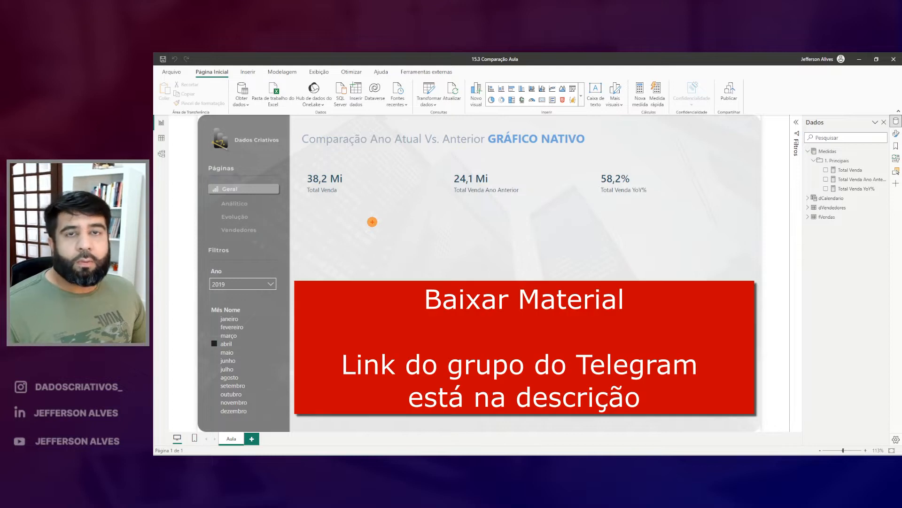
Examine how the fVendas, dVendedores and dCalendario tables are related in the data model, and return to the report
click(161, 154)
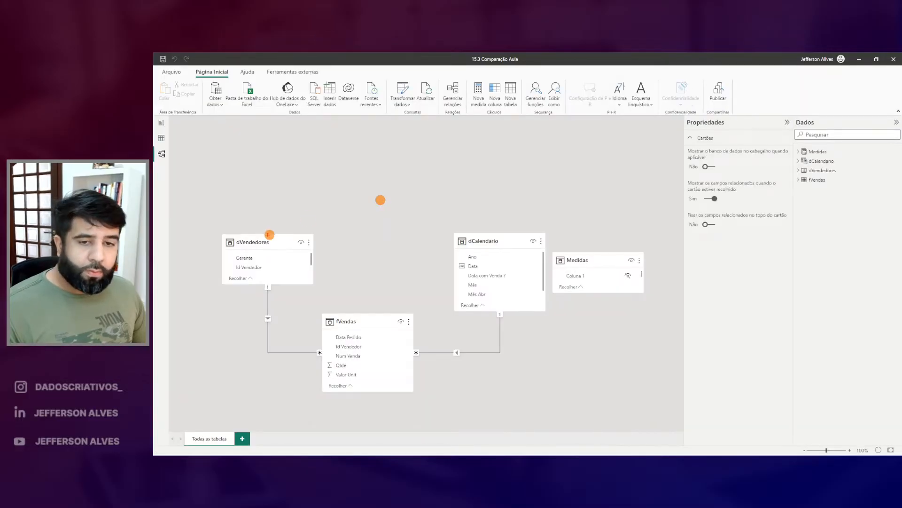
mouse_move(310, 305)
mouse_down()
mouse_move(347, 353)
mouse_move(429, 414)
mouse_up()
mouse_move(212, 224)
mouse_down()
mouse_move(241, 260)
mouse_move(336, 306)
mouse_up()
drag(436, 216, 559, 346)
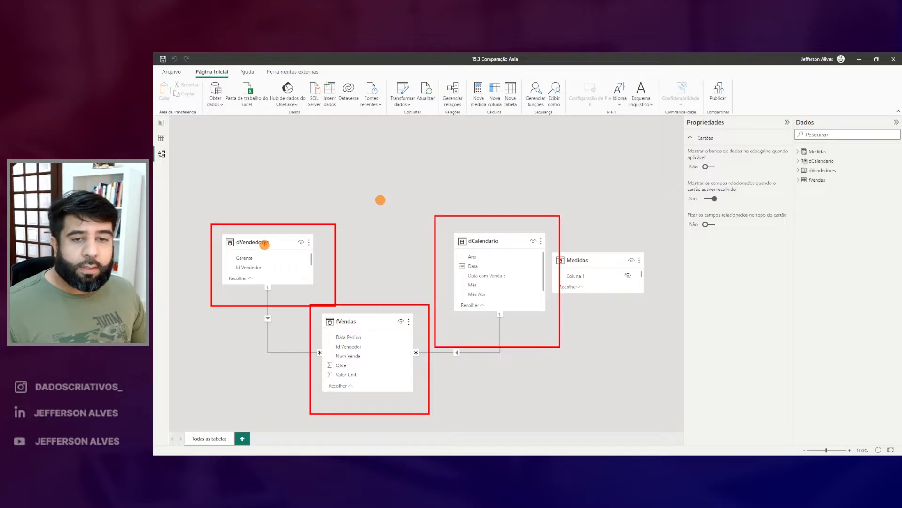
drag(265, 245, 307, 213)
drag(440, 241, 489, 217)
key(Escape)
click(162, 123)
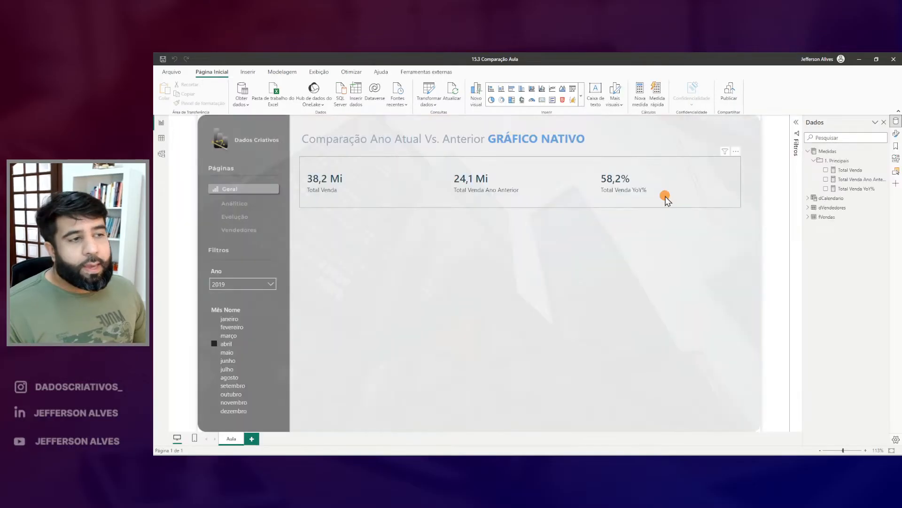
Review the three sales measures, their cards on the report page, and the Ano and Mês Nome filters
drag(821, 161, 890, 202)
mouse_move(332, 166)
mouse_down()
mouse_move(310, 211)
mouse_move(340, 215)
mouse_up()
drag(198, 256, 197, 363)
drag(270, 362, 300, 372)
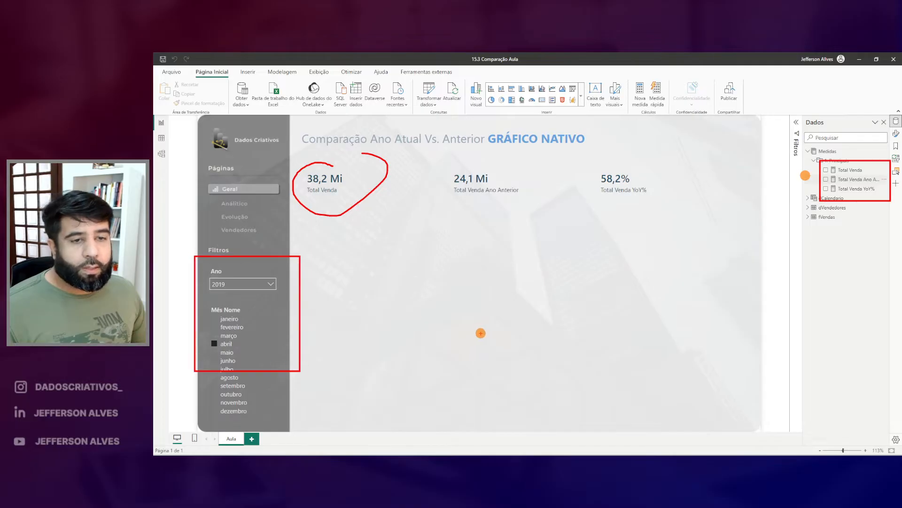
mouse_move(438, 161)
mouse_down()
mouse_move(474, 200)
mouse_move(534, 213)
mouse_up()
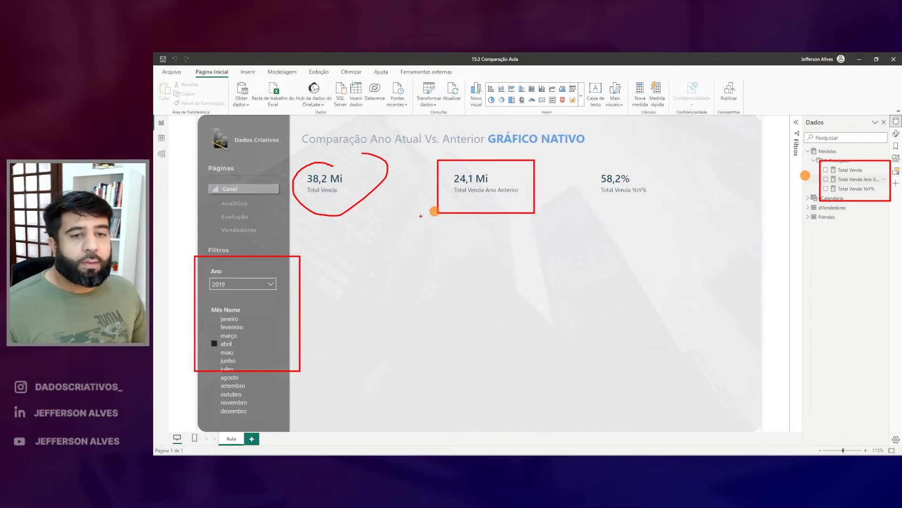
drag(369, 200, 490, 239)
drag(627, 154, 646, 160)
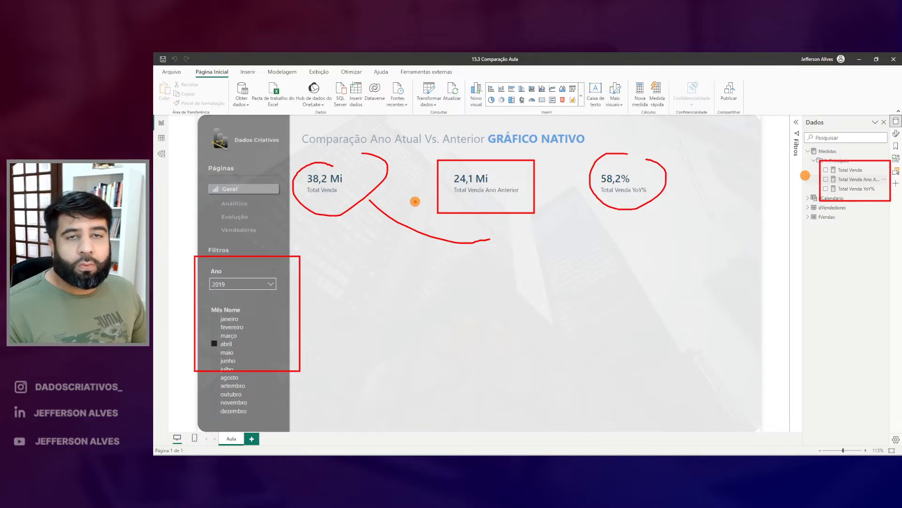
Inspect the formulas of the Total Venda and Total Venda YoY% measures
click(853, 179)
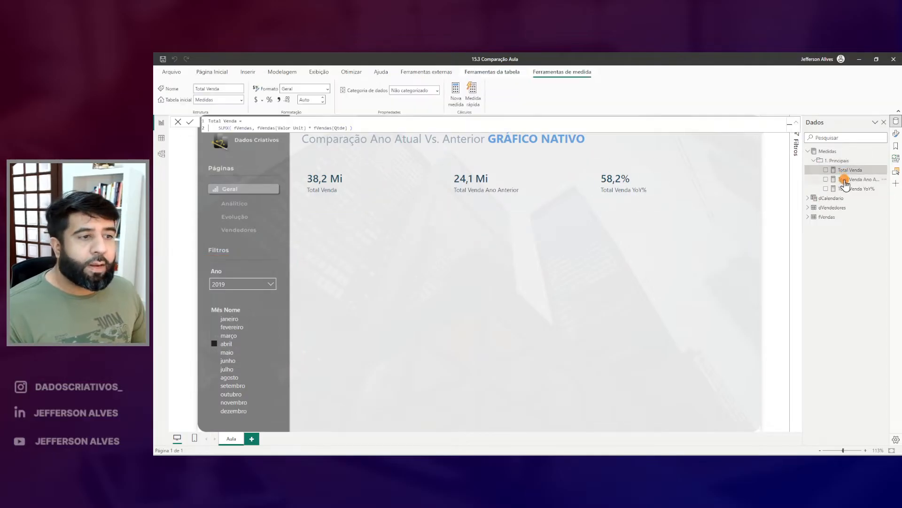
click(844, 189)
drag(846, 160, 841, 158)
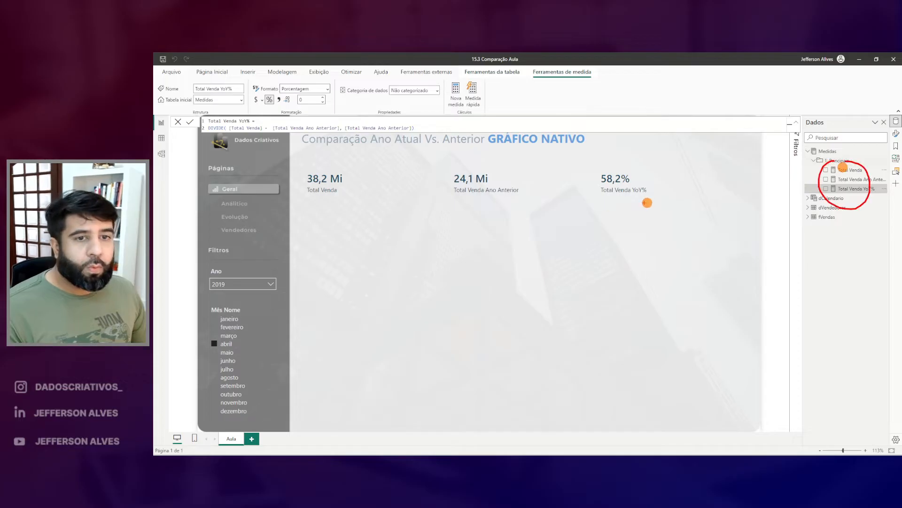
key(Escape)
click(404, 241)
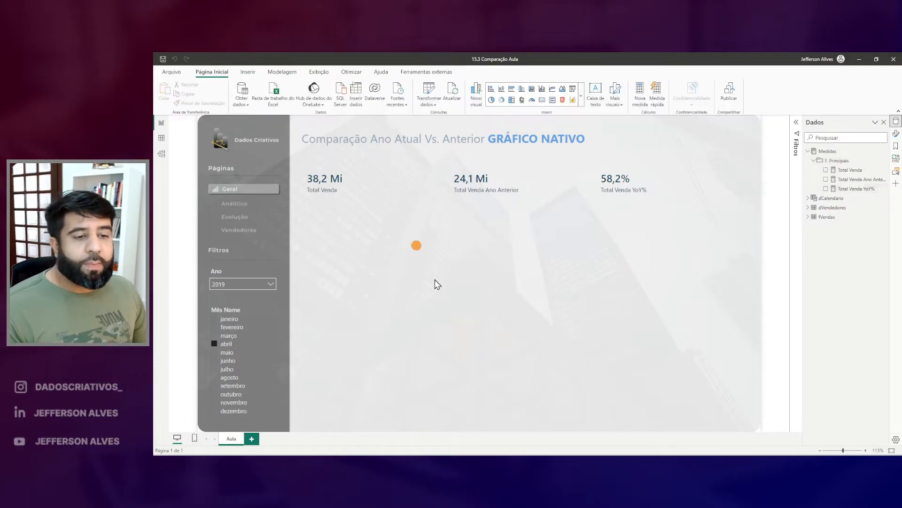
Switch to the 15.2 Comparação Final report and examine the Anterior and Atual categories and the gap between them in the Faturamento por Gerente chart
mouse_move(571, 463)
click(542, 412)
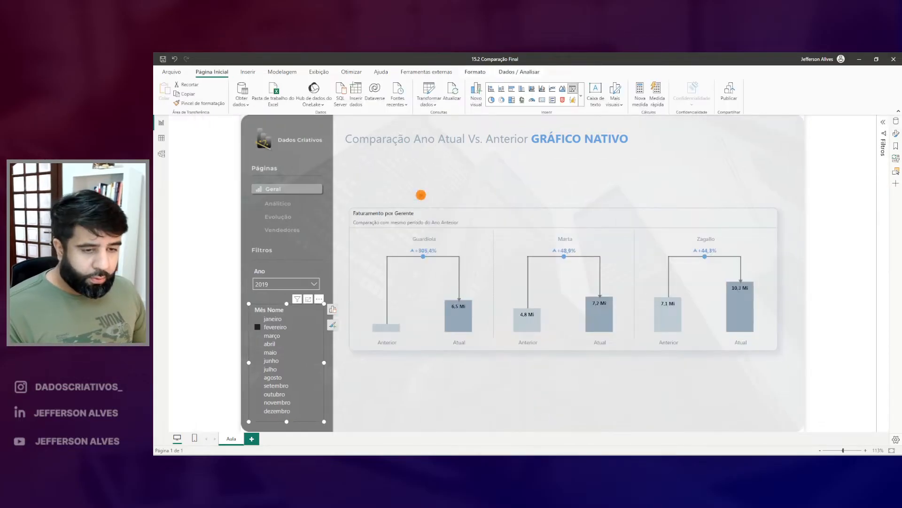
drag(367, 328, 477, 356)
drag(428, 380, 622, 383)
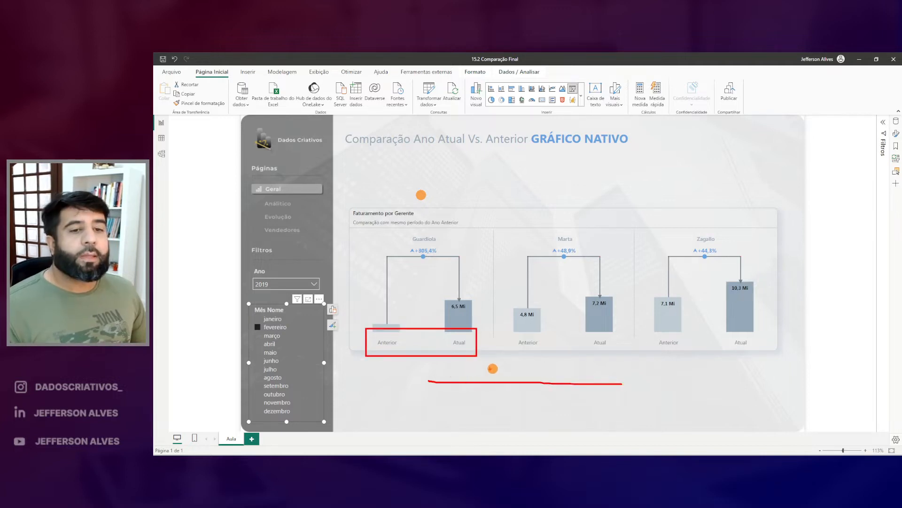
drag(385, 334, 393, 349)
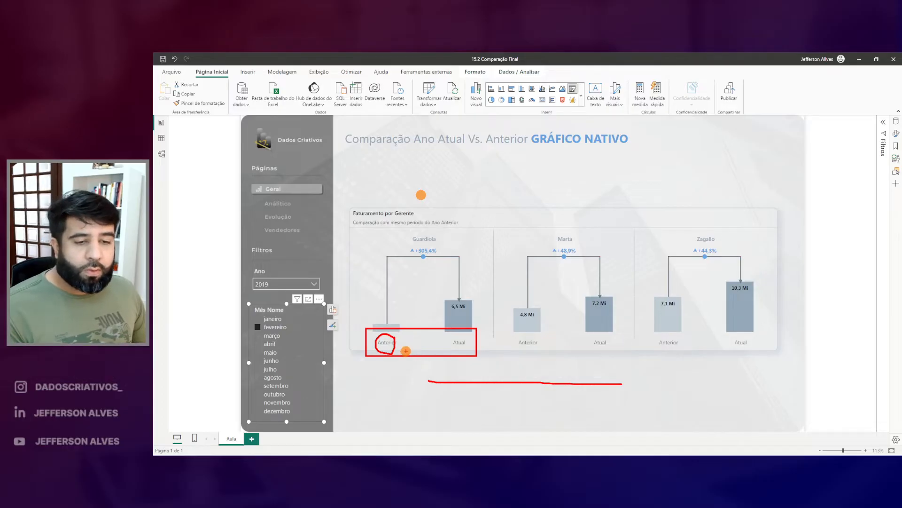
key(e)
mouse_move(371, 333)
mouse_down()
mouse_move(404, 352)
mouse_move(473, 355)
mouse_up()
drag(428, 335, 415, 350)
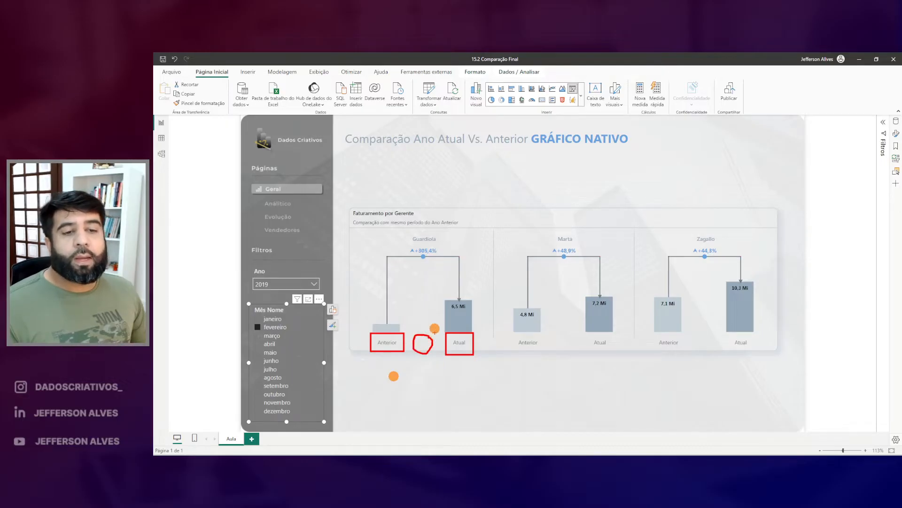
drag(686, 309, 715, 308)
key(Escape)
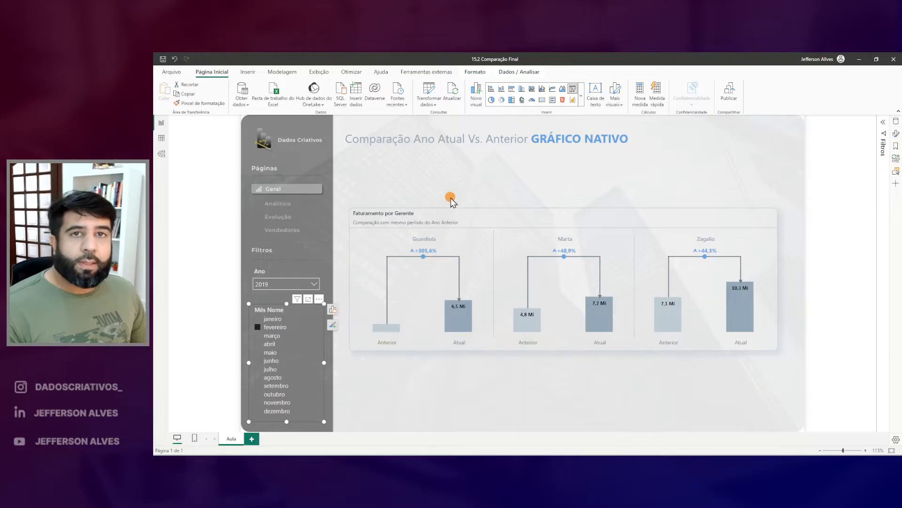
Switch back to the 15.3 Comparação Aula report and start a manually entered table with the columns Ordem and Metrica
mouse_move(553, 413)
click(613, 425)
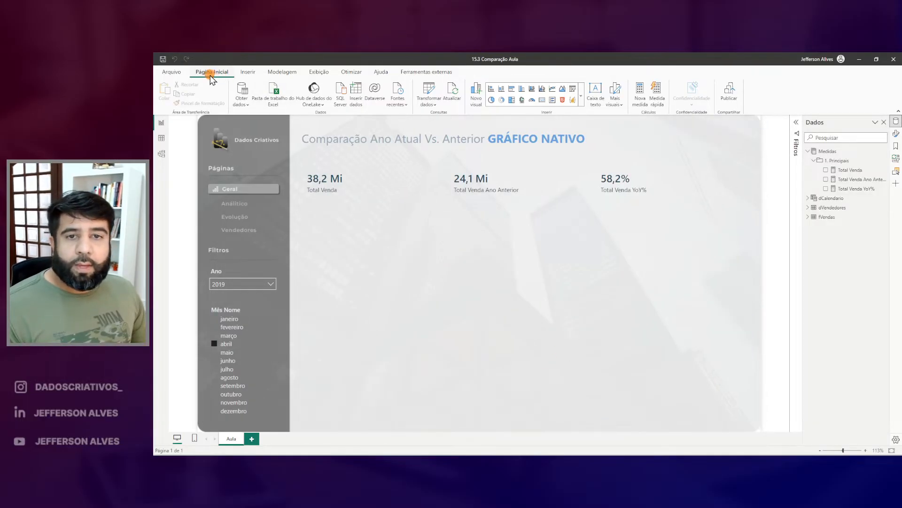
click(359, 99)
double_click(397, 147)
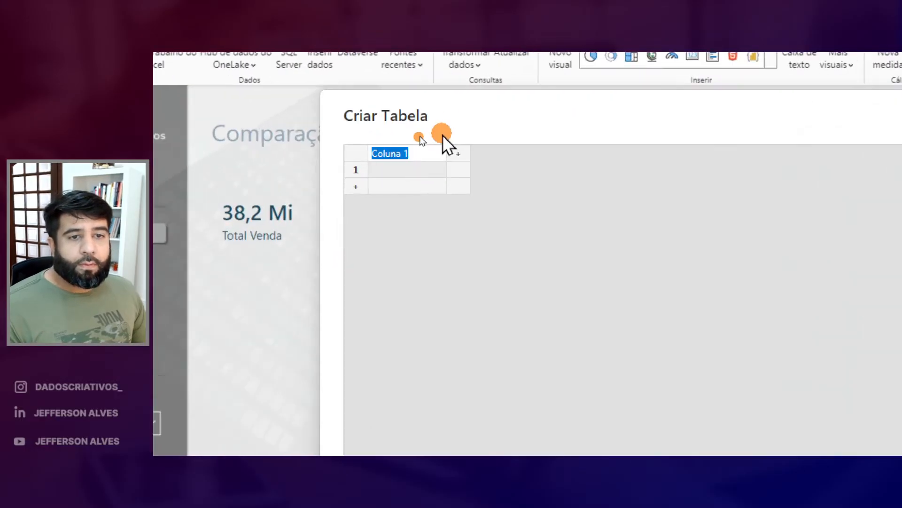
text(Ordem)
key(Tab)
text(Metrica)
key(Return)
Fill the Ordem column of the new table with the values 1, 2 and 3
key(Left)
text(1)
key(Return)
text(2)
key(Return)
text(3)
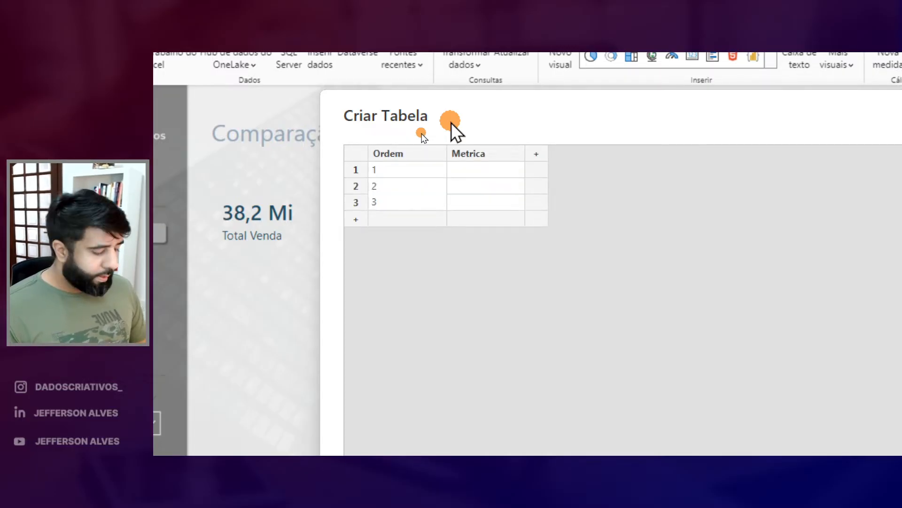
Fill the Metrica column with Anterior in row 1 and Atual in row 3, leaving row 2 empty
key(Right)
key(Up)
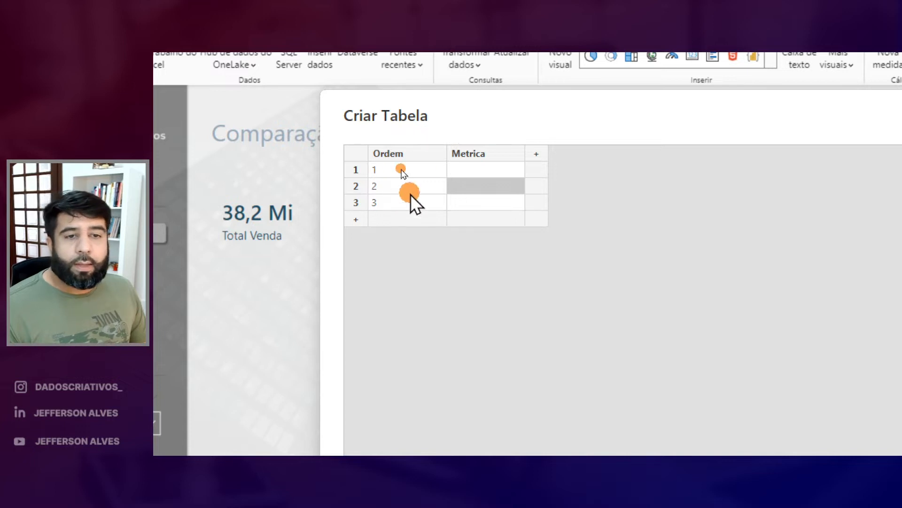
click(474, 173)
text(Anterior)
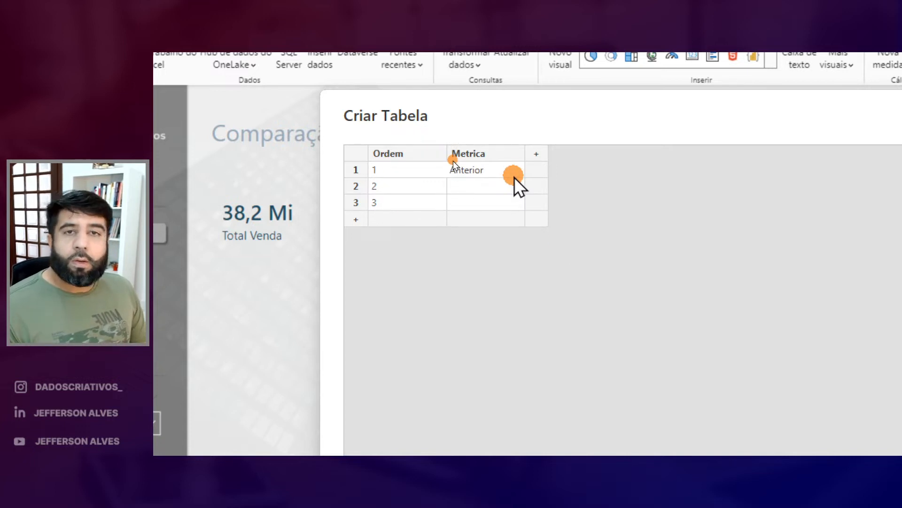
key(Return)
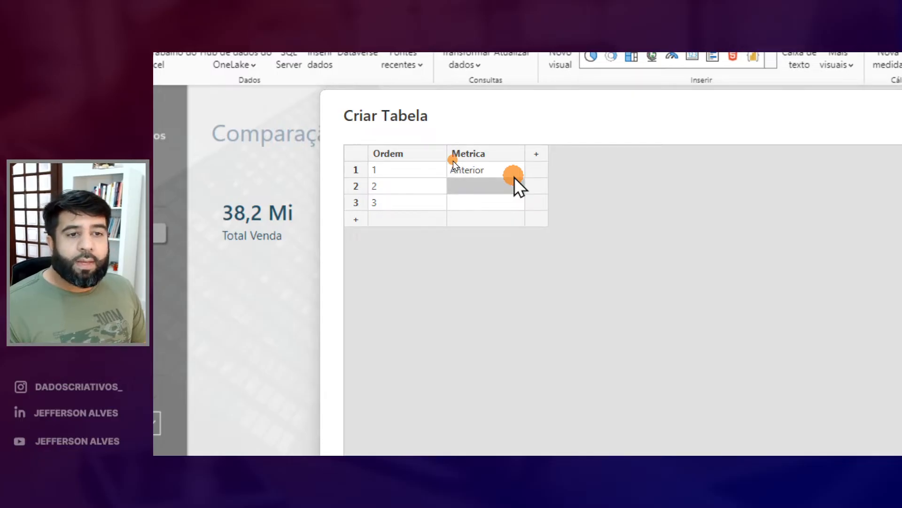
key(Down)
text(Atual)
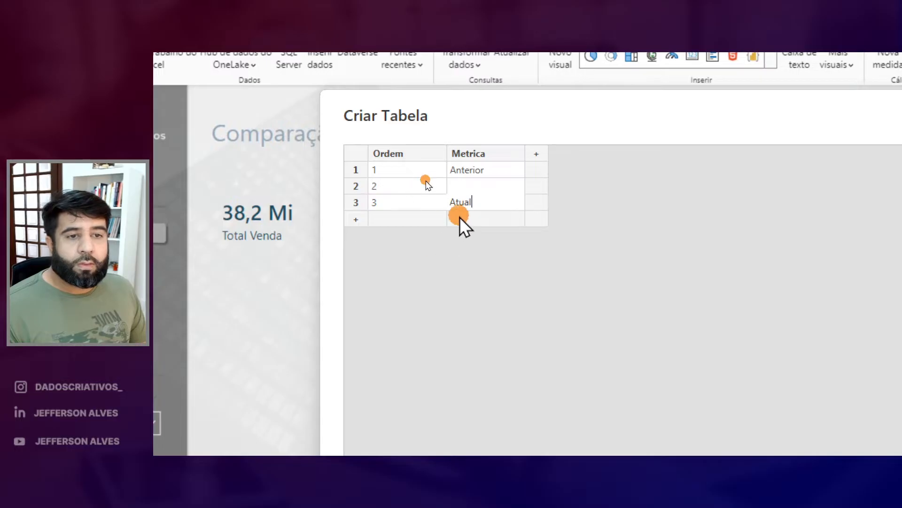
Name the new table Metrica and load it into the model
double_click(439, 369)
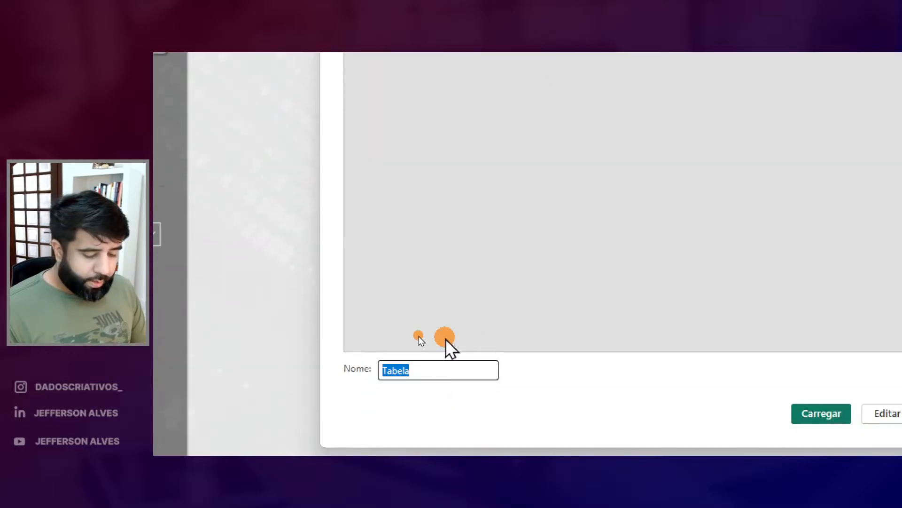
text(Metrica)
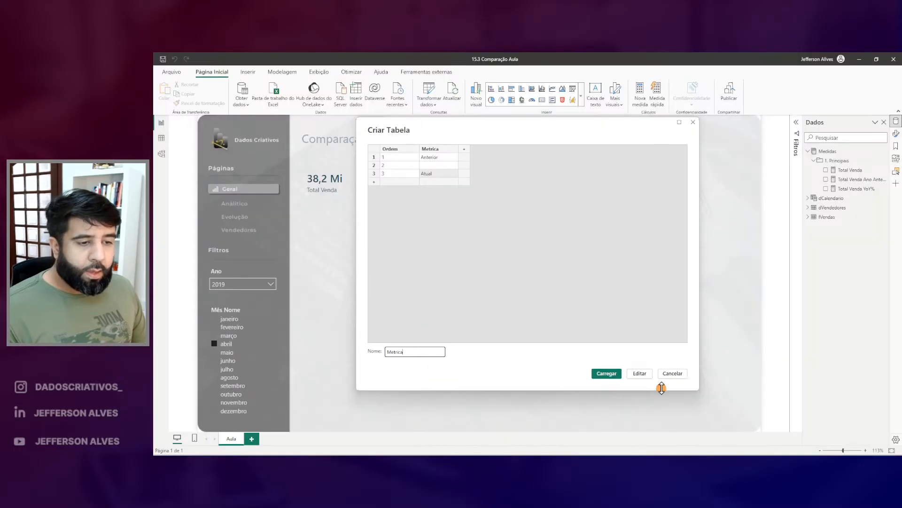
click(832, 414)
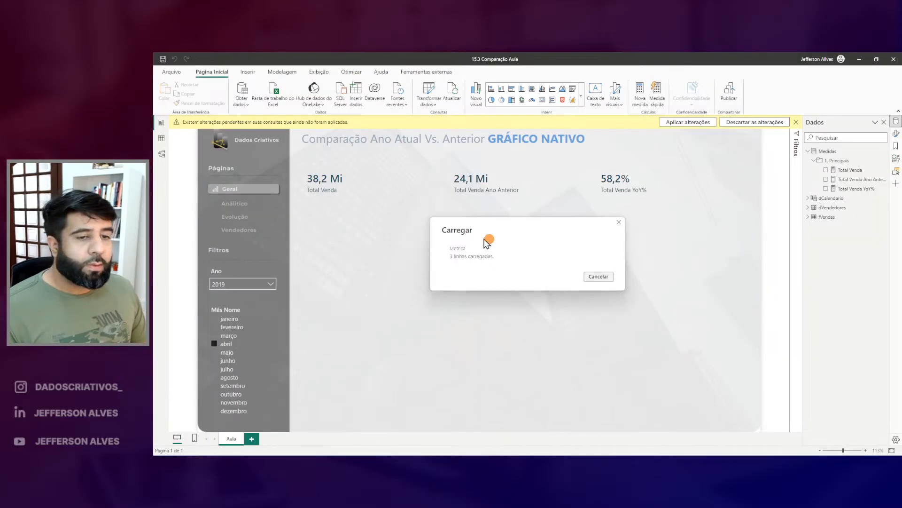
Examine the rows of the Metrica table's Ordem and Metrica columns in the table view
click(161, 139)
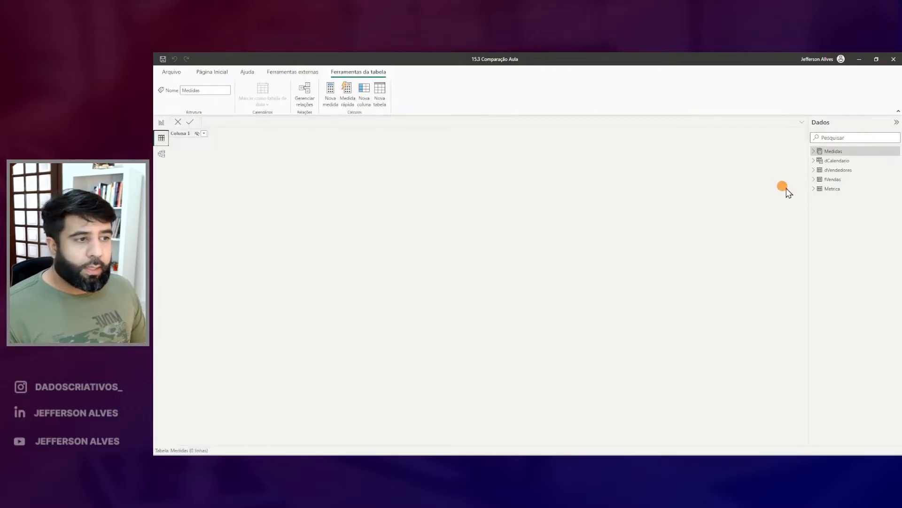
click(831, 189)
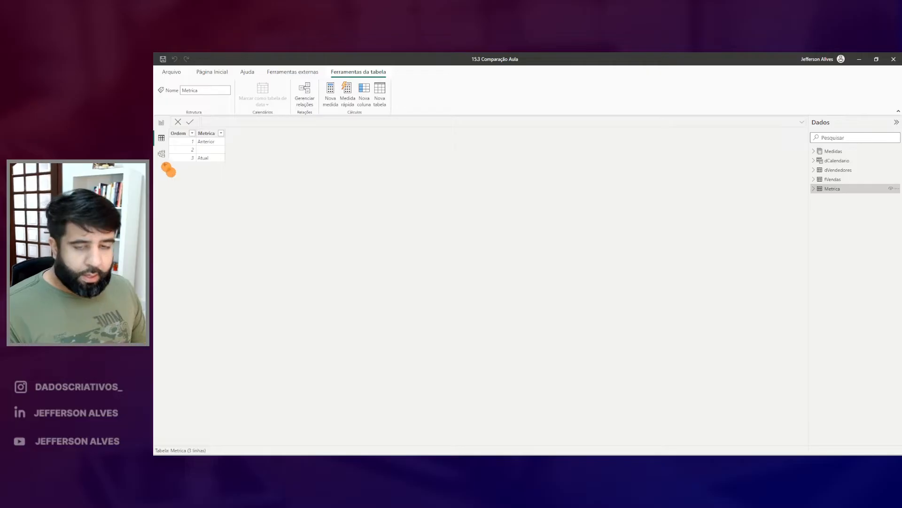
drag(163, 124, 196, 174)
drag(194, 121, 235, 177)
key(Escape)
drag(192, 122, 233, 181)
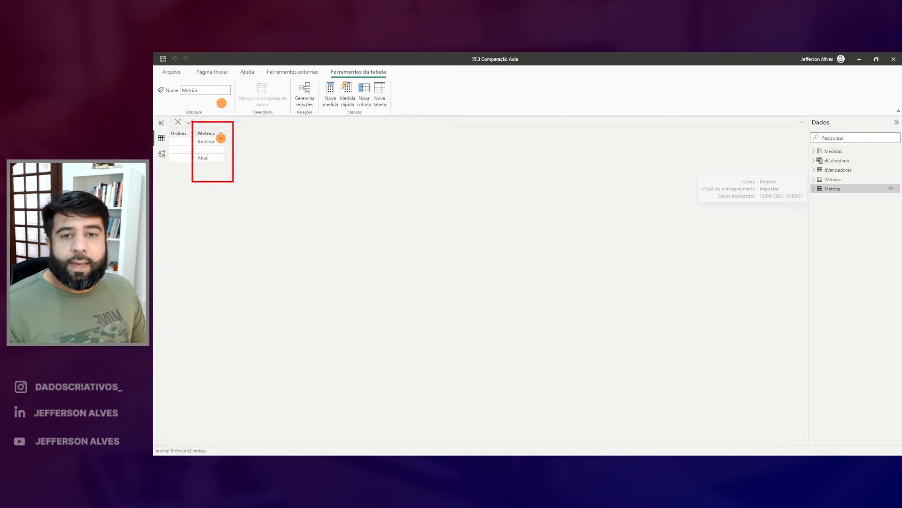
drag(167, 126, 199, 170)
key(Escape)
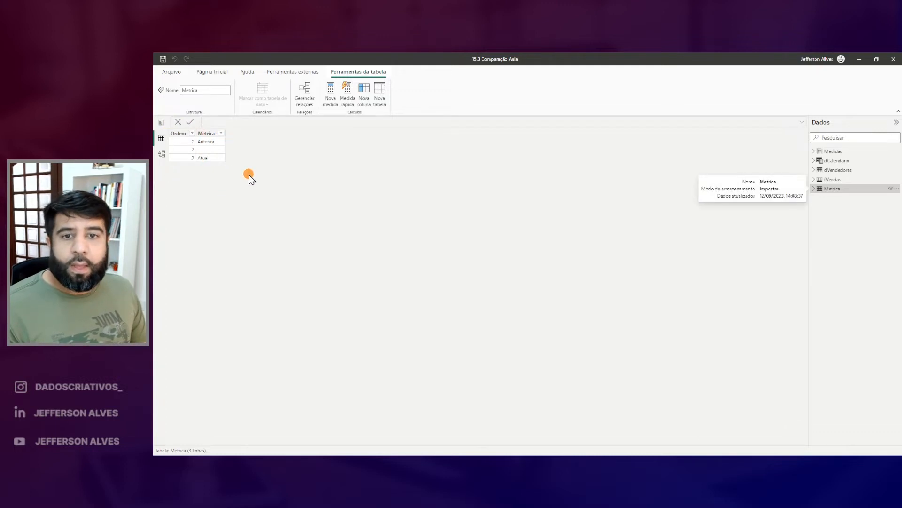
key(ctrl+2)
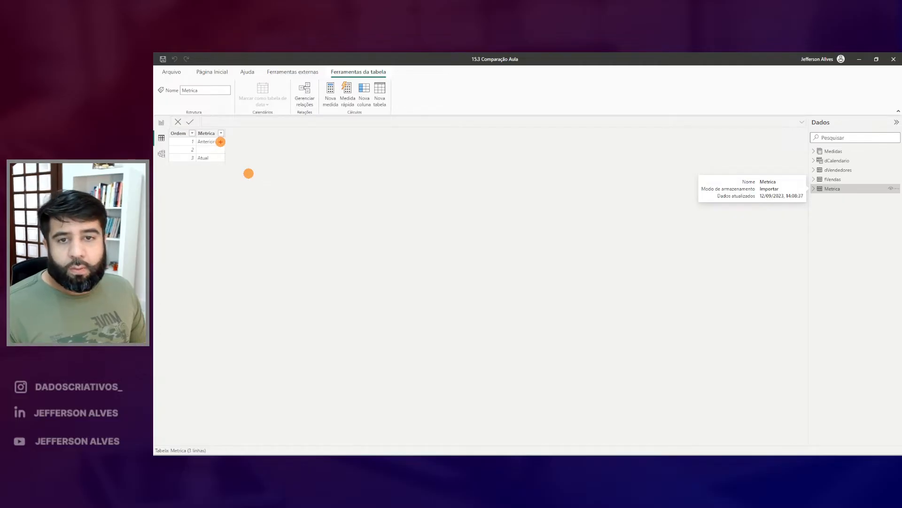
drag(212, 163, 221, 164)
key(Escape)
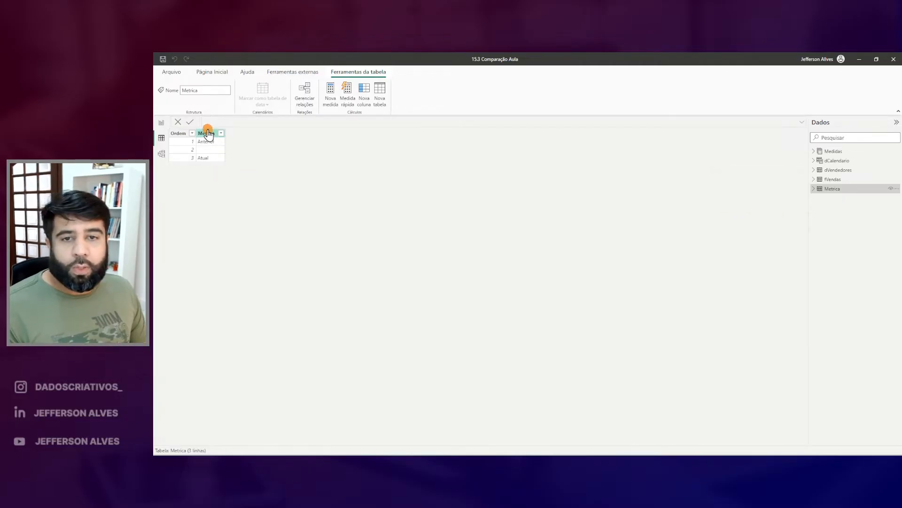
Sort the Metrica column by the Ordem column and return to the report page
click(207, 133)
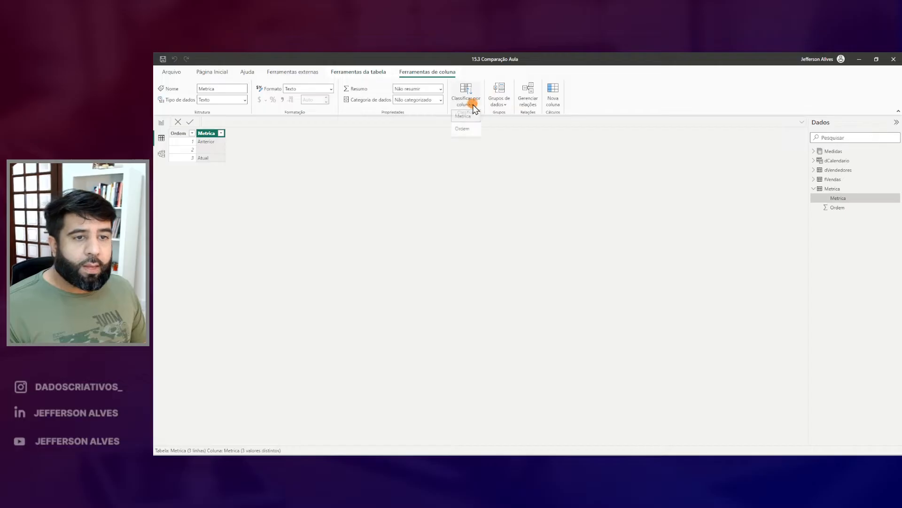
click(162, 122)
Add a new visual below the cards on the report page and set its type to table
drag(372, 227, 552, 369)
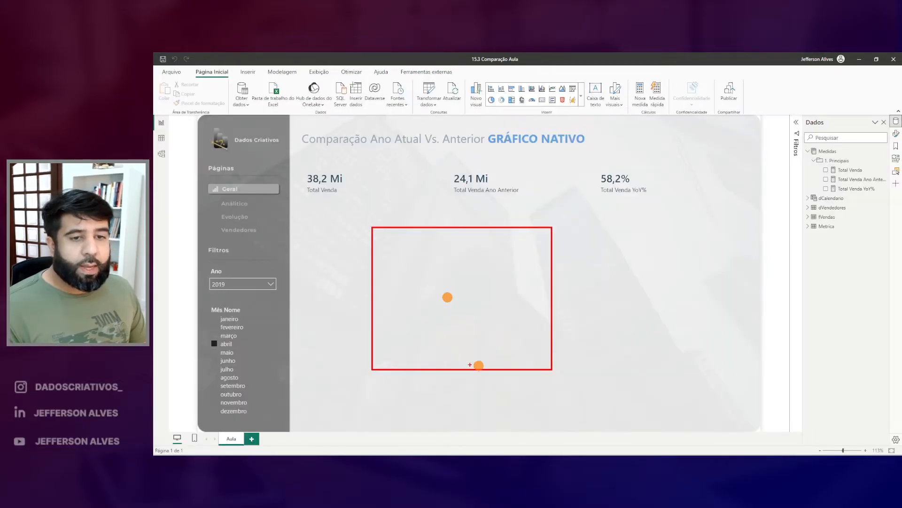
key(Escape)
right_click(430, 261)
click(451, 281)
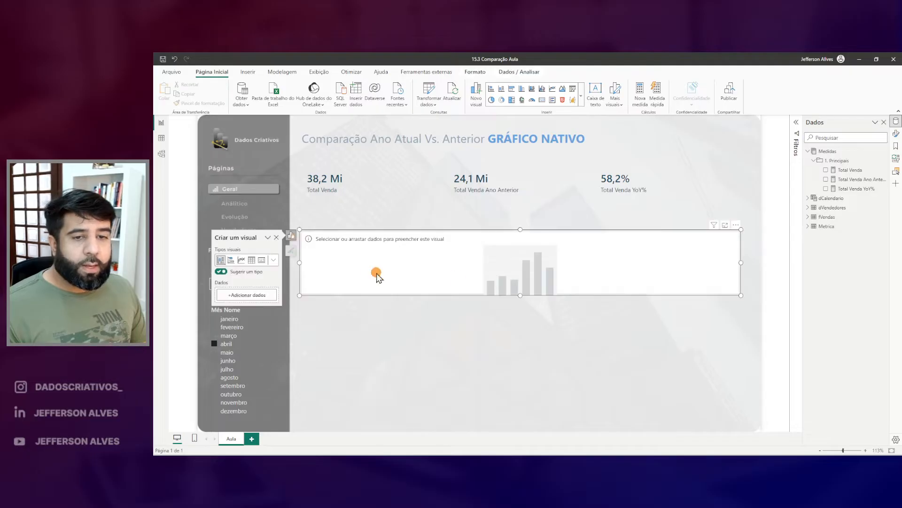
click(253, 260)
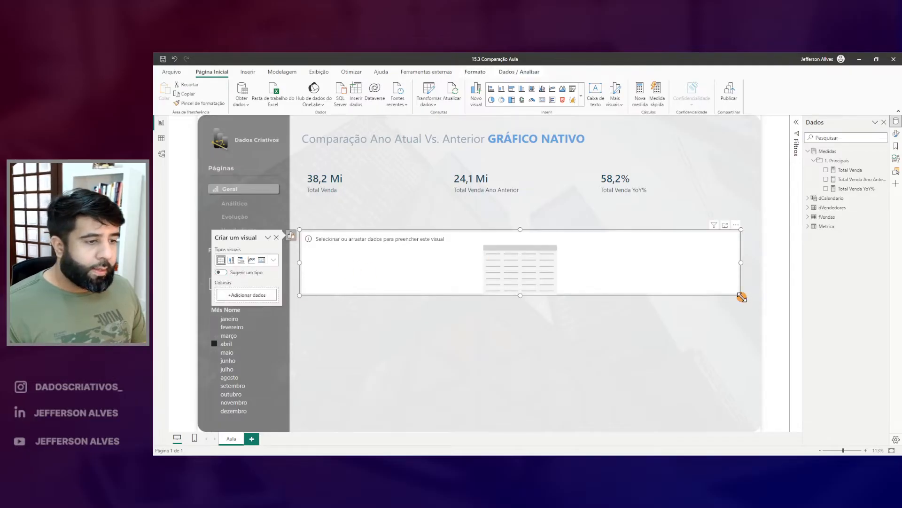
Enlarge the empty table visual and add the Metrica field from the Metrica table as its column
drag(741, 297, 750, 349)
click(808, 226)
drag(842, 238, 385, 292)
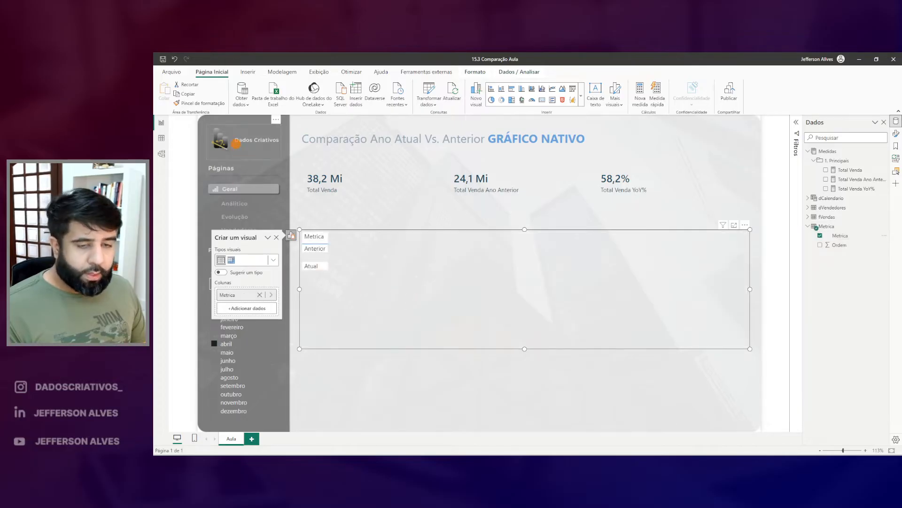
Compare the table's Anterior and Atual rows with the Total Venda Ano Anterior and Total Venda cards
drag(295, 238, 339, 281)
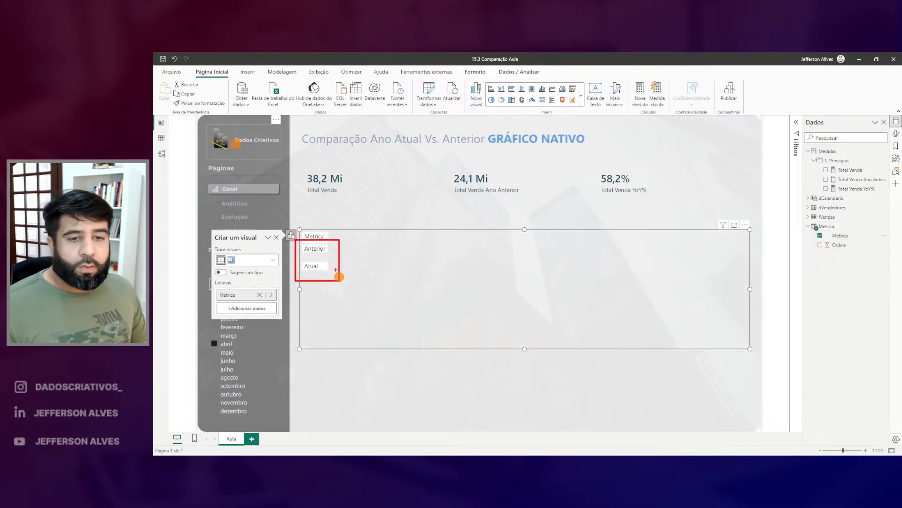
drag(300, 253, 308, 257)
key(Escape)
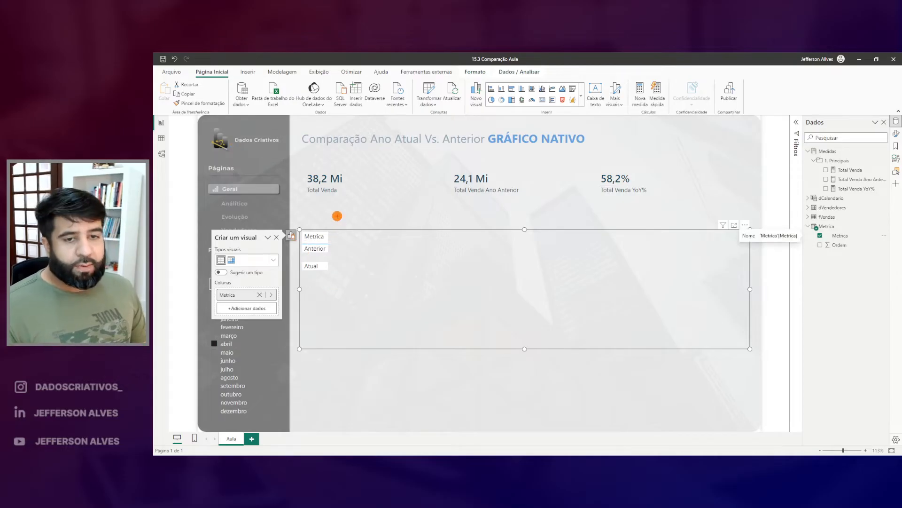
drag(303, 243, 328, 254)
mouse_move(501, 164)
mouse_down()
mouse_move(530, 191)
mouse_move(489, 163)
mouse_up()
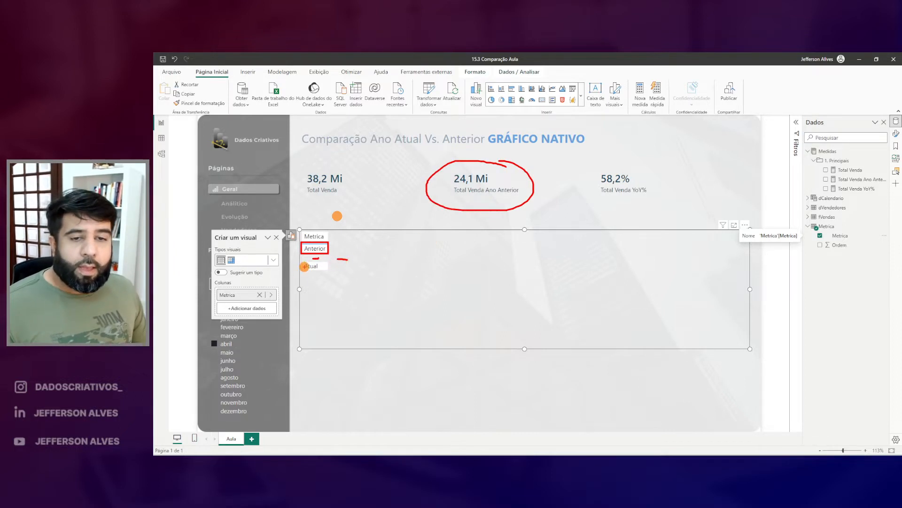
drag(306, 266, 324, 272)
drag(349, 169, 330, 156)
key(Escape)
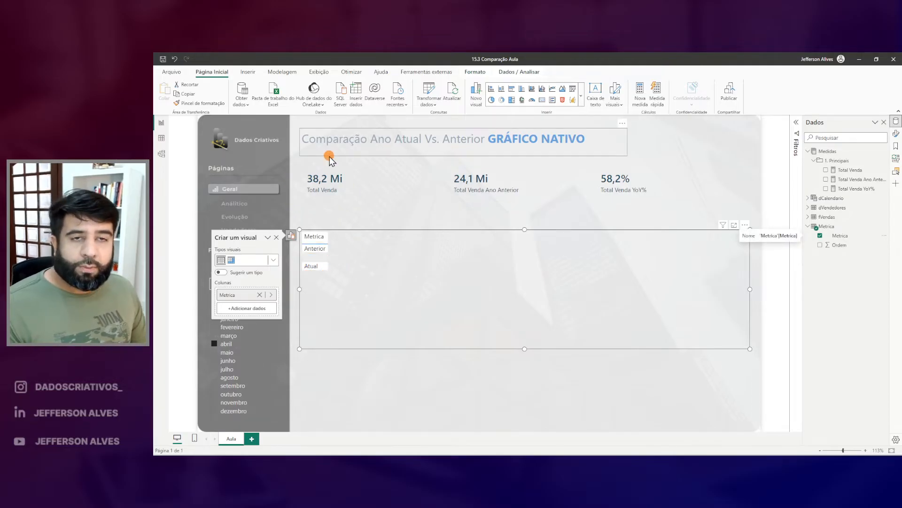
Create a new measure in the Metrica table named 1. Contexto, leaving a blank line below its name
right_click(826, 226)
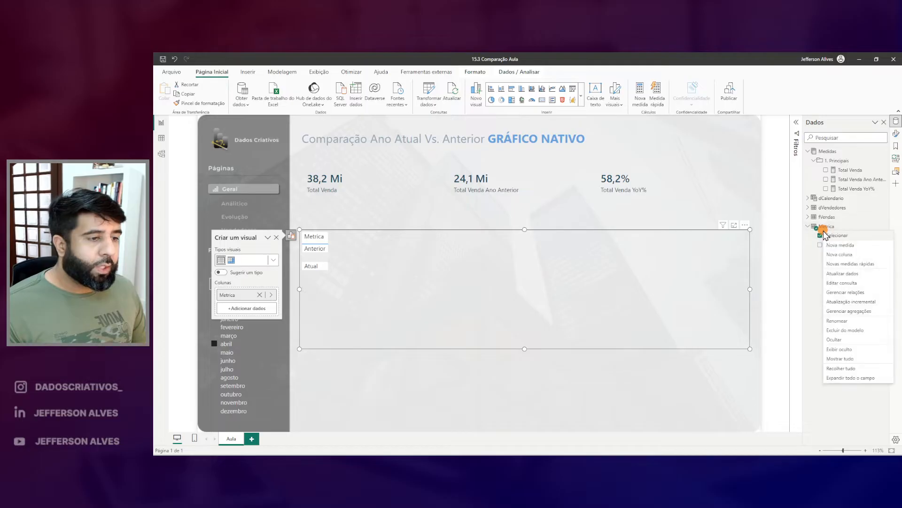
click(842, 244)
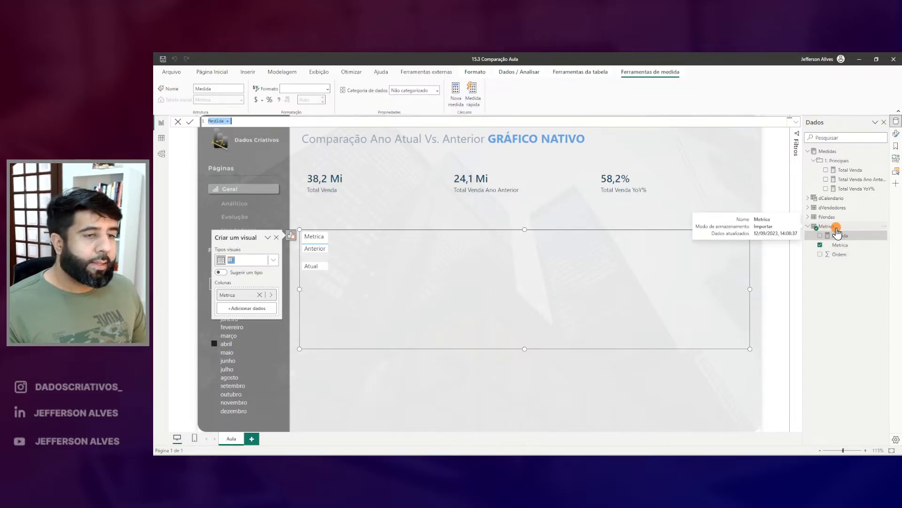
scroll(243, 122, up, 8)
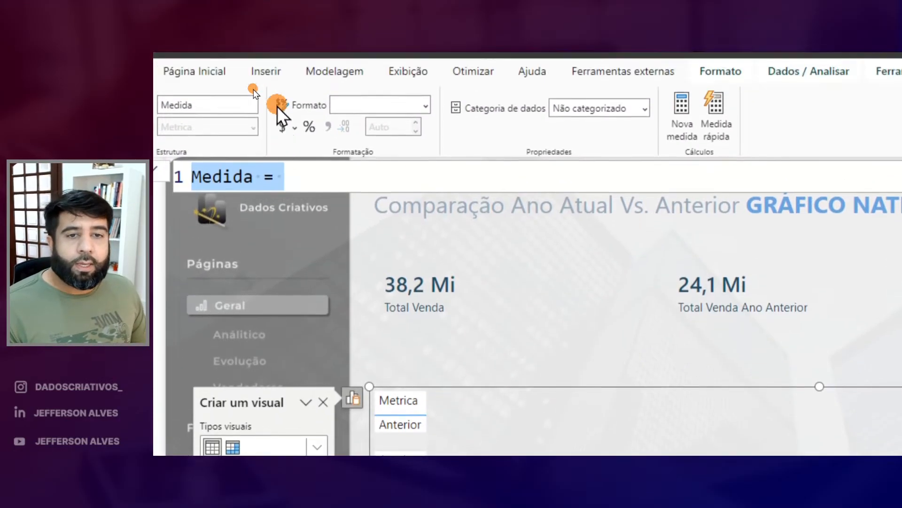
text(C)
key(BackSpace)
text(1.)
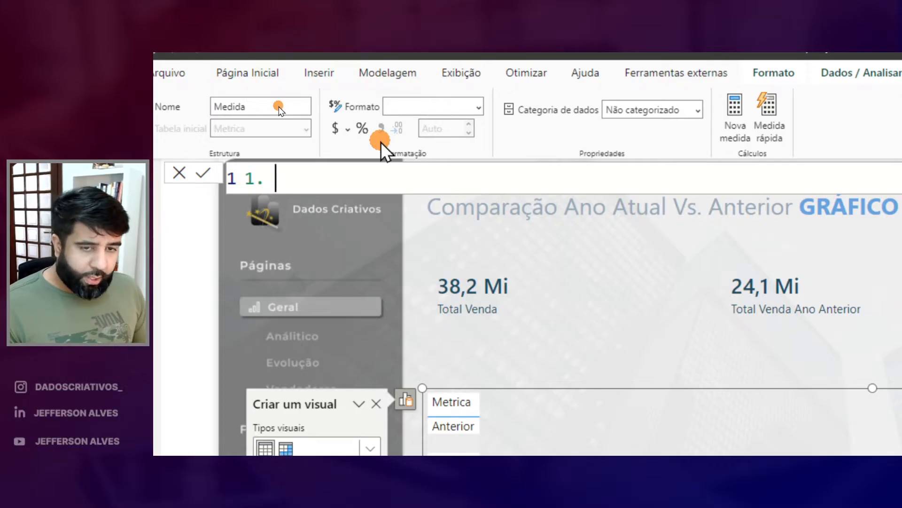
text(Conte)
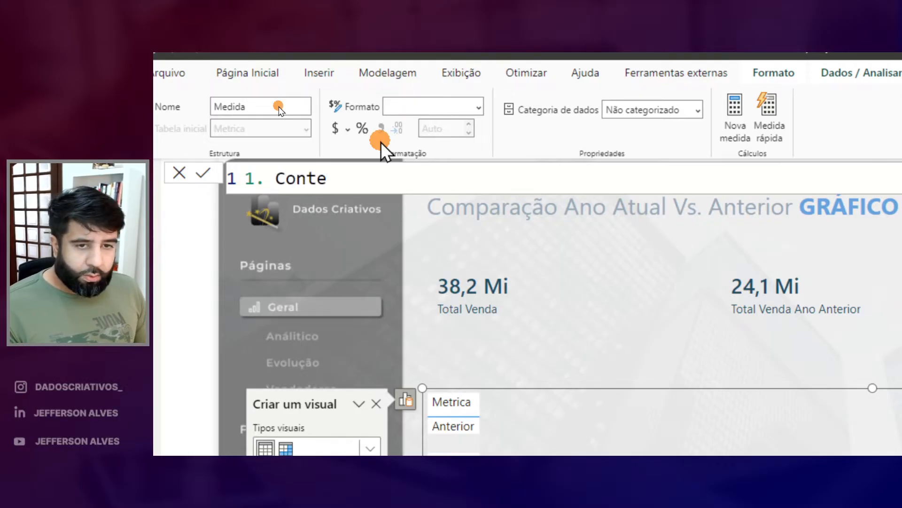
text(xto =)
key(shift+Return)
key(shift+Return)
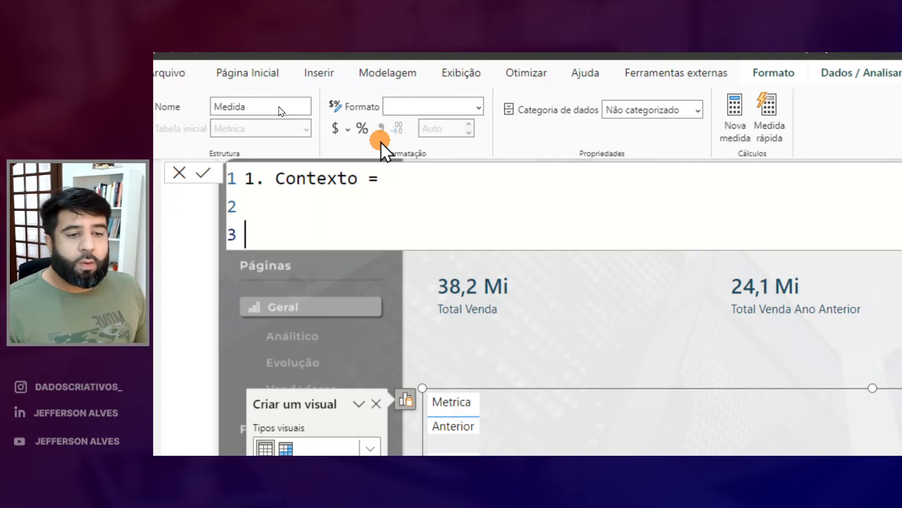
Define the variable vContexto in the measure as SELECTEDVALUE( Metrica[Metrica] )
key(ctrl+2)
mouse_move(430, 415)
mouse_down()
mouse_move(468, 435)
mouse_move(474, 408)
mouse_move(449, 416)
mouse_move(463, 443)
mouse_up()
key(Escape)
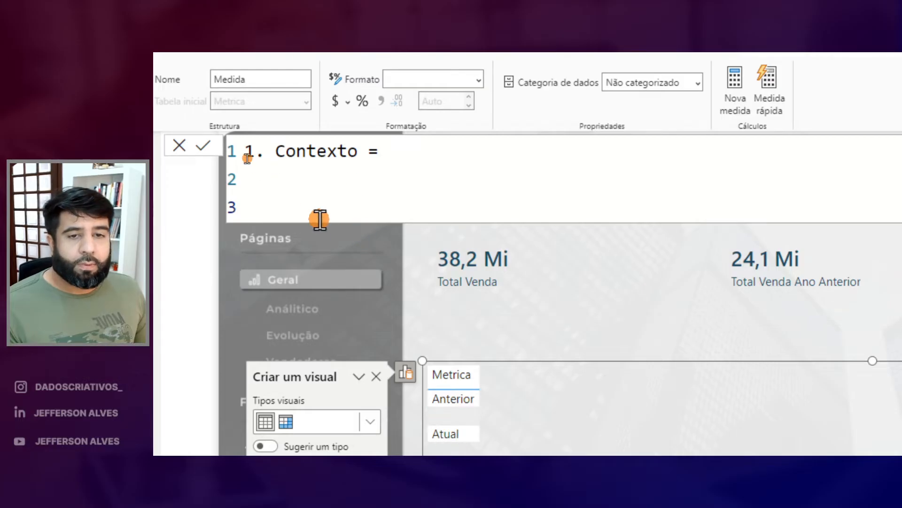
text(VAR vContexto =)
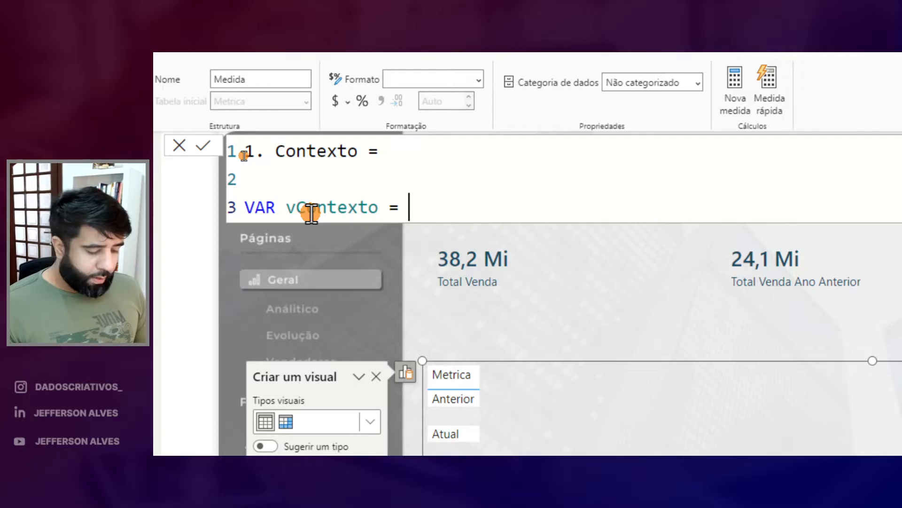
text( sele)
key(Down)
key(Down)
key(Down)
key(Down)
key(Tab)
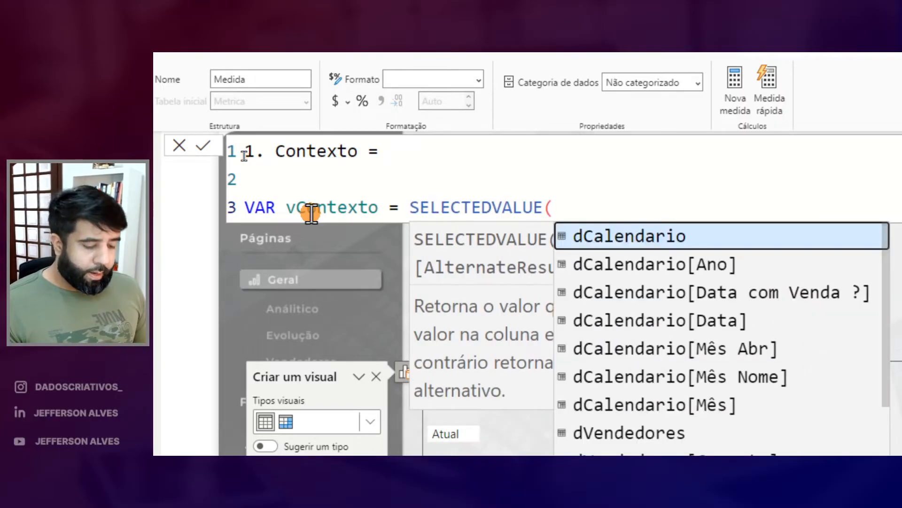
text(metr)
key(Down)
key(Tab)
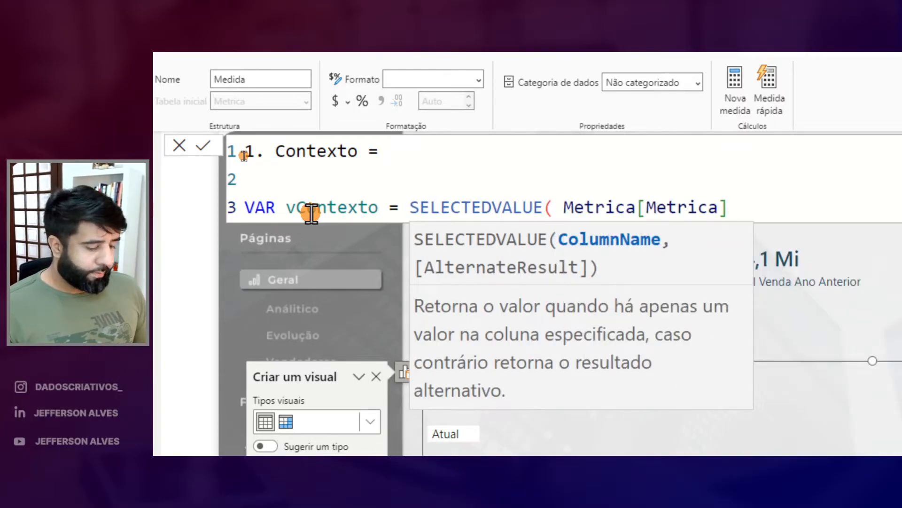
text())
Finish the measure with RETURN vContexto and add 1. Contexto as a column of the table visual
key(Return)
key(Return)
text(RETURN)
key(Return)
text(vcon)
key(Tab)
drag(846, 237, 413, 285)
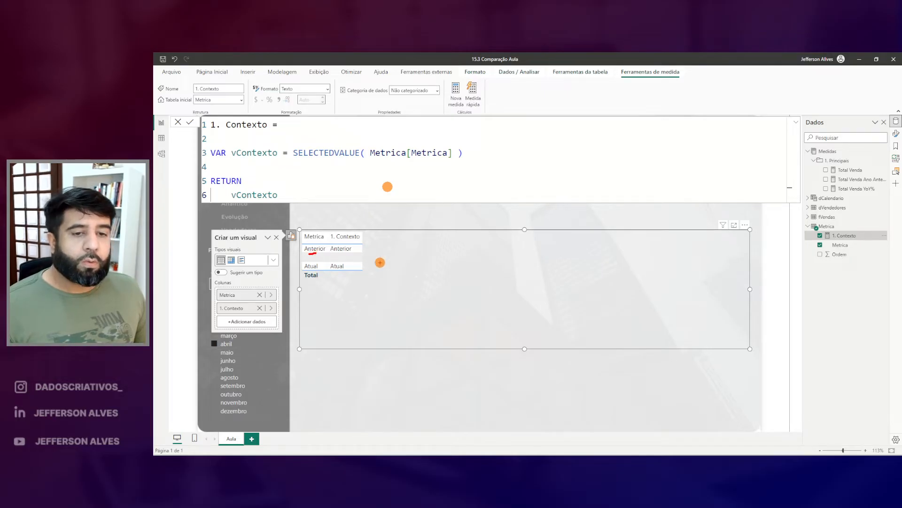
Examine what the 1. Contexto column returns for the Anterior and Atual rows of the table
drag(356, 245, 374, 226)
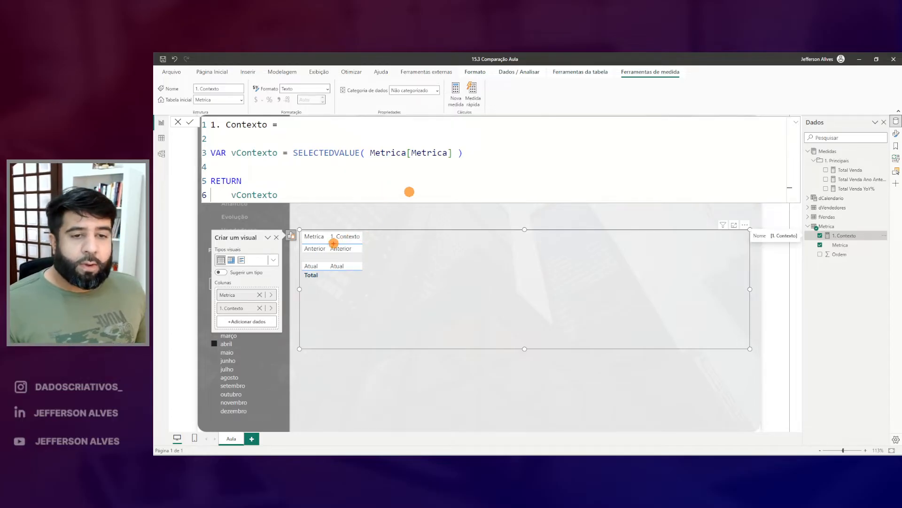
drag(328, 242, 350, 253)
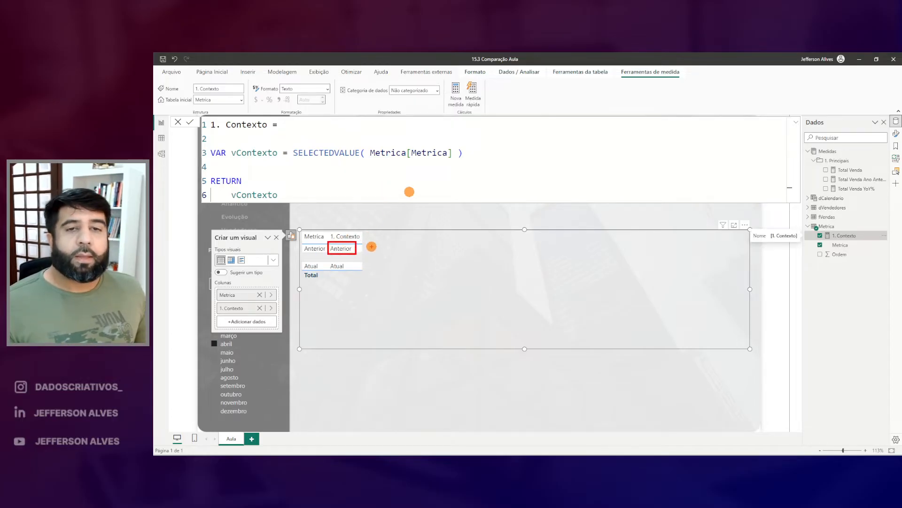
drag(370, 217, 418, 183)
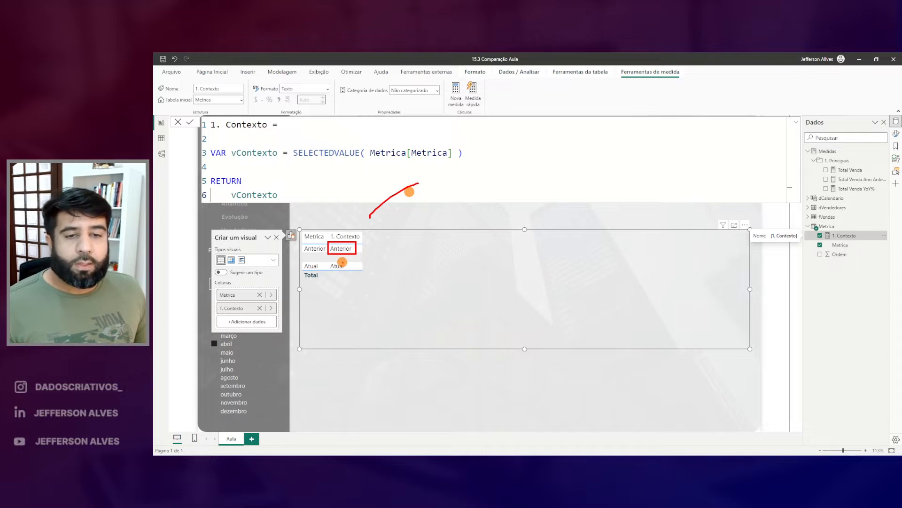
drag(348, 276, 390, 304)
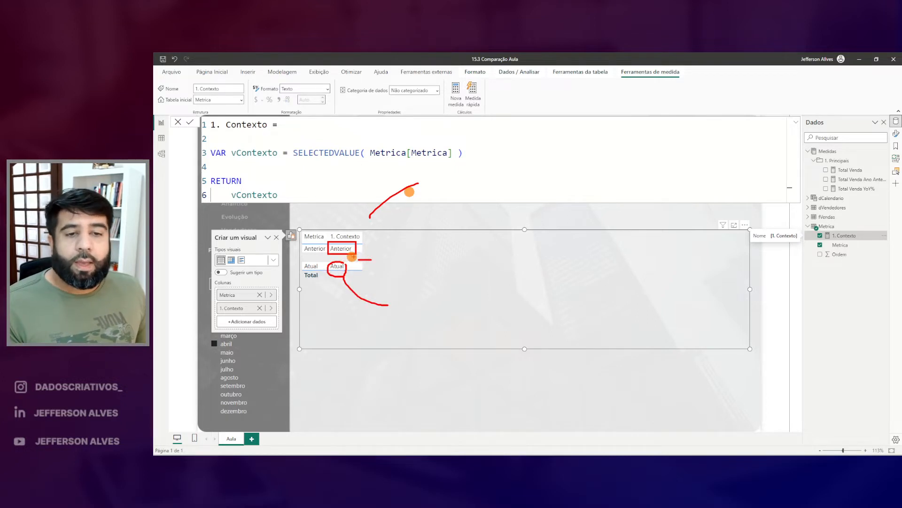
key(Escape)
Replace the returned vContexto in the measure with the start of a SWITCH function that evaluates TRUE()
double_click(254, 194)
text(SWITCH()
key(shift+Return)
key(Tab)
text(TRUE(),)
key(shift+Return)
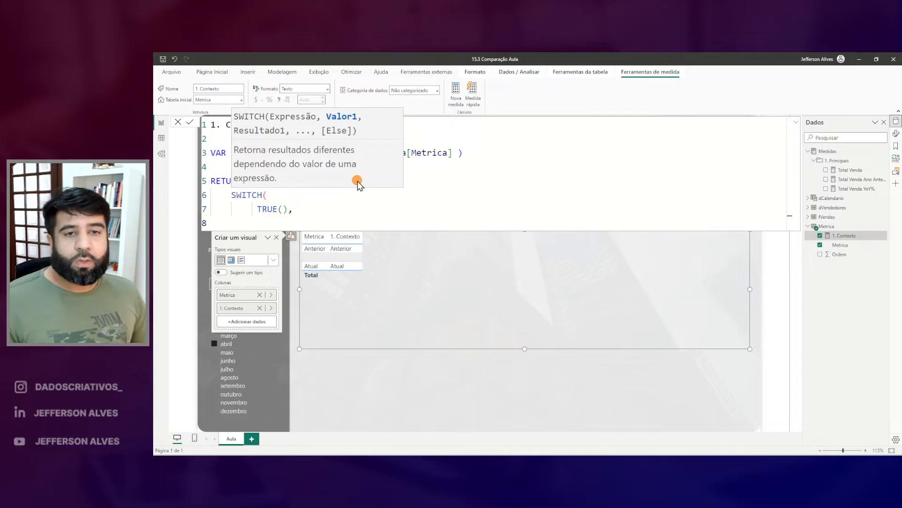
Add a SWITCH condition that returns [Total Venda Ano Anterior] when vContexto = "Anterior"
text(vContexto = "Anterio)
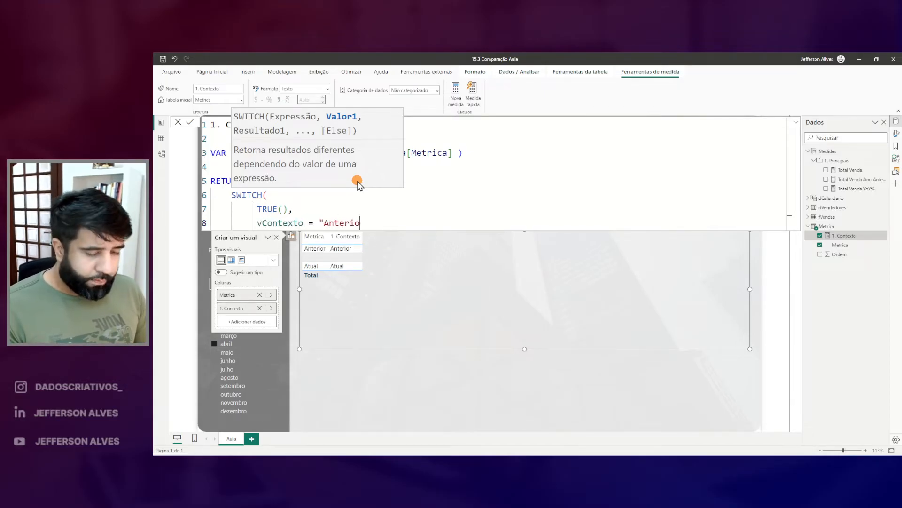
text(r", [fa)
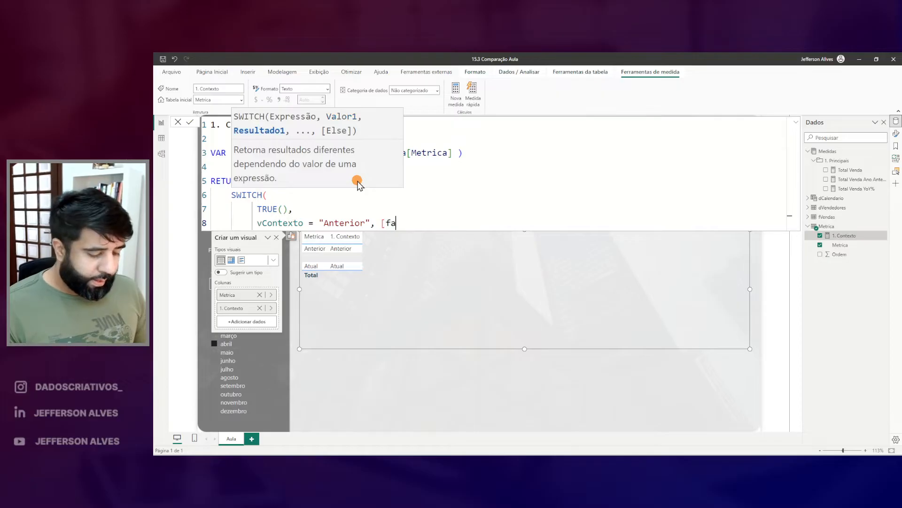
text(tu)
key(BackSpace)
key(BackSpace)
key(BackSpace)
key(BackSpace)
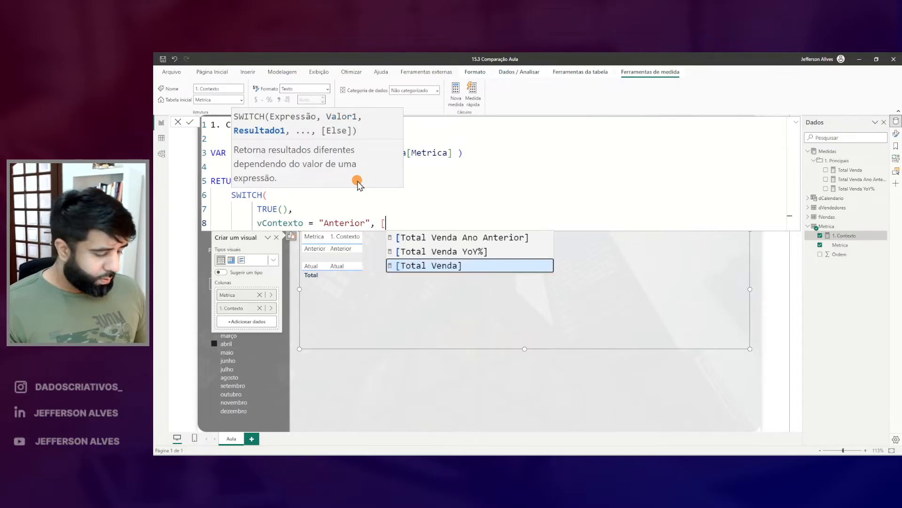
key(Up)
key(Up)
key(Tab)
text(,)
key(shift+Return)
Add a SWITCH condition returning [Total Venda] when vContexto = "Atual", close the function and commit the measure
text(vContexto = "Atu)
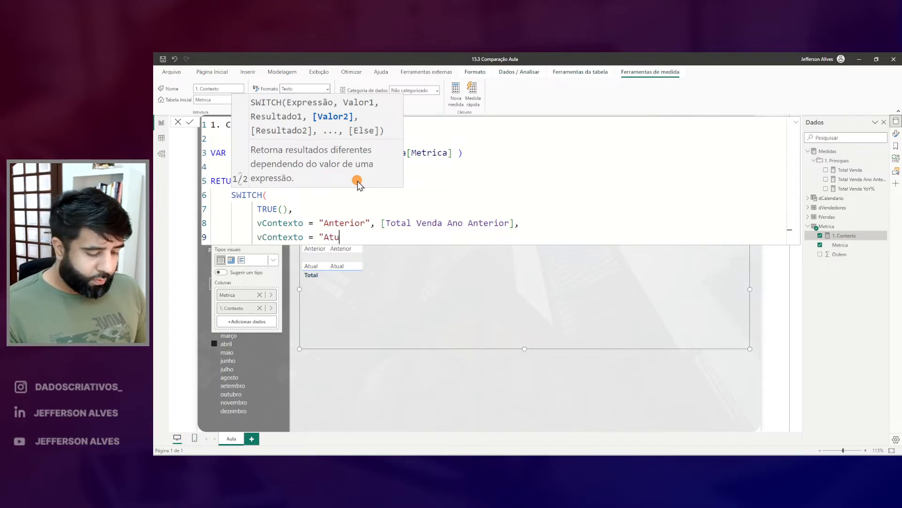
text(al", [Tota)
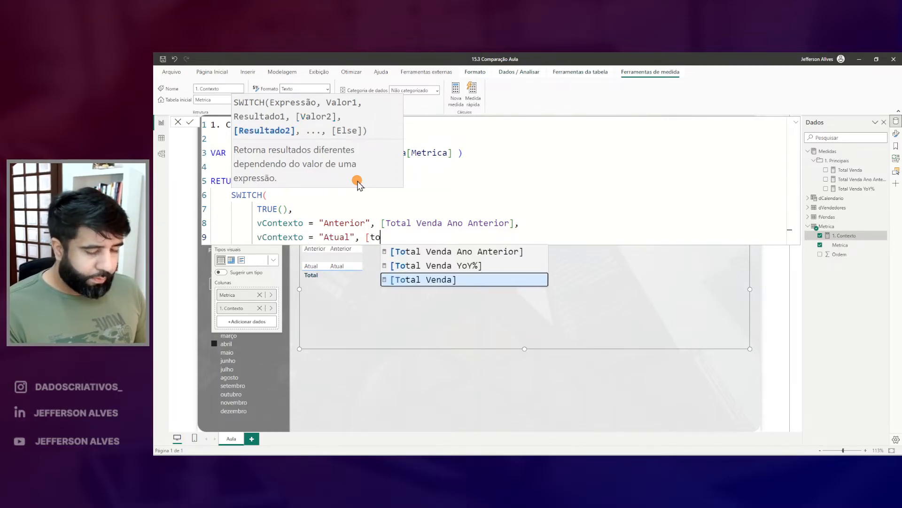
key(Tab)
key(shift+Return)
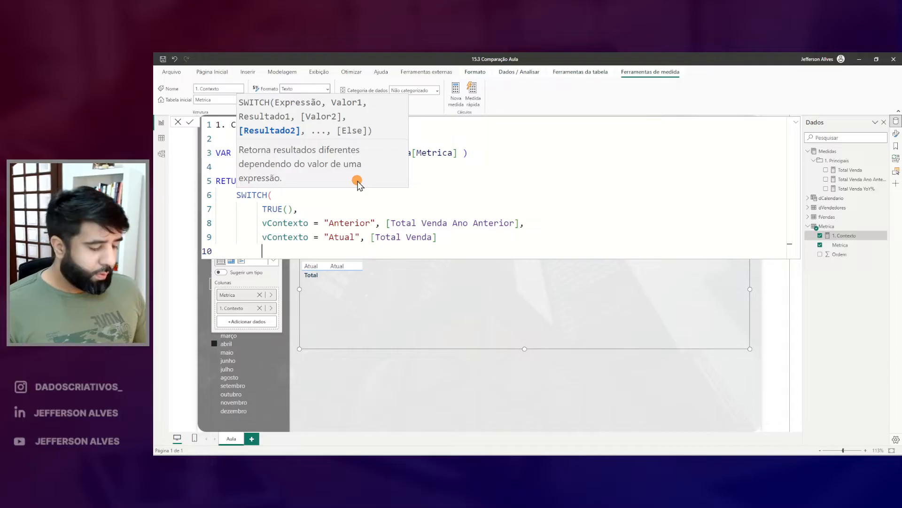
text())
key(Return)
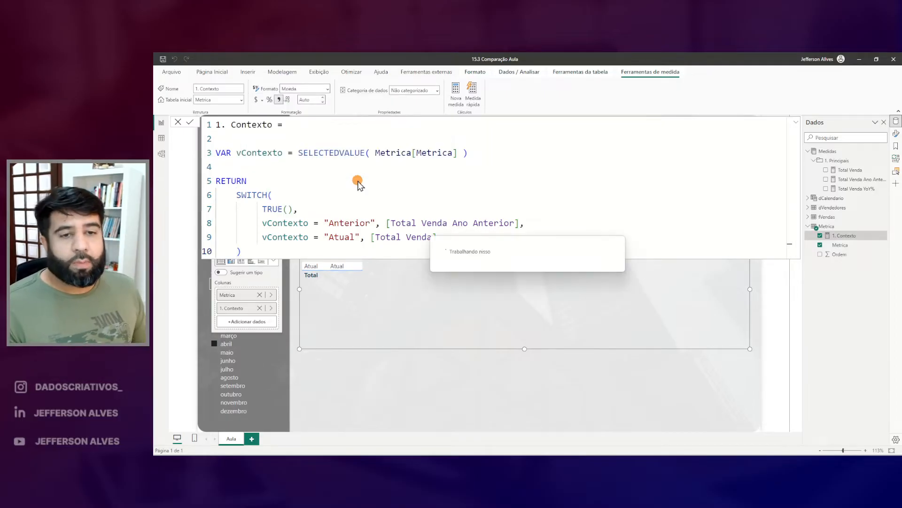
key(Escape)
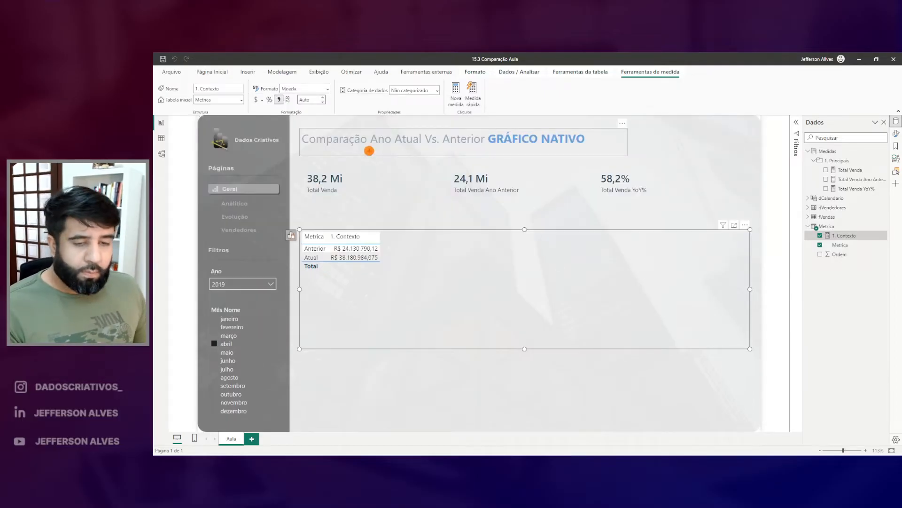
Compare the 1. Contexto amounts for Anterior and Atual with the sales cards and check the Total row
drag(303, 244, 326, 254)
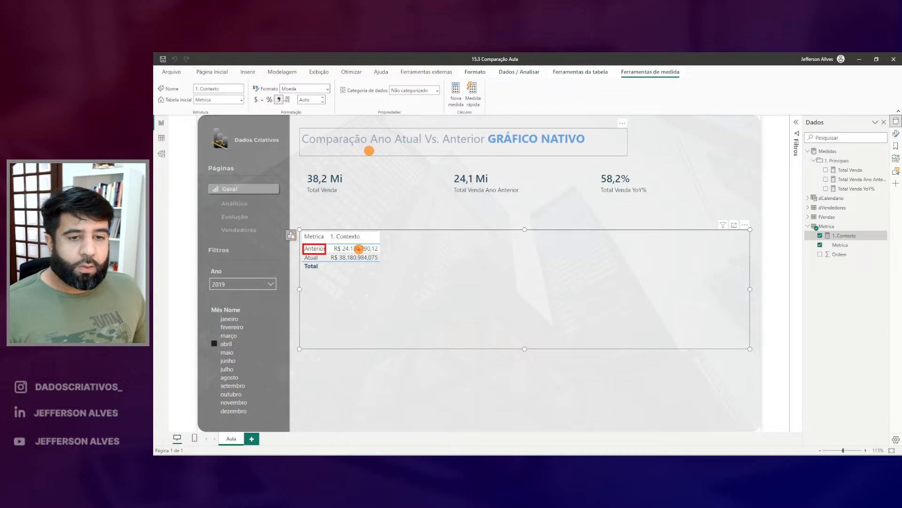
drag(440, 161, 519, 200)
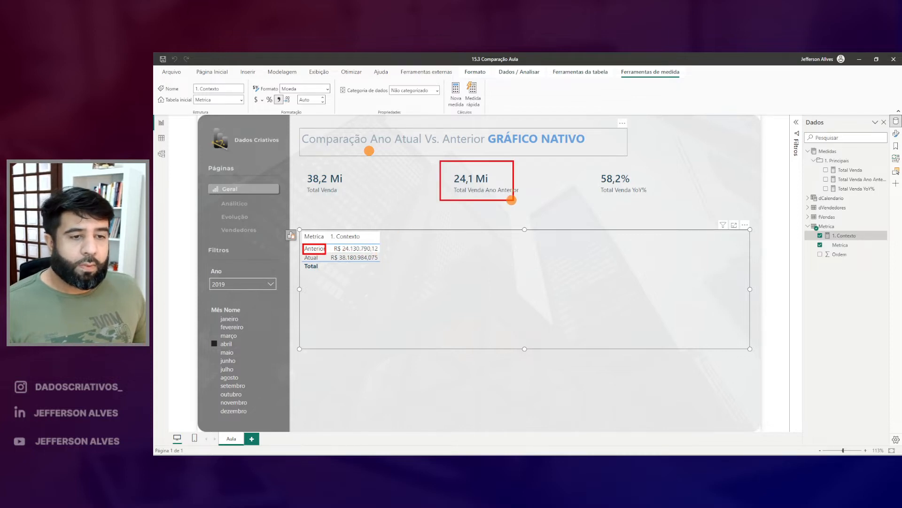
drag(336, 257, 361, 267)
drag(342, 172, 329, 168)
drag(312, 273, 370, 267)
key(Escape)
key(ctrl+2)
key(Escape)
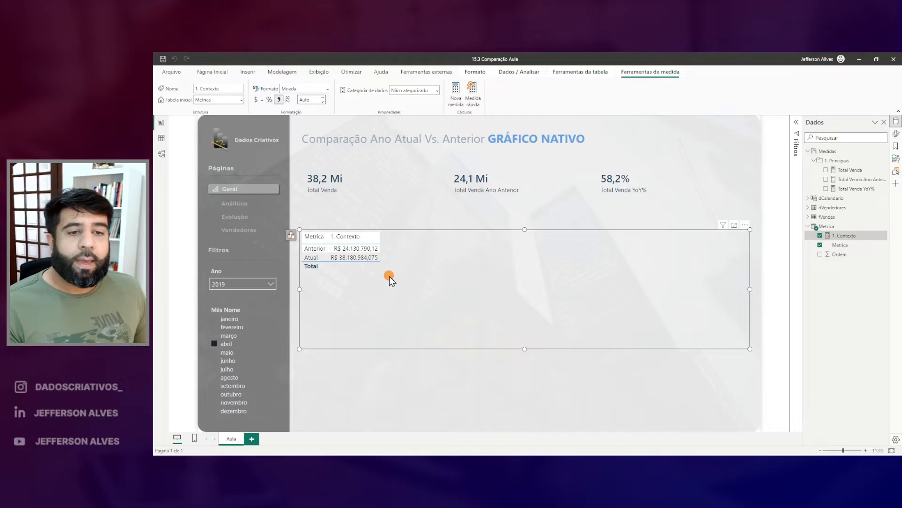
Make the table visual show items with no data for the Metrica field
mouse_move(391, 277)
mouse_down()
mouse_move(382, 284)
mouse_move(395, 280)
mouse_up()
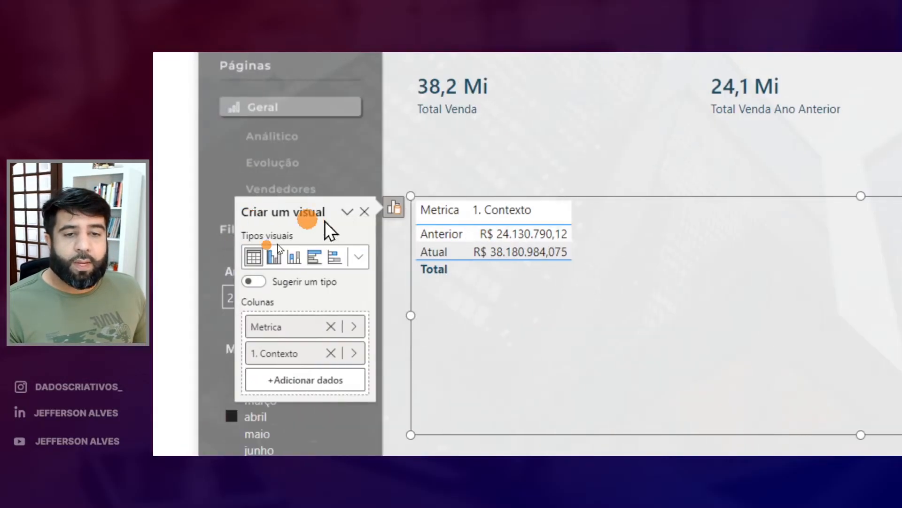
right_click(280, 330)
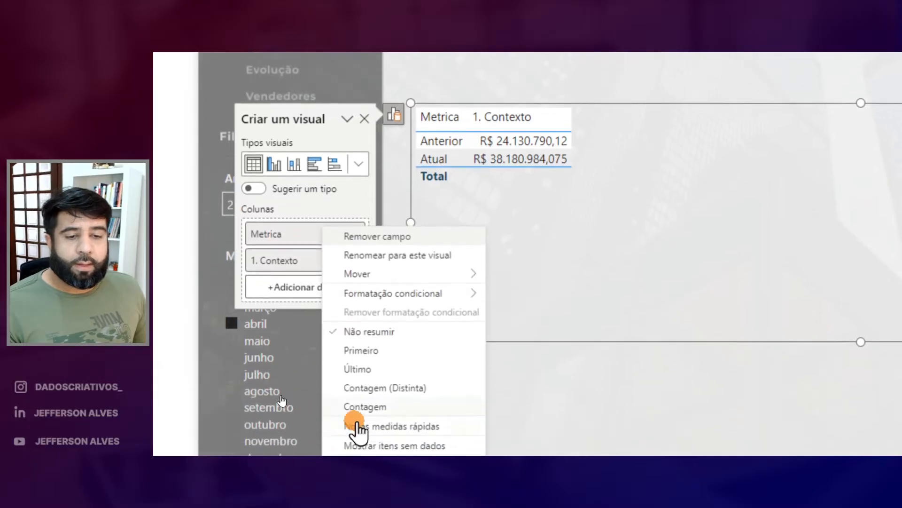
click(453, 415)
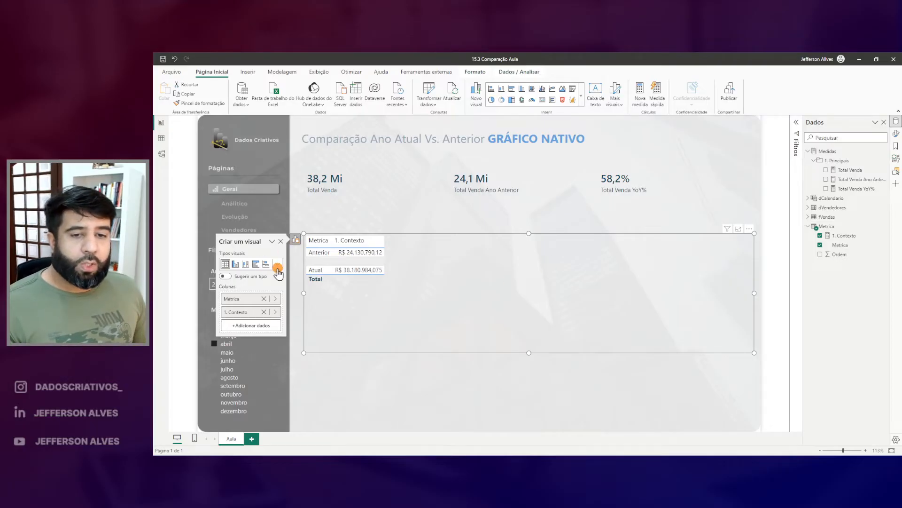
Convert the Metrica table visual into a line and clustered column chart
click(277, 266)
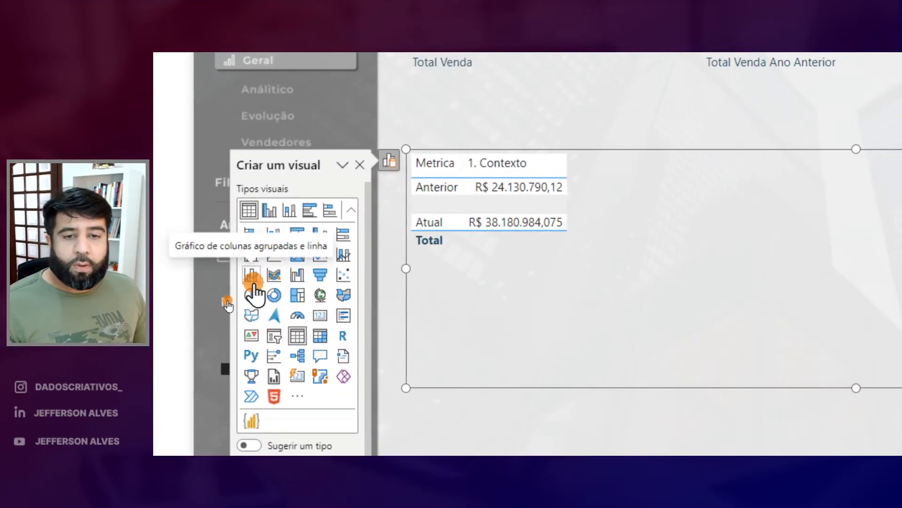
click(252, 277)
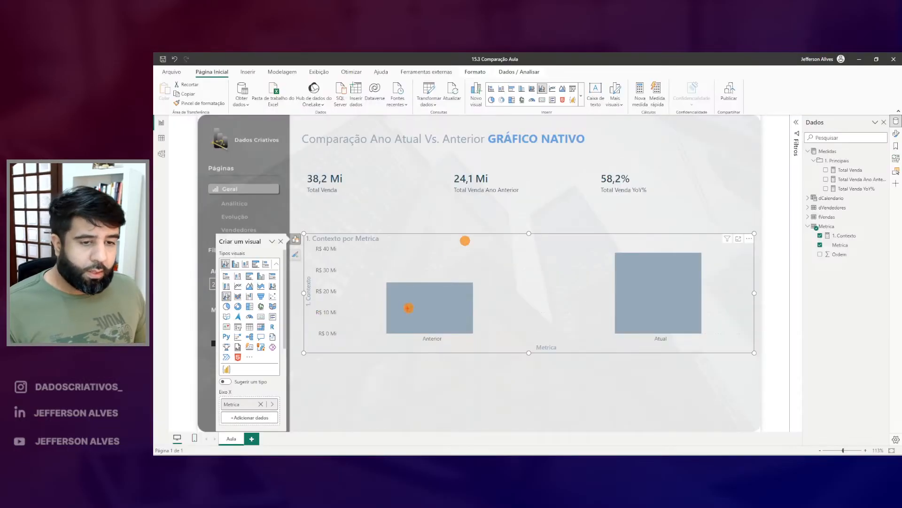
mouse_move(376, 268)
mouse_down()
mouse_move(442, 333)
mouse_move(582, 340)
mouse_up()
drag(541, 318, 539, 267)
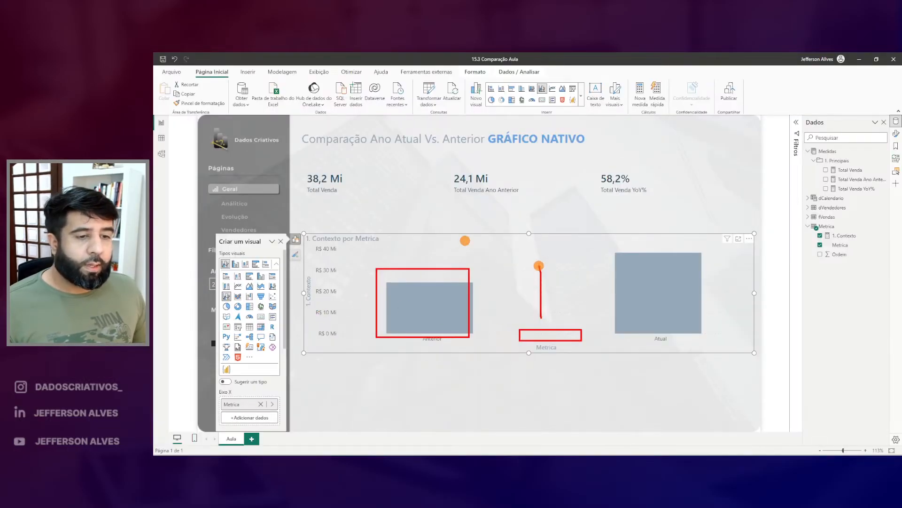
drag(649, 332, 676, 345)
drag(683, 263, 632, 263)
key(Escape)
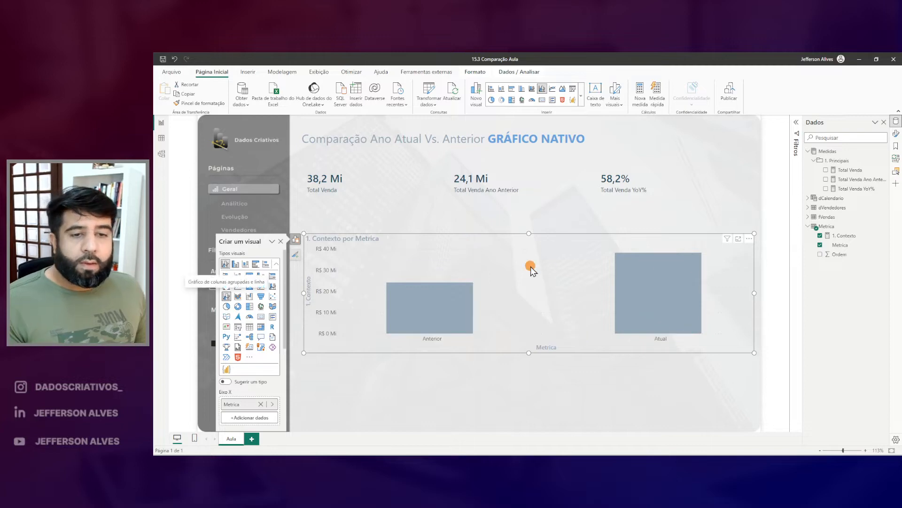
Remove the X-axis and Y-axis titles from the column chart
right_click(473, 250)
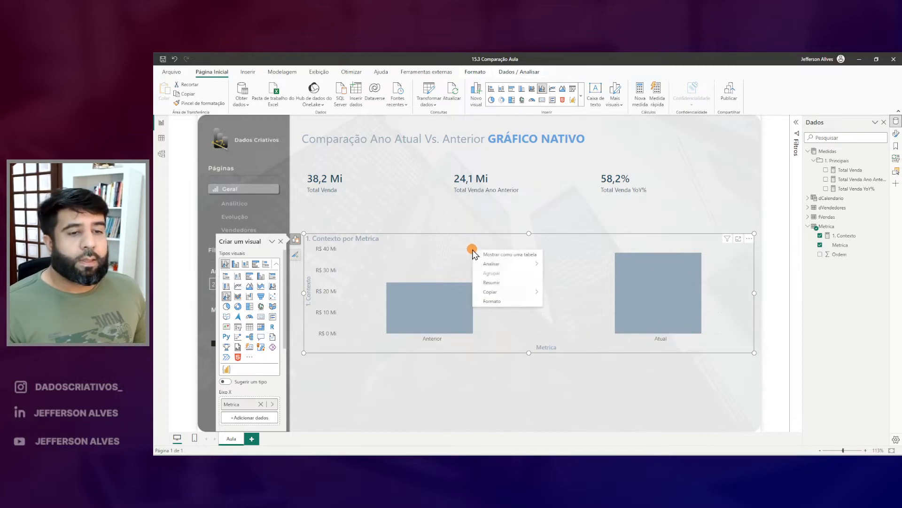
click(490, 307)
click(555, 347)
key(Delete)
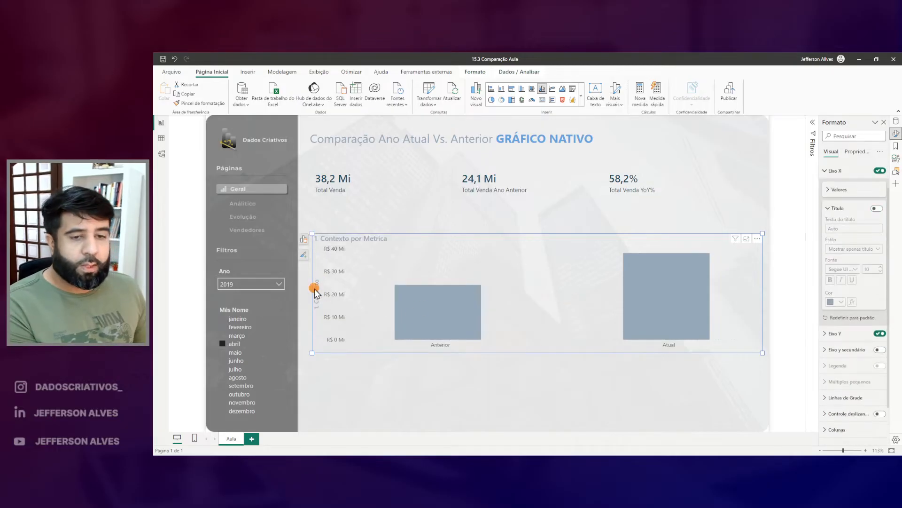
key(Delete)
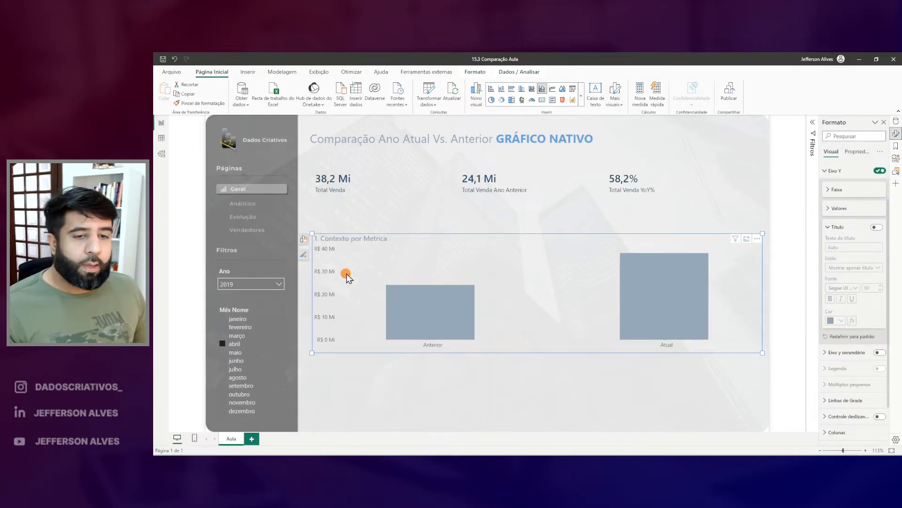
Set the chart title's font size to 10 and its text colour to near-black
right_click(353, 236)
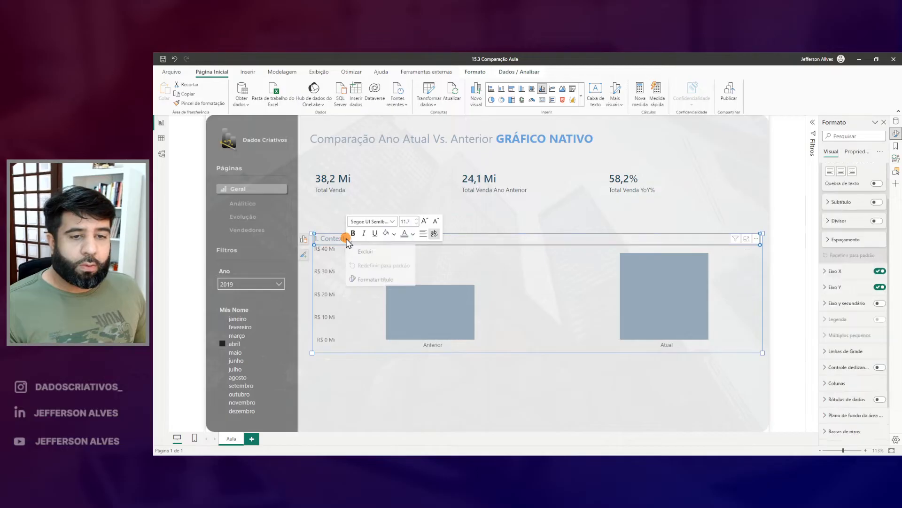
click(416, 224)
click(417, 225)
click(413, 234)
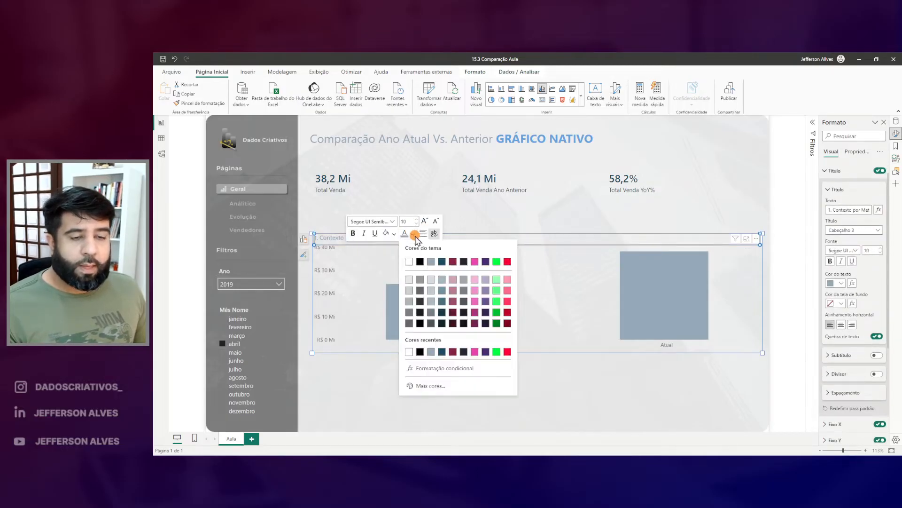
click(421, 313)
Replace the chart title text with "Total Vendas por Gerente"
click(338, 239)
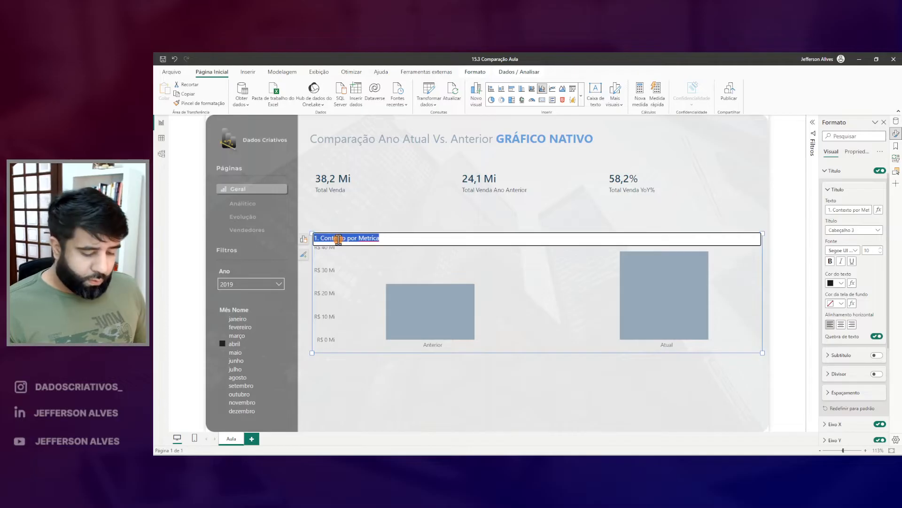
text(Total Vendas por Gerente)
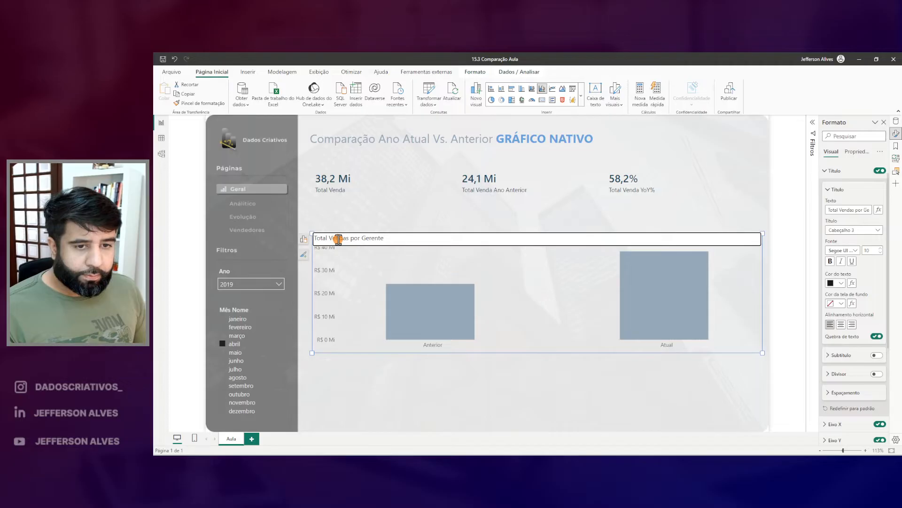
key(Return)
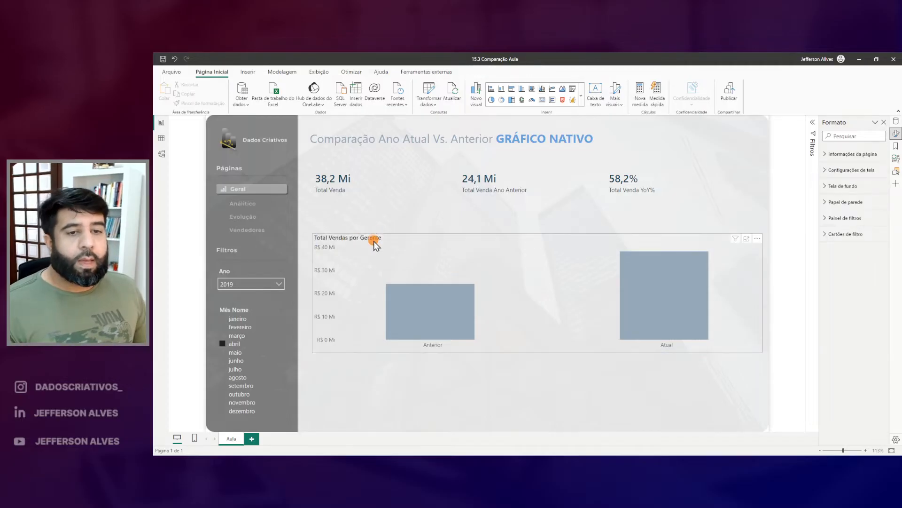
Enable the chart's subtitle and set its text to "Comparação referente Ano Anterior"
click(832, 207)
click(877, 225)
click(837, 224)
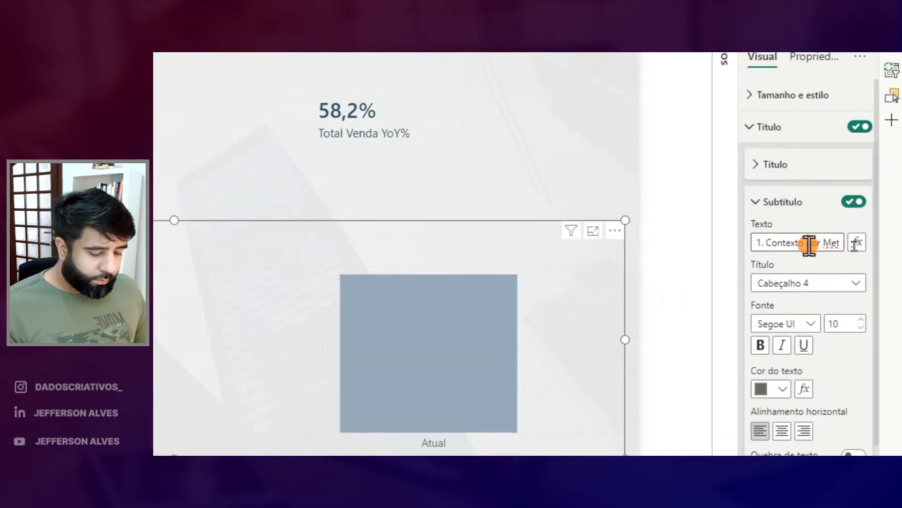
triple_click(862, 245)
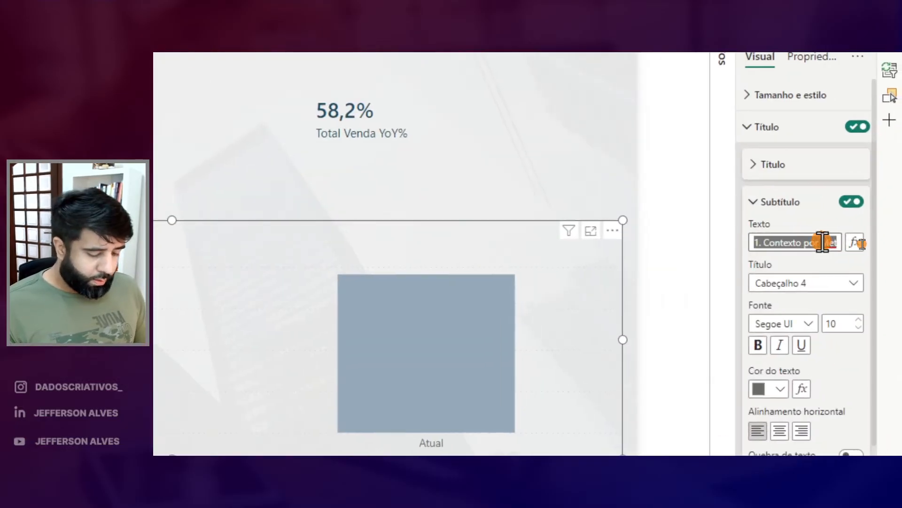
text(Compa)
text(ração referente)
text( Ano Anterior)
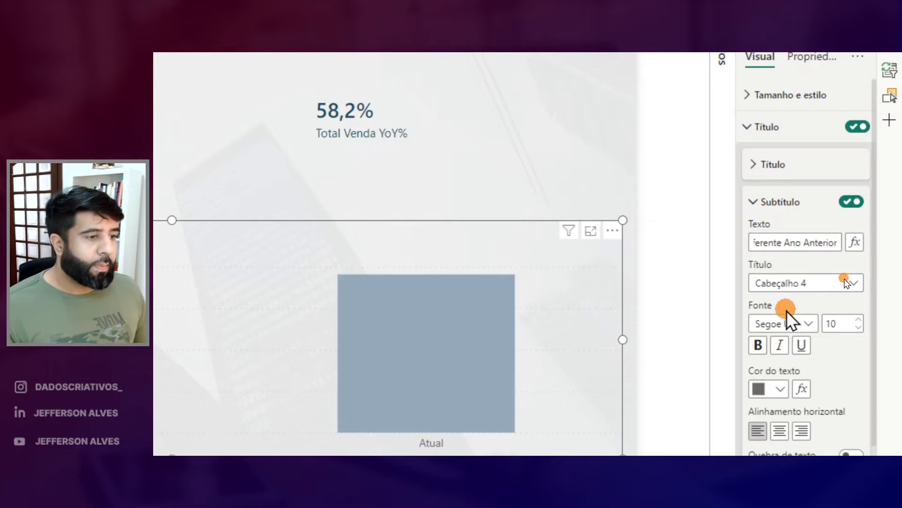
Set the font size to 8 for the chart's subtitle and 9 for its title
click(859, 327)
click(858, 328)
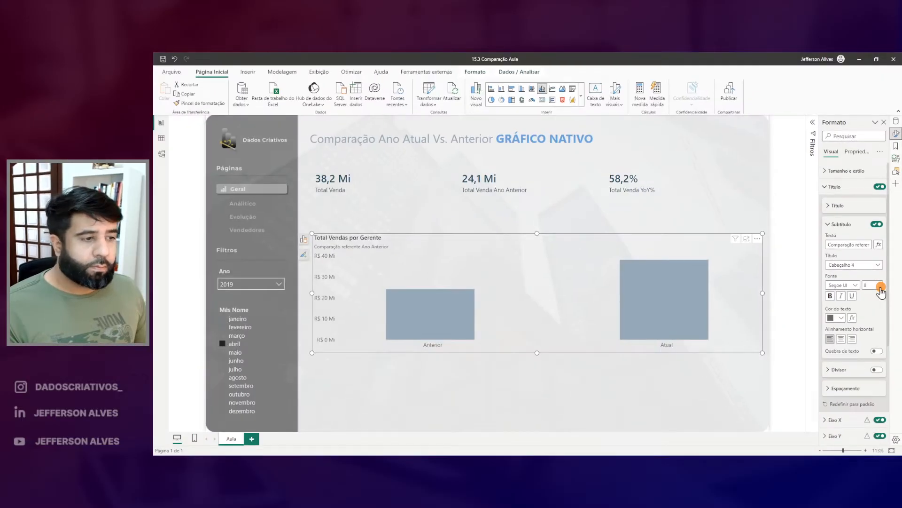
click(834, 205)
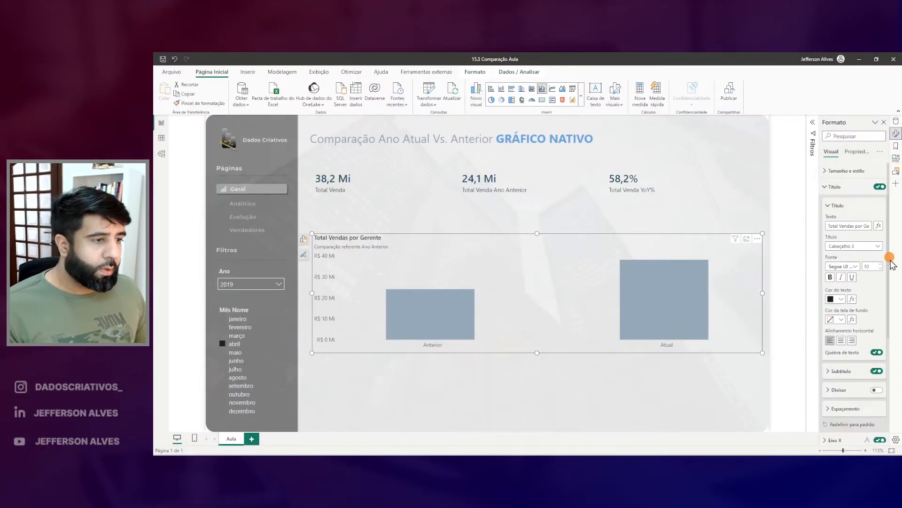
click(880, 269)
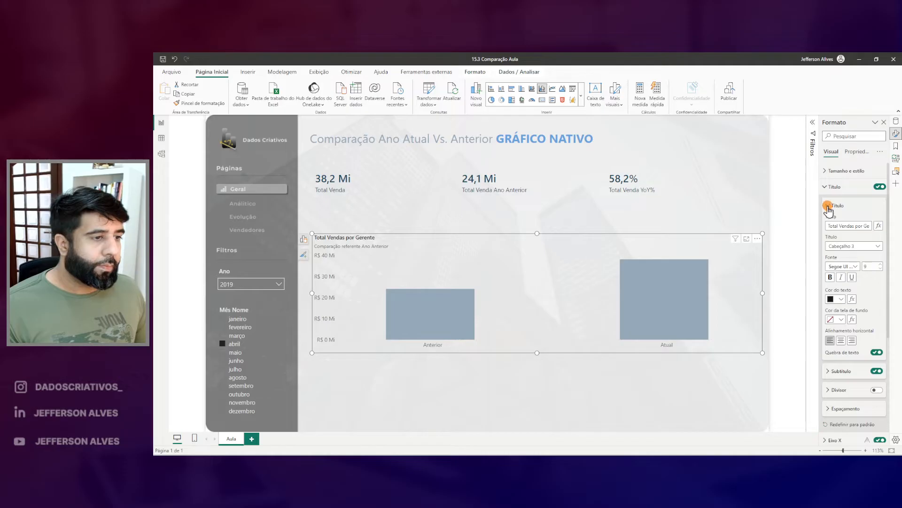
click(828, 207)
Turn on the divider below the chart's title and subtitle and give it a light blue-grey colour
click(877, 242)
click(834, 243)
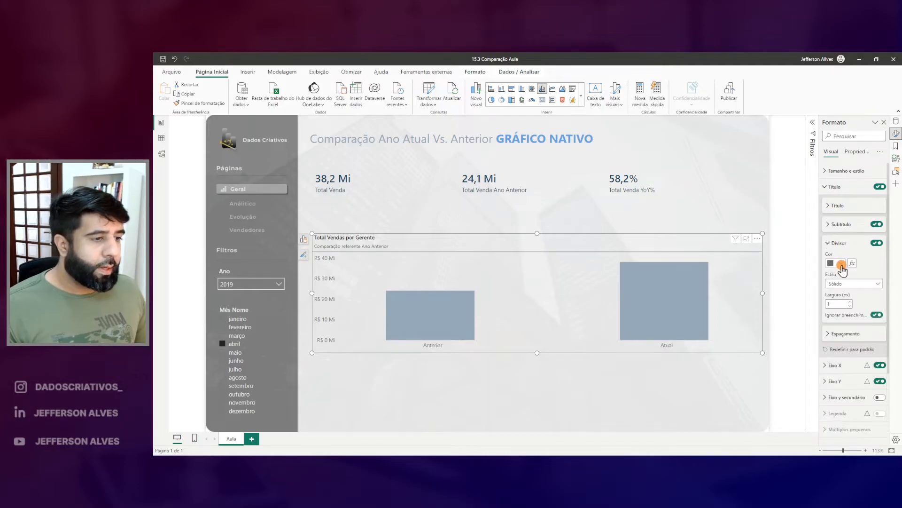
click(842, 266)
click(808, 337)
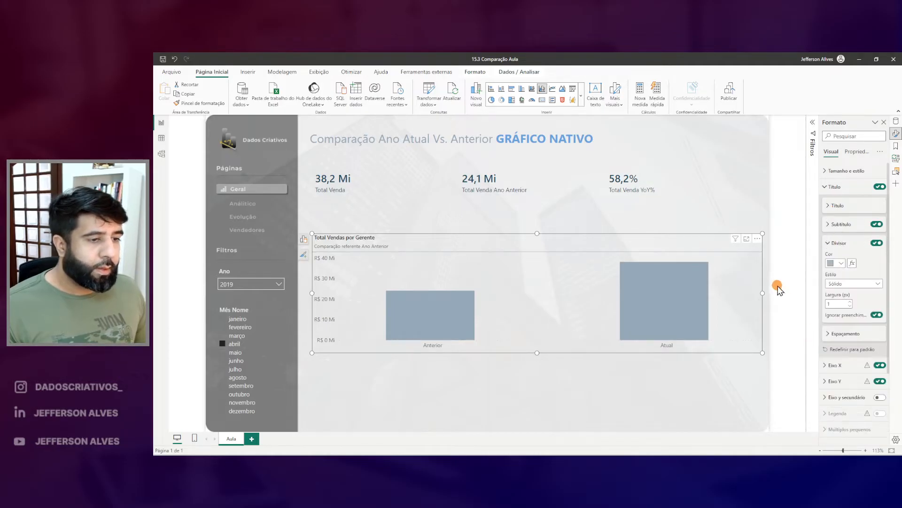
click(839, 266)
click(805, 314)
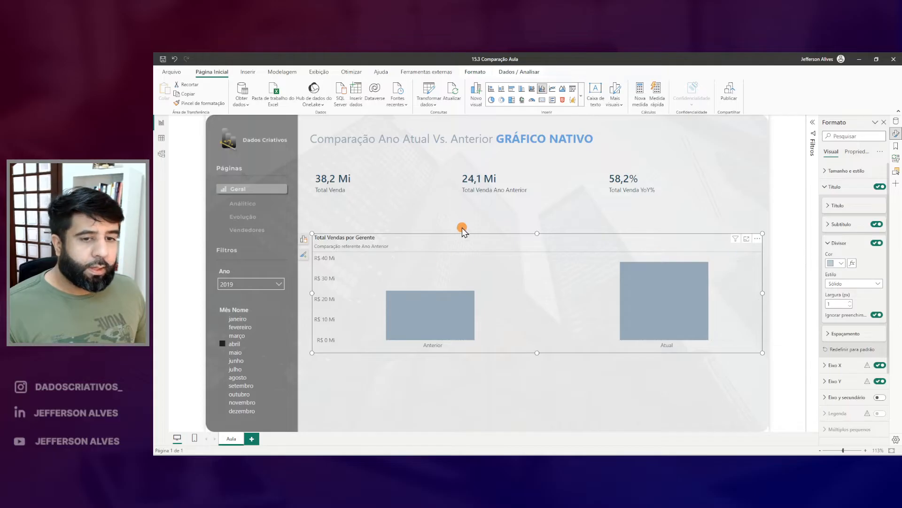
click(454, 218)
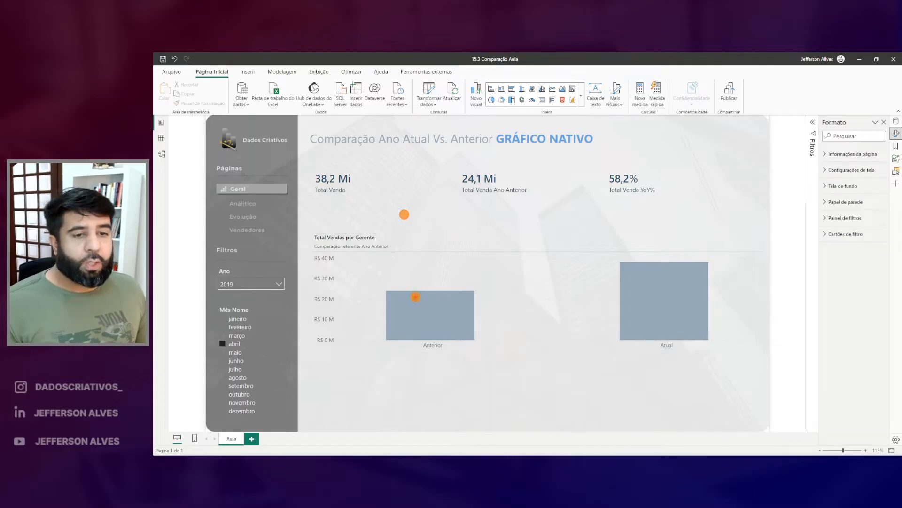
drag(380, 285, 473, 345)
drag(623, 258, 714, 347)
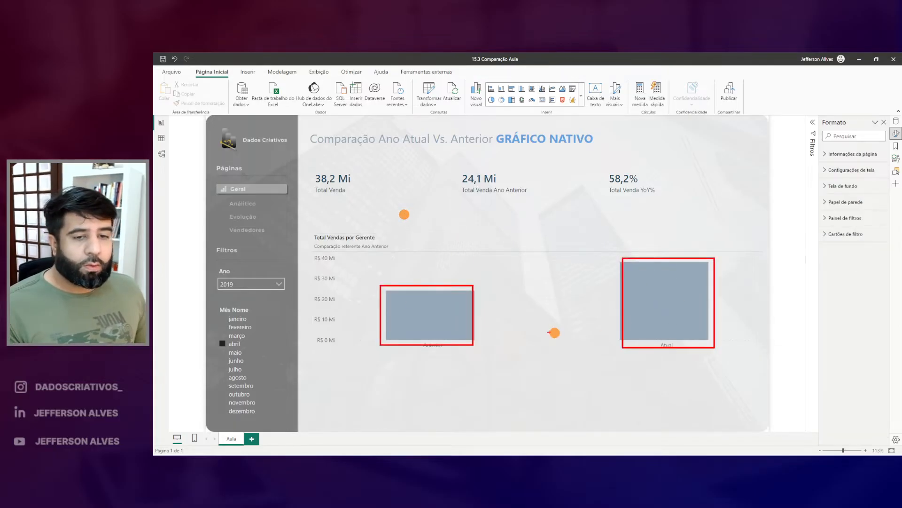
Turn on data labels for the chart's columns and choose the 1. Contexto series for the label settings
click(476, 236)
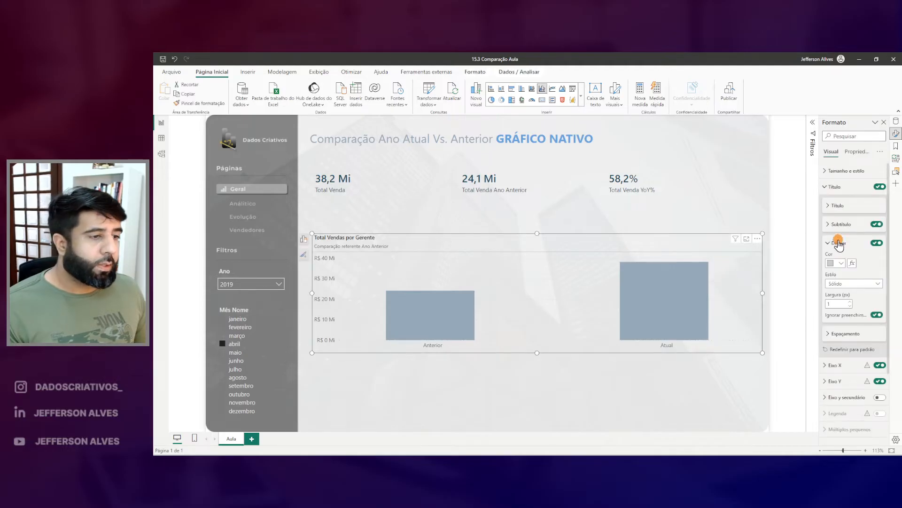
click(839, 243)
click(831, 187)
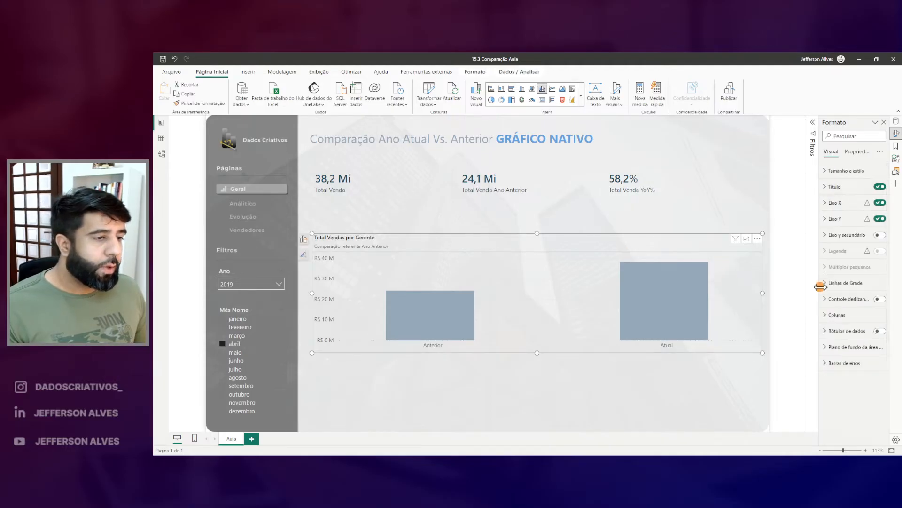
click(878, 331)
click(873, 333)
scroll(875, 343, down, 5)
click(878, 258)
click(846, 278)
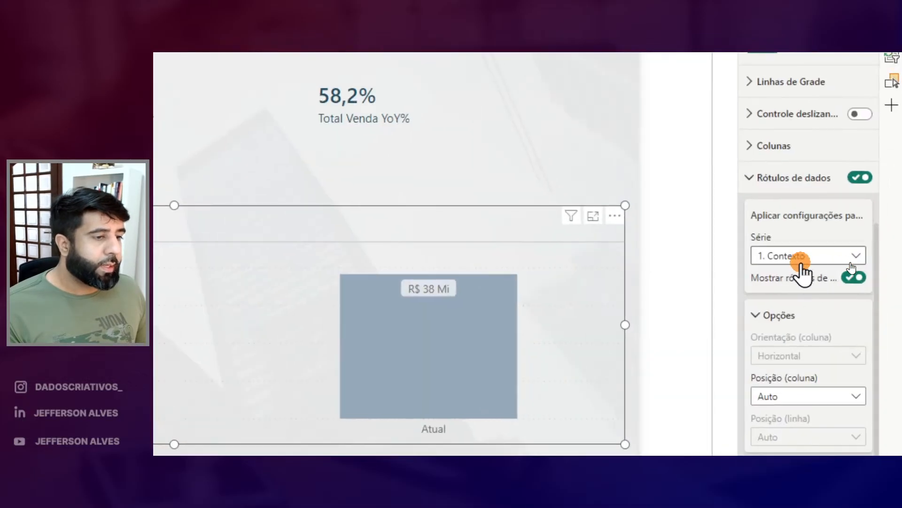
click(802, 257)
click(784, 296)
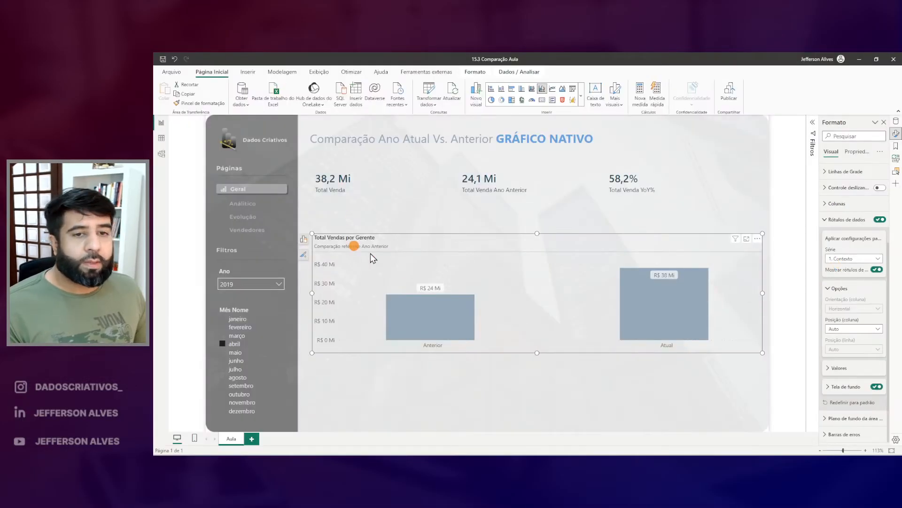
Turn off the data labels' background and set their column position to Extremidade interna
click(877, 387)
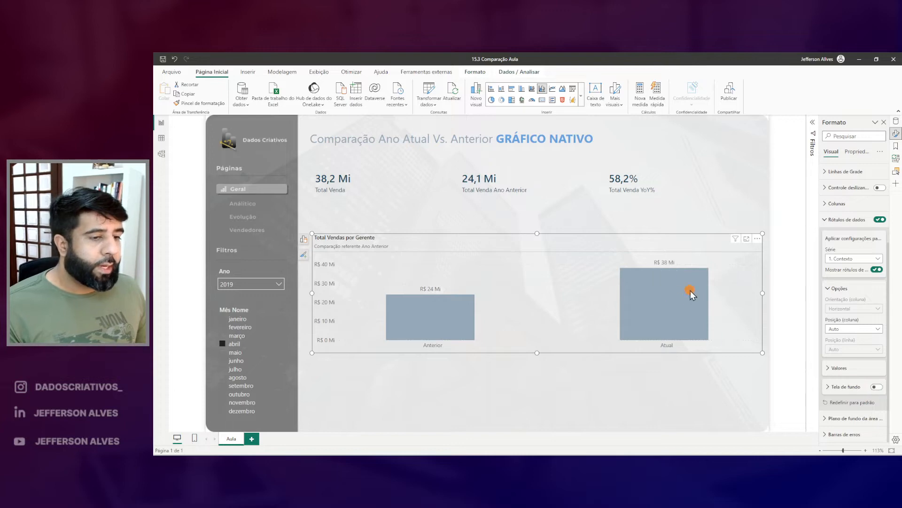
click(840, 329)
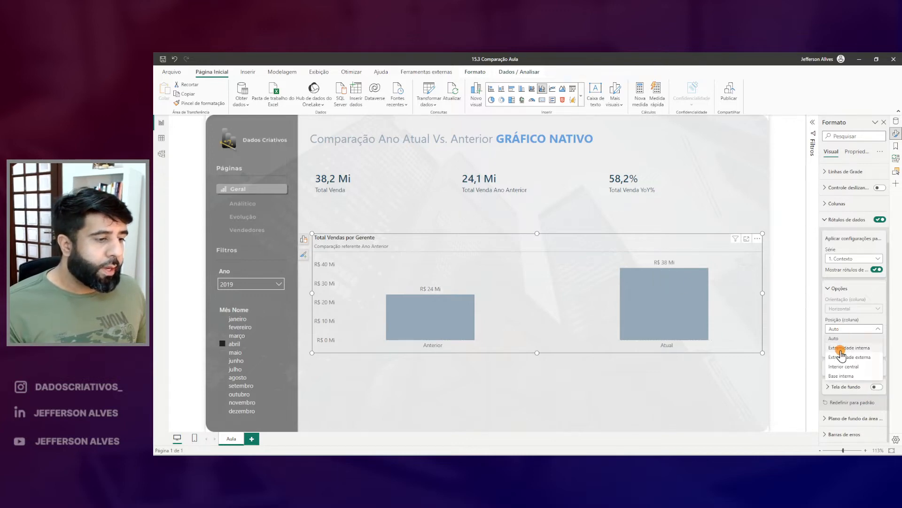
click(837, 348)
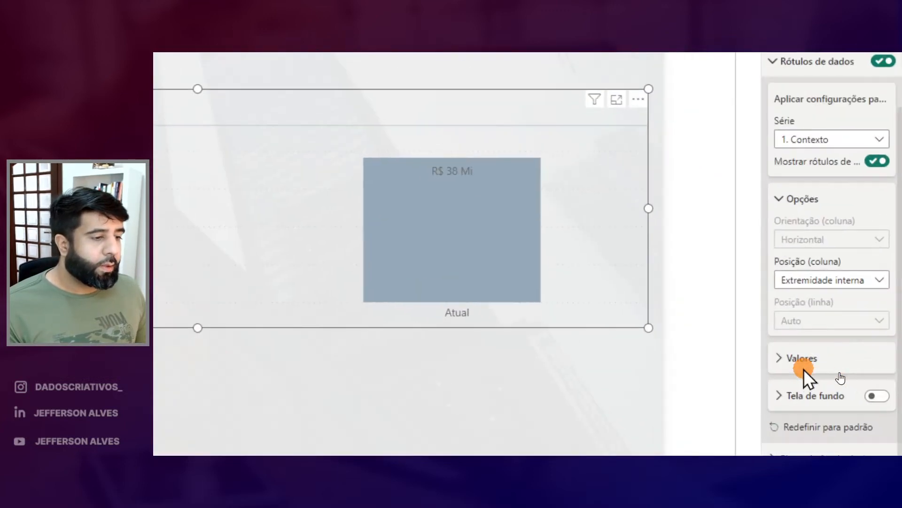
Format the data label values in bold with a near-black colour
click(839, 367)
click(859, 324)
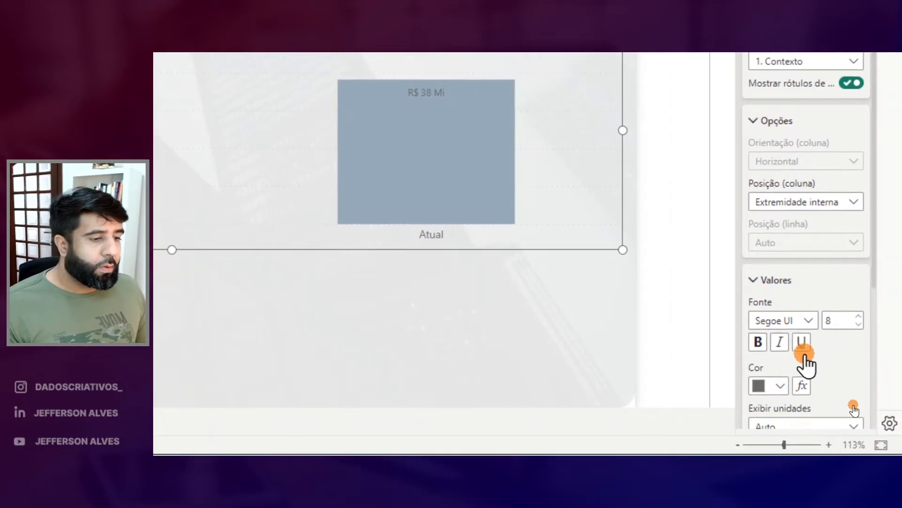
click(773, 365)
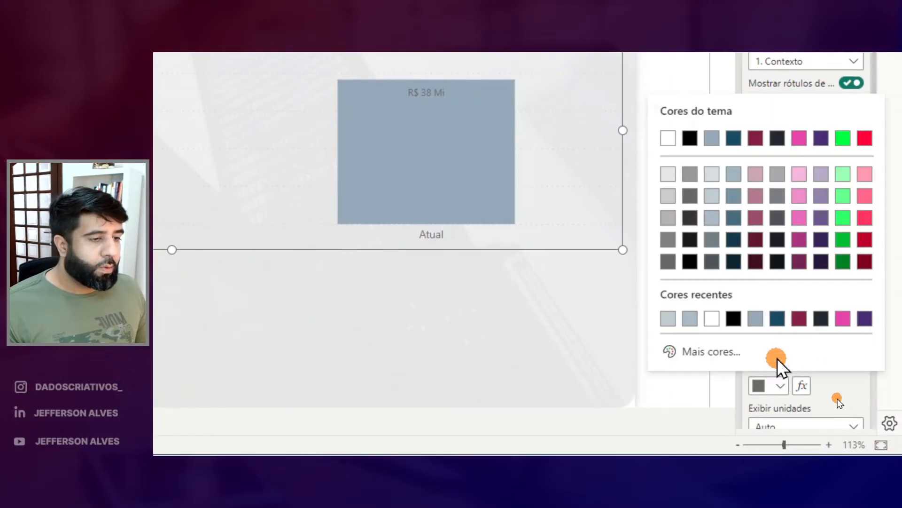
click(691, 245)
click(758, 342)
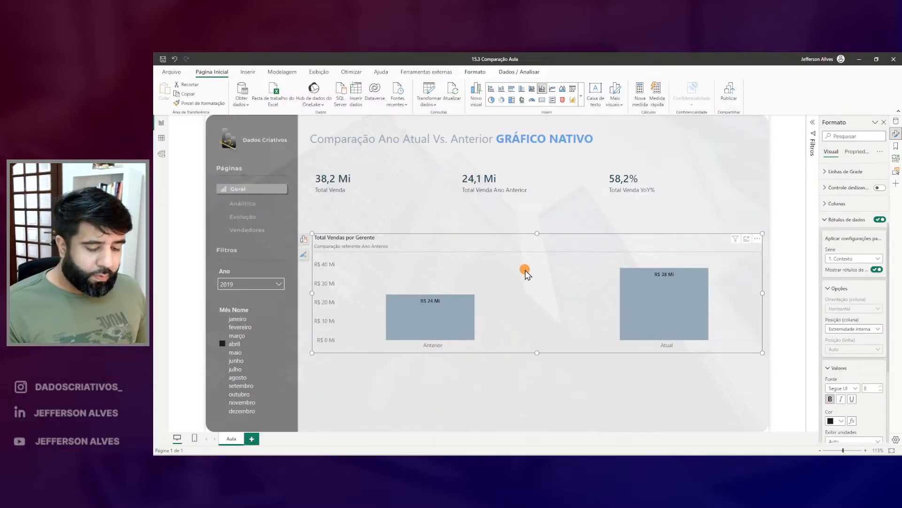
Examine the distinct values of the Gerente column in the dVendedores table
drag(314, 233, 755, 351)
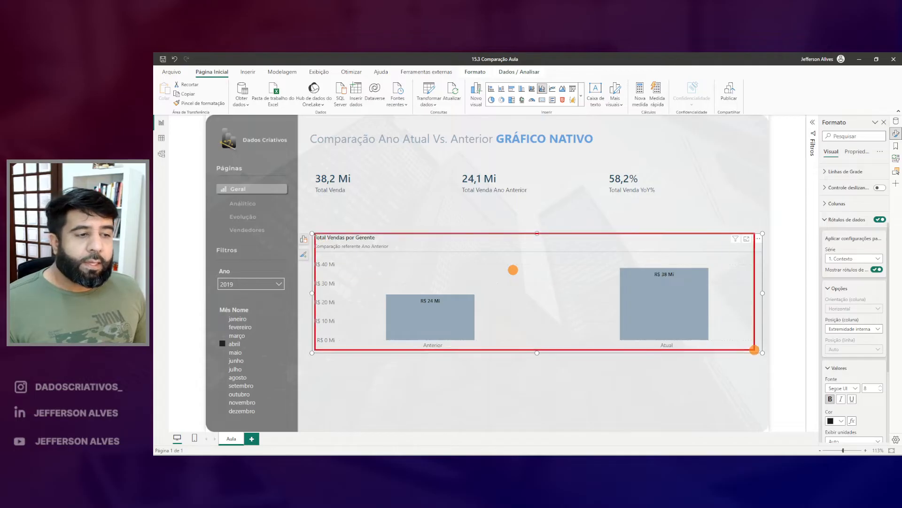
click(161, 138)
click(821, 197)
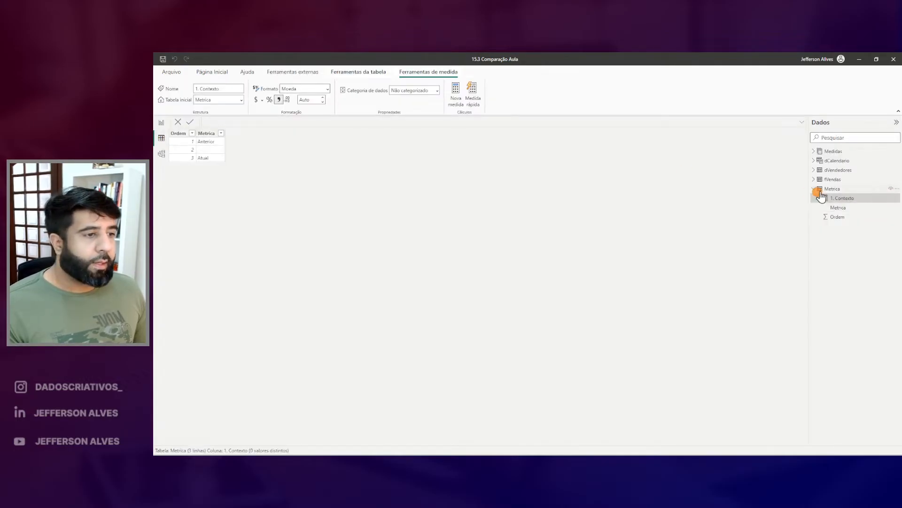
click(838, 170)
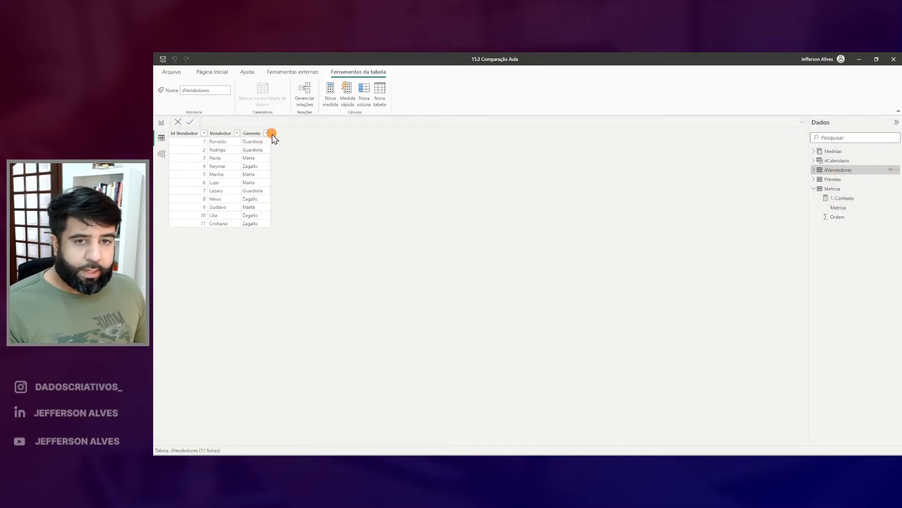
click(269, 133)
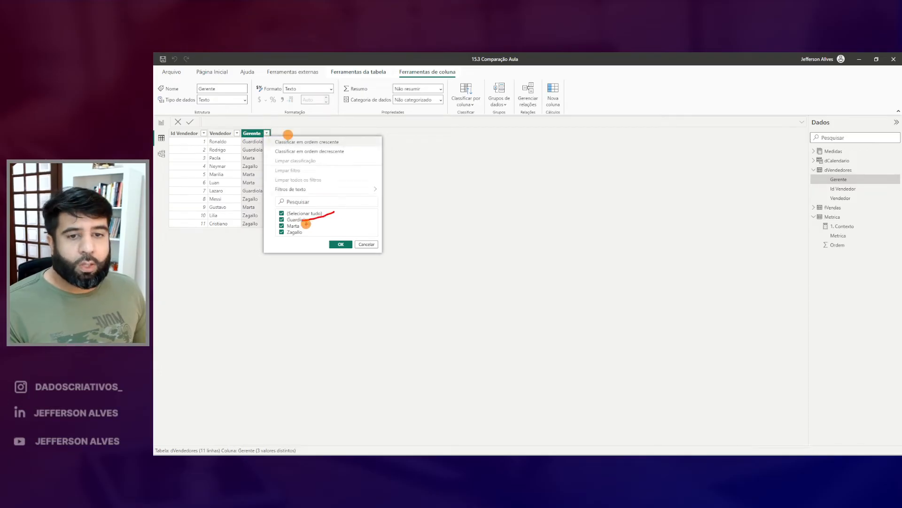
mouse_move(572, 454)
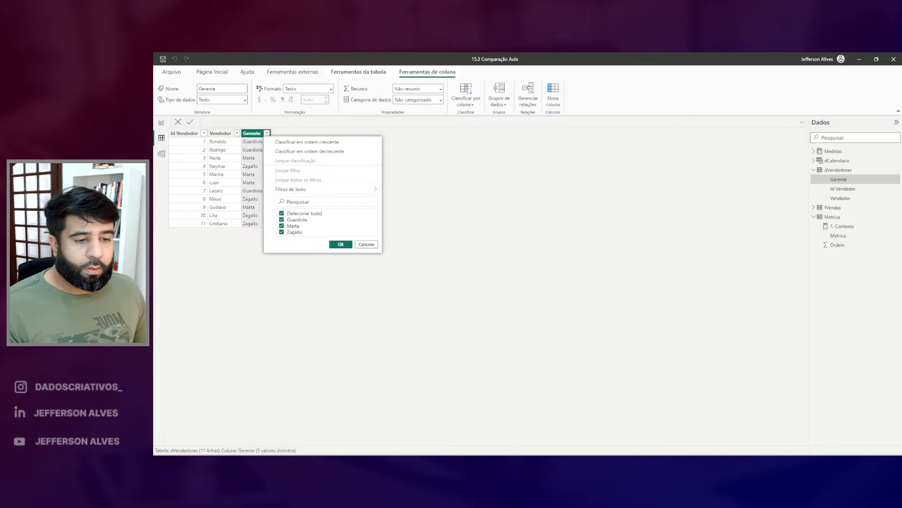
Switch to the finished report 15.2 Comparação Final and examine how its comparison chart is split by manager
click(543, 414)
click(607, 226)
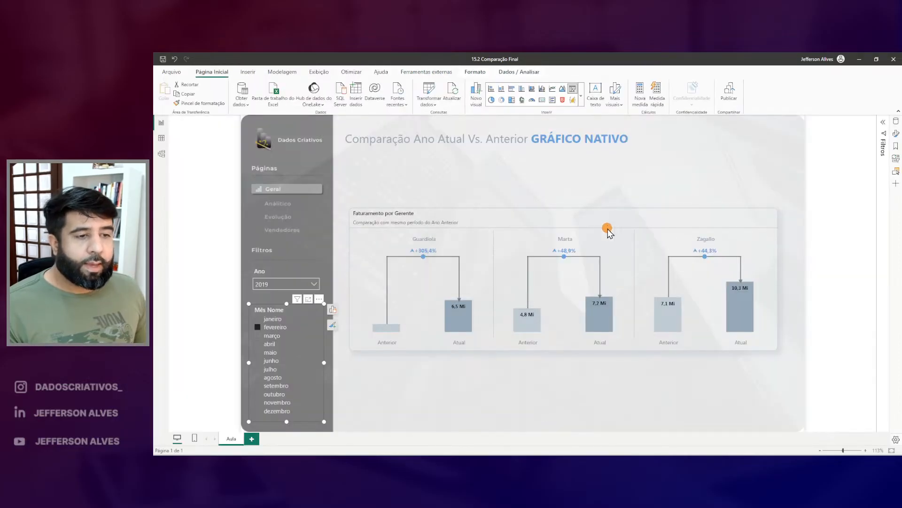
drag(369, 249, 477, 351)
drag(513, 248, 622, 349)
mouse_move(658, 245)
mouse_down()
mouse_move(705, 324)
mouse_move(756, 351)
mouse_up()
drag(573, 219, 578, 207)
drag(441, 239, 454, 204)
key(Escape)
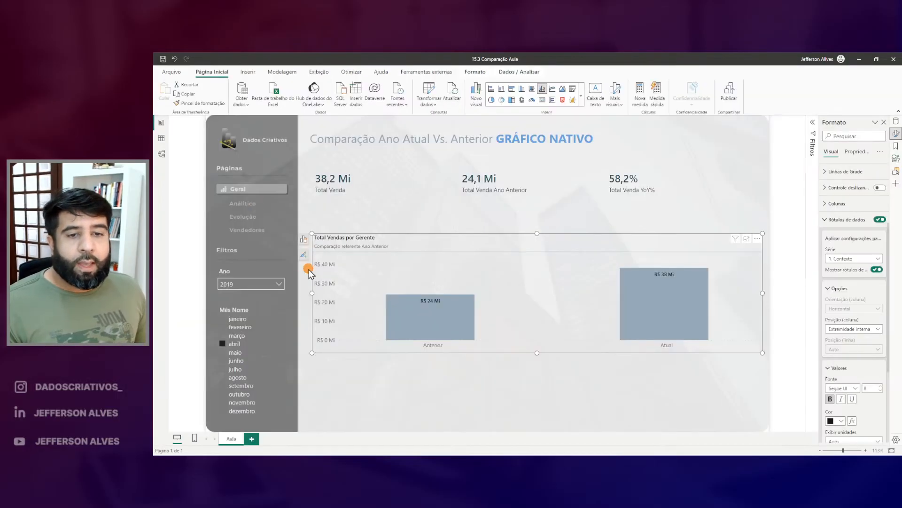
Split the column chart by manager by adding Gerente from dVendedores to its Múltiplos pequenos
click(304, 239)
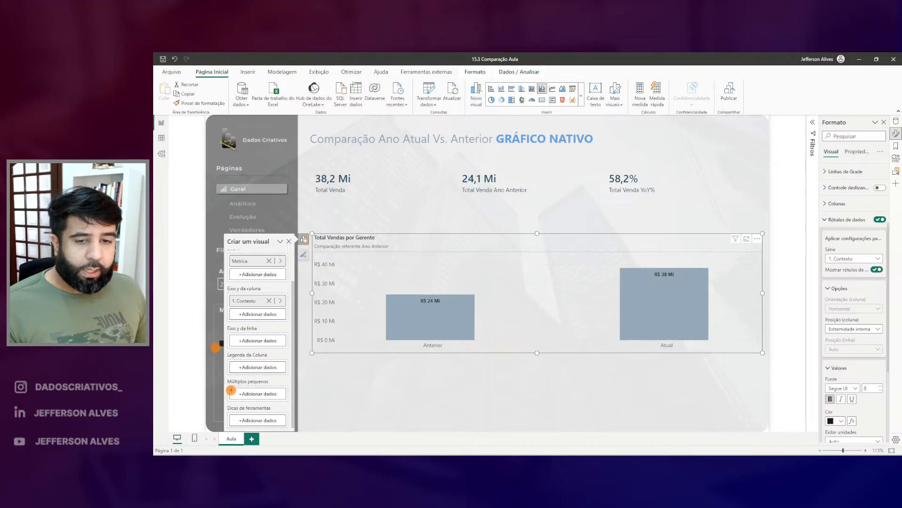
drag(214, 374, 300, 407)
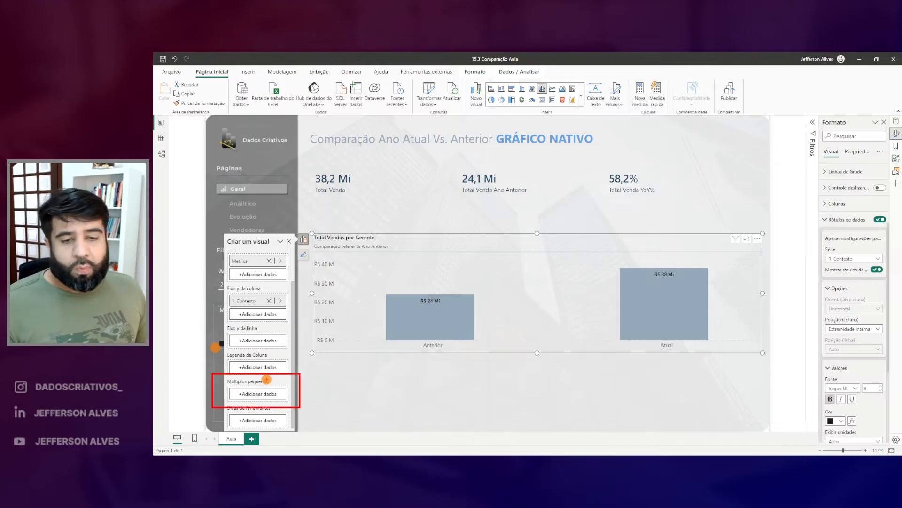
drag(269, 380, 315, 260)
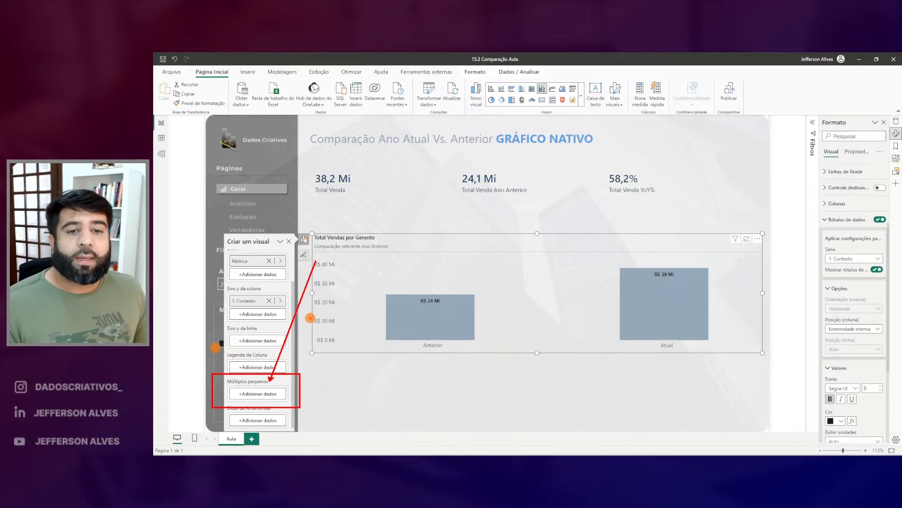
key(Escape)
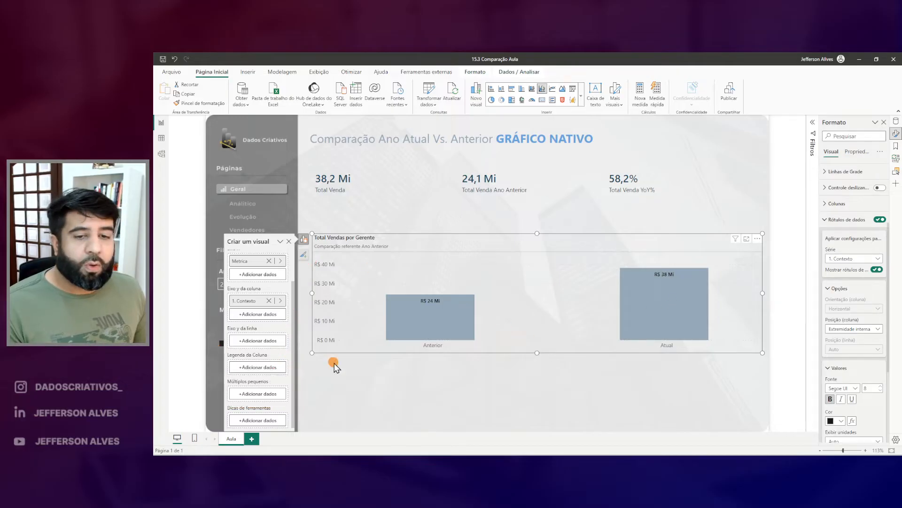
key(ctrl+2)
mouse_move(366, 253)
mouse_down()
mouse_move(662, 370)
mouse_move(717, 354)
mouse_up()
drag(574, 225, 820, 194)
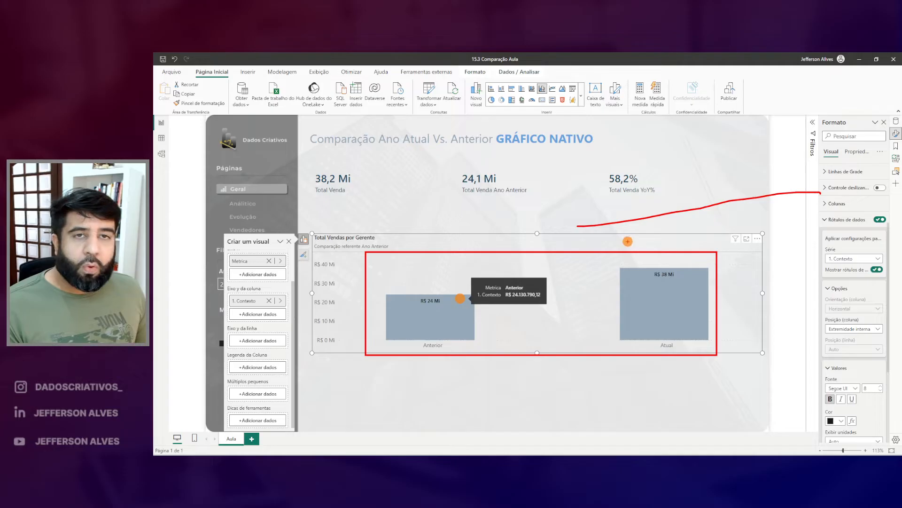
key(Escape)
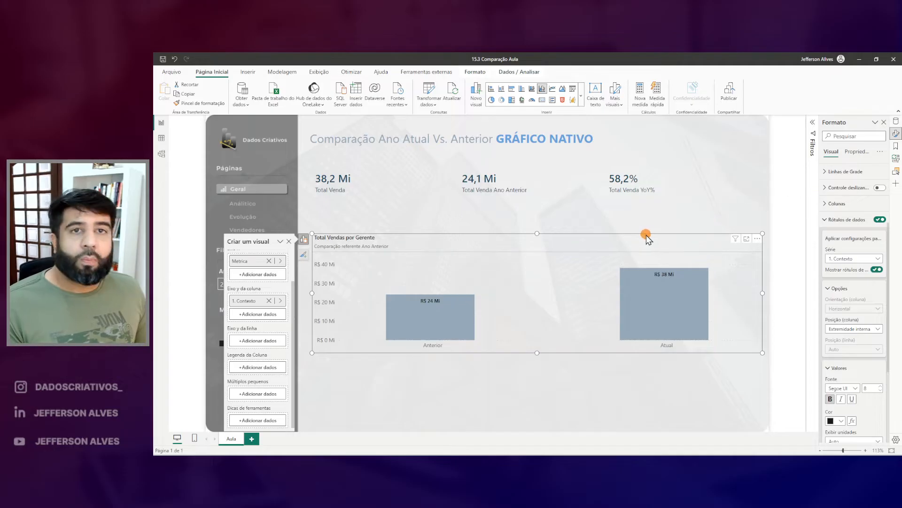
click(897, 121)
click(809, 209)
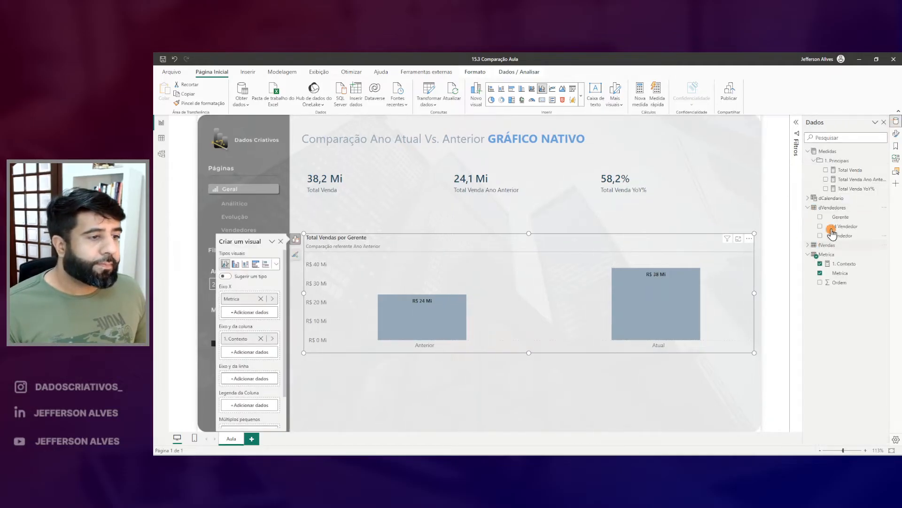
mouse_move(841, 217)
mouse_down()
mouse_move(454, 307)
mouse_move(294, 362)
mouse_move(256, 444)
mouse_move(247, 392)
mouse_up()
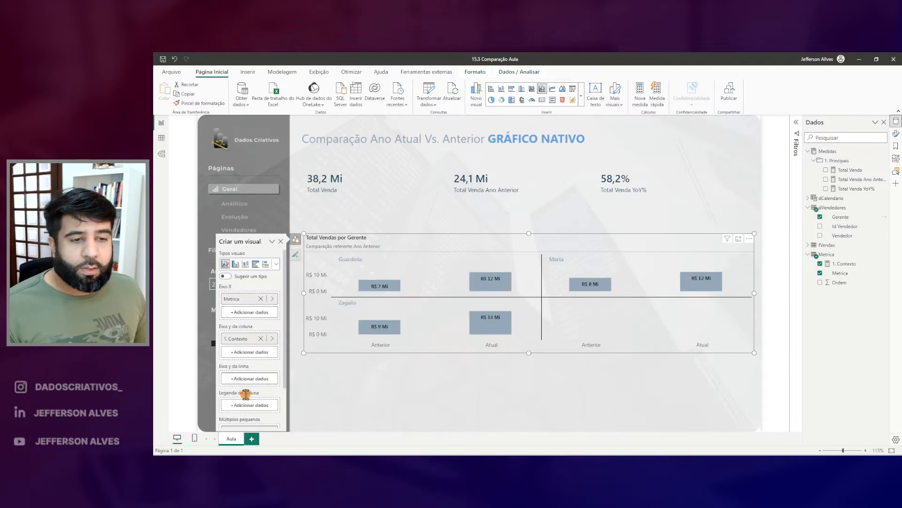
Examine how the managers' small charts are arranged across the rows of the visual
mouse_move(339, 251)
mouse_down()
mouse_move(426, 281)
mouse_move(515, 295)
mouse_up()
drag(549, 251, 695, 280)
drag(354, 306, 525, 348)
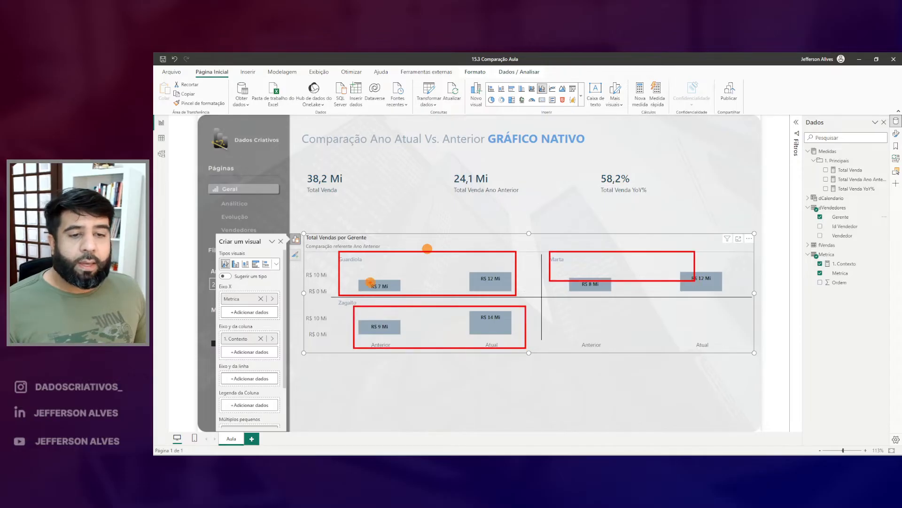
drag(492, 276, 514, 257)
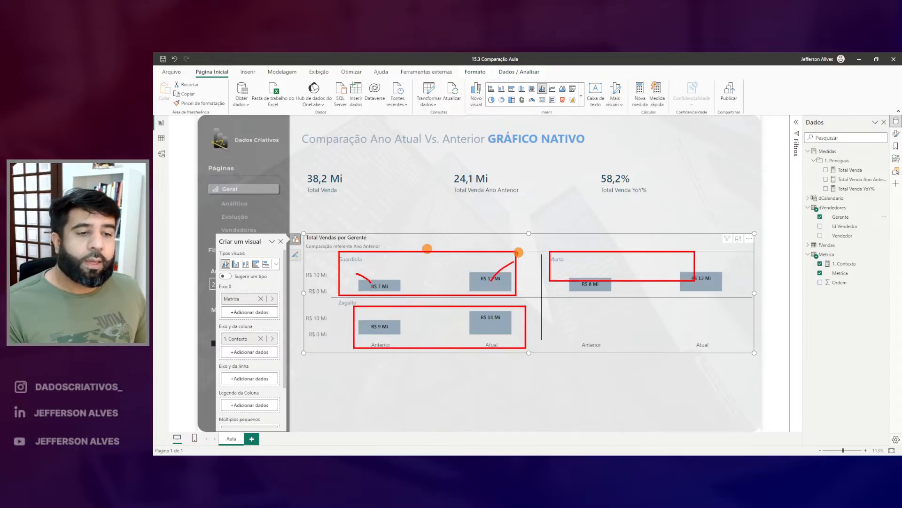
key(Escape)
drag(337, 251, 747, 296)
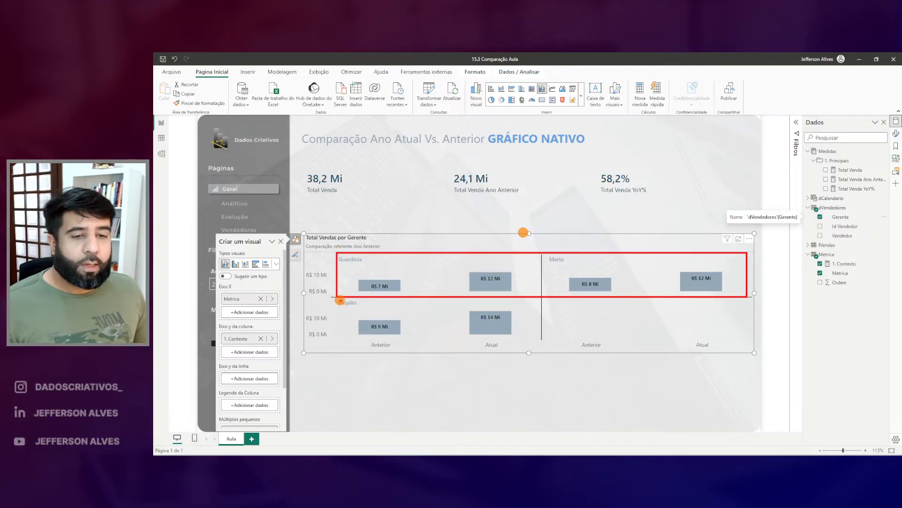
drag(339, 300, 752, 339)
key(Escape)
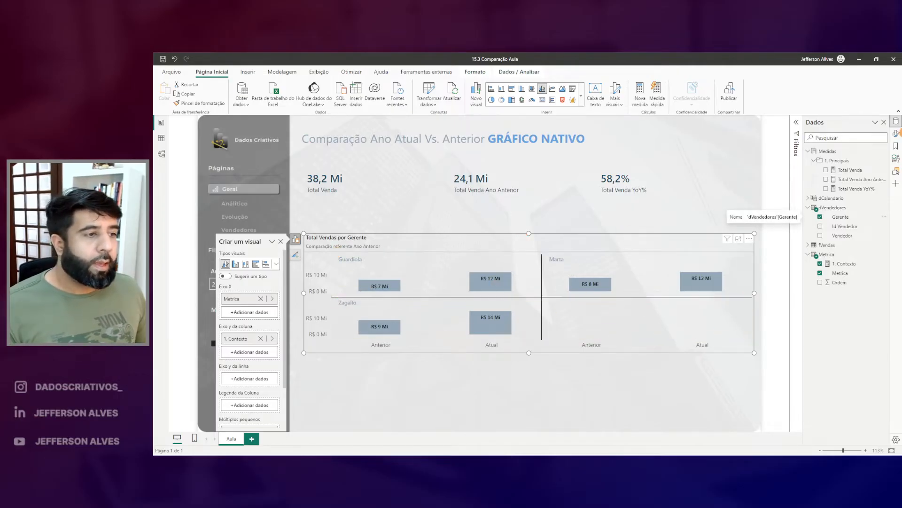
Set the small multiples' layout to 1 row and 3 columns
click(897, 134)
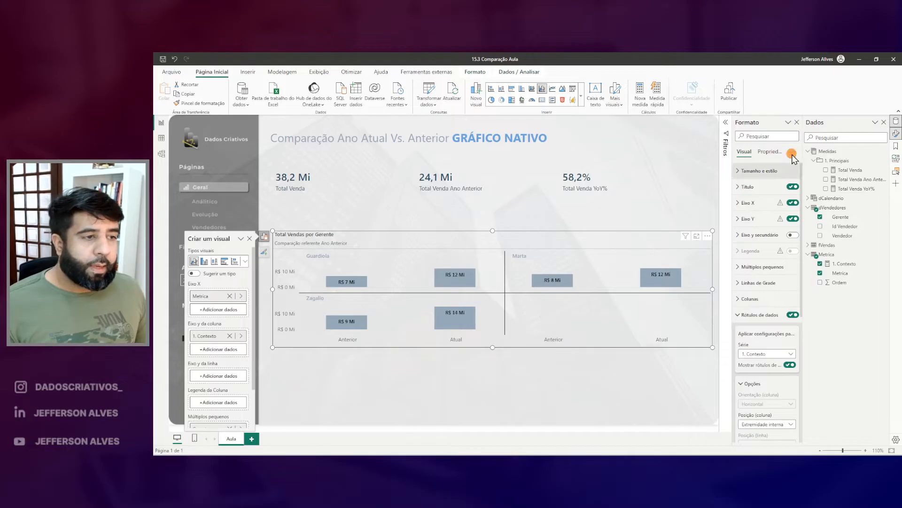
click(747, 315)
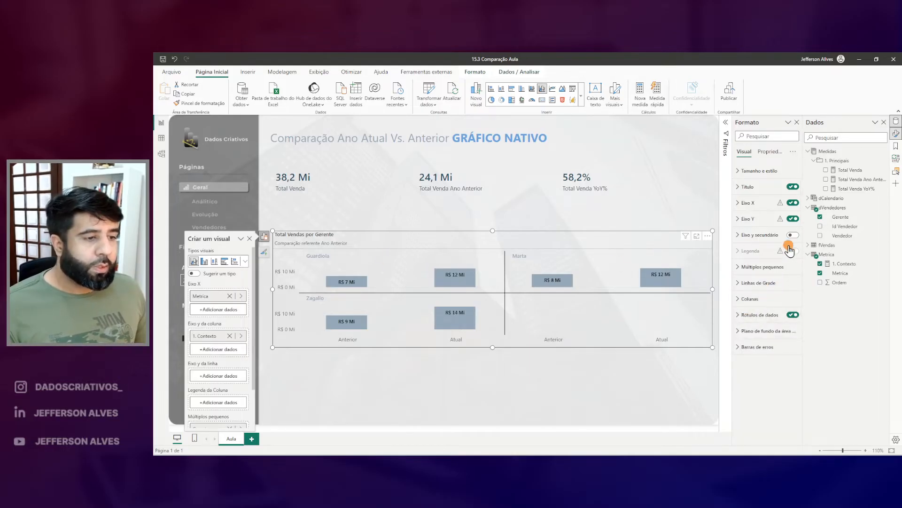
click(747, 266)
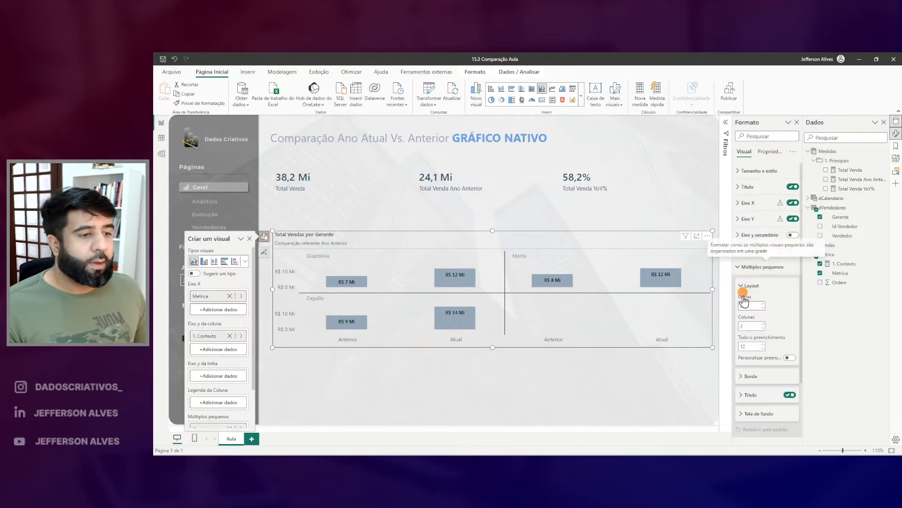
drag(732, 291, 776, 339)
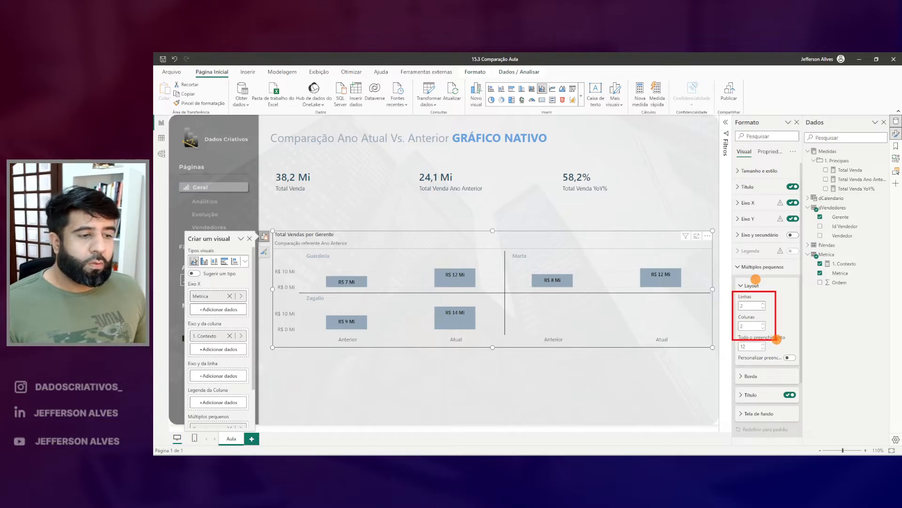
key(Escape)
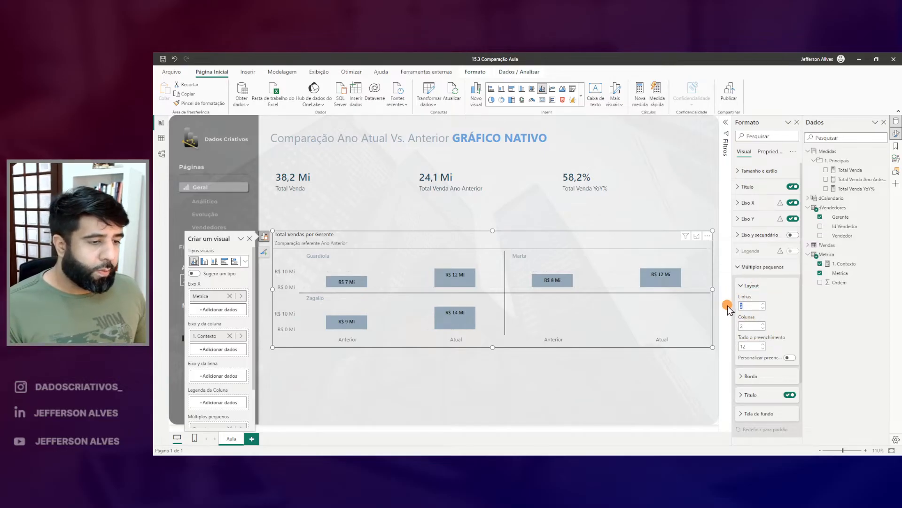
text(1)
text(3)
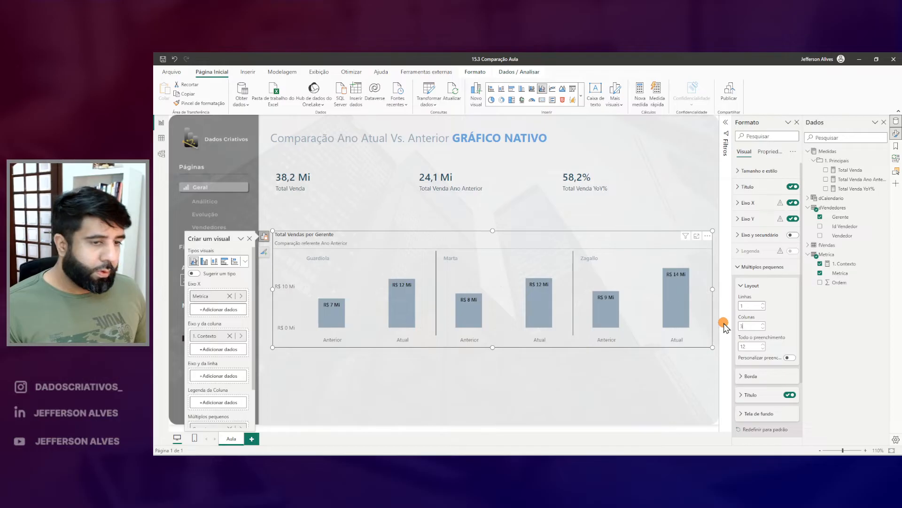
Give the border lines between the small multiples a light blue-grey colour and the Sólido line style
click(745, 286)
click(750, 304)
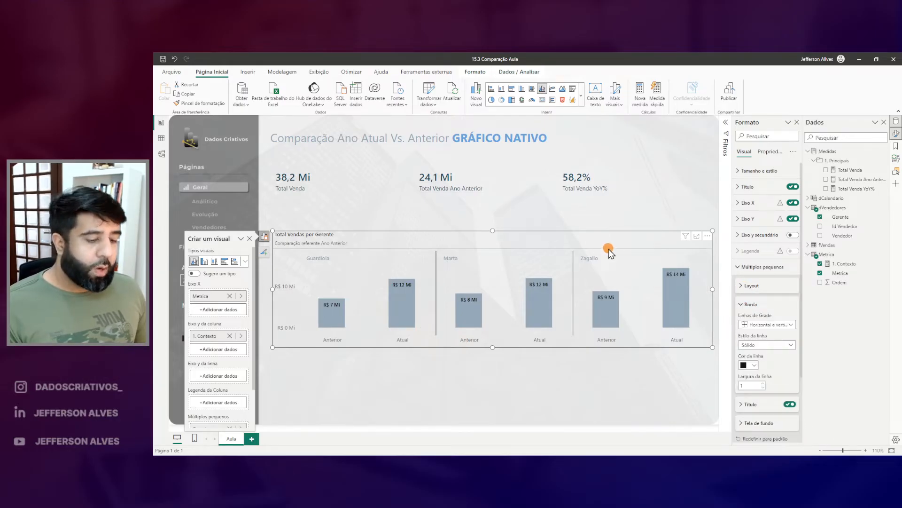
drag(434, 257, 442, 307)
drag(573, 254, 585, 321)
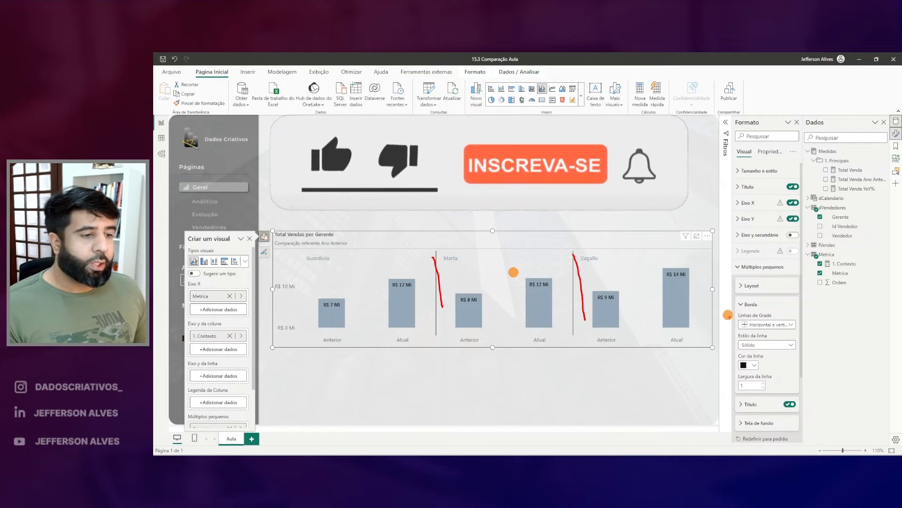
click(759, 345)
click(758, 372)
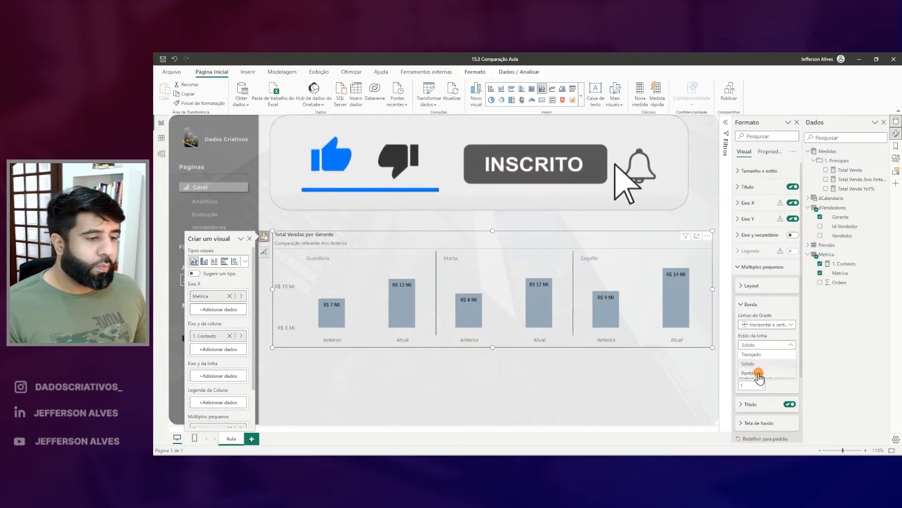
click(751, 365)
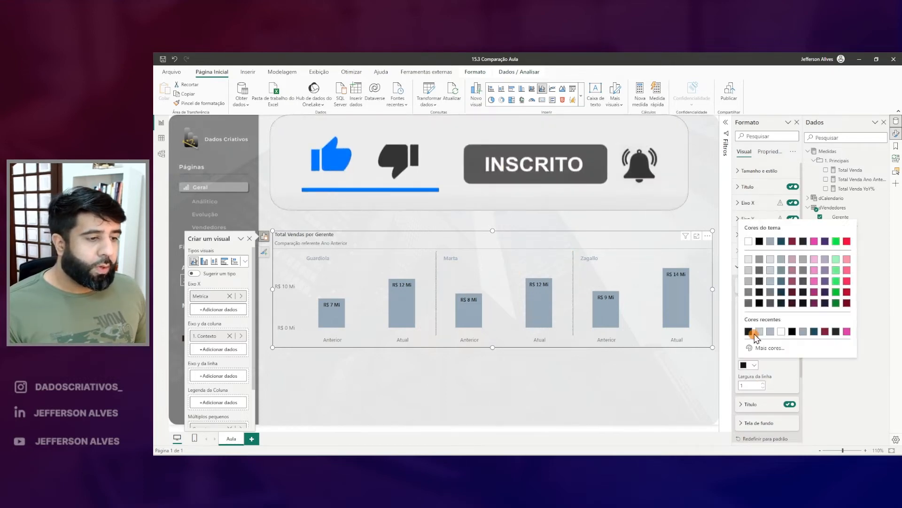
click(770, 282)
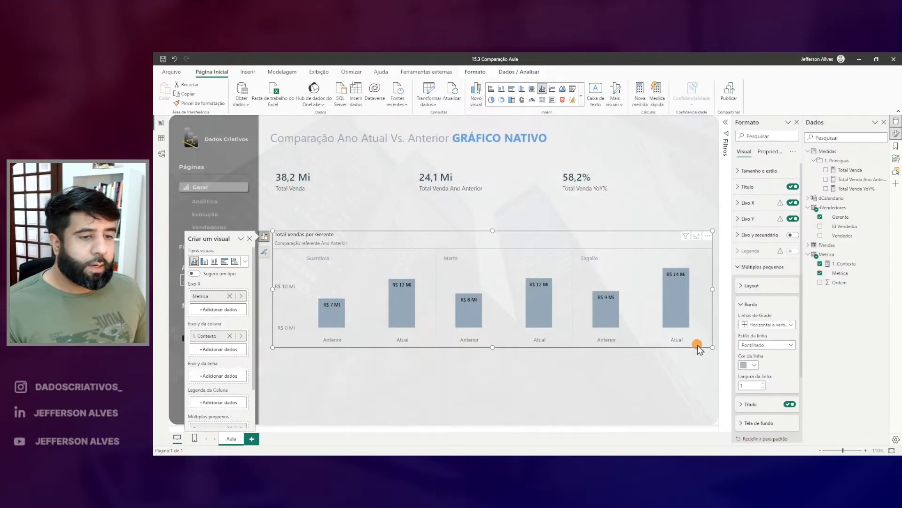
click(770, 344)
click(752, 356)
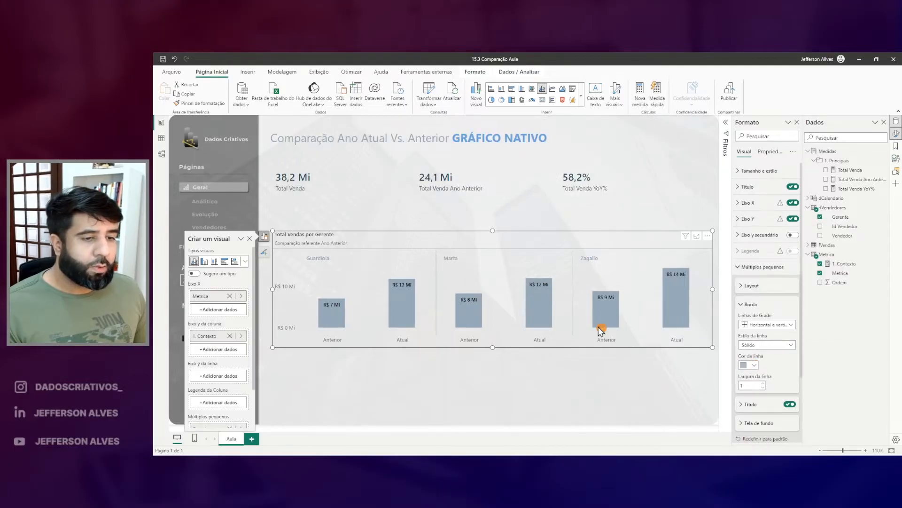
Try the Inferior position for the manager titles of the small multiples
click(748, 304)
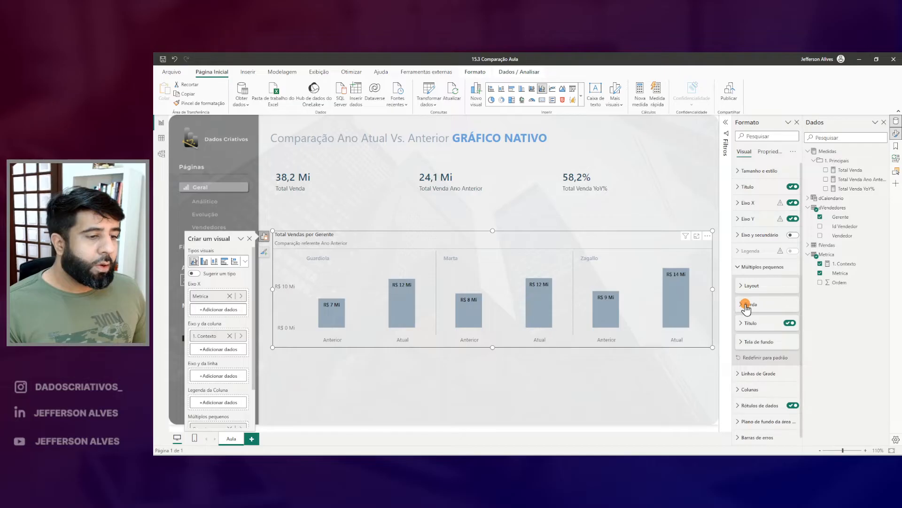
drag(437, 244, 488, 264)
drag(584, 250, 613, 266)
key(Escape)
click(747, 329)
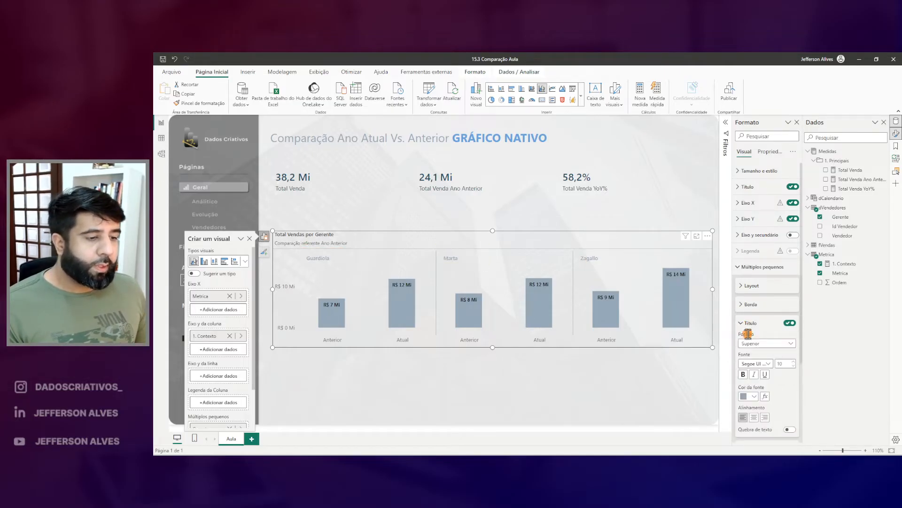
scroll(750, 329, down, 1)
click(757, 302)
click(755, 320)
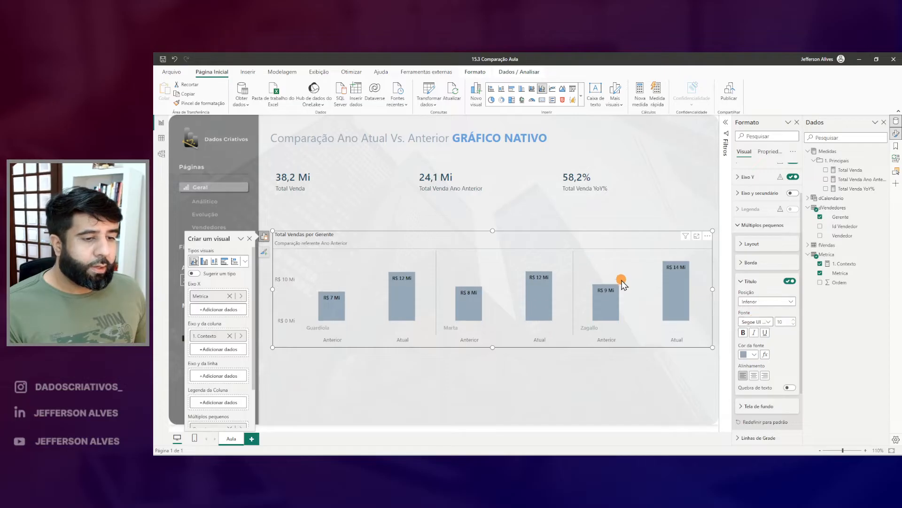
drag(577, 320, 600, 338)
Set the small multiples' title position to Superior and centre the titles' alignment
click(766, 302)
click(756, 312)
click(754, 376)
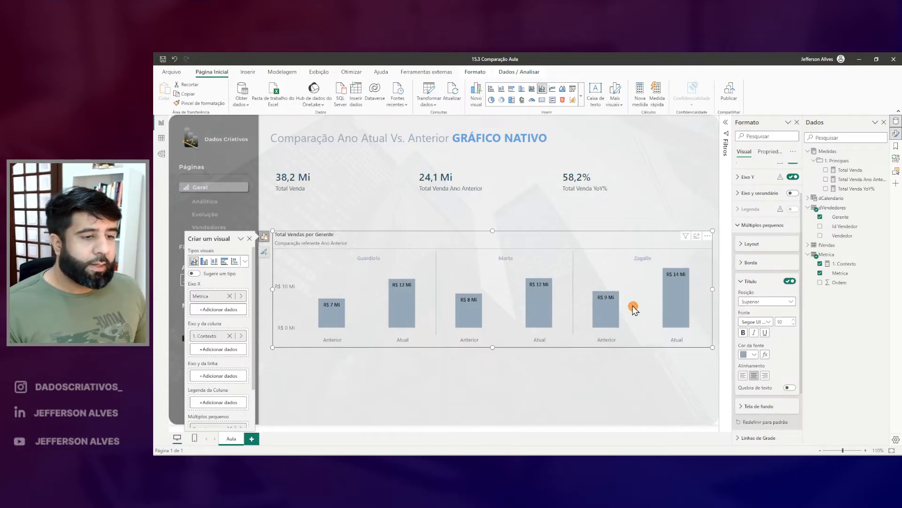
Set the minimum of the Total Vendas por Gerente chart's Y-axis range to 0
click(742, 282)
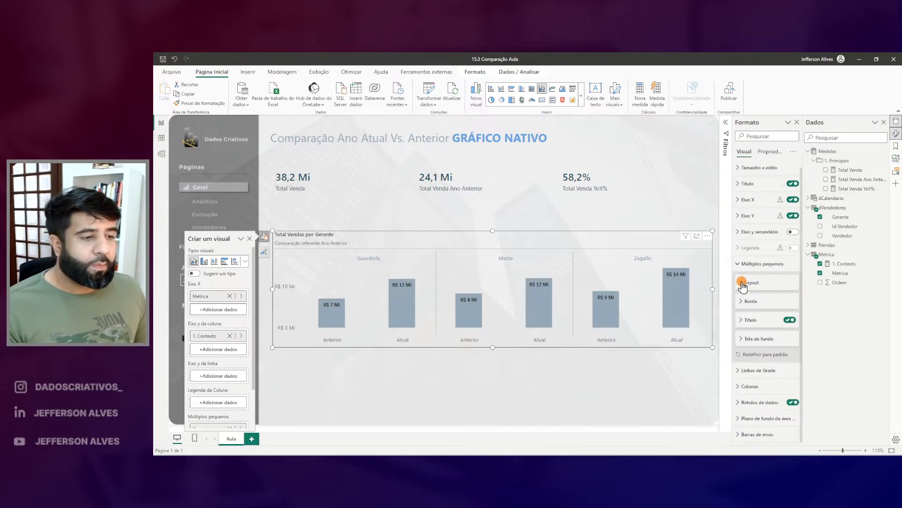
click(406, 222)
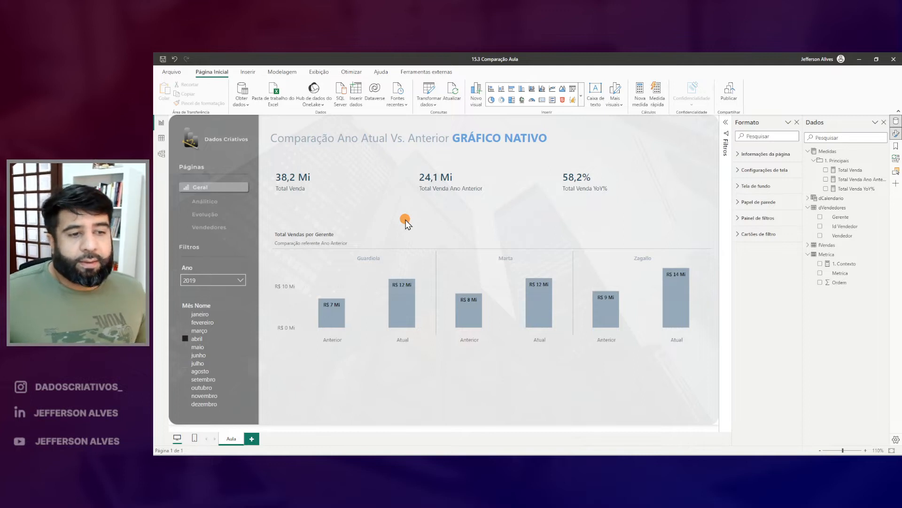
click(579, 239)
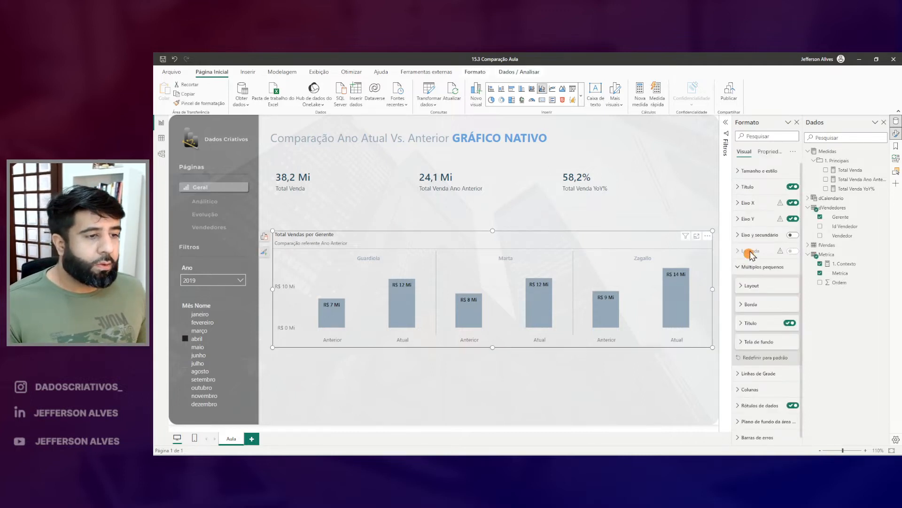
click(743, 221)
click(744, 239)
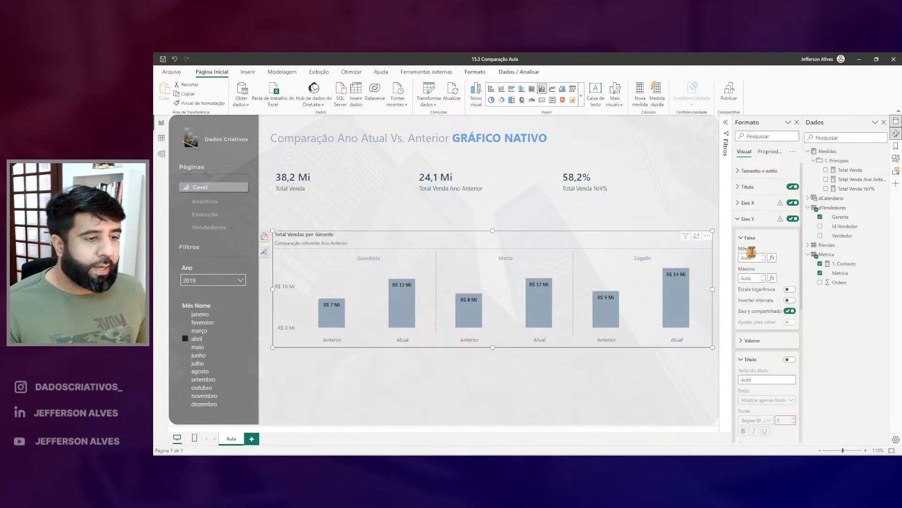
click(750, 260)
text(0)
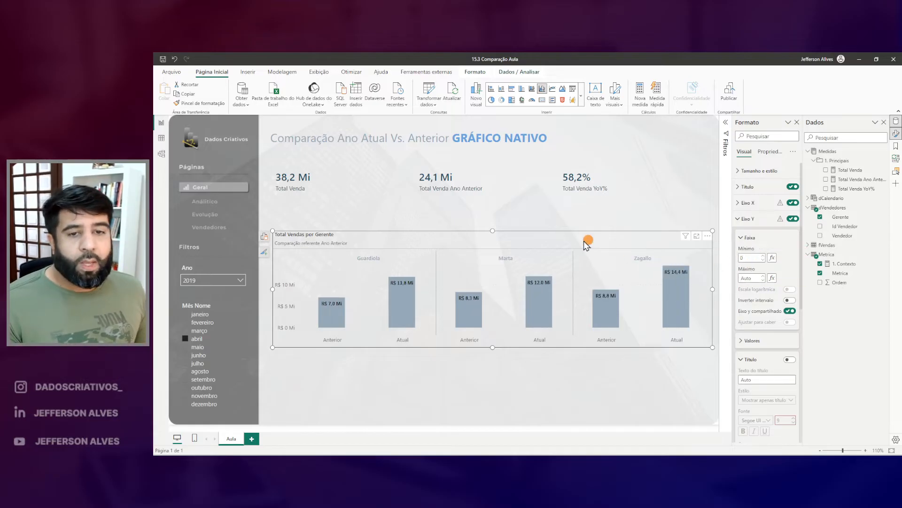
Examine the variation connectors and percentage labels above the columns in the 15.2 Comparação Final report, and return to 15.3 Comparação Aula
click(205, 340)
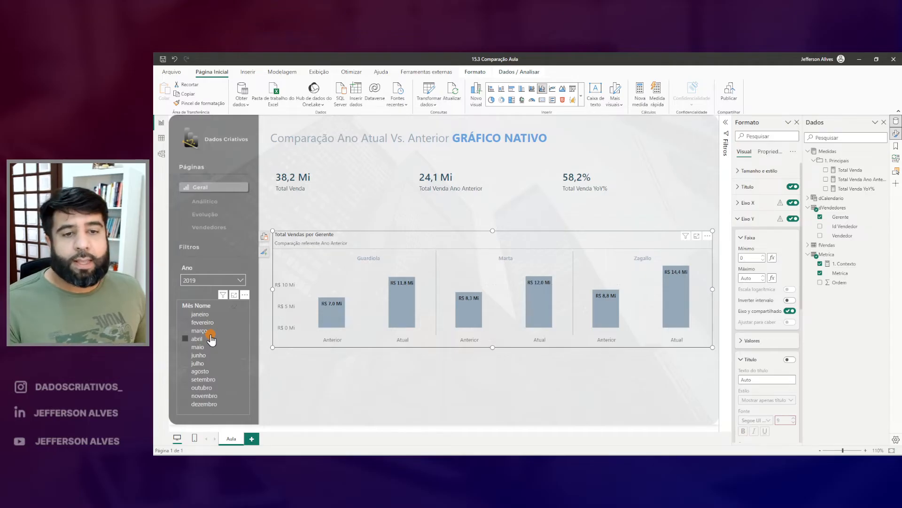
click(279, 320)
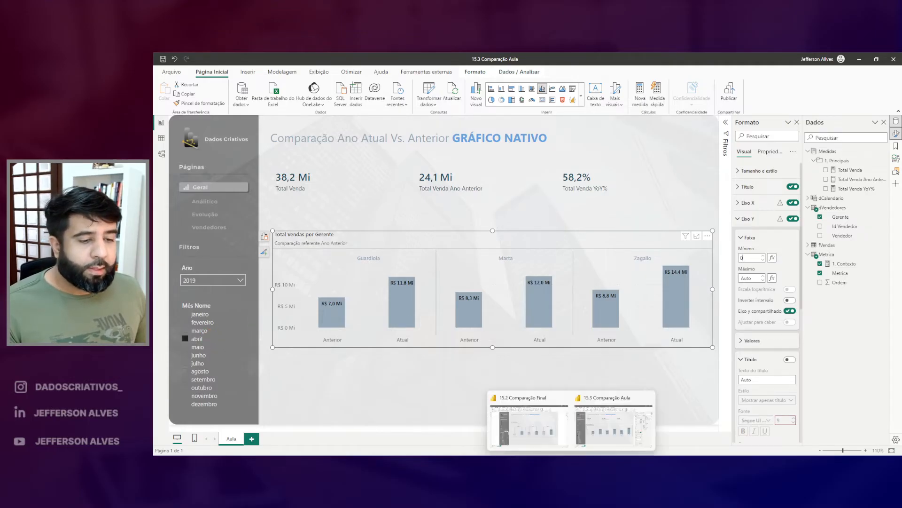
click(529, 426)
click(379, 207)
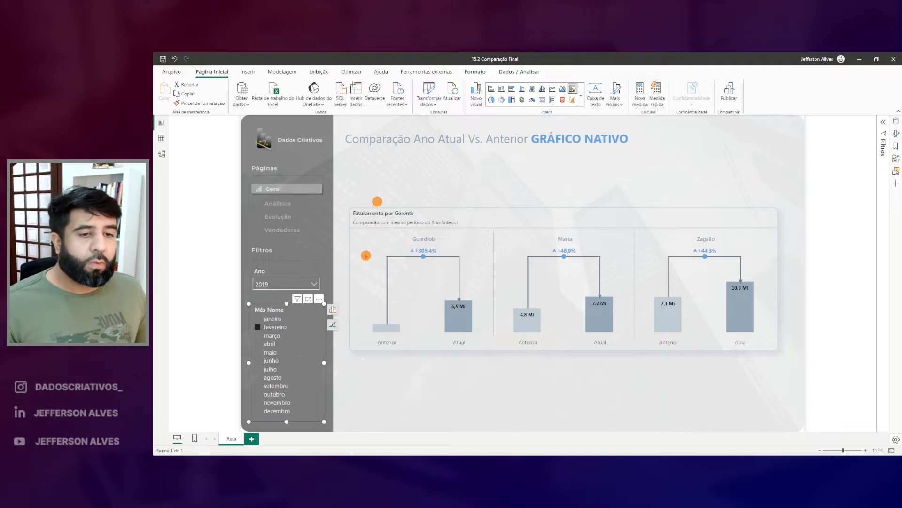
mouse_move(375, 255)
mouse_down()
mouse_move(397, 273)
mouse_move(562, 297)
mouse_move(707, 274)
mouse_move(759, 282)
mouse_up()
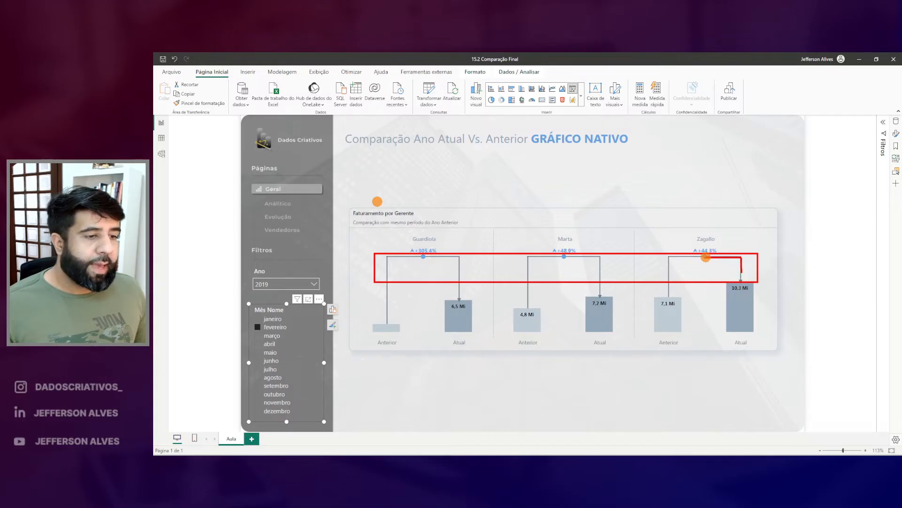
mouse_move(708, 243)
mouse_down()
mouse_move(713, 256)
mouse_move(709, 242)
mouse_up()
drag(572, 245, 585, 273)
key(Escape)
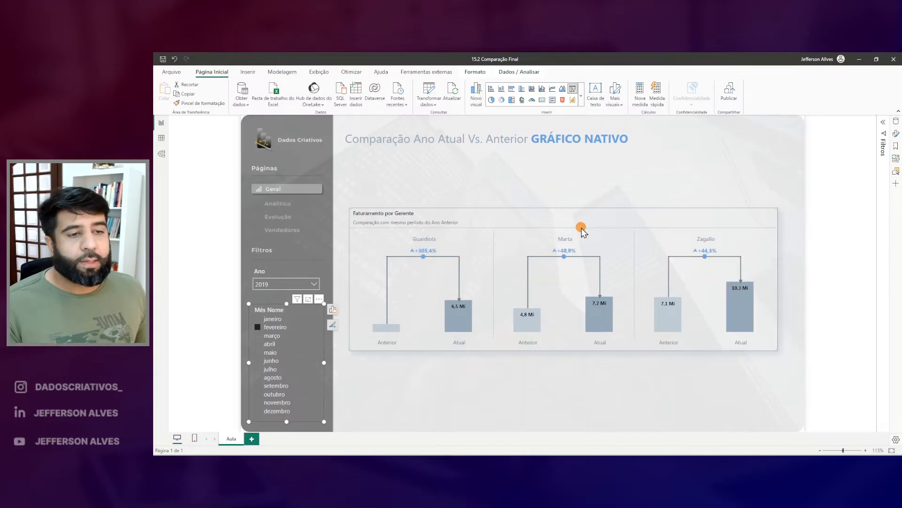
drag(352, 241, 755, 283)
key(Escape)
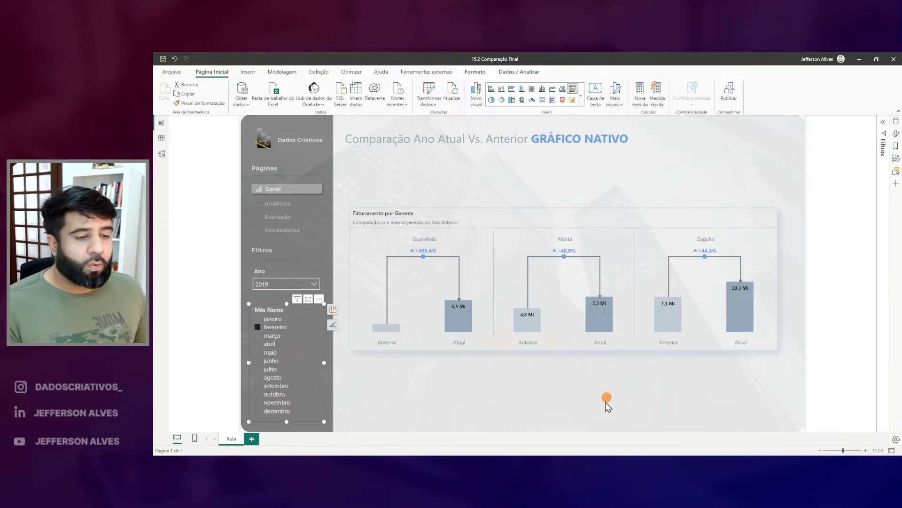
click(598, 437)
key(ctrl+2)
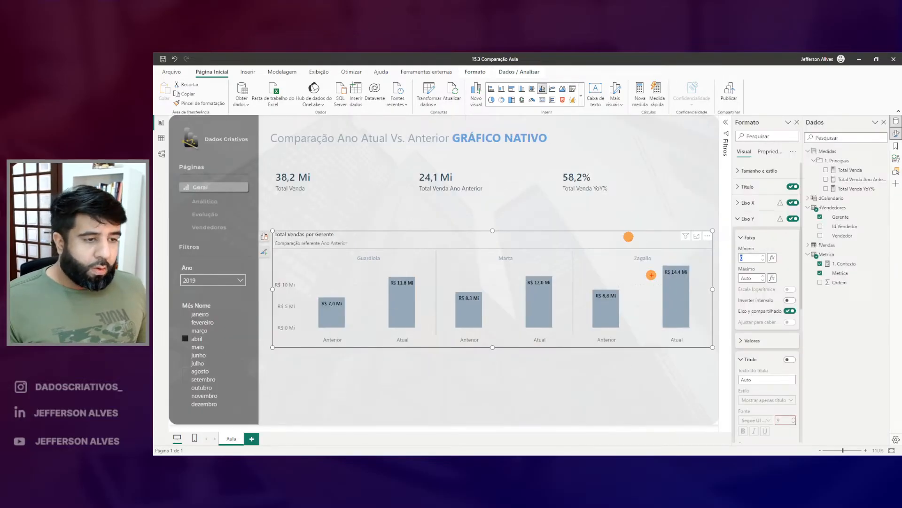
Examine the space between the tallest column and the manager titles in relation to the Y-axis scale, maximum setting and date filters
mouse_move(667, 276)
mouse_down()
mouse_move(687, 270)
mouse_move(283, 264)
mouse_move(277, 267)
mouse_move(295, 348)
mouse_up()
key(Escape)
key(ctrl+2)
drag(649, 261, 338, 264)
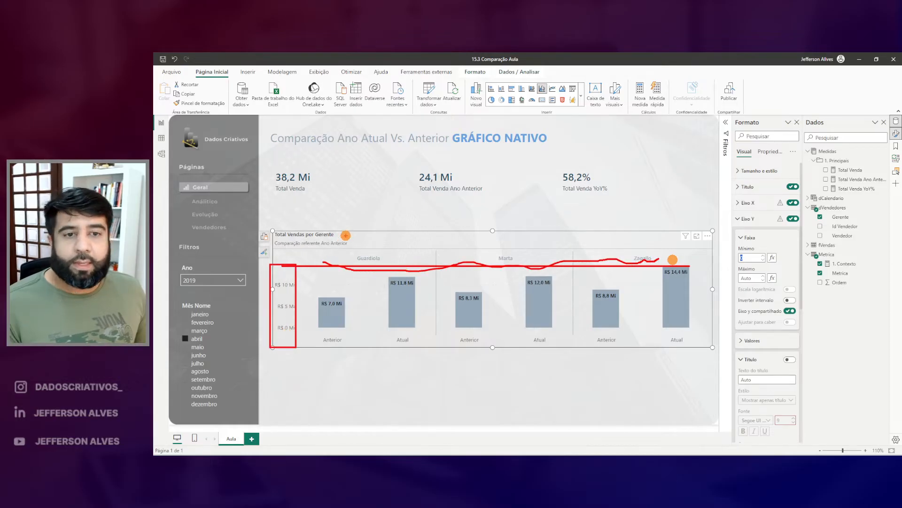
key(Escape)
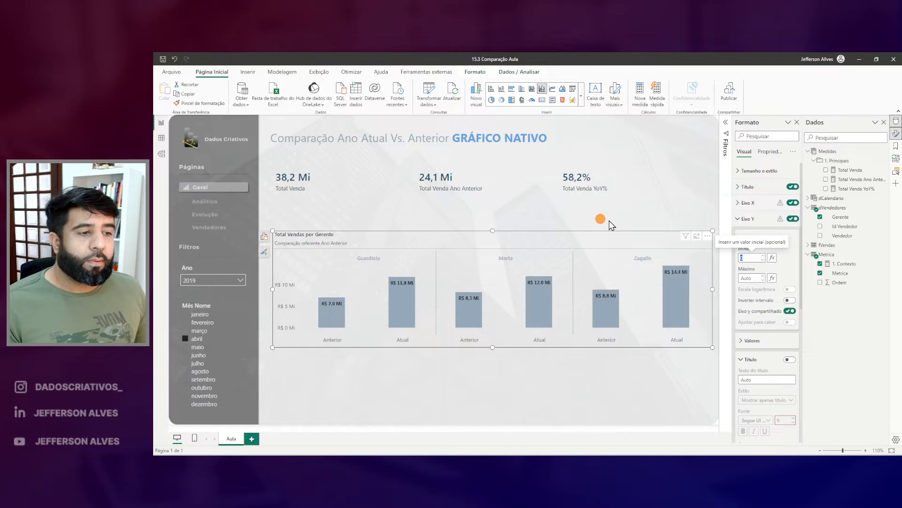
mouse_move(734, 263)
mouse_down()
mouse_move(736, 278)
mouse_move(770, 291)
mouse_up()
mouse_move(162, 256)
mouse_down()
mouse_move(237, 357)
mouse_move(259, 357)
mouse_up()
mouse_move(696, 268)
mouse_down()
mouse_move(664, 277)
mouse_move(685, 261)
mouse_up()
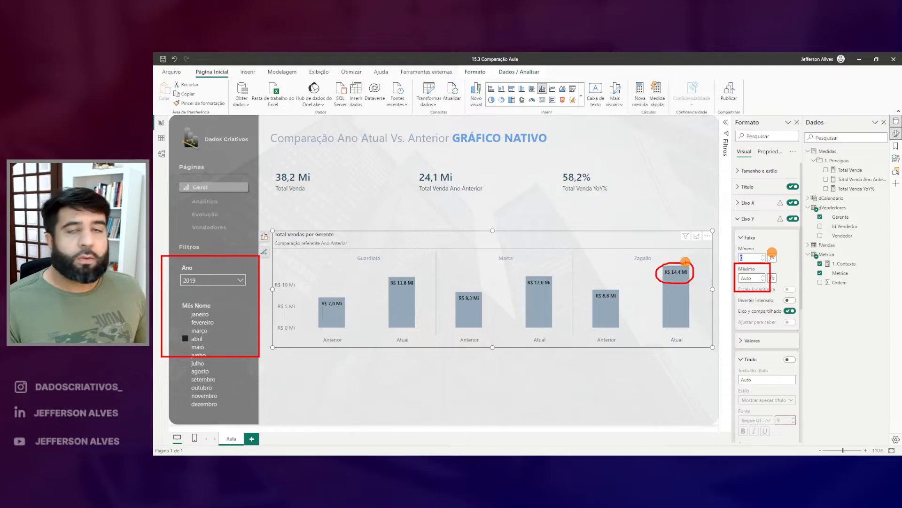
key(Escape)
Try a fixed Y-axis maximum of 20000000 for the chart
click(754, 278)
text(20000000)
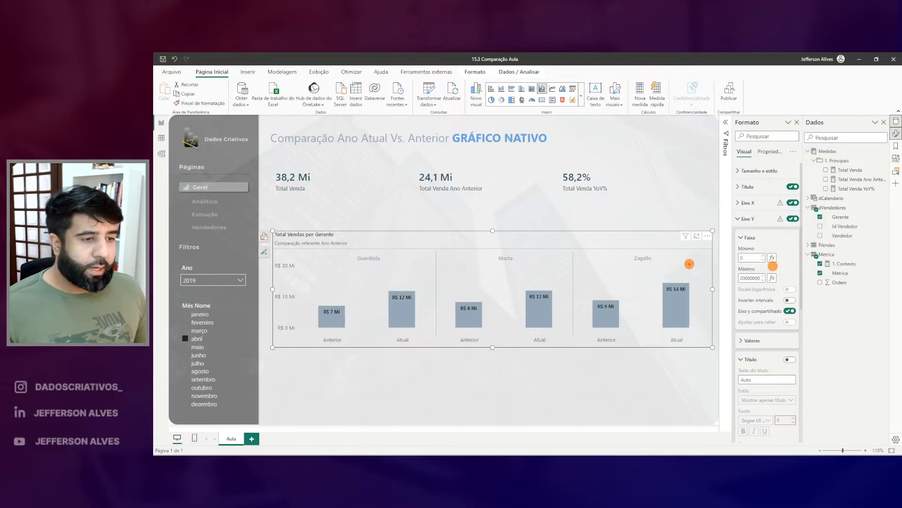
mouse_move(690, 264)
mouse_down()
mouse_move(570, 288)
mouse_move(299, 283)
mouse_up()
key(Escape)
key(ctrl+2)
drag(732, 261, 785, 293)
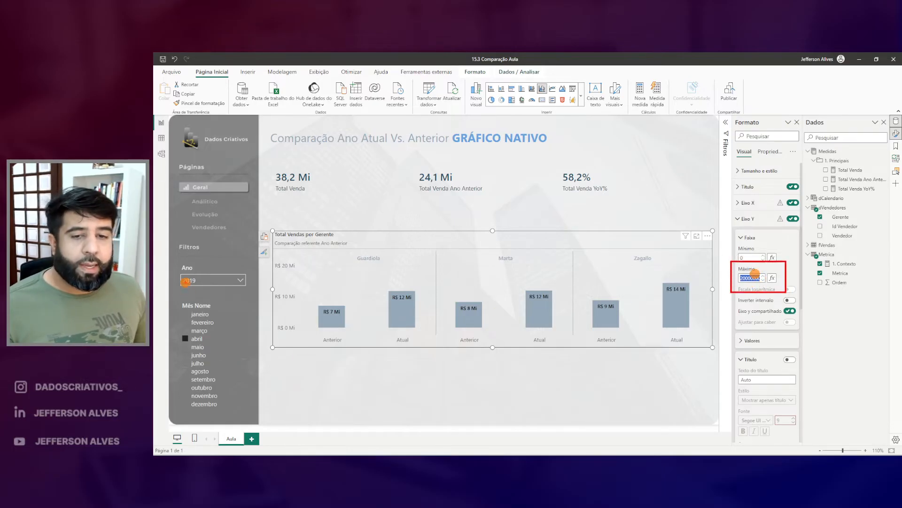
drag(169, 262, 246, 350)
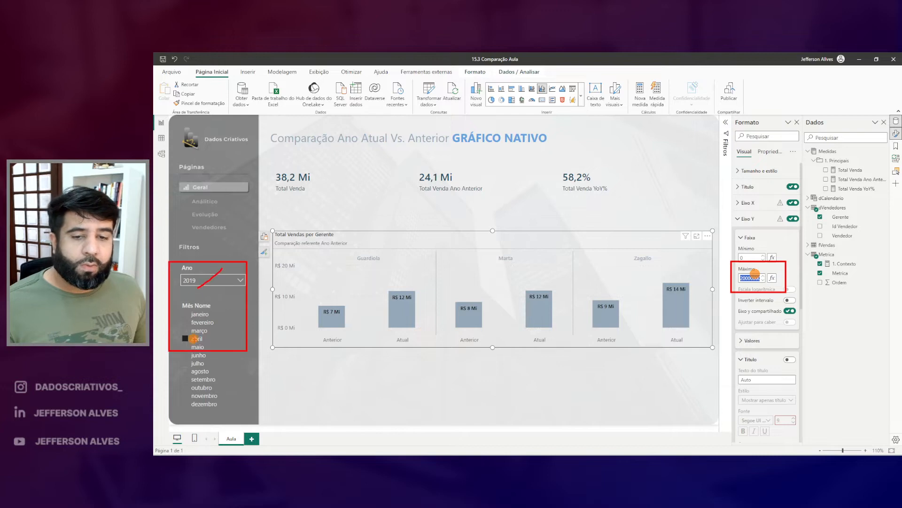
key(Escape)
Filter the report page to the month setembro
click(201, 380)
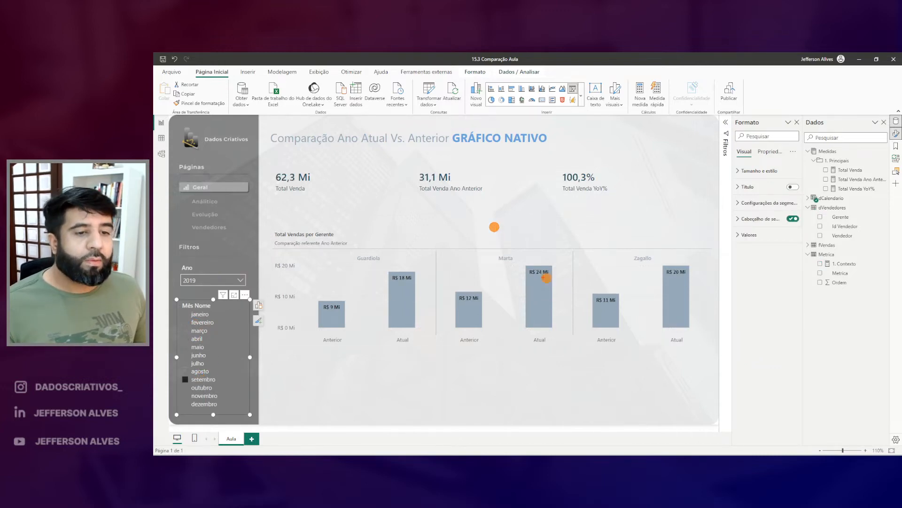
drag(522, 265, 565, 288)
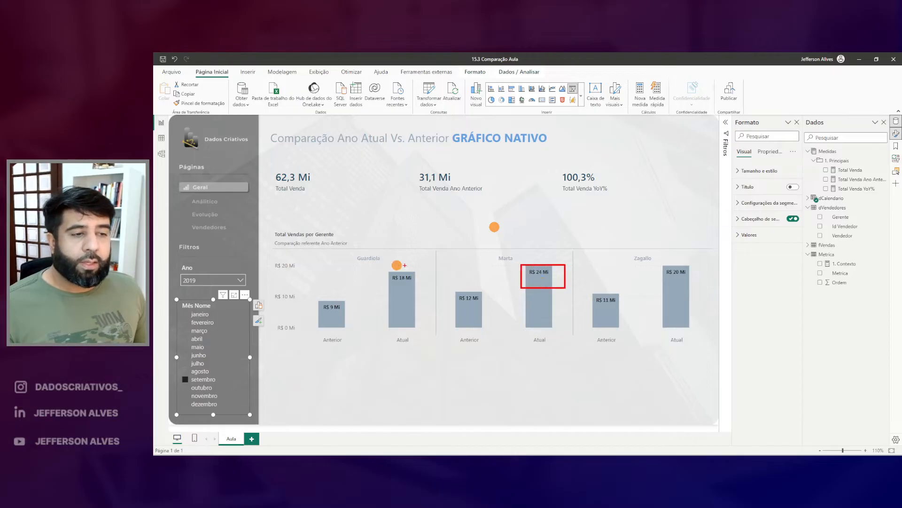
Try a fixed Y-axis maximum of 32000000 for the sales chart
click(622, 242)
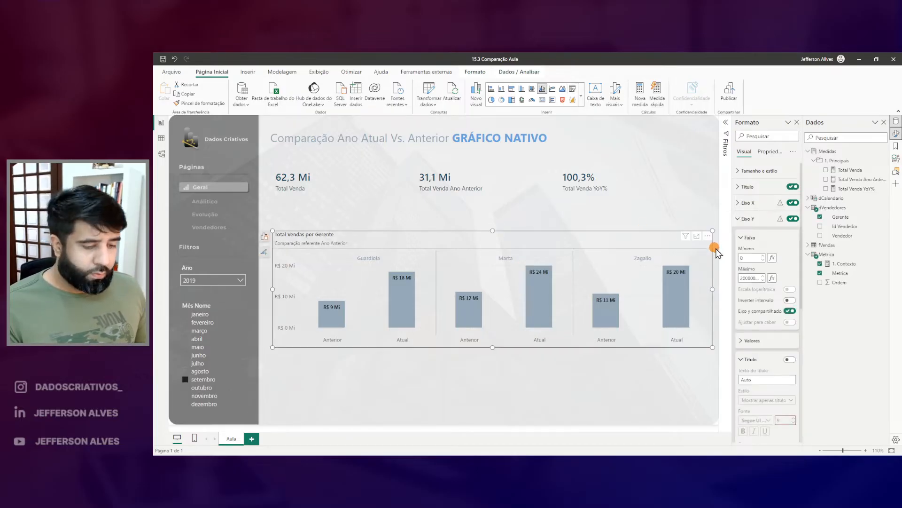
drag(738, 270, 771, 291)
key(Escape)
click(751, 278)
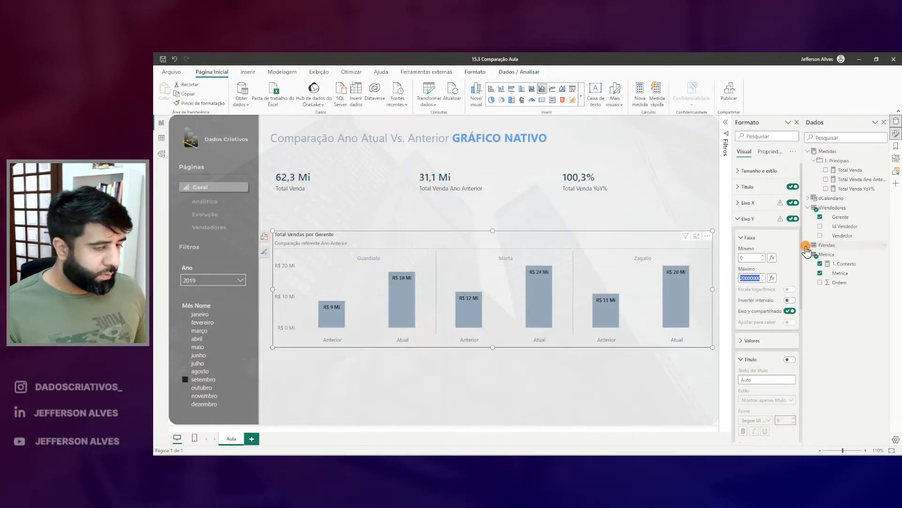
text(32000000)
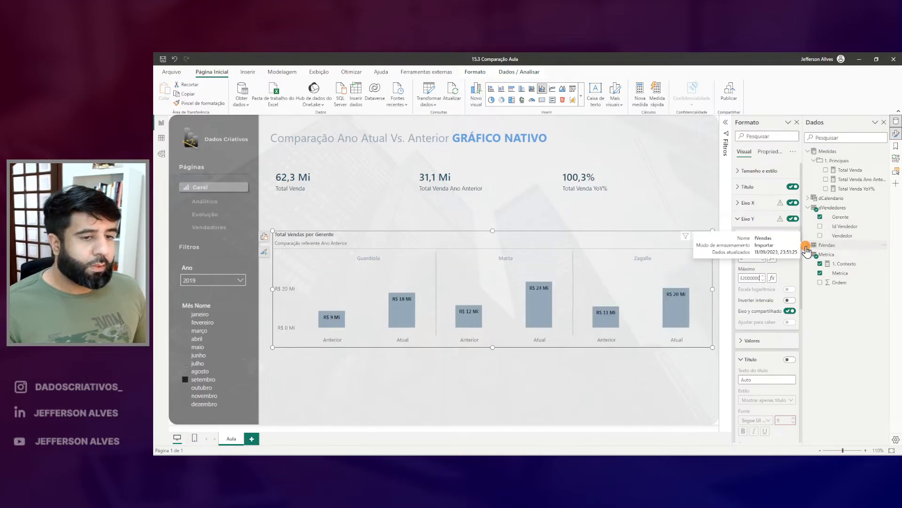
drag(513, 262, 557, 280)
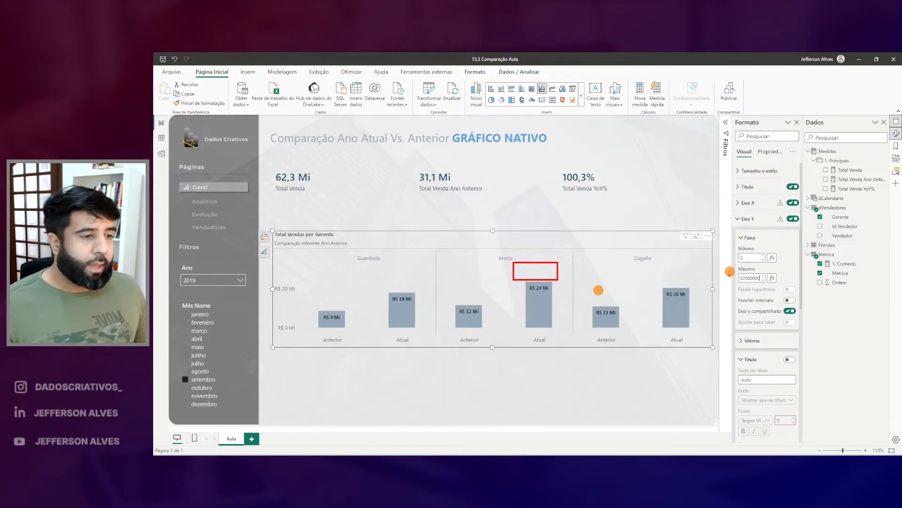
drag(740, 266, 752, 266)
key(Escape)
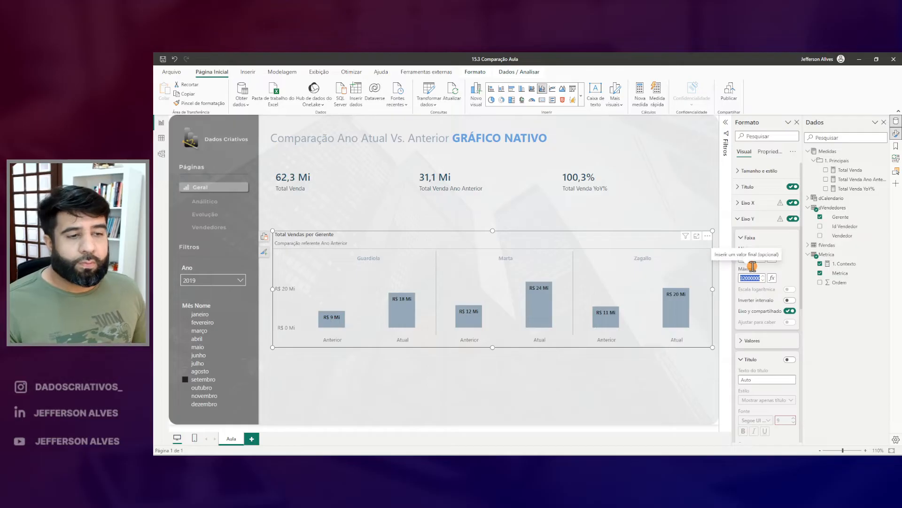
Clear the fixed Y-axis maximum to restore its Auto value
key(BackSpace)
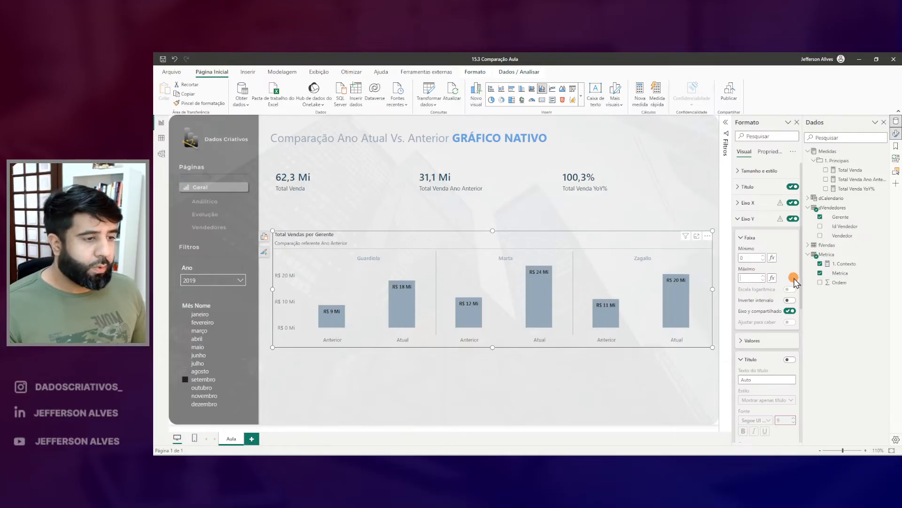
drag(735, 265, 769, 283)
key(Escape)
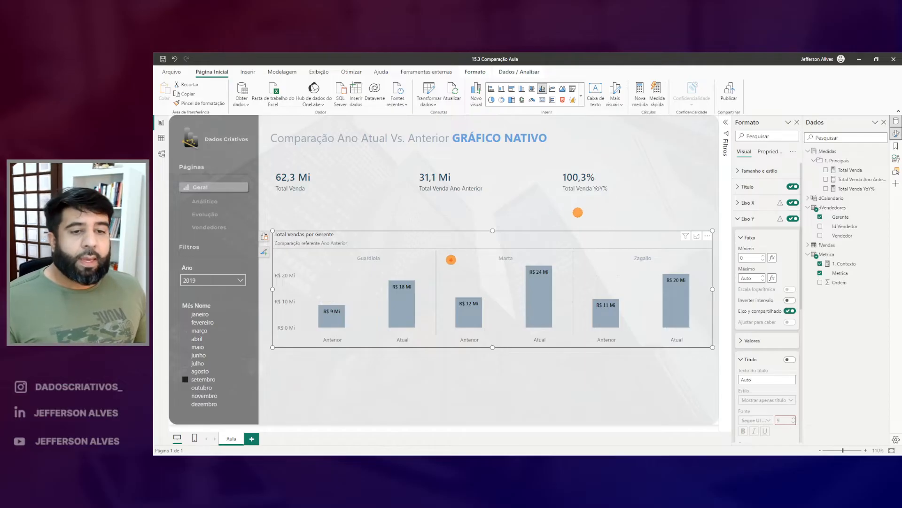
Compare the Anterior and Atual columns of each manager in relation to the Y-axis maximum setting
drag(352, 248, 663, 268)
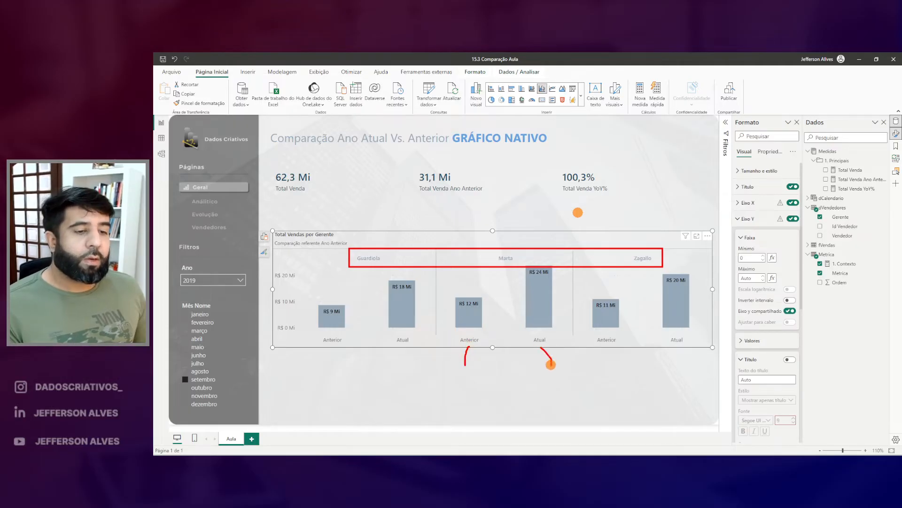
key(Escape)
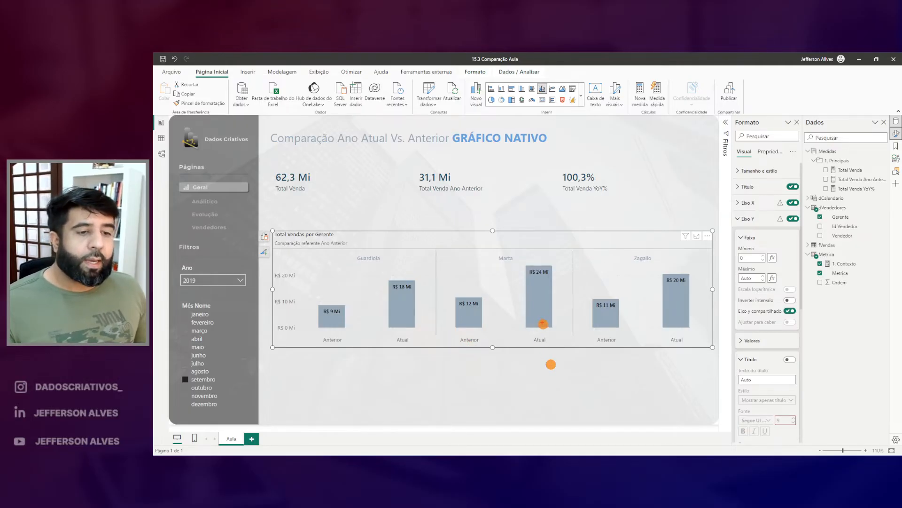
drag(519, 258, 555, 357)
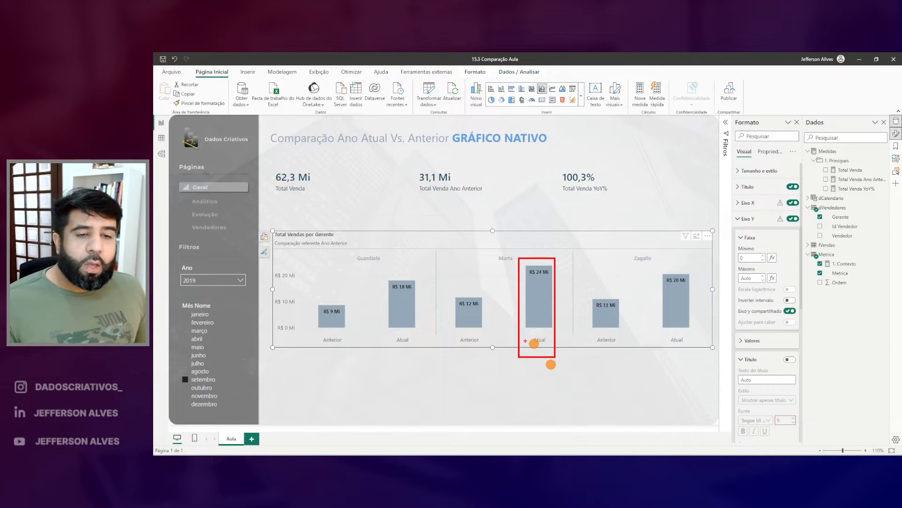
drag(445, 290, 486, 349)
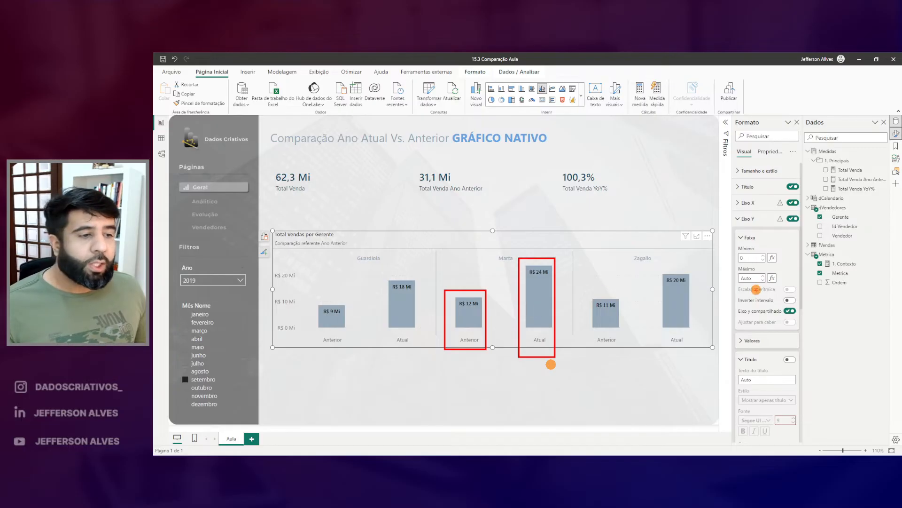
drag(739, 263, 742, 260)
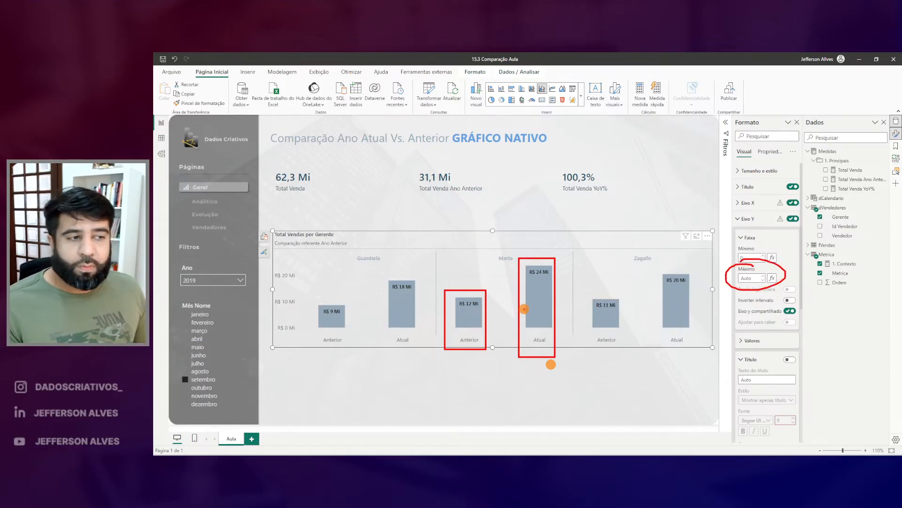
key(Escape)
Create a measure named 2. Eixo Y Max in the Metrica table and start its formula with a vTabela variable
right_click(818, 257)
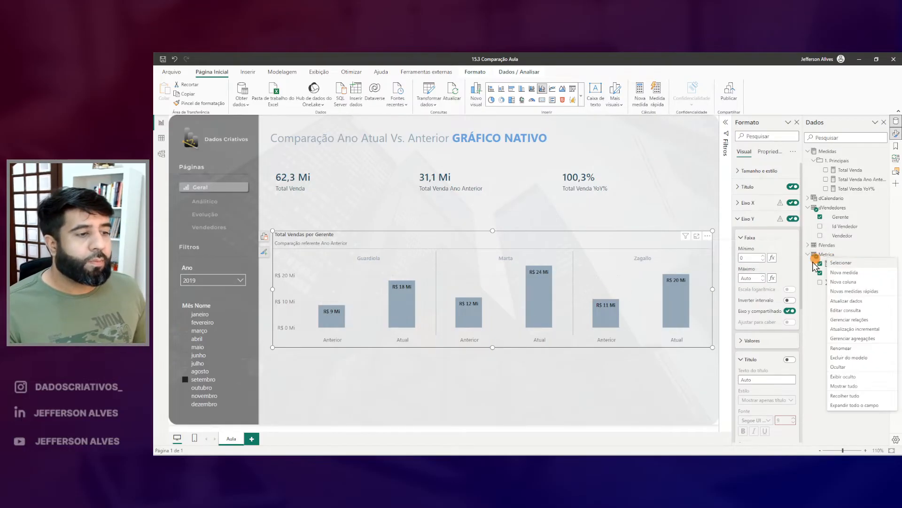
click(844, 272)
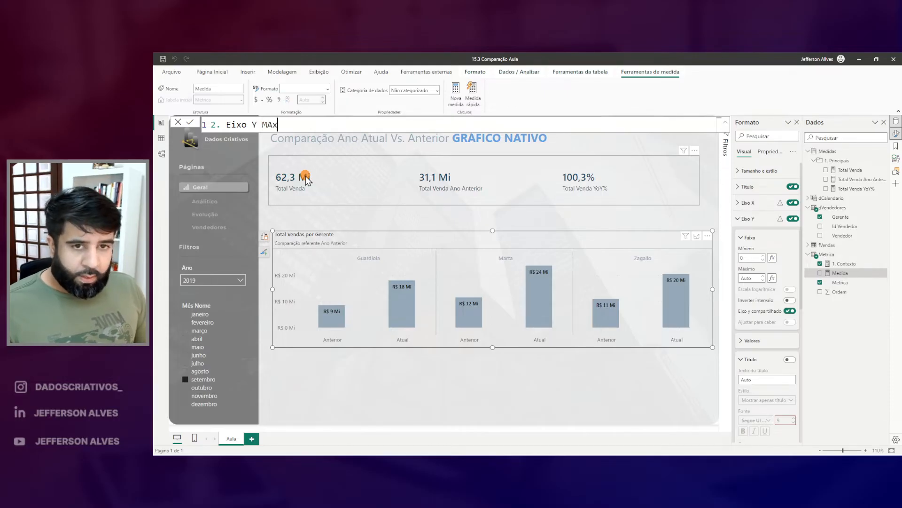
text(2. Eixo Y Max =)
key(shift+Return)
key(shift+Return)
text(VAR vTabela =)
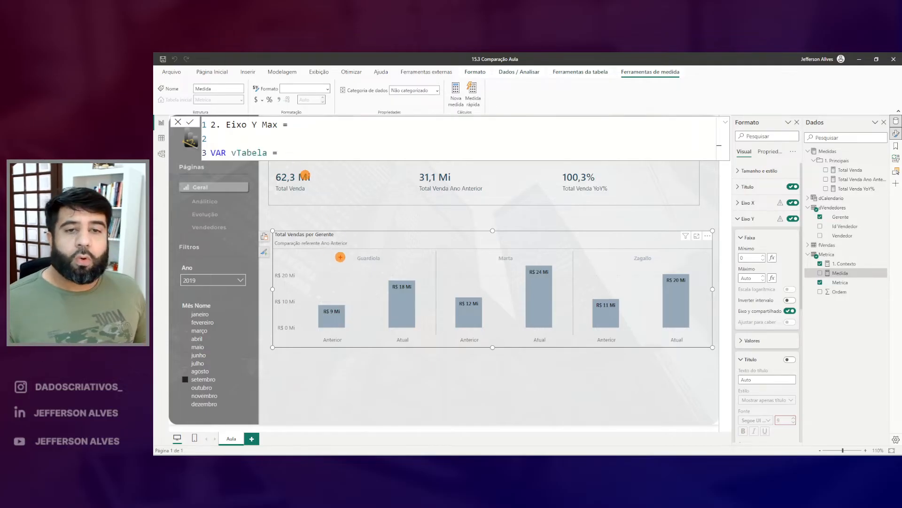
Define vTabela as ALLSELECTED( dVendedores[Gerente] )
mouse_move(346, 251)
mouse_down()
mouse_move(504, 270)
mouse_move(641, 255)
mouse_move(663, 263)
mouse_up()
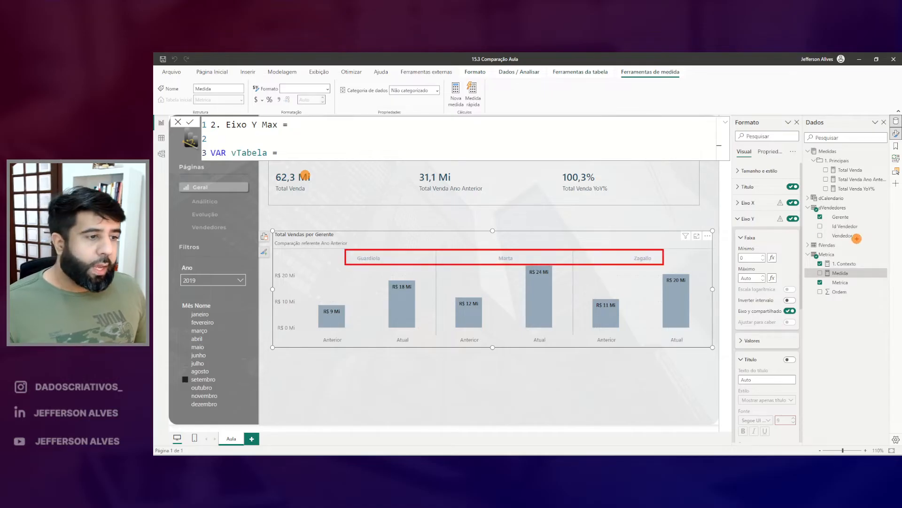
mouse_move(839, 219)
mouse_down()
mouse_move(820, 203)
mouse_move(813, 212)
mouse_up()
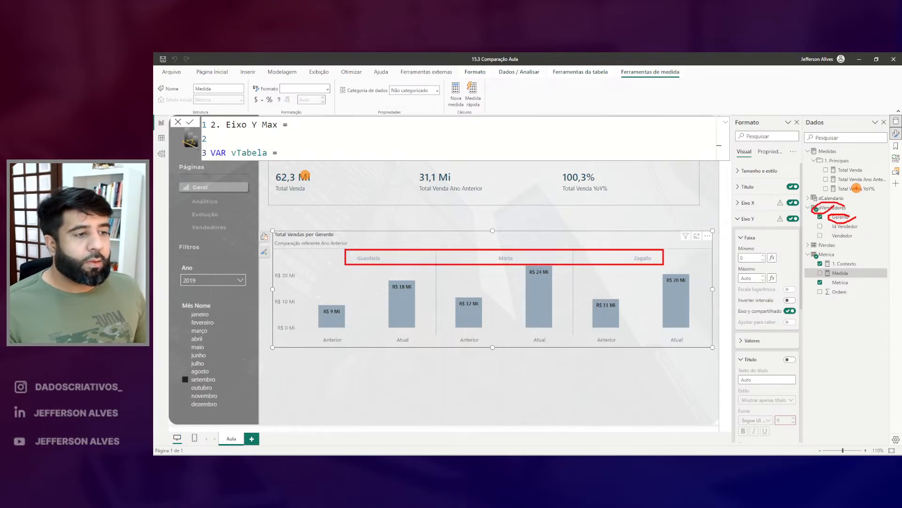
key(Escape)
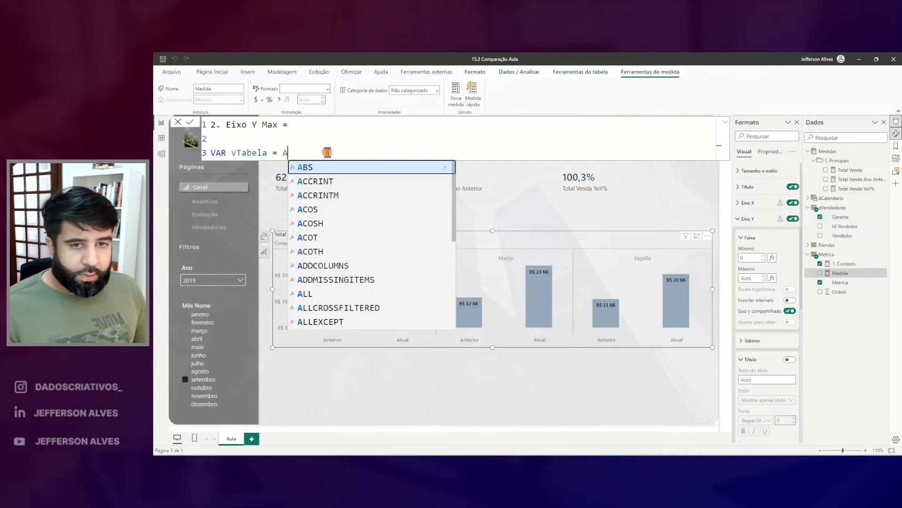
text(LLS)
key(Tab)
text(DVE)
key(Down)
key(Tab)
text())
Examine the ALLSELECTED expression on Gerente against each manager's group of columns in the sales chart
drag(417, 145, 454, 165)
mouse_move(280, 140)
mouse_down()
mouse_move(423, 170)
mouse_move(472, 170)
mouse_up()
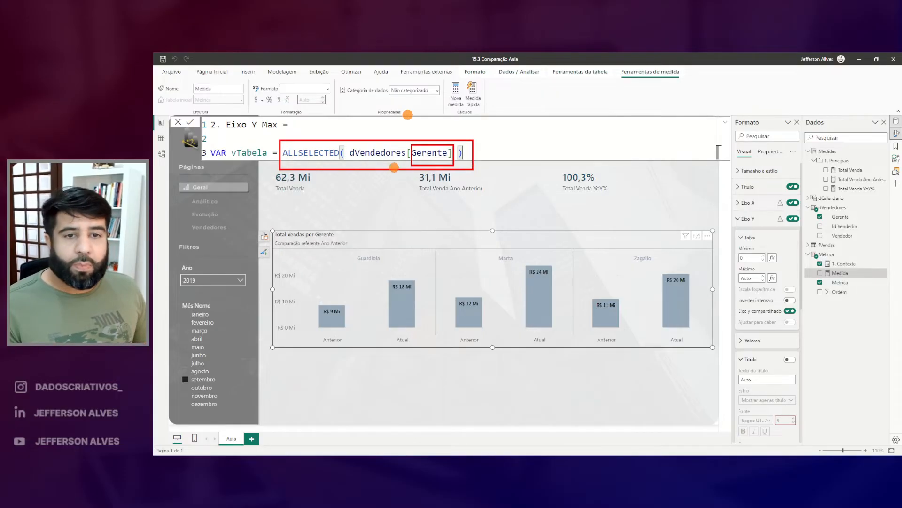
key(Escape)
drag(278, 141, 343, 162)
drag(330, 284, 365, 283)
drag(466, 284, 500, 283)
drag(608, 284, 654, 283)
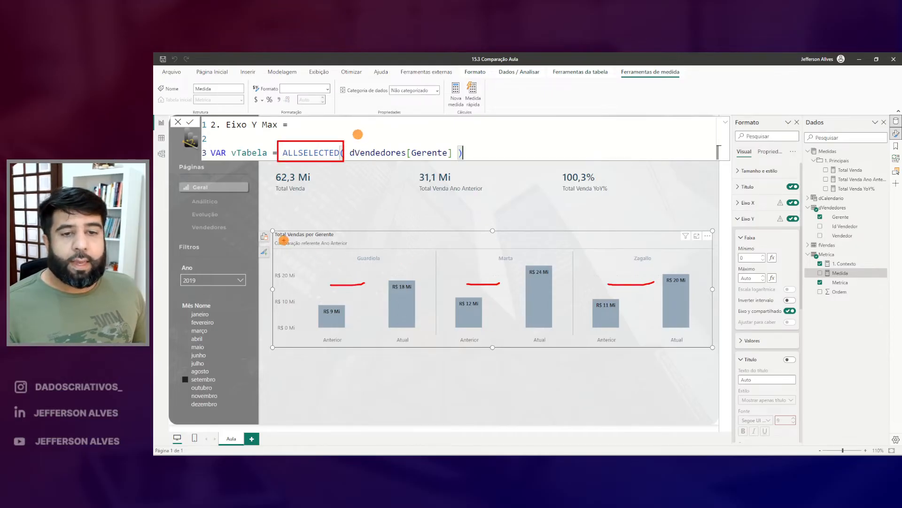
key(Escape)
Add a variable named vMaior_valor_anterior below vTabela for the highest Anterior column among the managers
key(shift+Return)
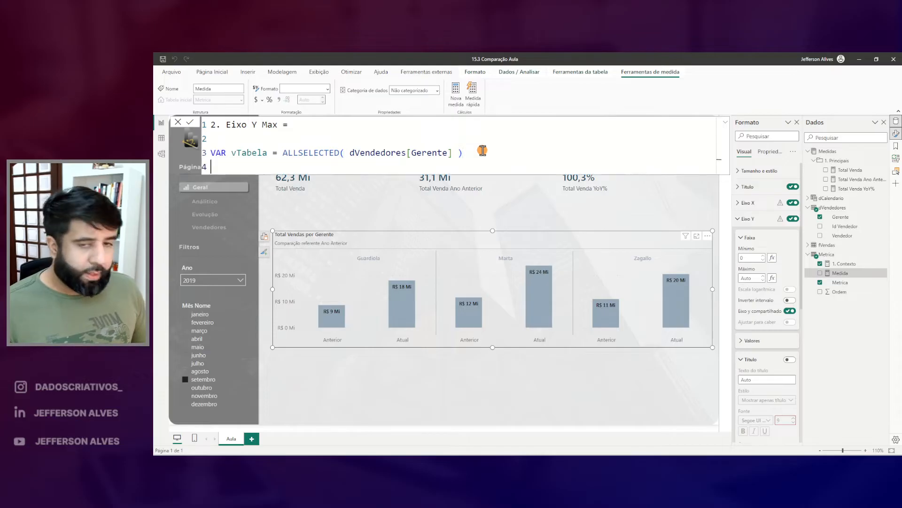
key(shift+Return)
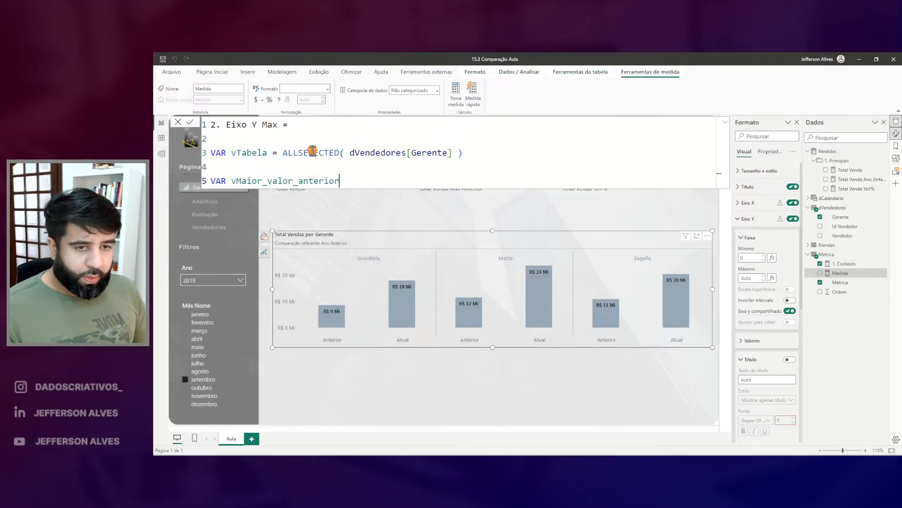
drag(302, 294, 349, 363)
drag(449, 284, 496, 356)
drag(588, 288, 622, 352)
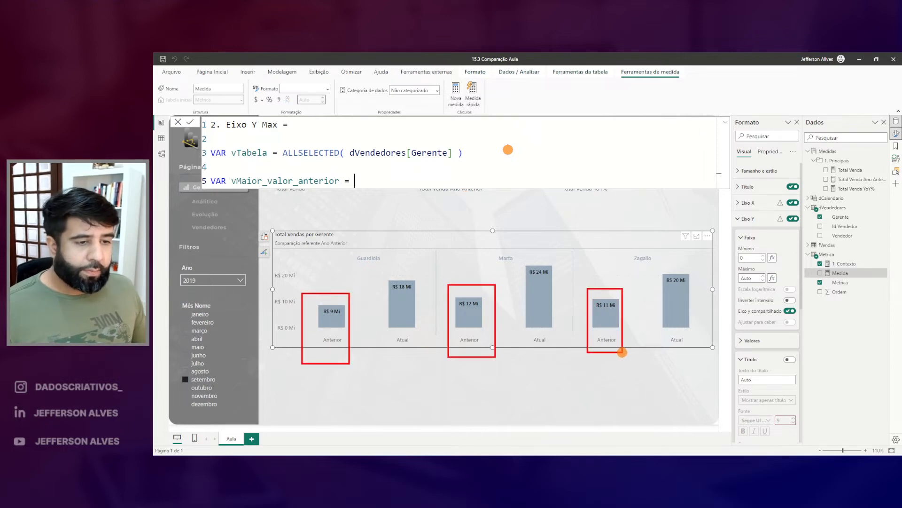
drag(475, 295, 454, 291)
key(Escape)
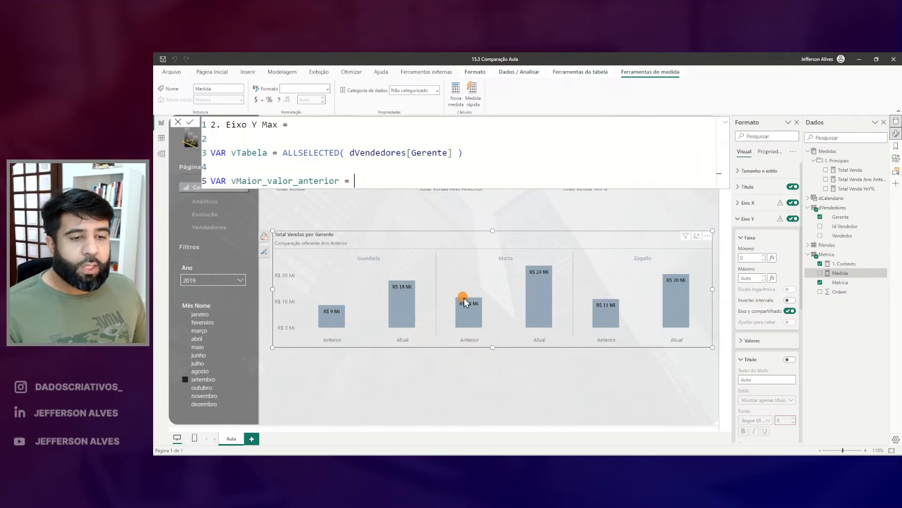
key(ctrl+2)
mouse_move(471, 296)
mouse_down()
mouse_move(459, 293)
mouse_move(355, 157)
mouse_up()
key(Escape)
Define vMaior_valor_anterior as MAXX( vTabela, [Total Venda Ano Anterior] )
text(MAXX()
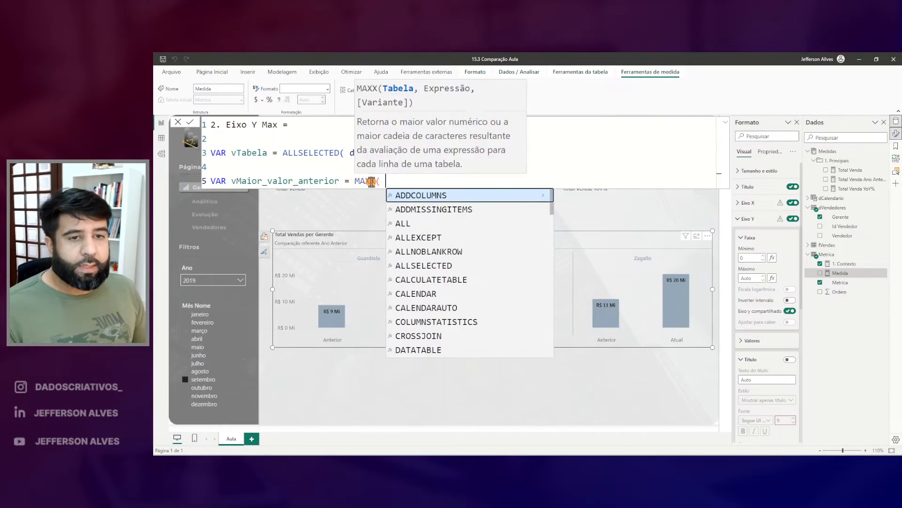
drag(380, 80, 476, 100)
key(Escape)
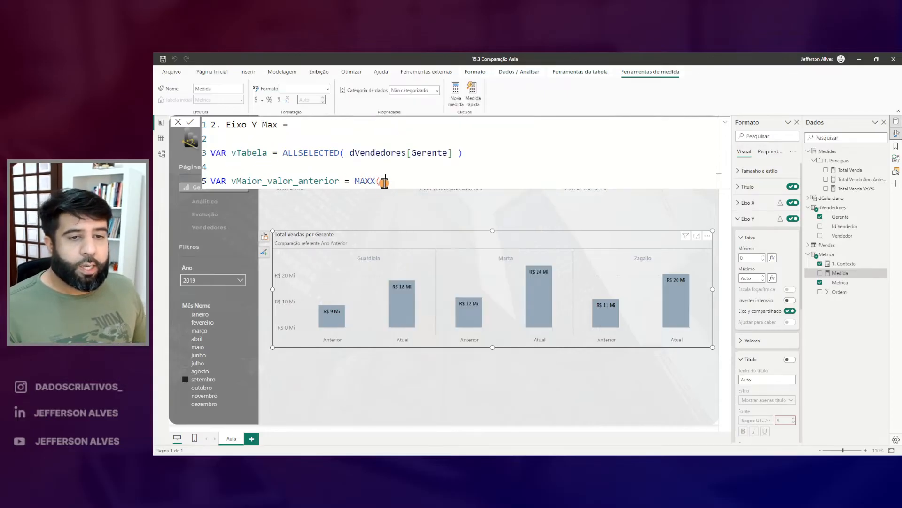
text(VTa)
key(Tab)
text(,)
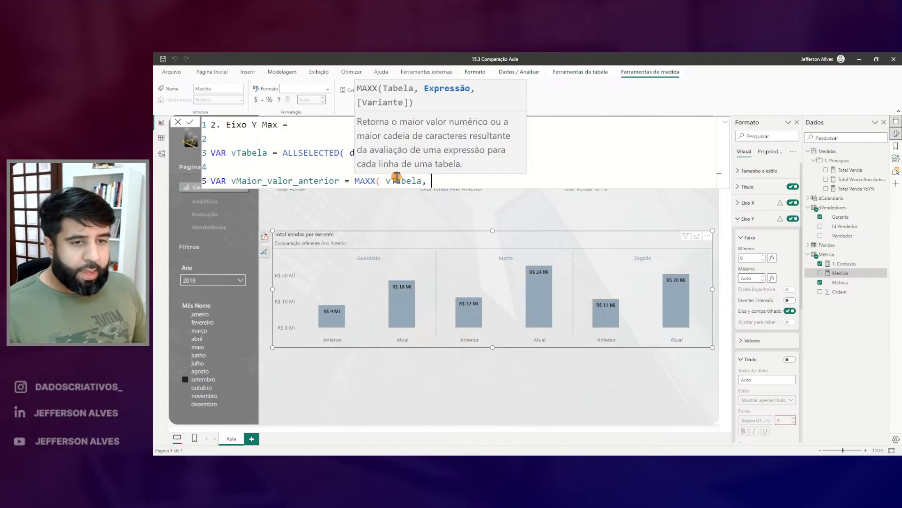
drag(450, 293, 484, 348)
drag(314, 296, 344, 348)
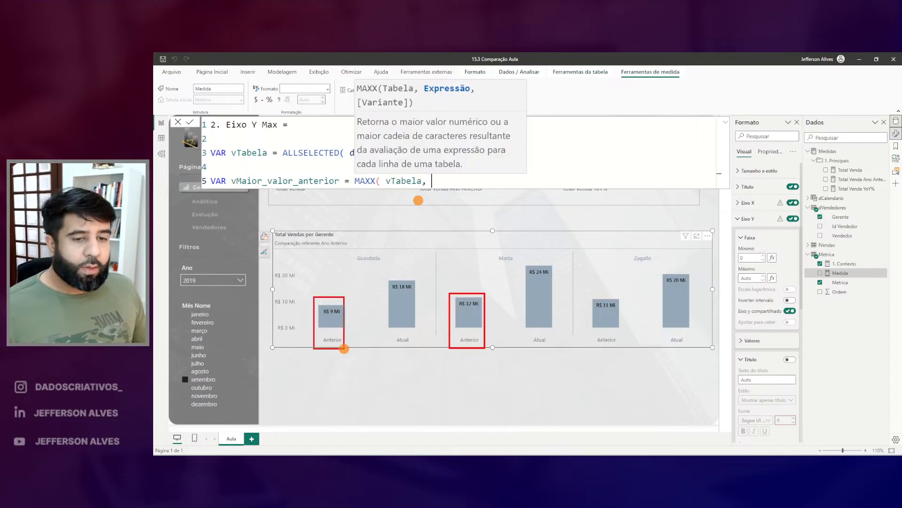
drag(586, 297, 622, 355)
key(Escape)
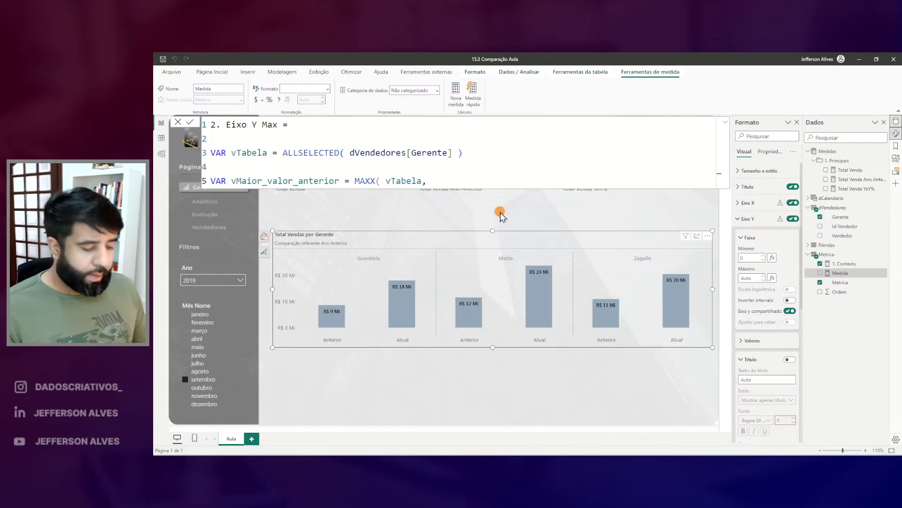
text([TOTA)
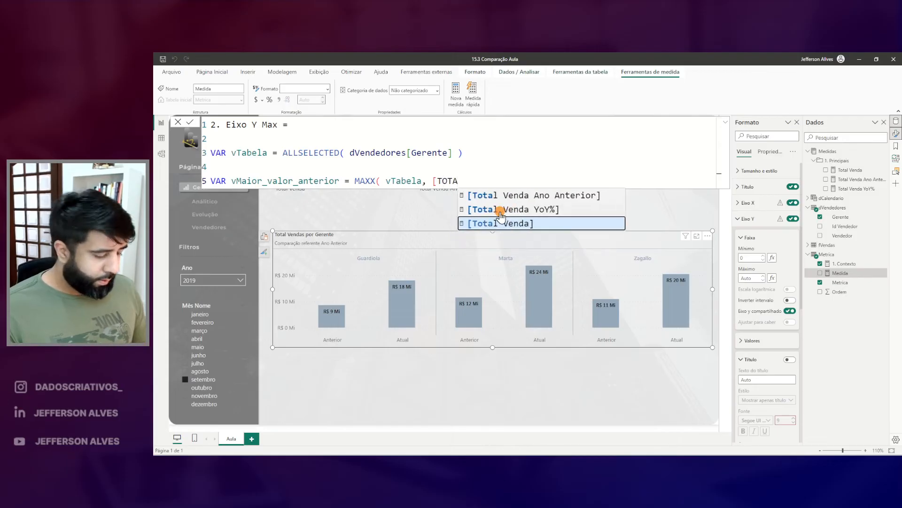
key(Up)
key(Up)
key(Tab)
text())
Finish the measure with a RETURN of vMaior_valor_anterior and commit the formula
key(Return)
key(Return)
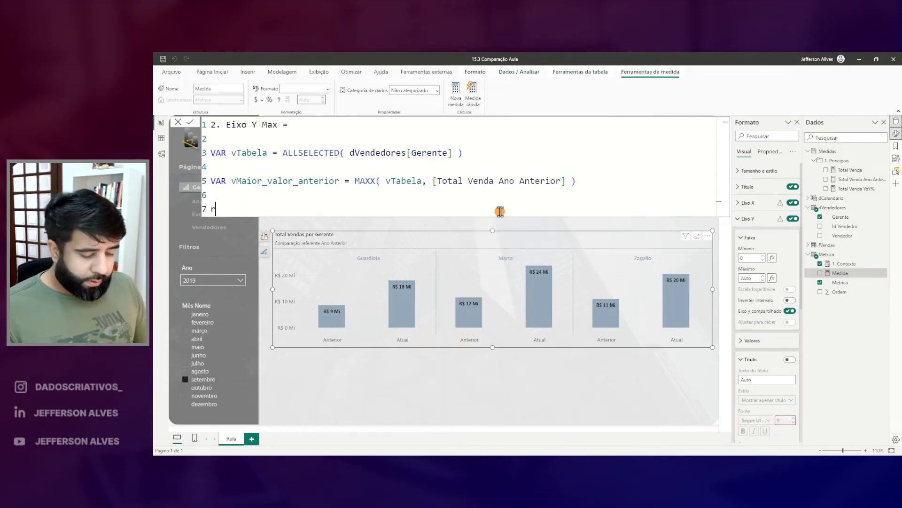
text(RETURN)
key(shift+Return)
key(Tab)
text(vMaior_valor_anterior)
key(Return)
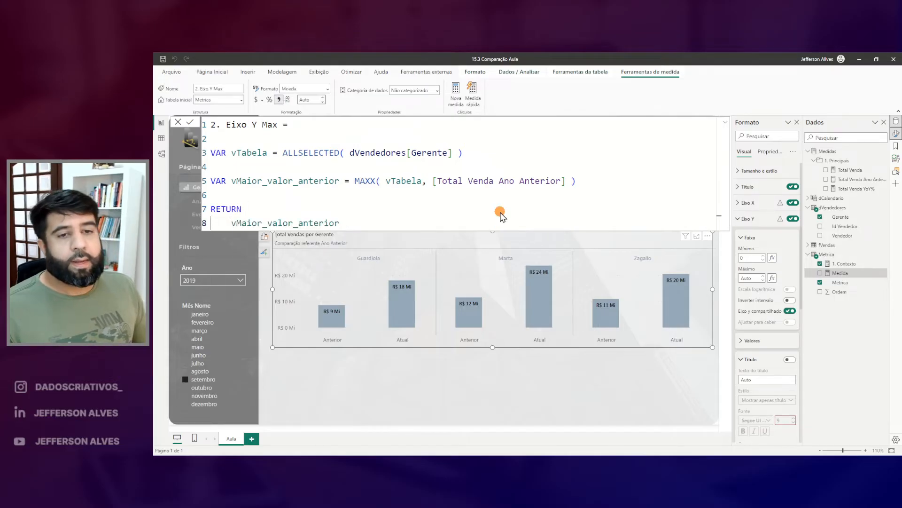
key(Escape)
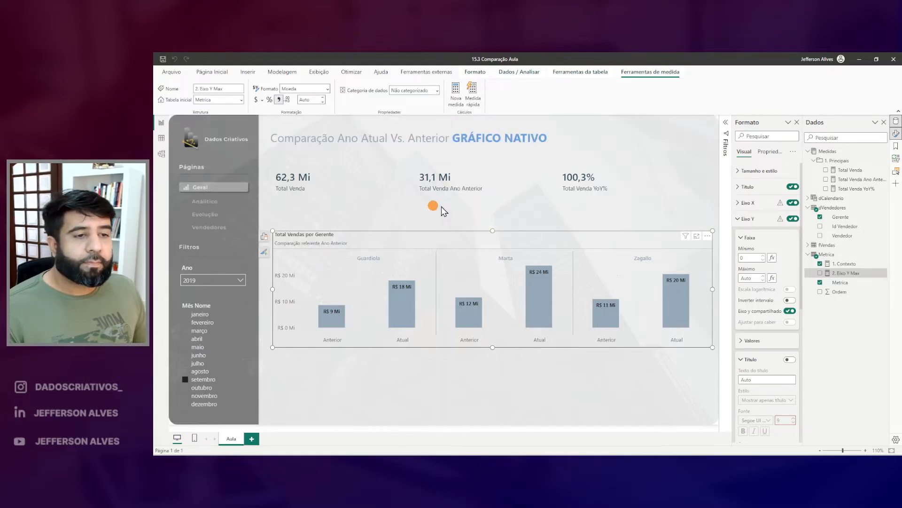
Add the 2. Eixo Y Max measure to the card visual and compare it with Marta's Anterior column
click(596, 169)
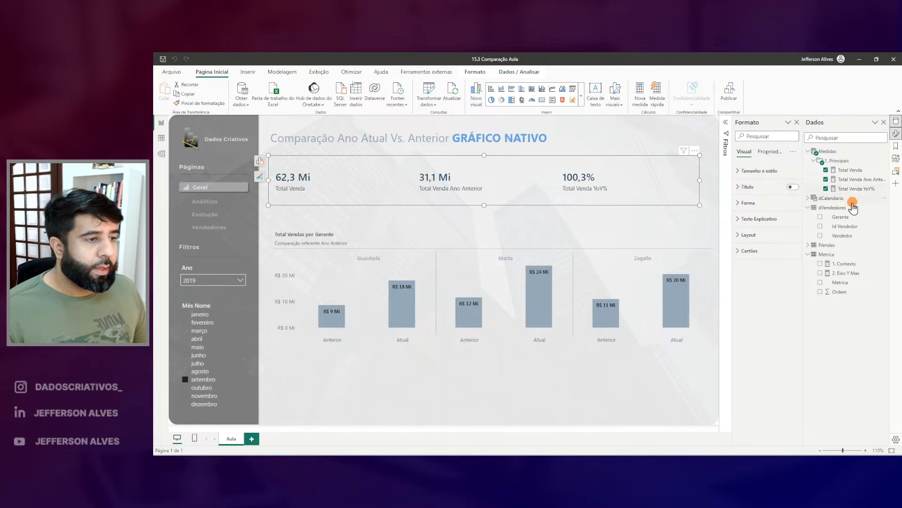
drag(846, 273, 651, 185)
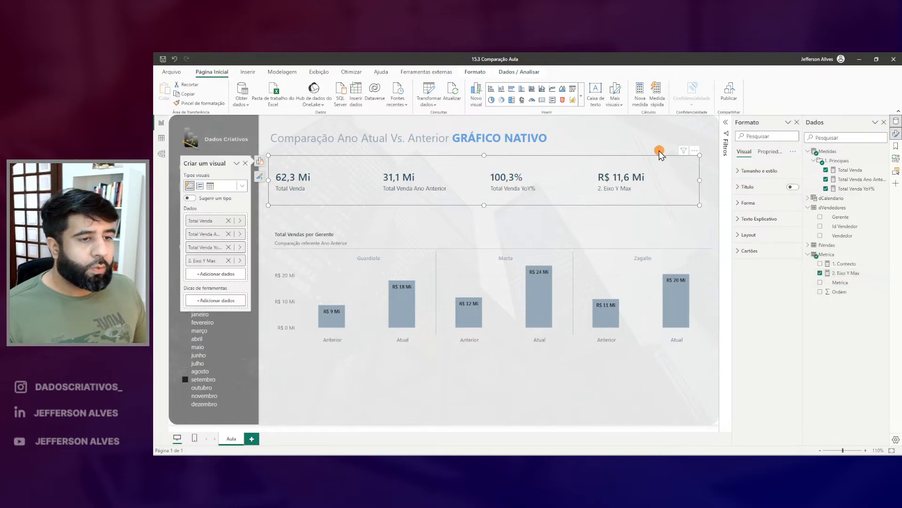
drag(607, 165, 655, 189)
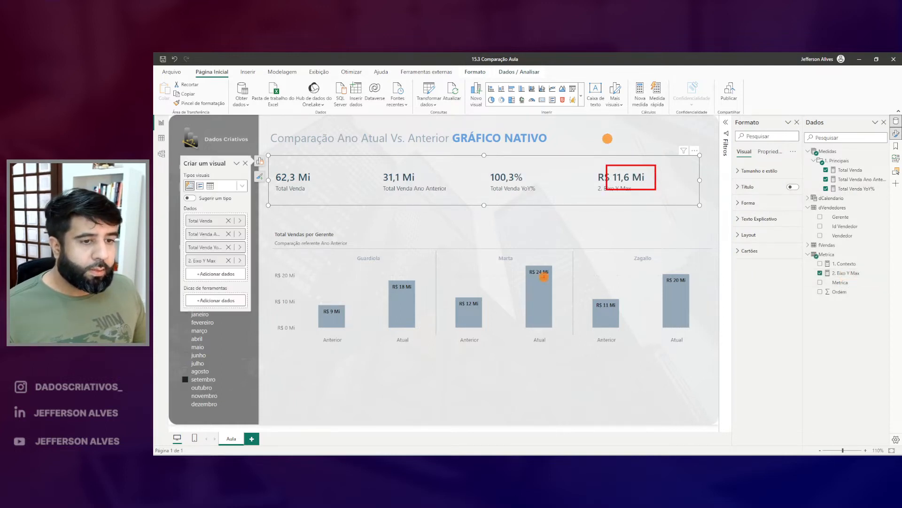
drag(456, 297, 489, 319)
Set the sales chart's data labels to 1 decimal place and check Marta's Anterior label against the 2. Eixo Y Max card
click(470, 237)
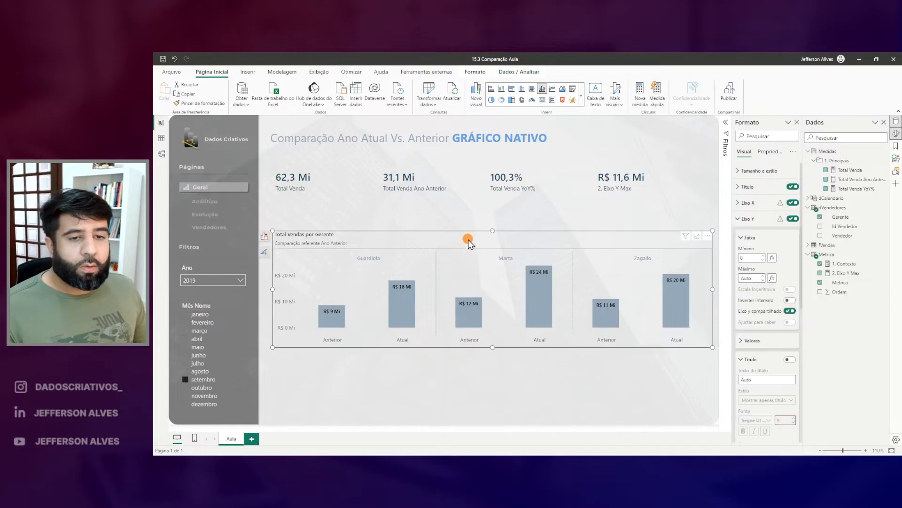
click(745, 220)
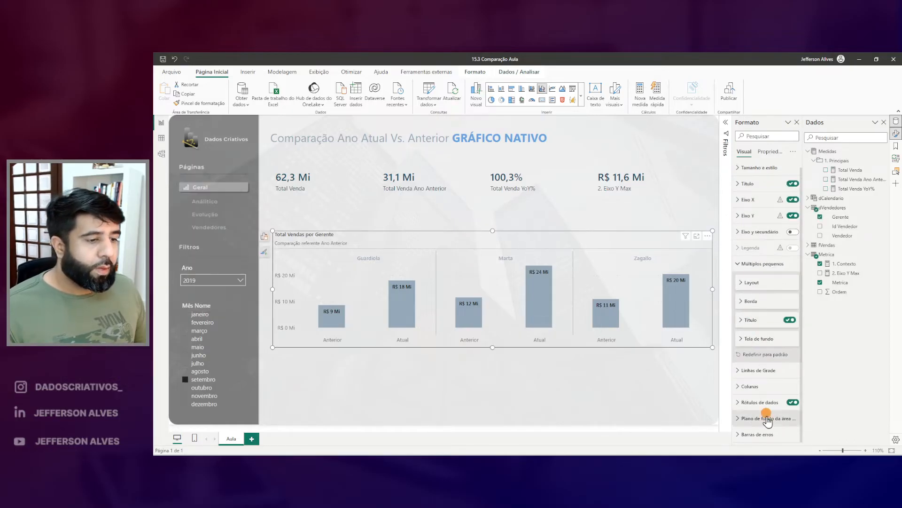
click(753, 409)
scroll(761, 369, down, 5)
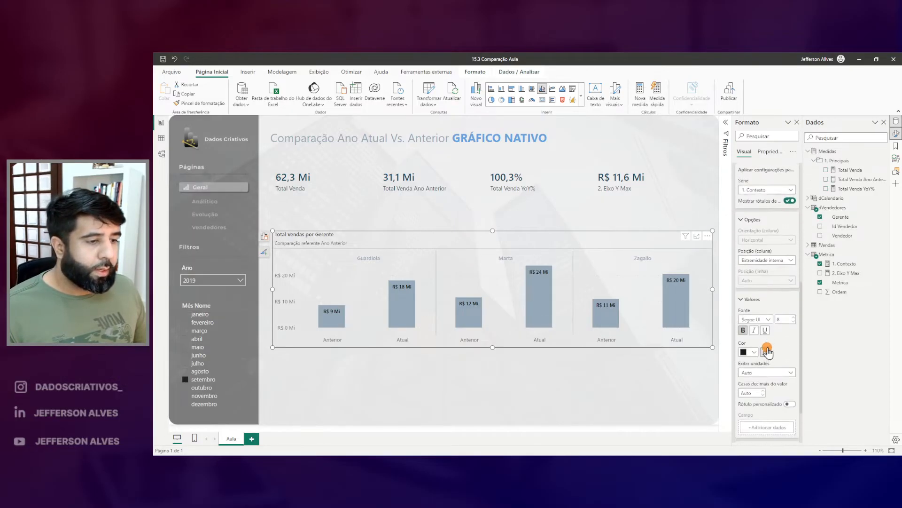
click(751, 331)
text(1)
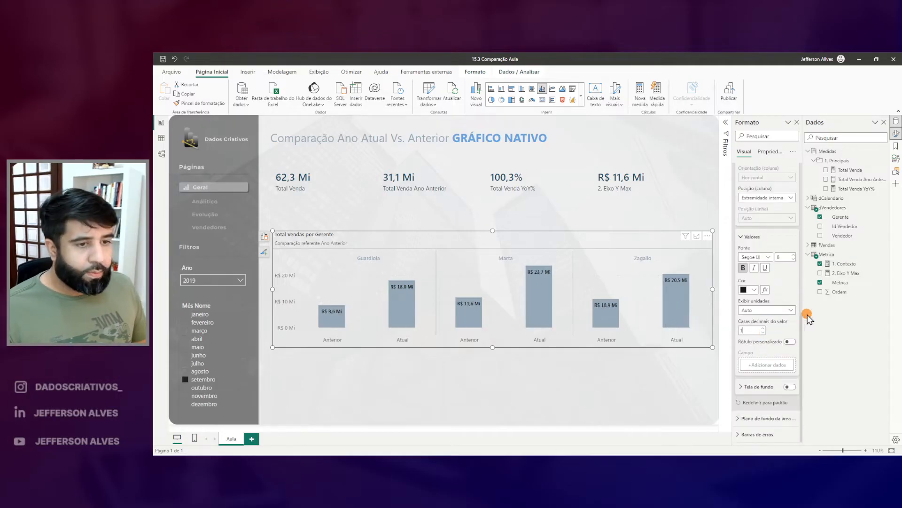
key(ctrl+2)
drag(454, 292, 485, 314)
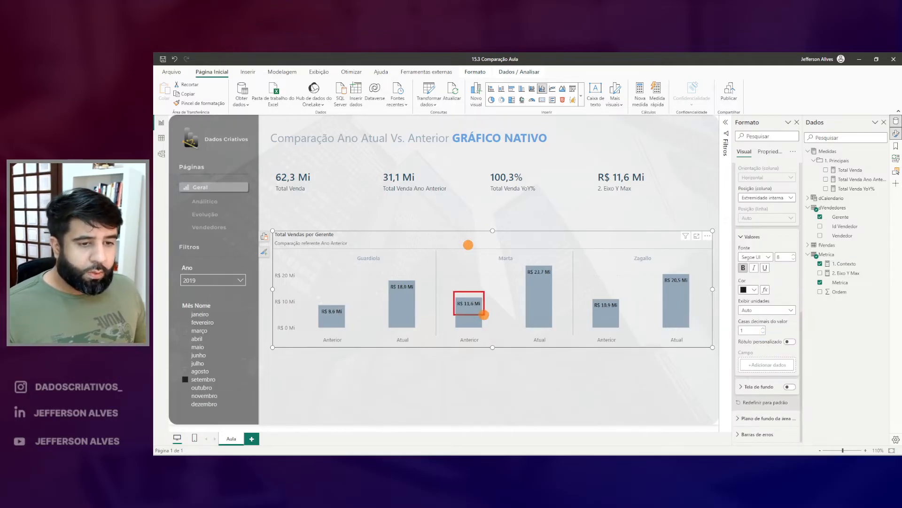
drag(582, 158, 651, 205)
key(Escape)
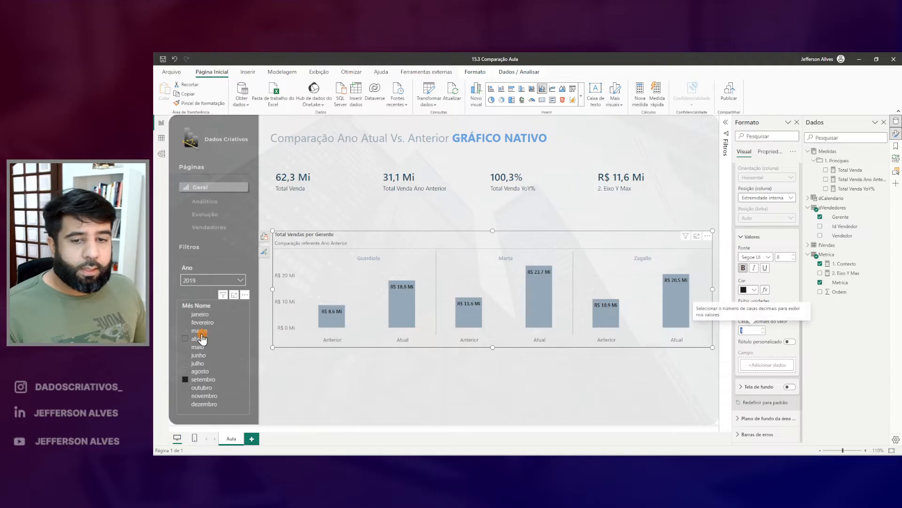
Filter the page to março and compare the 2. Eixo Y Max card with Guardiola's Anterior column
click(197, 332)
key(ctrl+2)
drag(595, 160, 670, 206)
drag(308, 278, 348, 310)
key(Escape)
Enable individual column colours in the sales chart and give the Anterior columns a lighter grey-blue shade
click(522, 245)
click(745, 267)
click(745, 267)
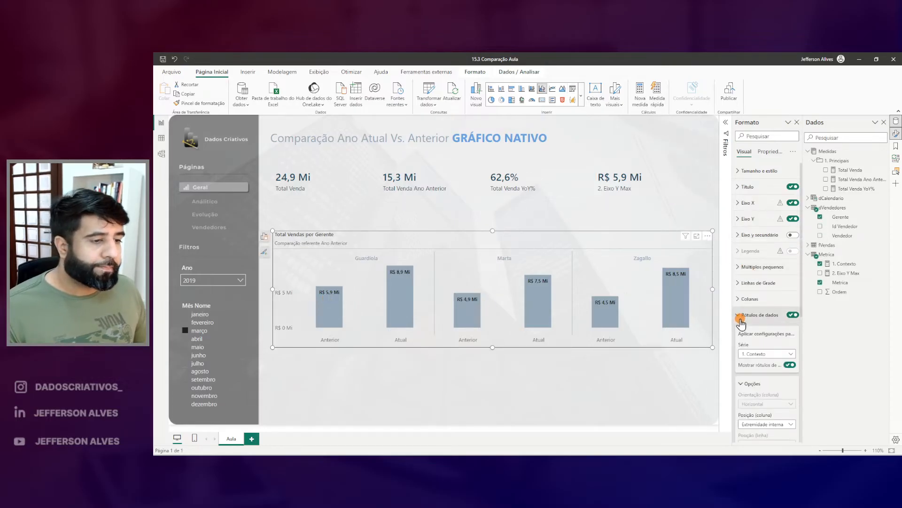
click(749, 299)
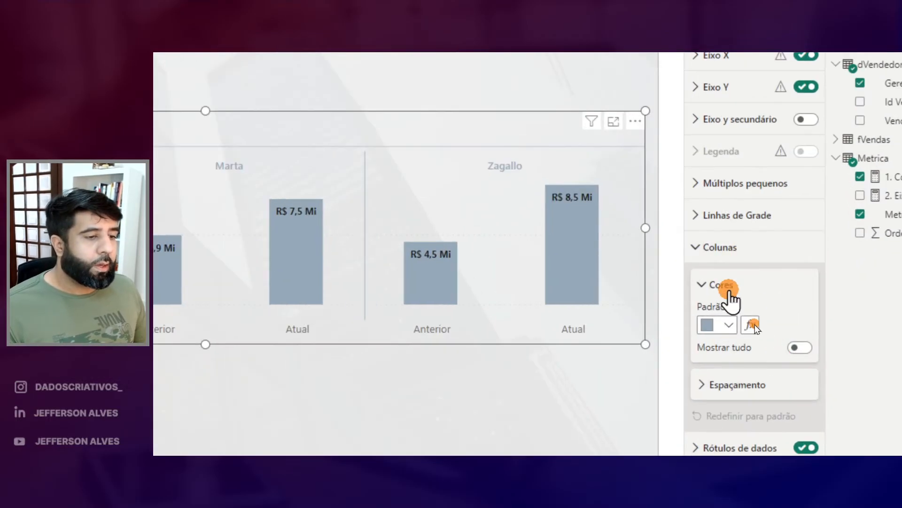
click(799, 351)
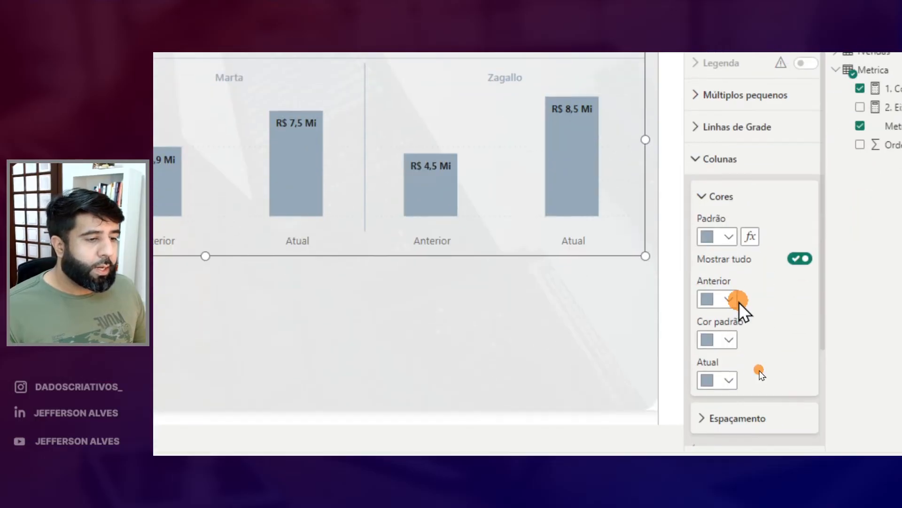
click(738, 304)
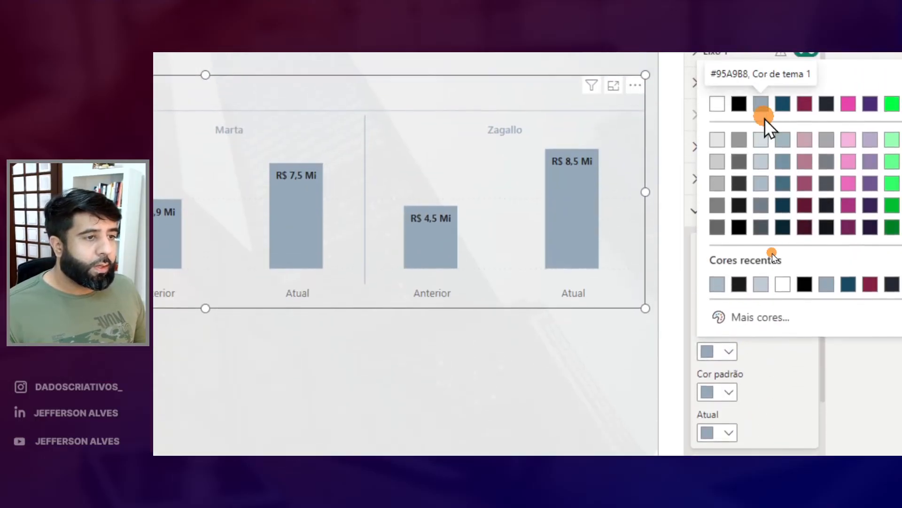
click(760, 164)
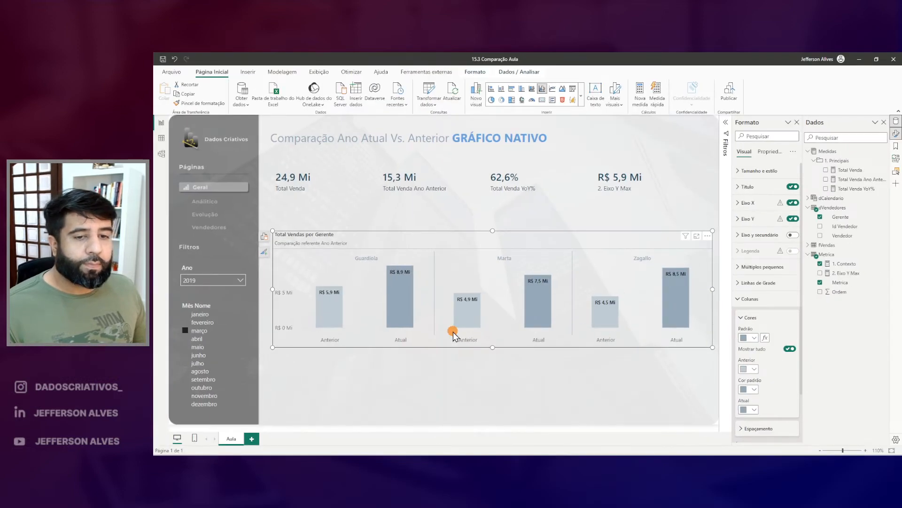
Duplicate the vMaior_valor_anterior variable line in the 2. Eixo Y Max measure, placing the copy directly below it
click(490, 216)
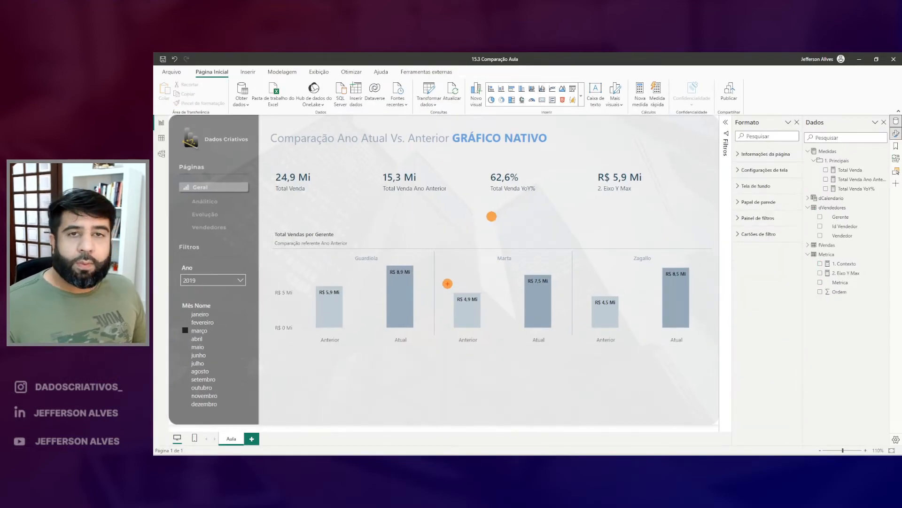
click(846, 272)
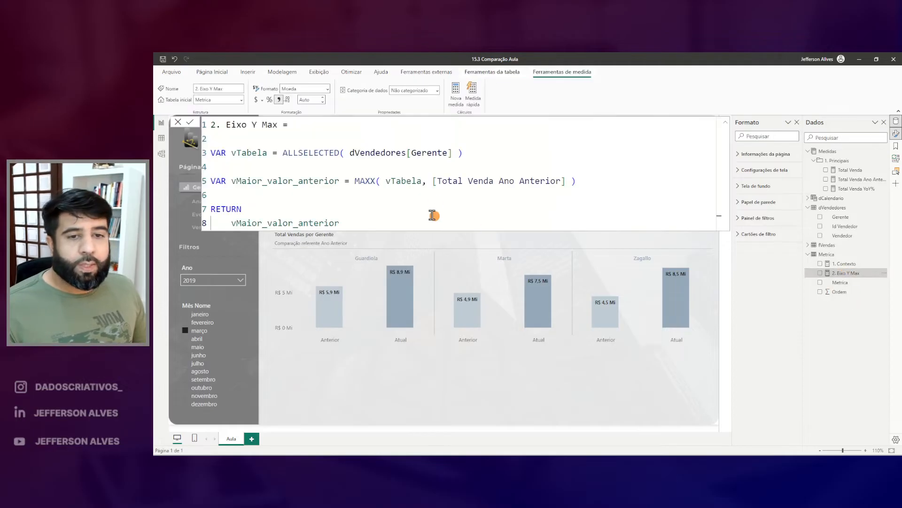
drag(601, 184, 215, 180)
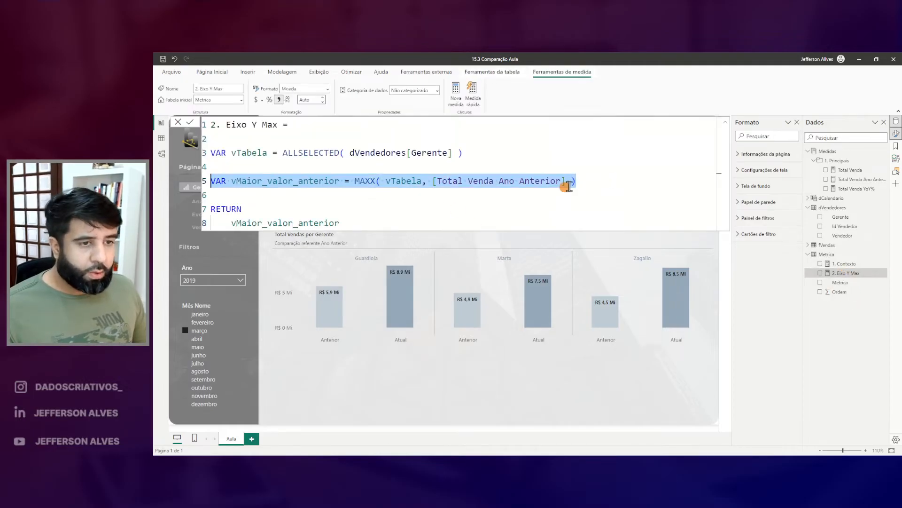
key(ctrl+c)
click(583, 181)
key(Return)
key(Return)
key(ctrl+v)
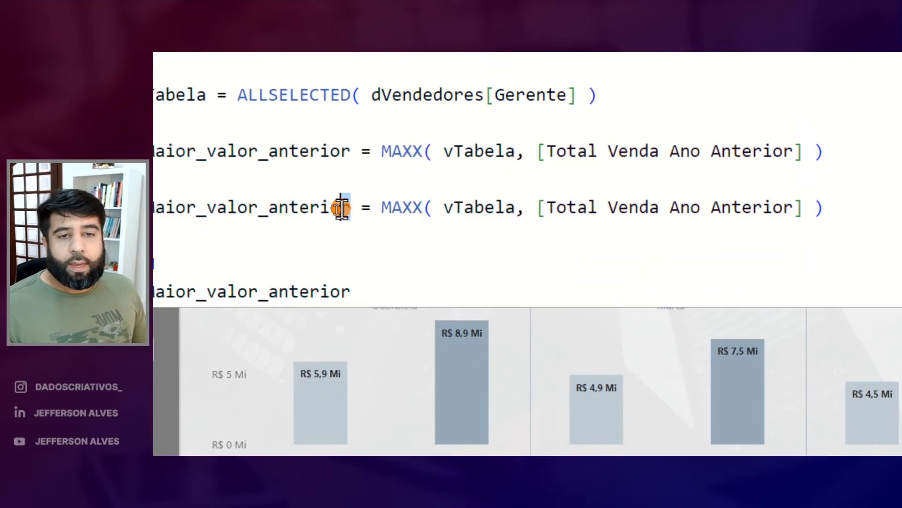
Rename the copied variable vMaior_valor_atual and make its MAXX evaluate [Total Venda]
drag(344, 209, 310, 211)
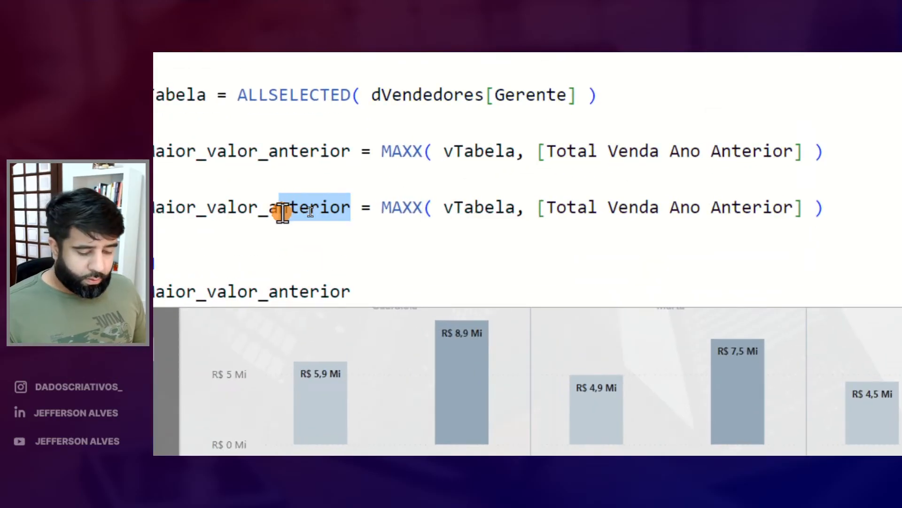
text(tual)
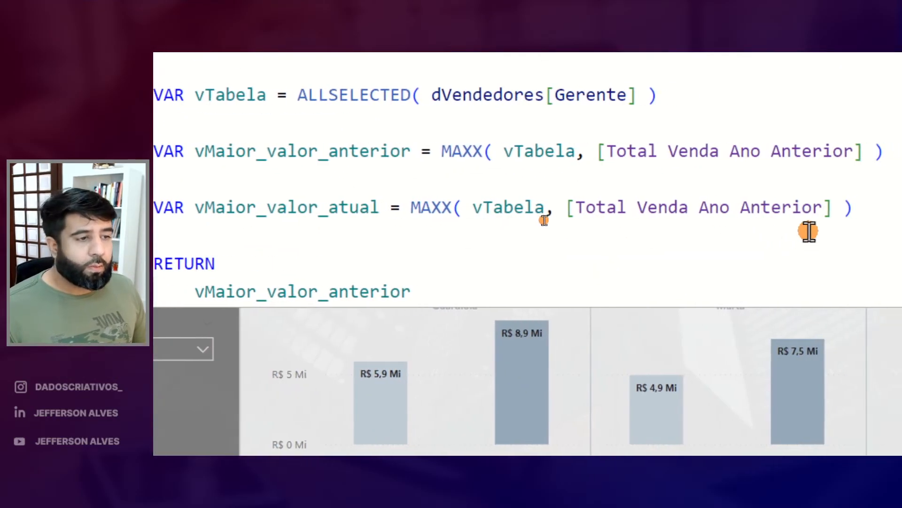
drag(830, 207, 693, 207)
key(BackSpace)
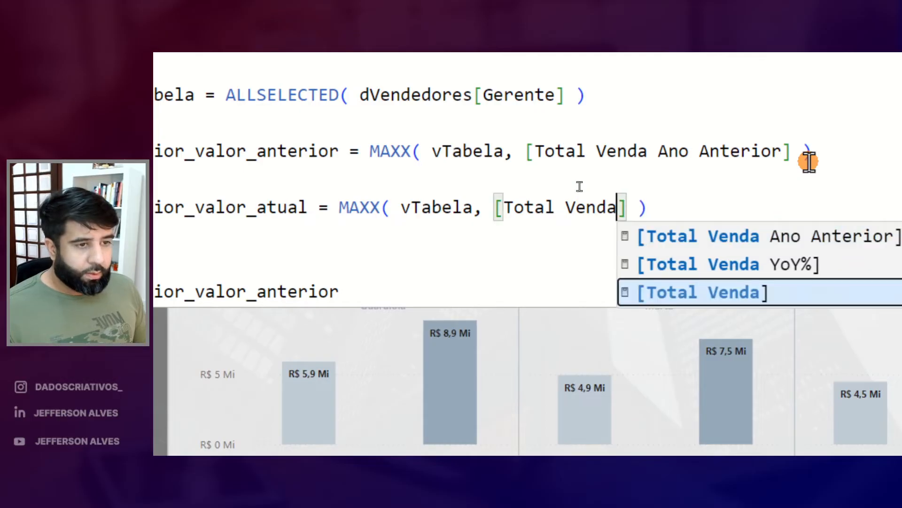
click(580, 187)
Make the 2. Eixo Y Max measure return vMaior_valor_atual and commit the formula
double_click(203, 207)
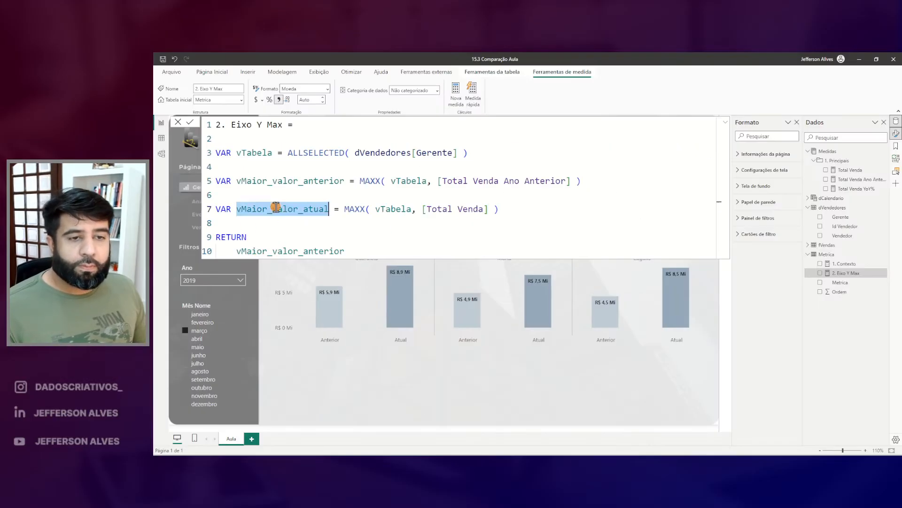
key(ctrl+c)
double_click(286, 251)
key(ctrl+v)
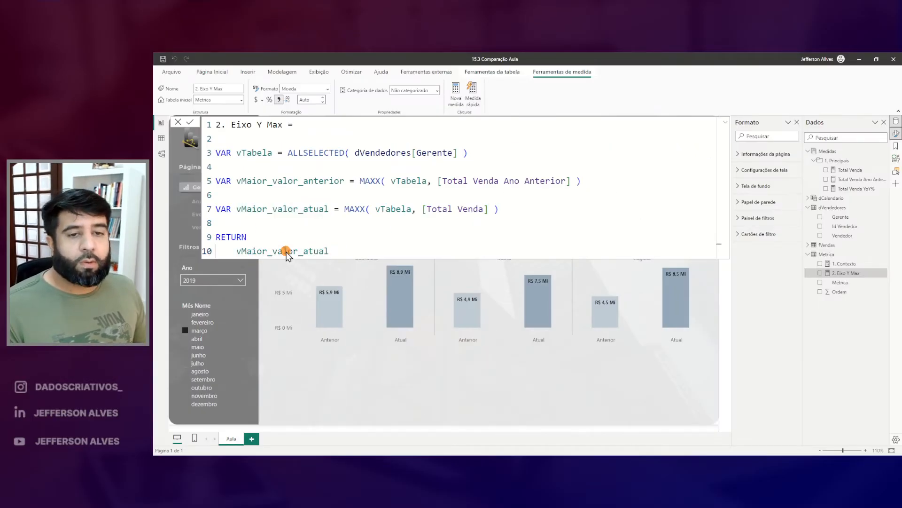
key(Return)
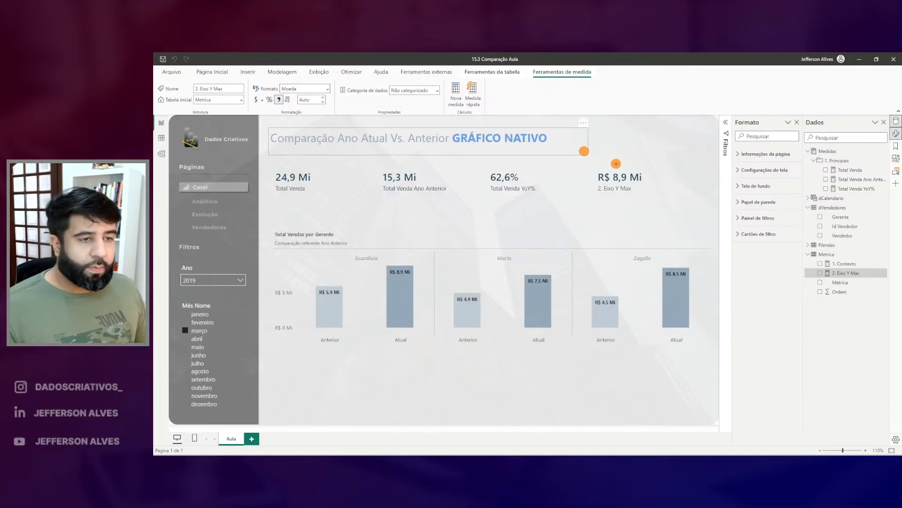
Compare the 2. Eixo Y Max card with Guardiola's Atual column for março
drag(594, 164, 650, 187)
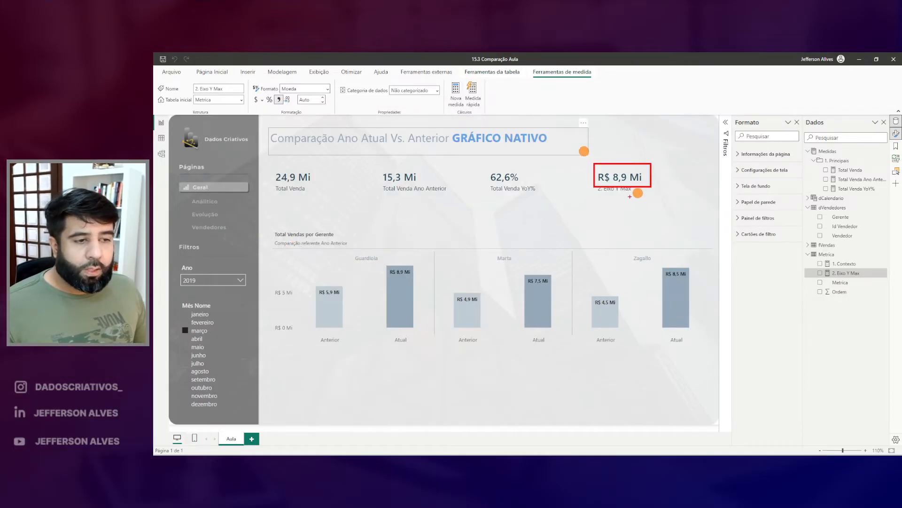
drag(377, 264, 419, 283)
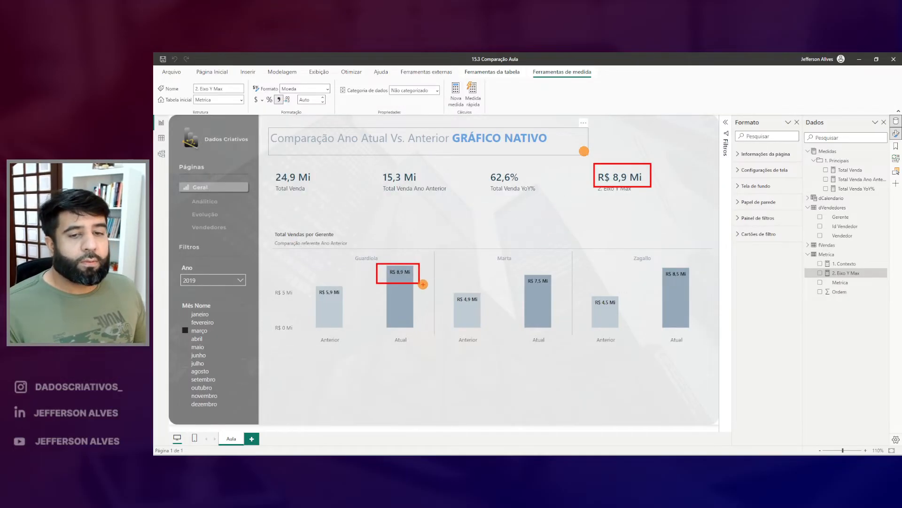
key(Escape)
Filter the page to julho and compare the 2. Eixo Y Max card with Marta's Atual column
click(197, 363)
mouse_move(594, 156)
mouse_down()
mouse_move(612, 184)
mouse_move(661, 193)
mouse_up()
drag(533, 273, 558, 285)
key(Escape)
click(569, 220)
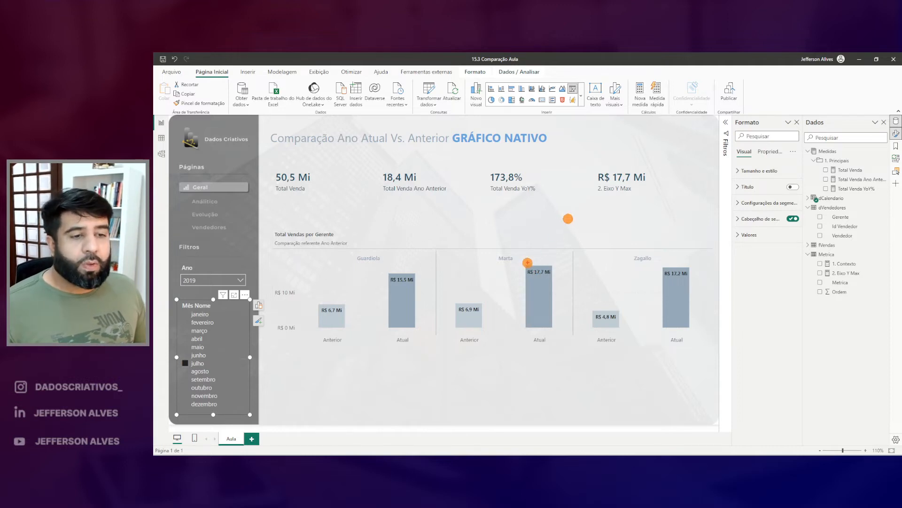
Compare Marta's Atual and Anterior columns against the sales chart's Y-axis scale
drag(521, 263, 563, 287)
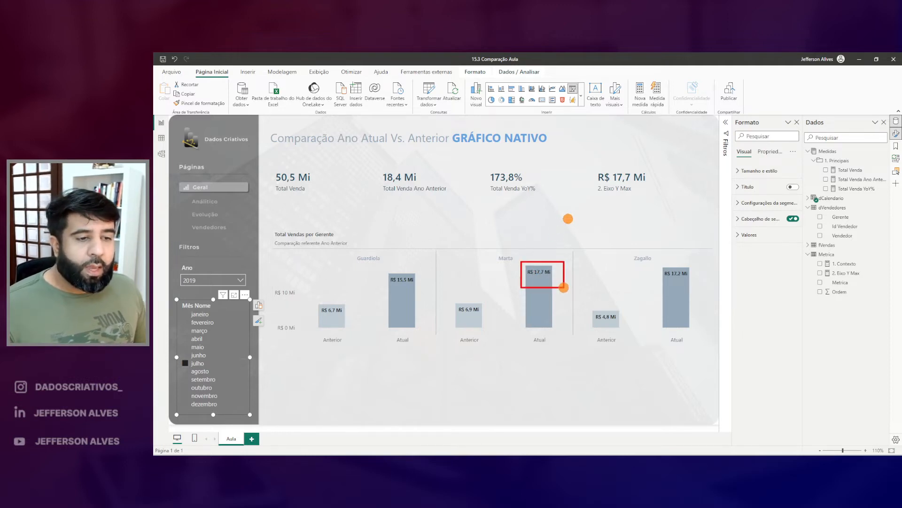
drag(451, 299, 485, 321)
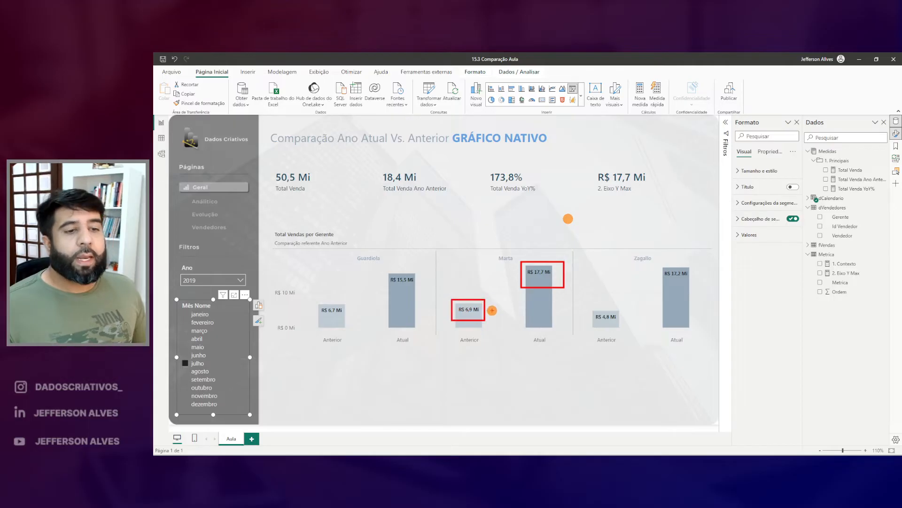
drag(272, 251, 302, 332)
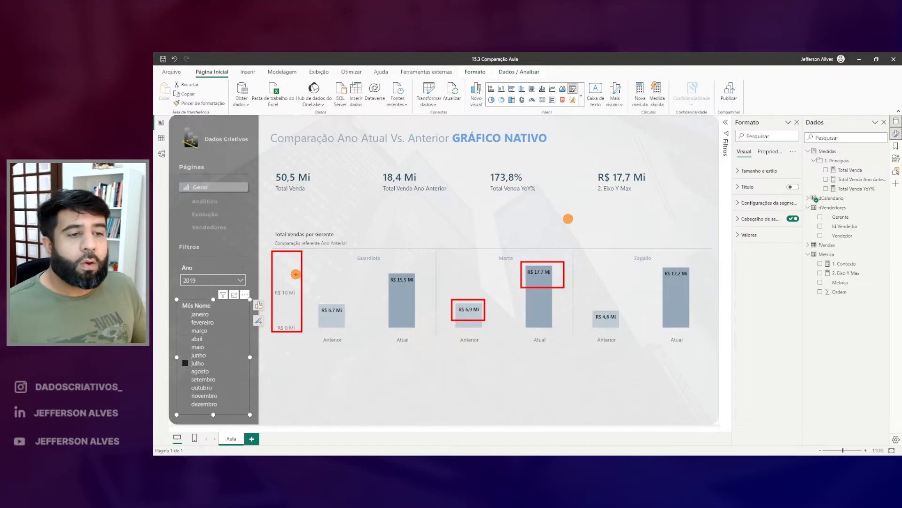
key(Escape)
Start a vMaior variable with the MAX function below vMaior_valor_atual in the 2. Eixo Y Max measure
click(846, 273)
click(527, 209)
key(Return)
key(Return)
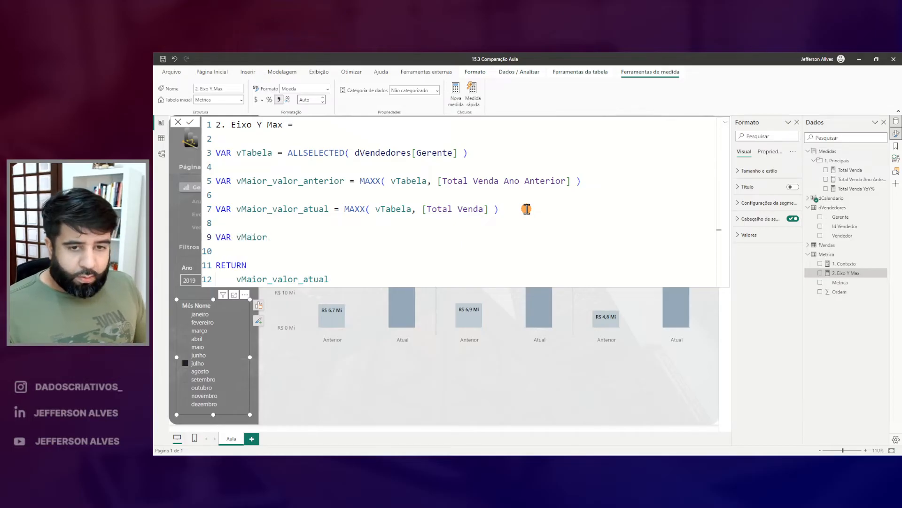
text(VAR vMaior = MAX()
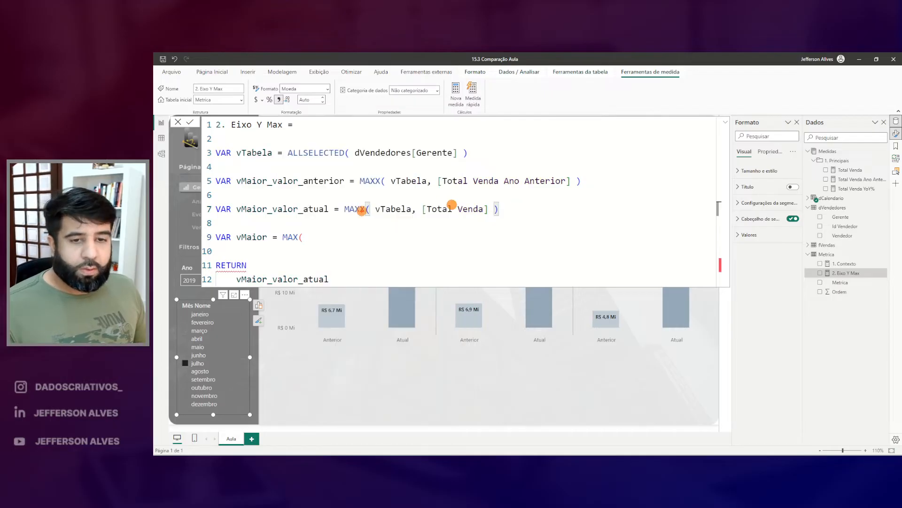
Compare the MAXX calls of the two existing variables with the MAX call in vMaior
drag(341, 200, 371, 218)
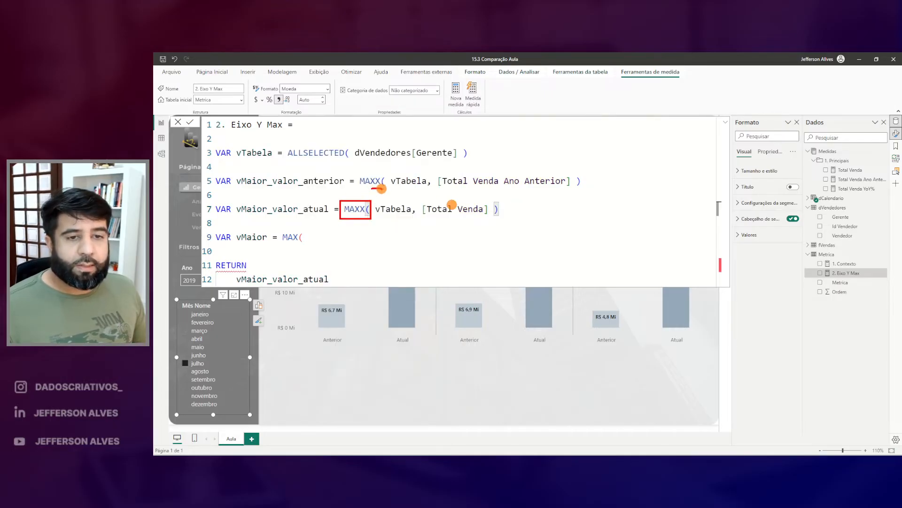
mouse_move(309, 235)
mouse_down()
mouse_move(278, 240)
mouse_move(295, 228)
mouse_up()
key(Escape)
click(311, 241)
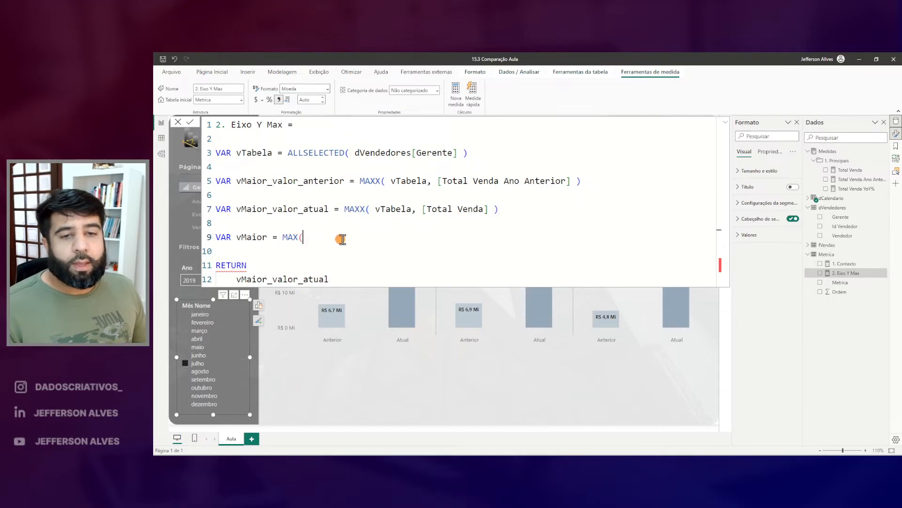
Complete the vMaior variable as MAX( vMaior_valor_anterior, vMaior_valor_atual )
text(vMa)
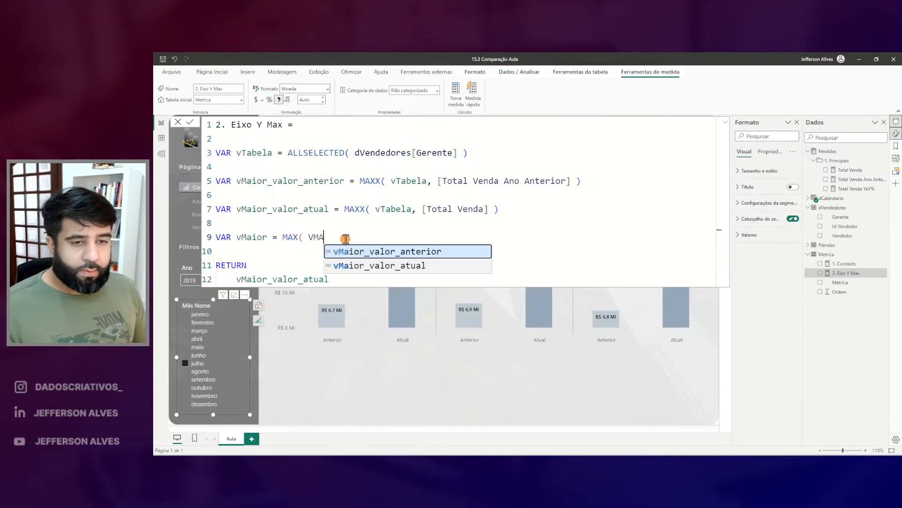
key(Tab)
text(, )
text(vMa)
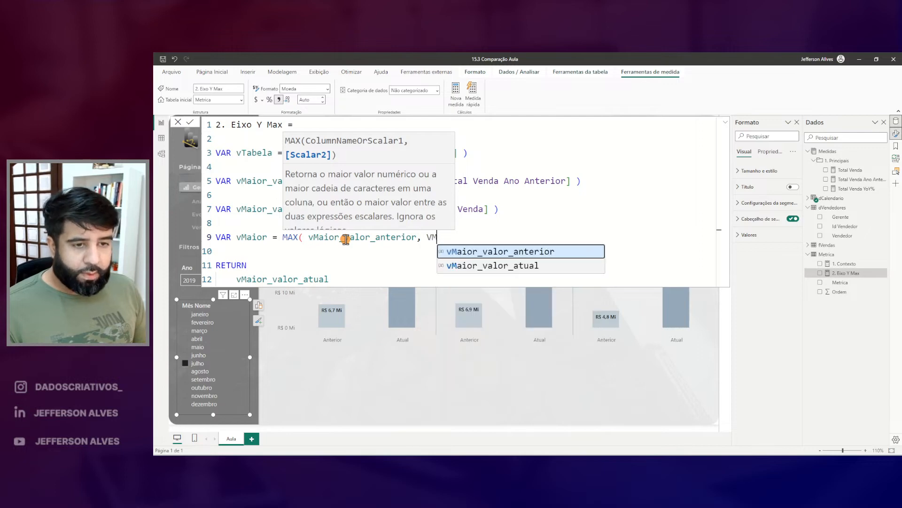
key(Down)
key(Tab)
text())
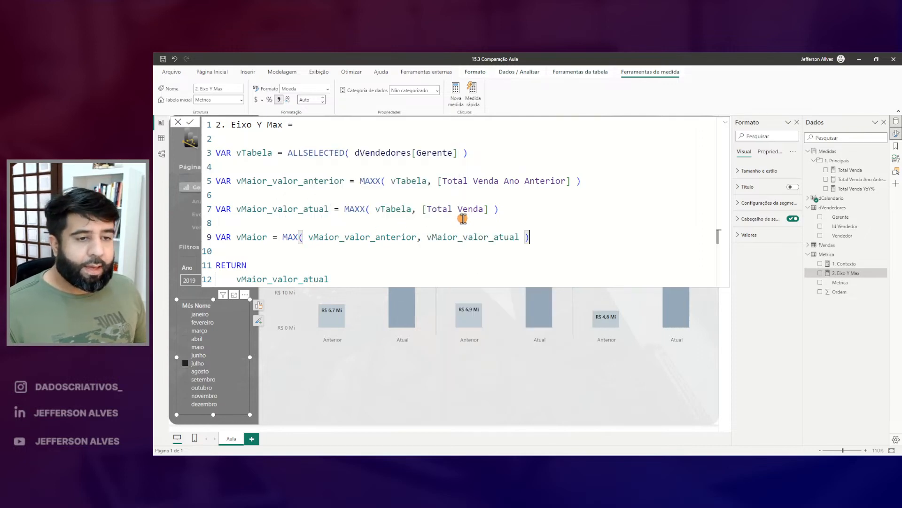
drag(405, 249, 428, 252)
drag(446, 250, 468, 251)
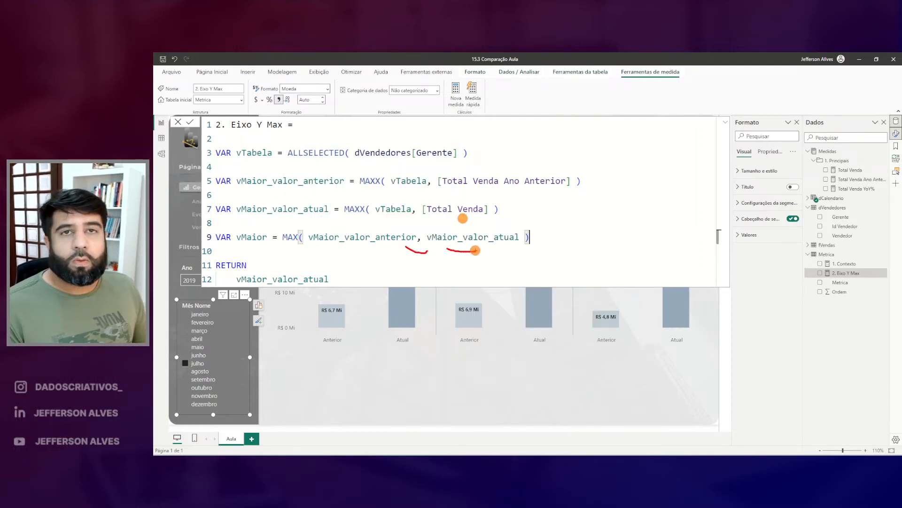
key(Escape)
Make the 2. Eixo Y Max measure return vMaior and commit the formula
double_click(253, 236)
key(ctrl+c)
double_click(271, 279)
key(ctrl+v)
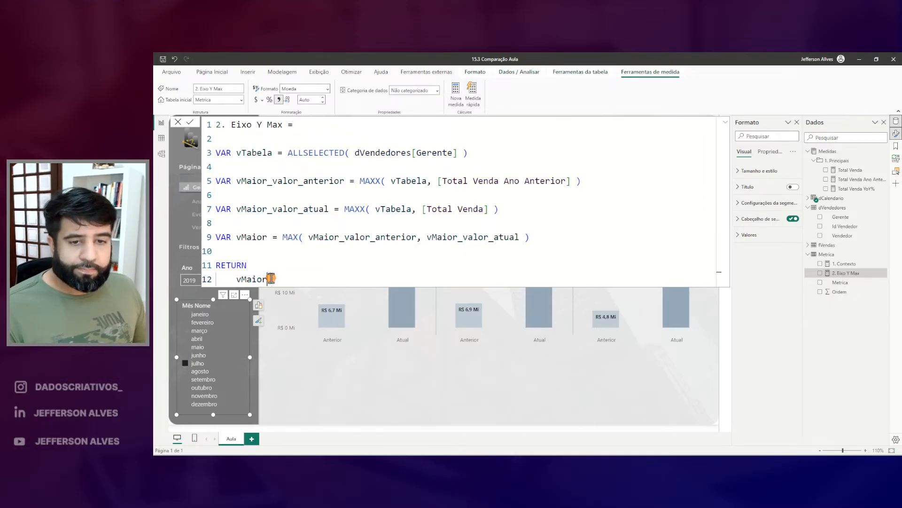
key(Return)
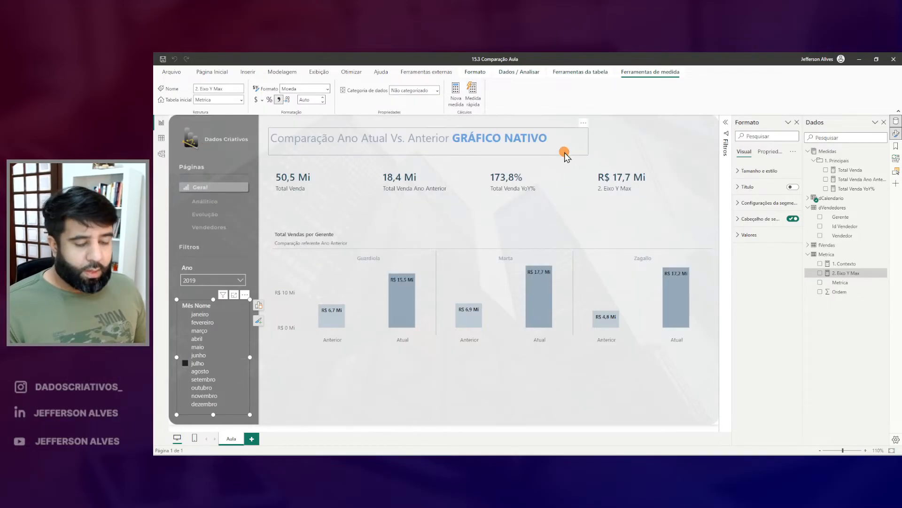
Check the 2. Eixo Y Max card against Marta's Atual column for julho
mouse_move(594, 164)
mouse_down()
mouse_move(624, 192)
mouse_move(654, 192)
mouse_up()
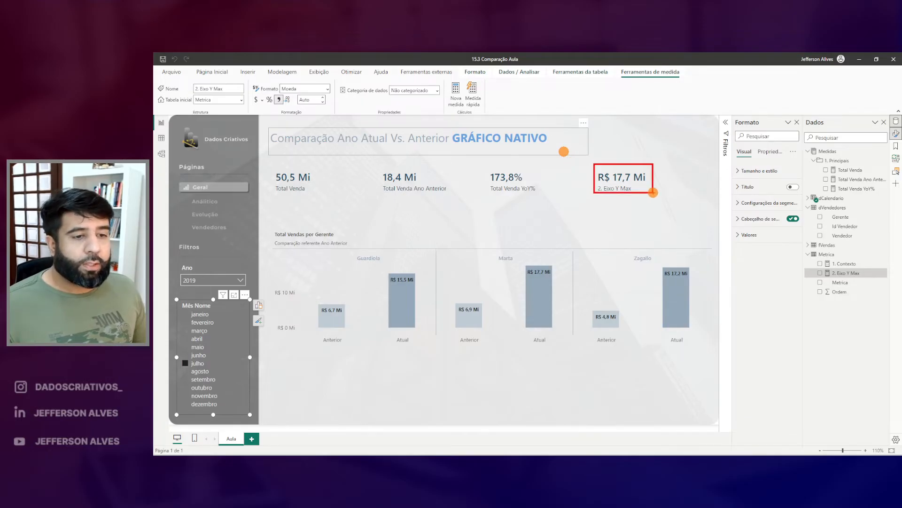
drag(521, 257, 565, 293)
key(Escape)
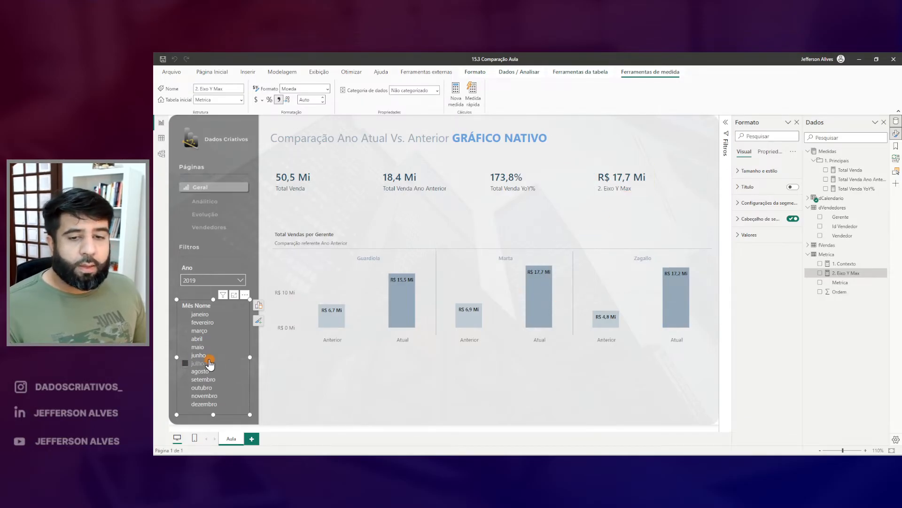
Filter the page to abril and compare the 2. Eixo Y Max card with Zagallo's Atual column
click(197, 340)
mouse_move(595, 159)
mouse_down()
mouse_move(620, 185)
mouse_move(676, 202)
mouse_up()
drag(656, 263, 696, 285)
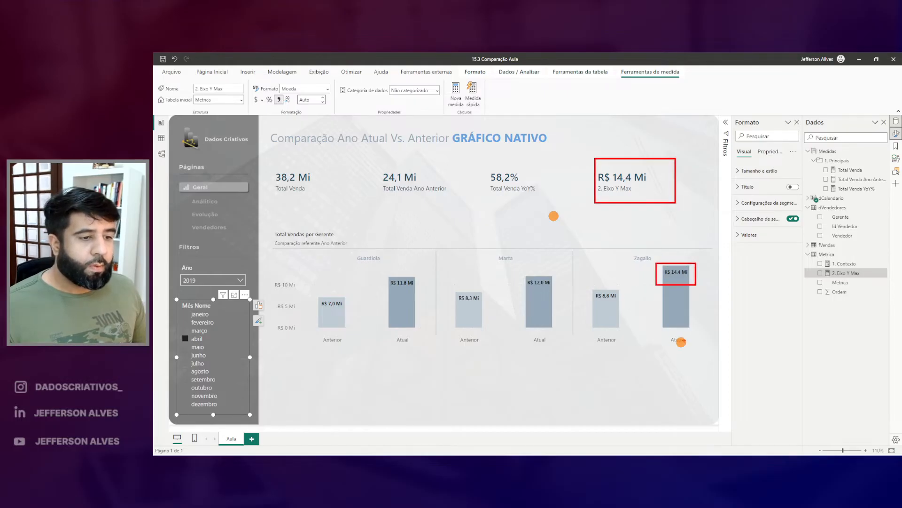
key(Escape)
Filter the page to julho 2020 and compare the 2. Eixo Y Max card with Marta's Anterior column
click(232, 280)
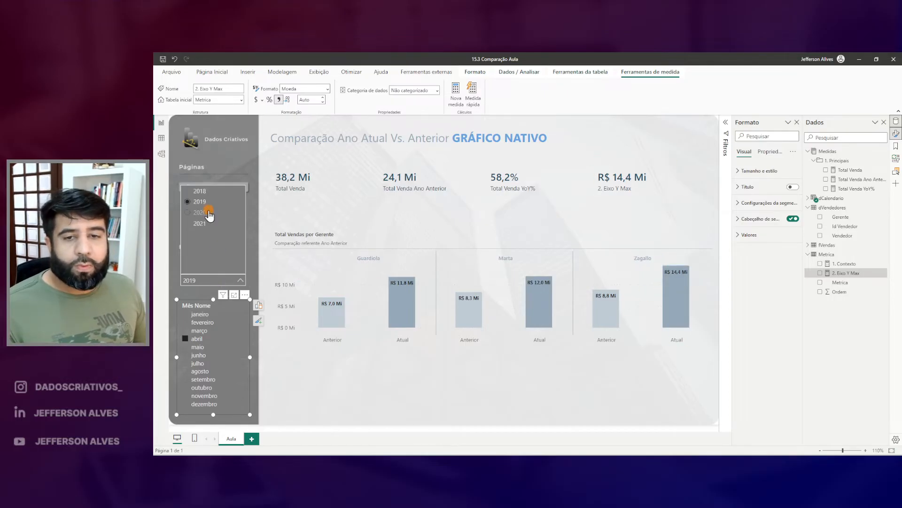
click(201, 215)
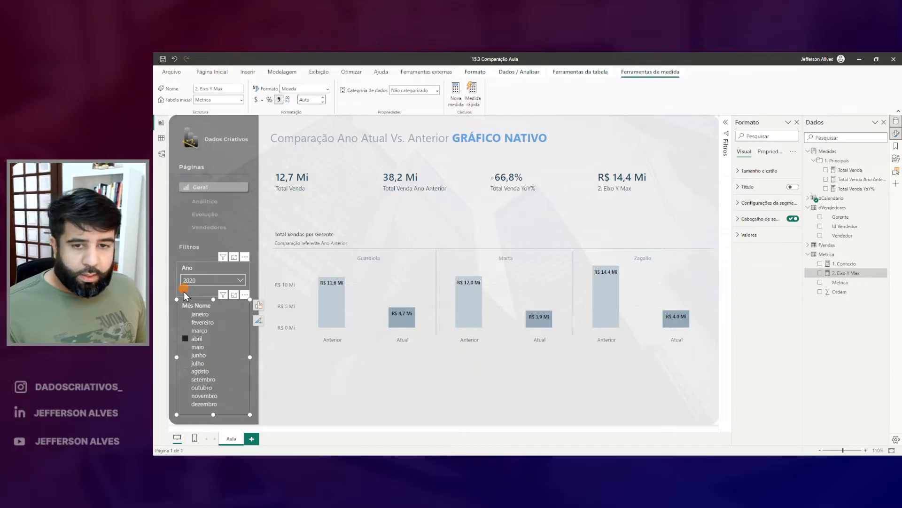
click(197, 365)
drag(593, 164, 657, 197)
mouse_move(448, 258)
mouse_down()
mouse_move(462, 279)
mouse_move(485, 287)
mouse_up()
drag(475, 328, 465, 329)
key(Escape)
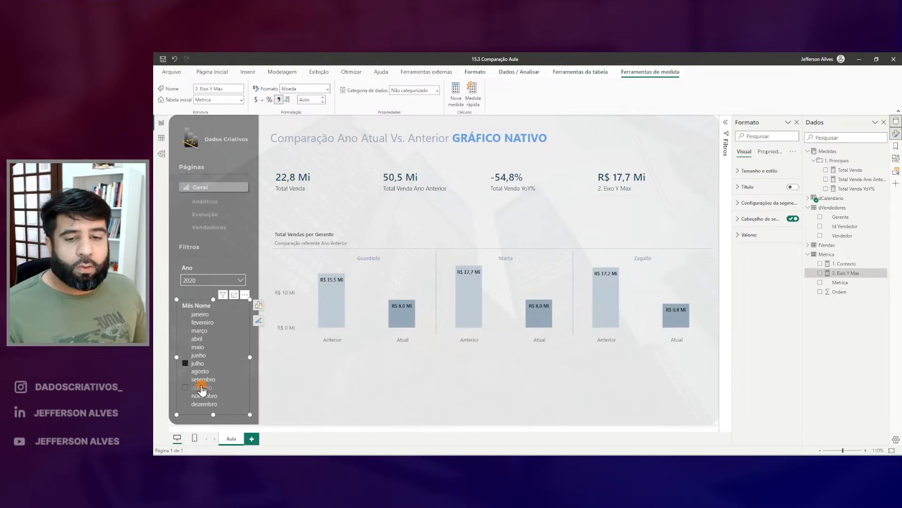
Filter the page to setembro and compare the managers' columns with the 2. Eixo Y Max card
click(199, 381)
mouse_move(309, 260)
mouse_down()
mouse_move(564, 326)
mouse_move(699, 335)
mouse_up()
mouse_move(651, 165)
mouse_down()
mouse_move(625, 223)
mouse_move(620, 157)
mouse_up()
key(Escape)
Examine the sales chart's Y-axis, the height of its tallest column and the space above the columns
key(ctrl+2)
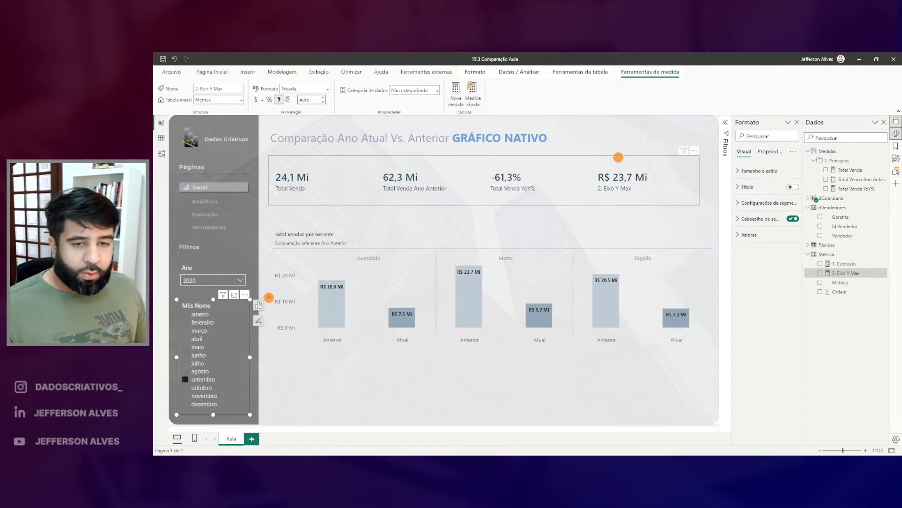
drag(271, 260, 303, 343)
key(Escape)
drag(274, 266, 484, 266)
drag(832, 266, 859, 256)
drag(272, 247, 446, 242)
key(Escape)
Add the variable vDeslocamento = 1.7 to the 2. Eixo Y Max measure and make it return vMaior * 1.7
click(841, 273)
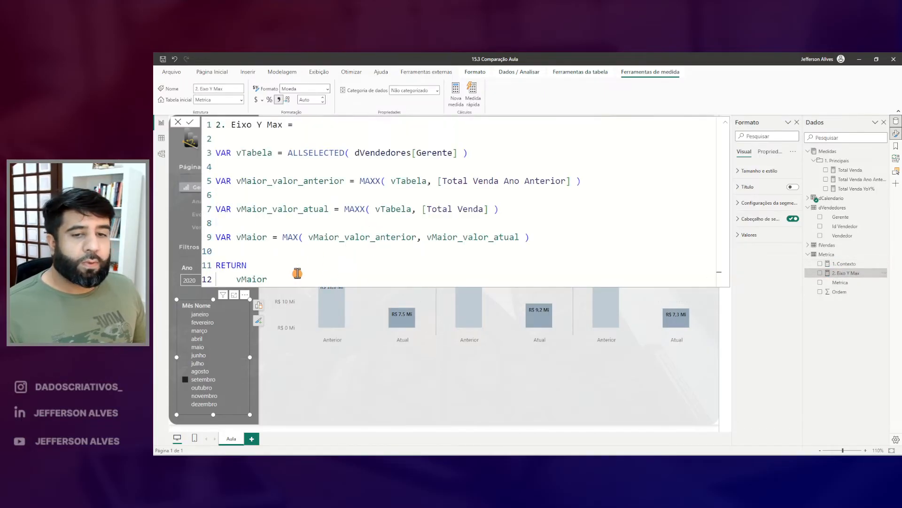
click(559, 240)
key(Return)
key(Return)
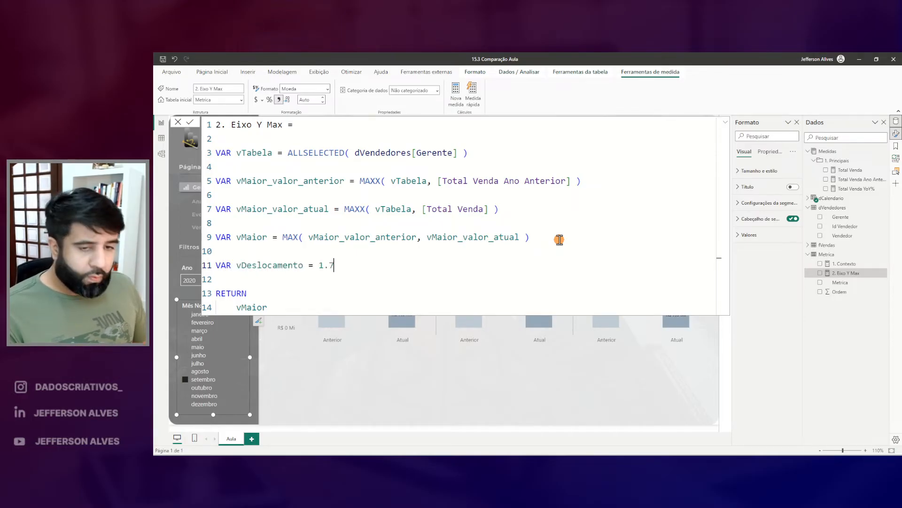
drag(235, 301, 270, 318)
key(Escape)
click(305, 302)
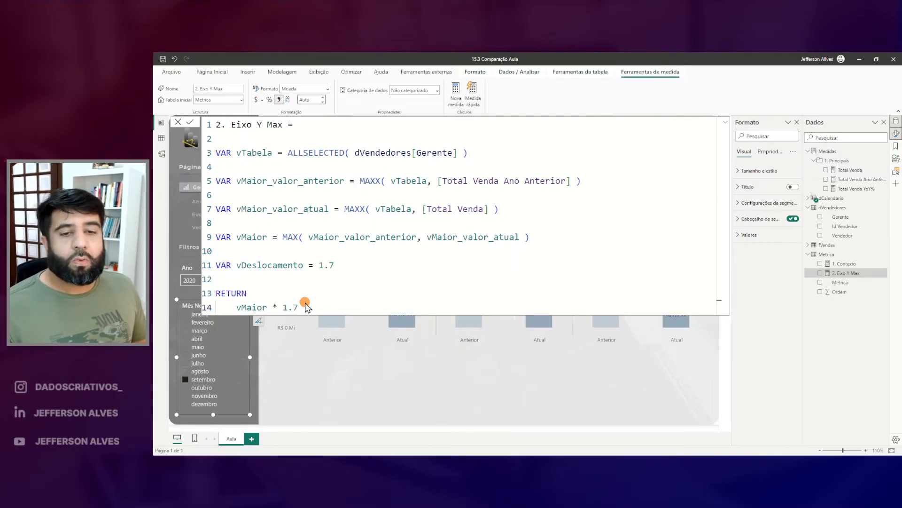
key(Return)
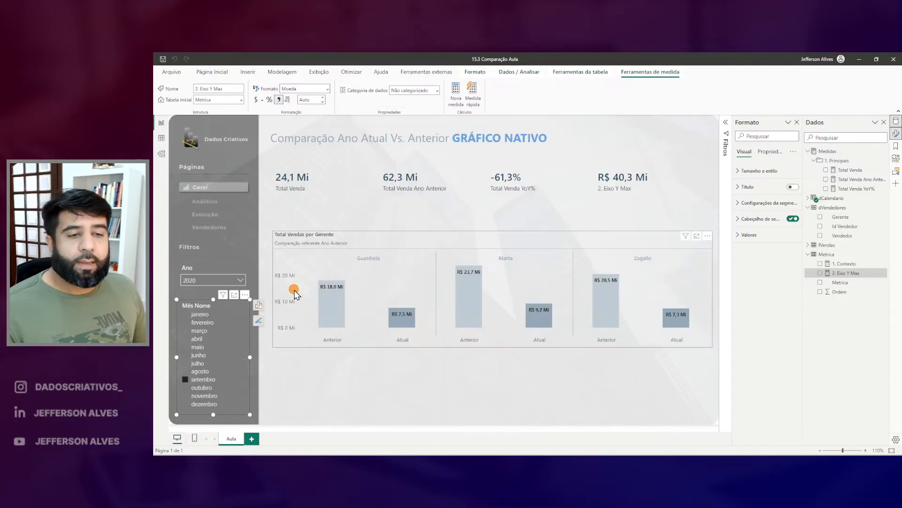
Compare the 2. Eixo Y Max card with the tallest Anterior column in the sales chart
drag(462, 274, 487, 280)
drag(592, 162, 670, 199)
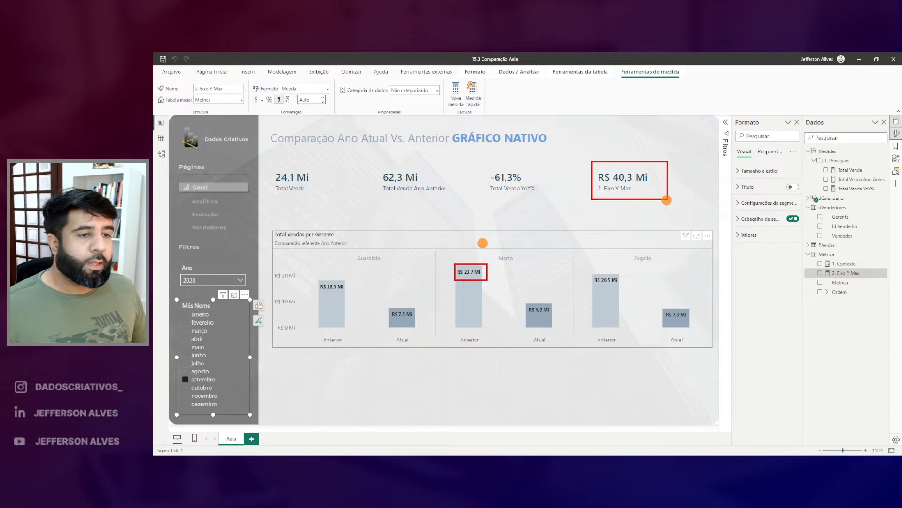
key(Escape)
key(ctrl+2)
drag(827, 267, 814, 252)
key(Escape)
Base the sales chart's Y-axis maximum on the field value of the 2. Eixo Y Max measure
click(582, 255)
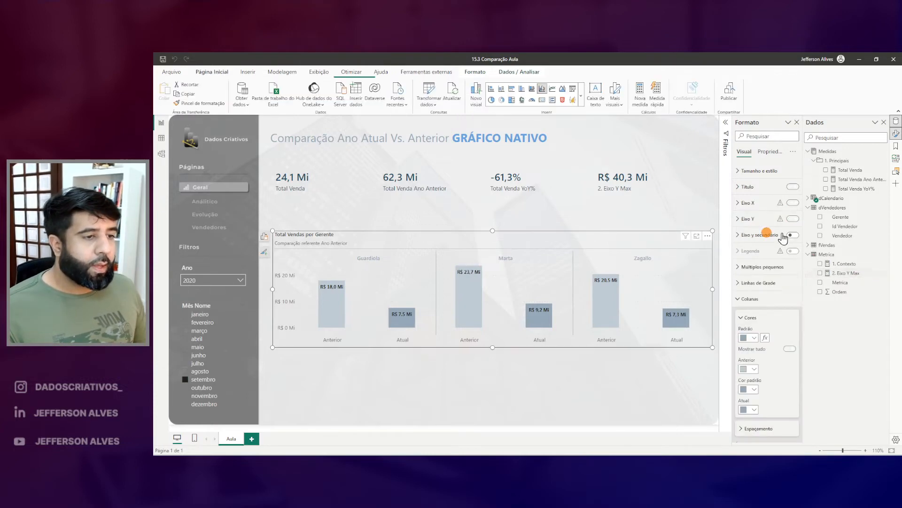
click(770, 219)
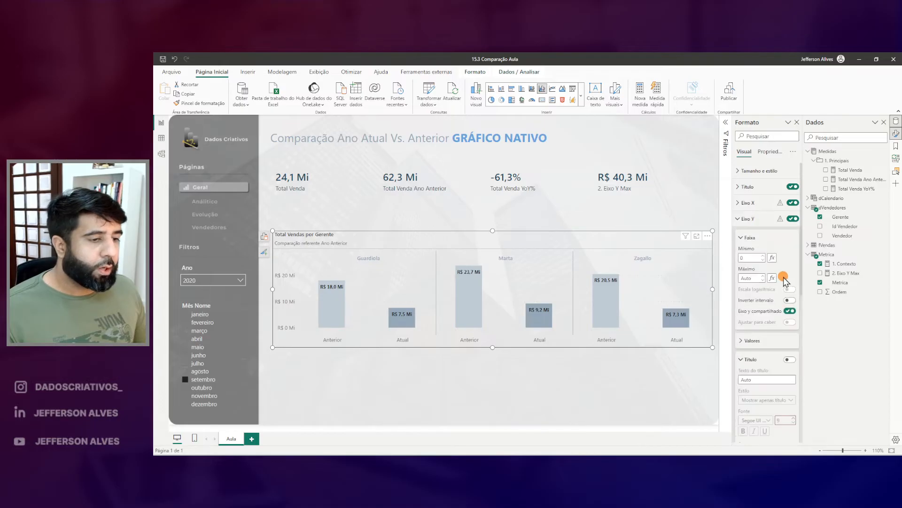
click(772, 277)
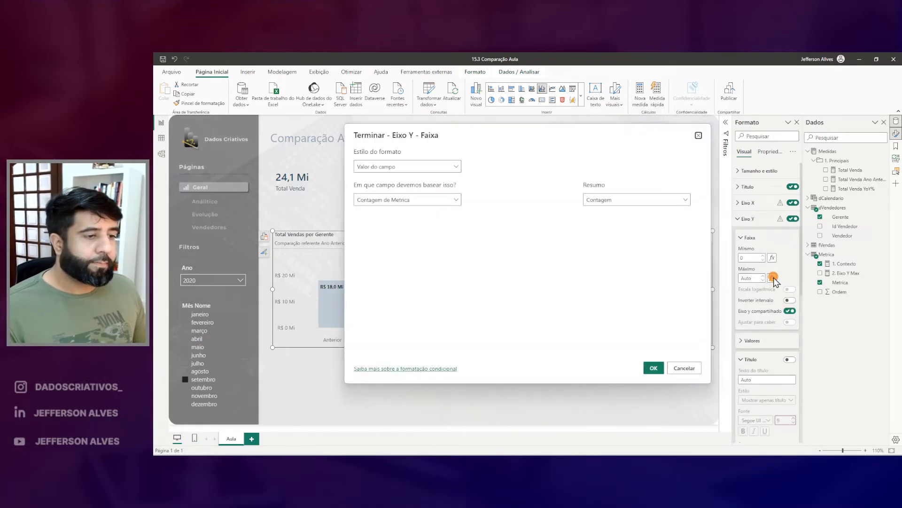
click(434, 207)
click(360, 265)
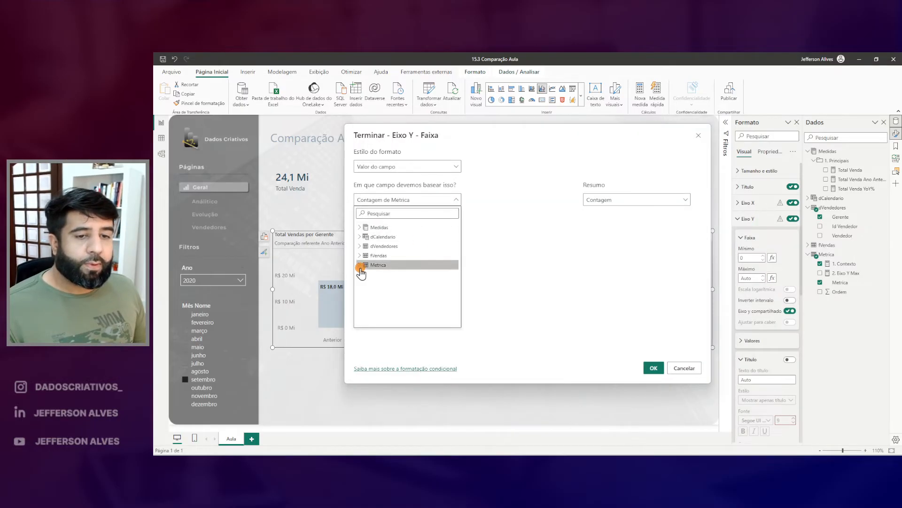
click(374, 285)
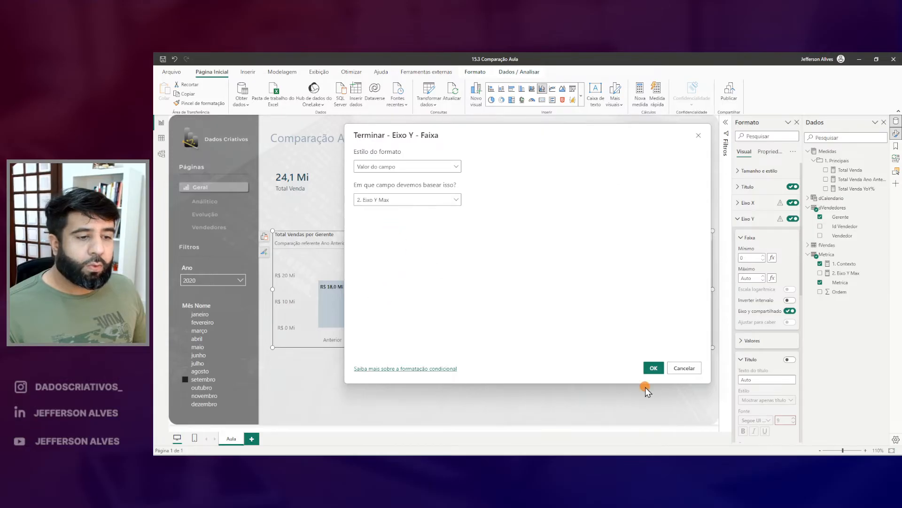
click(653, 368)
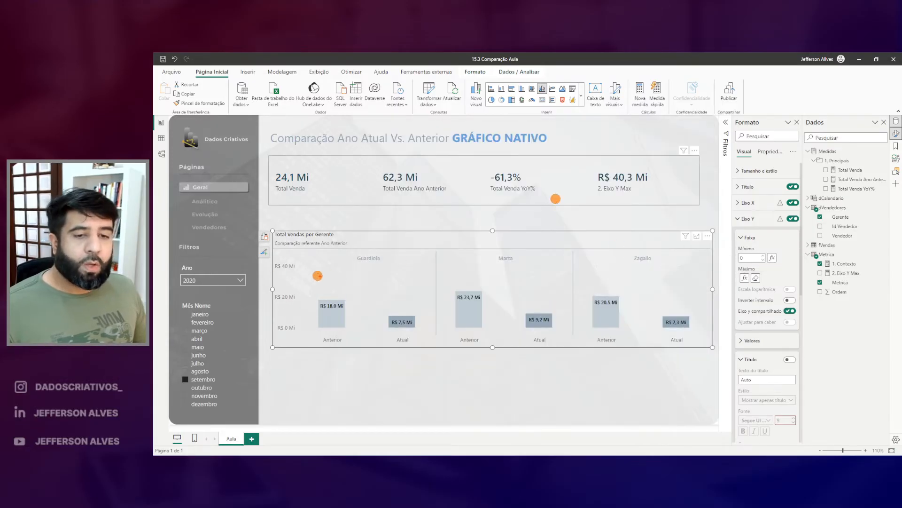
Examine the space above the chart's columns while filtering the page through several months up to outubro
mouse_move(314, 275)
mouse_down()
mouse_move(518, 292)
mouse_move(701, 290)
mouse_up()
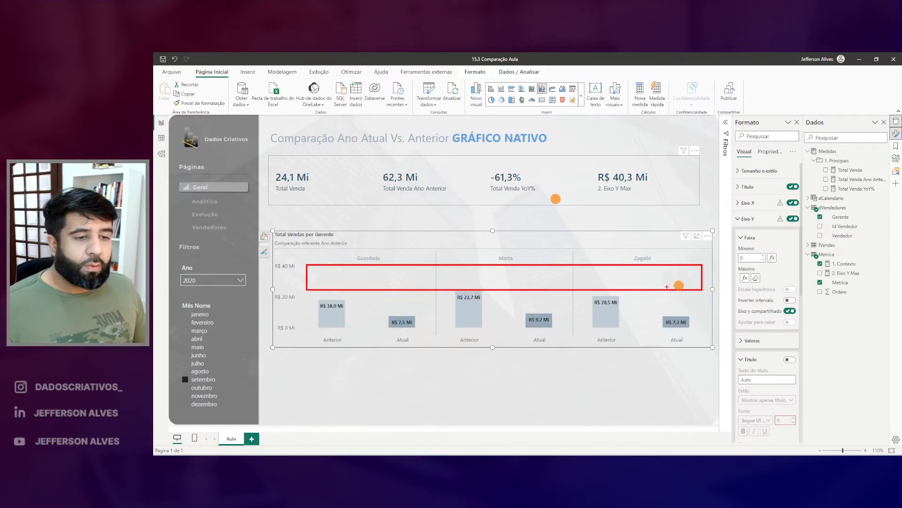
drag(468, 290, 491, 279)
key(Escape)
click(196, 339)
click(199, 361)
click(203, 371)
click(202, 388)
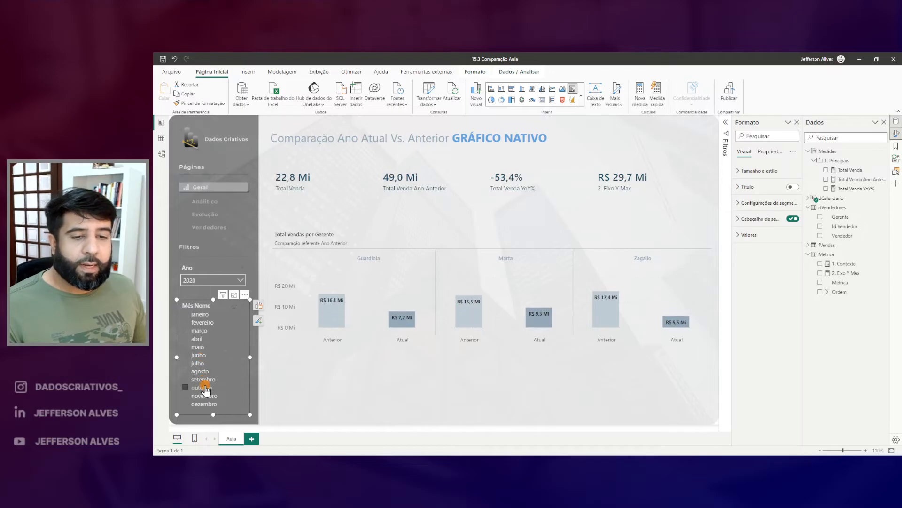
Filter the page to julho and examine the space above each manager's pair of columns
click(207, 362)
drag(345, 276, 388, 277)
drag(475, 275, 523, 276)
drag(613, 278, 643, 277)
key(Escape)
Switch to the 15.2 Comparação Final report, examine the connector lines above its columns, and return to 15.3 Comparação Aula
mouse_move(558, 454)
click(529, 425)
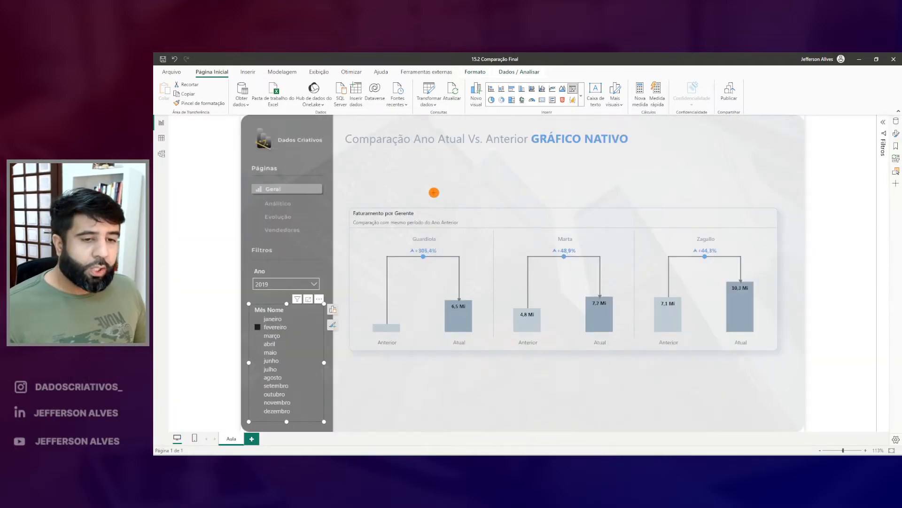
drag(394, 321, 394, 309)
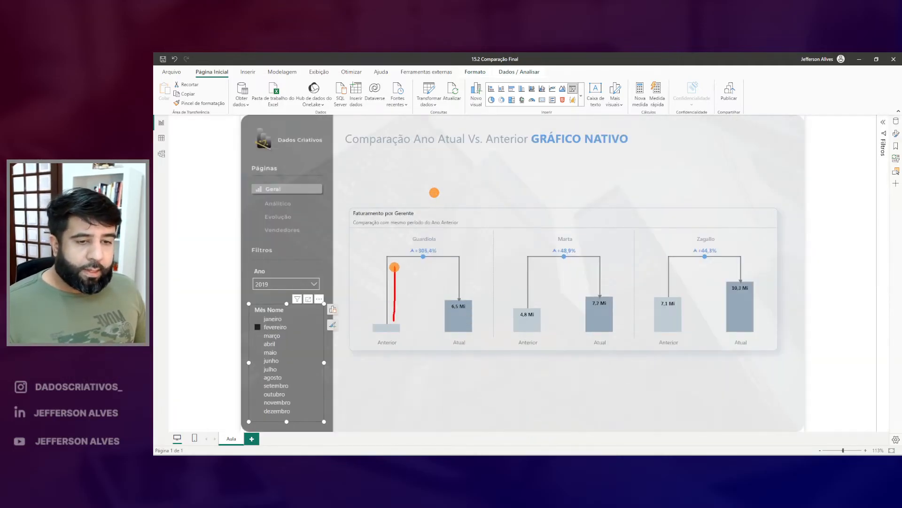
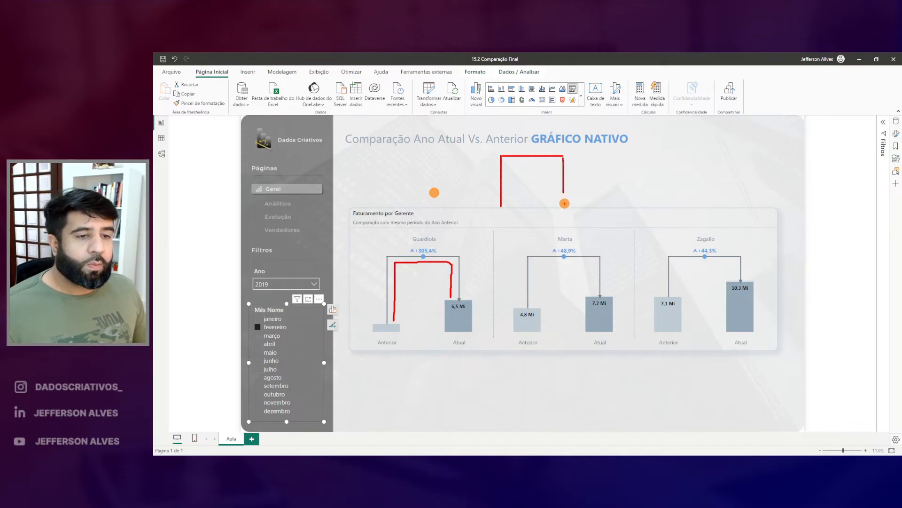
mouse_move(568, 150)
mouse_down()
mouse_move(508, 137)
mouse_move(558, 166)
mouse_up()
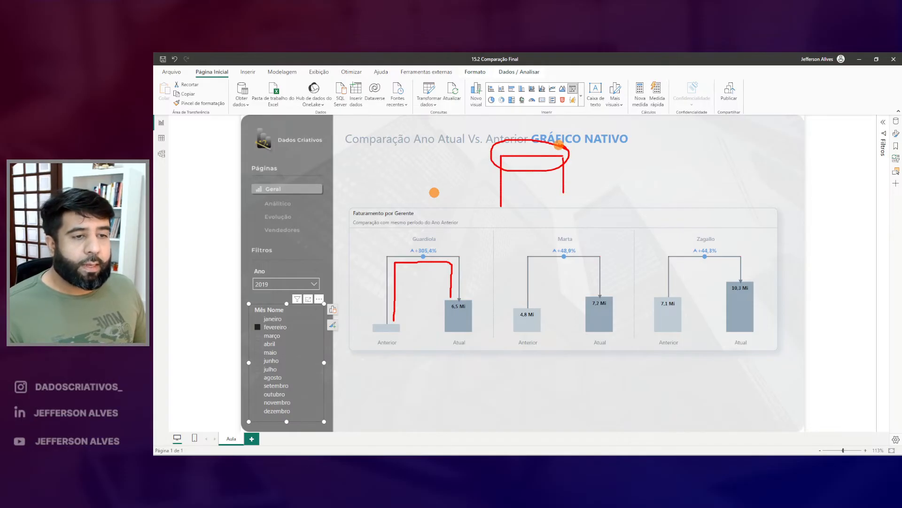
mouse_move(581, 450)
click(621, 400)
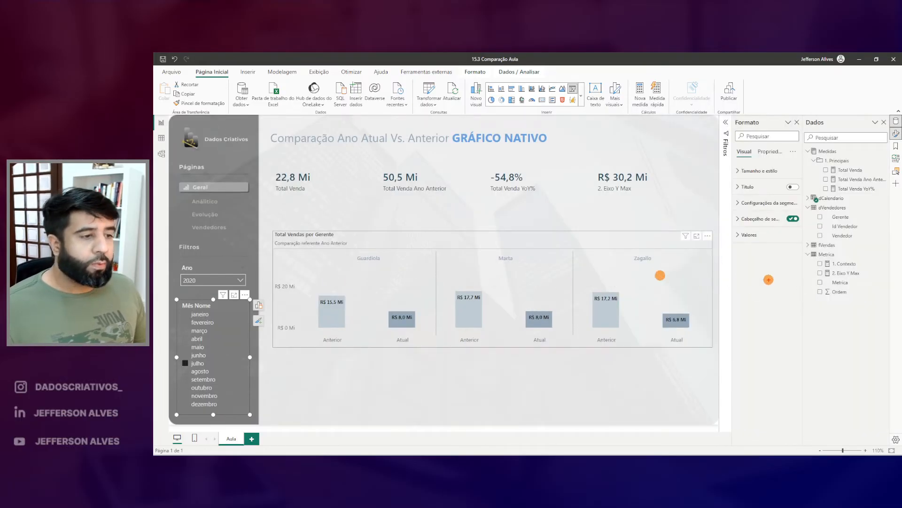
Create a new measure in the Metrica table from a copy of the full 2. Eixo Y Max code
drag(826, 265, 858, 277)
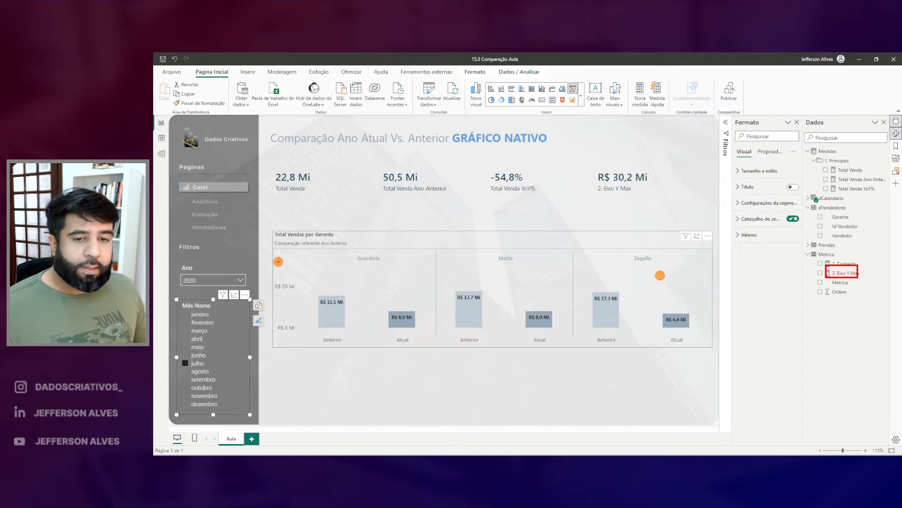
drag(287, 261, 675, 262)
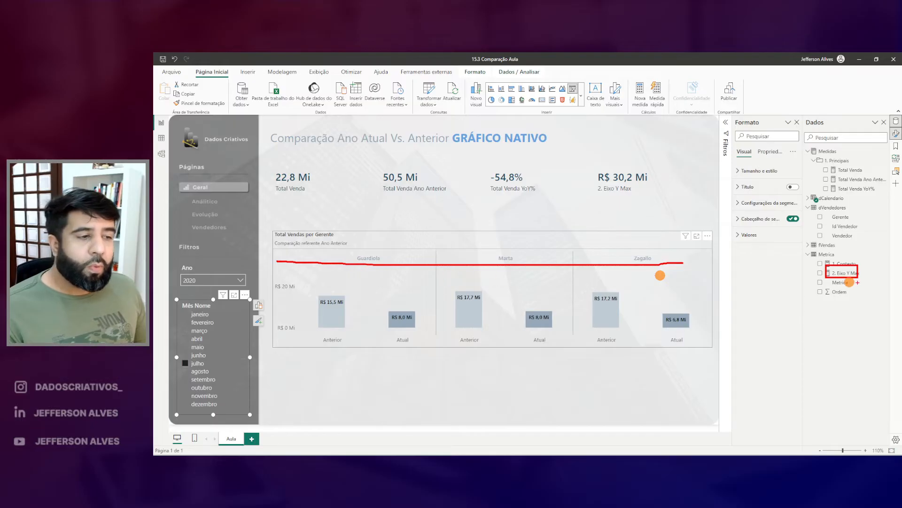
click(846, 272)
click(313, 209)
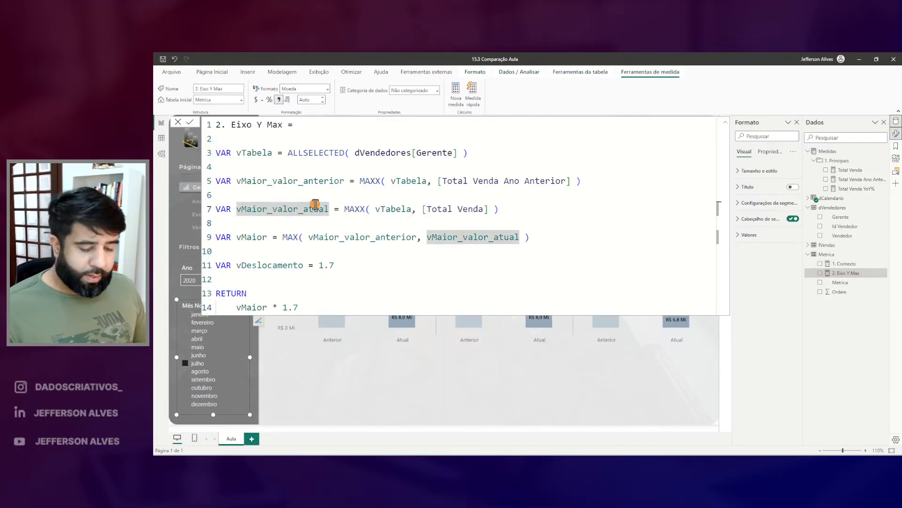
key(ctrl+a)
right_click(823, 256)
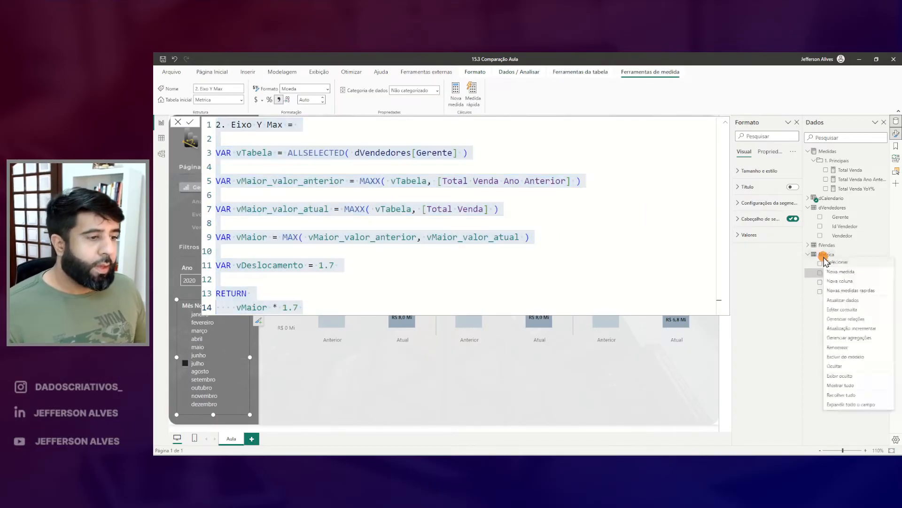
click(835, 272)
key(ctrl+v)
Name the copied measure 3. Linha and make it return vMaior * 1.5
drag(226, 125, 199, 126)
text(3.)
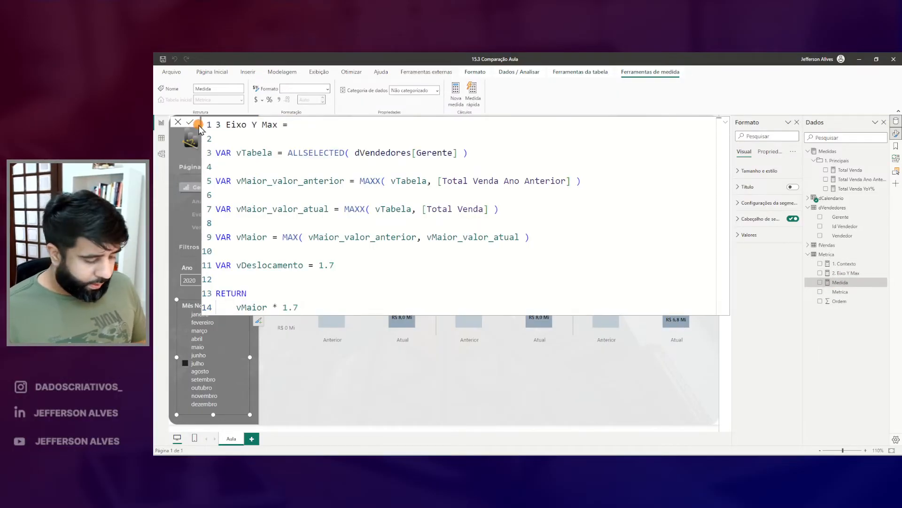
drag(283, 125, 232, 125)
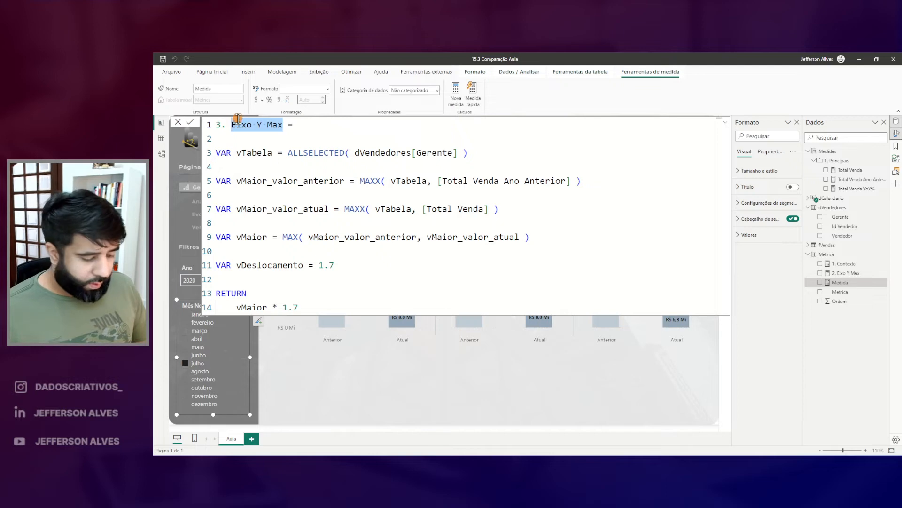
text(Linha)
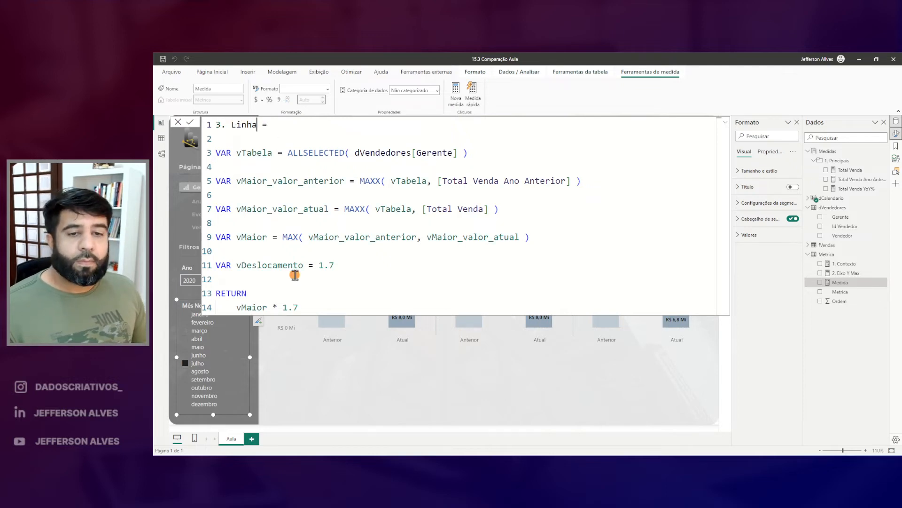
drag(272, 291, 304, 316)
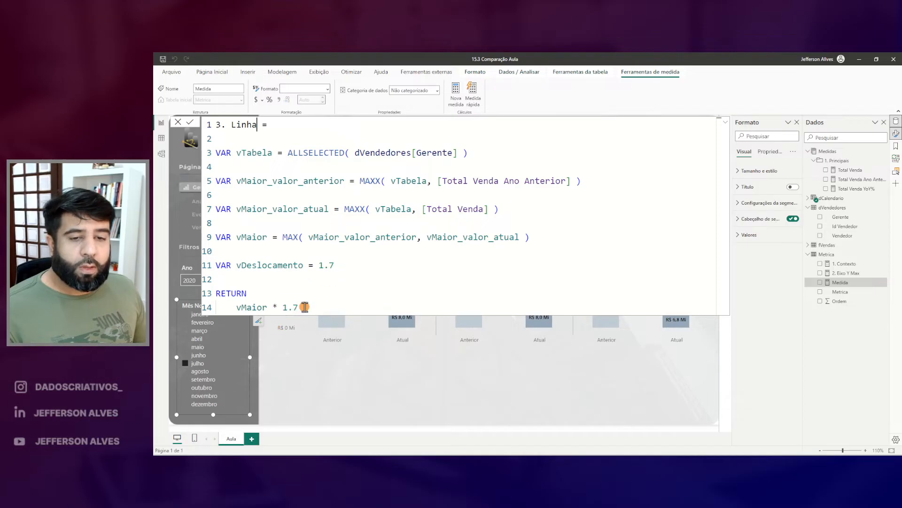
click(322, 301)
key(BackSpace)
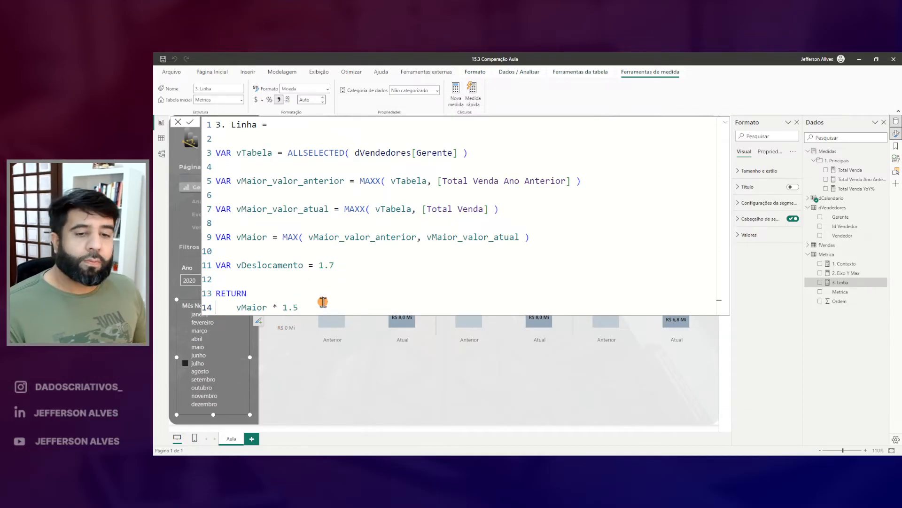
key(Return)
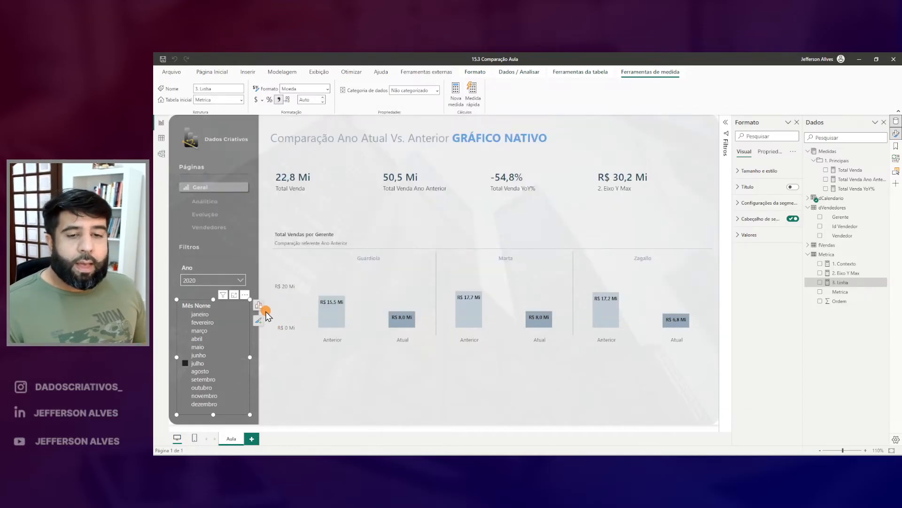
Add 3. Linha to the sales chart's line Y-axis and turn off the secondary Y-axis
click(329, 237)
click(264, 236)
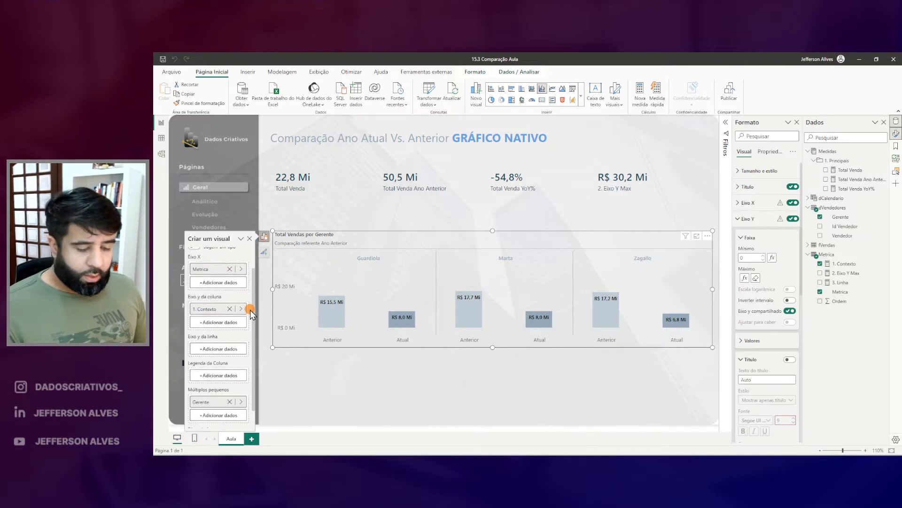
drag(839, 283, 218, 356)
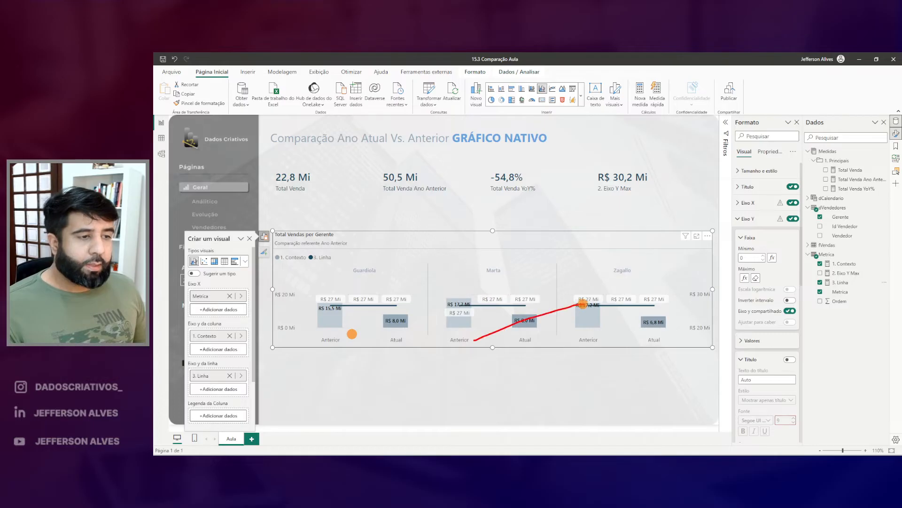
click(747, 226)
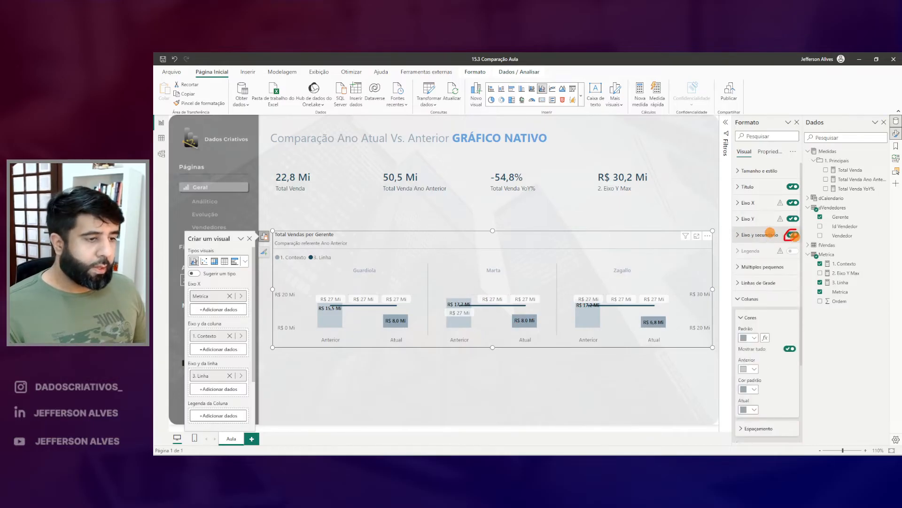
click(794, 235)
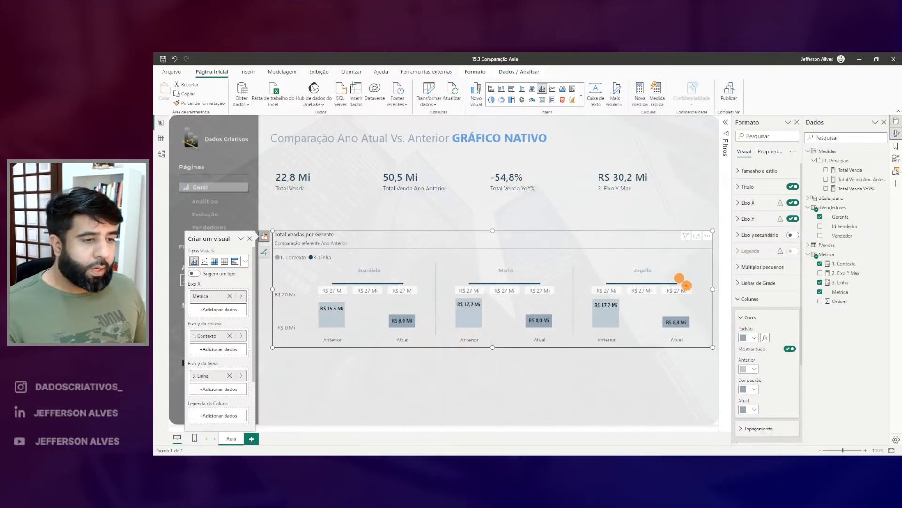
Turn off the data labels for the 3. Linha series in the sales chart
click(748, 299)
click(747, 350)
click(767, 386)
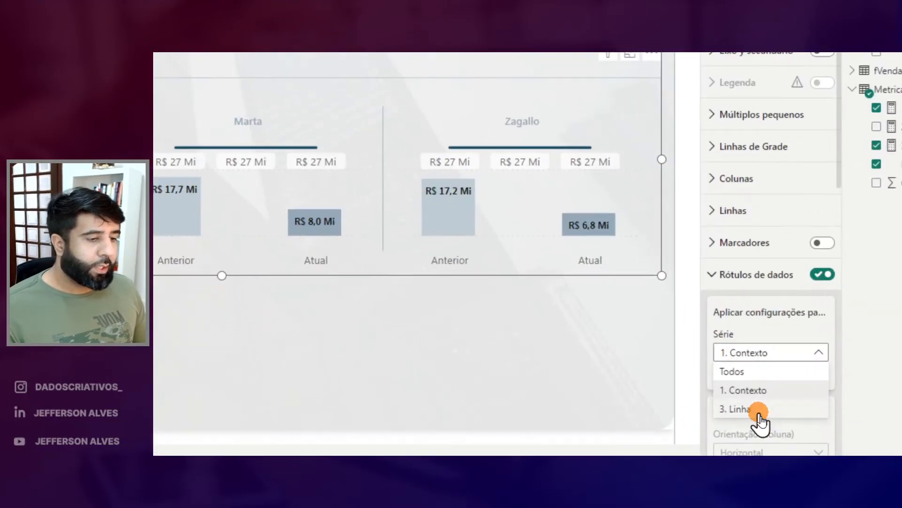
click(757, 413)
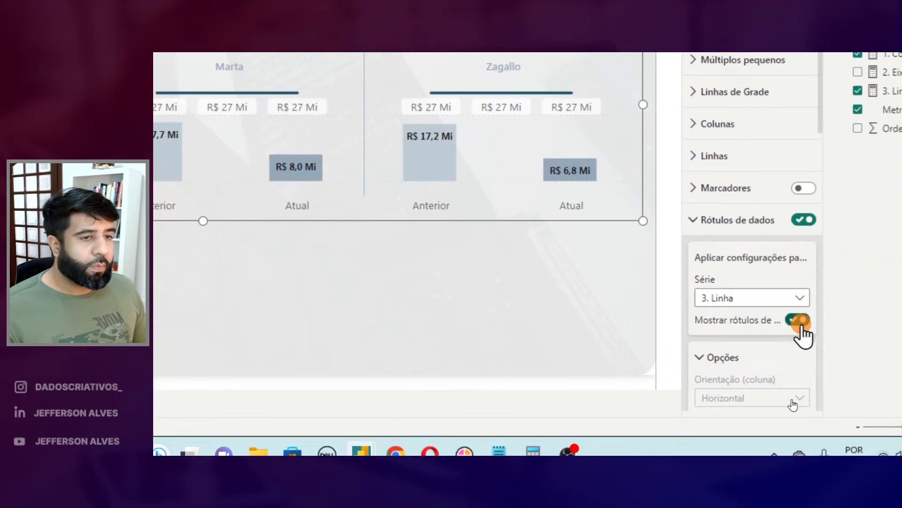
click(800, 322)
drag(332, 284, 403, 284)
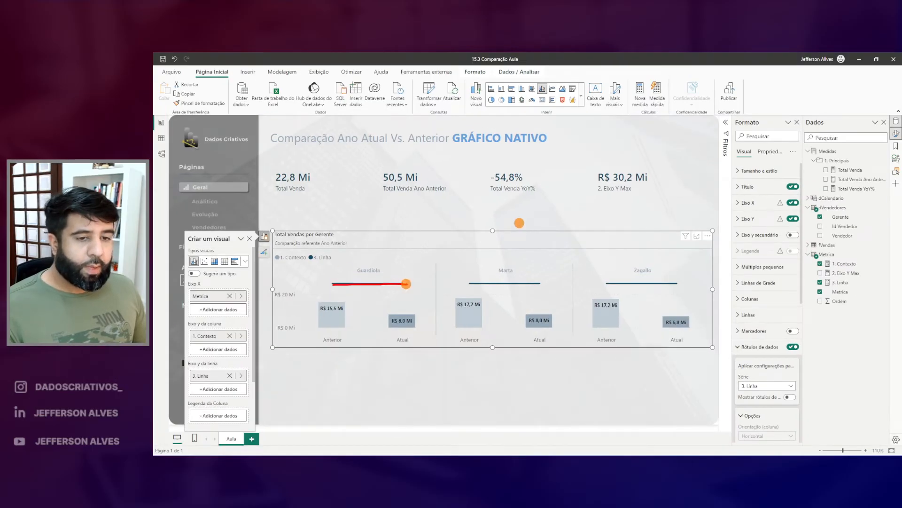
drag(475, 283, 530, 285)
drag(605, 288, 646, 285)
key(Escape)
key(ctrl+2)
drag(274, 272, 299, 338)
drag(279, 266, 284, 273)
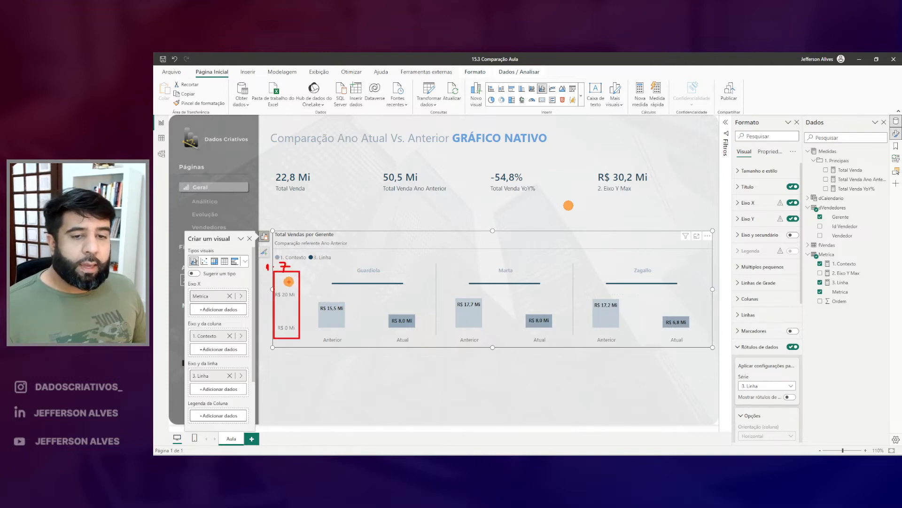
drag(469, 283, 532, 283)
drag(608, 284, 646, 283)
key(Escape)
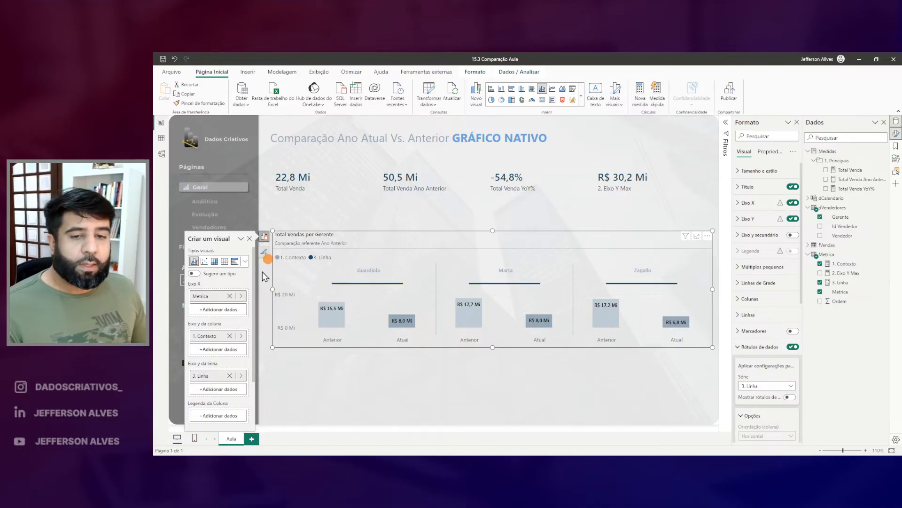
Set the report's month filter to janeiro and its year filter to 2019
click(262, 273)
click(198, 347)
click(194, 314)
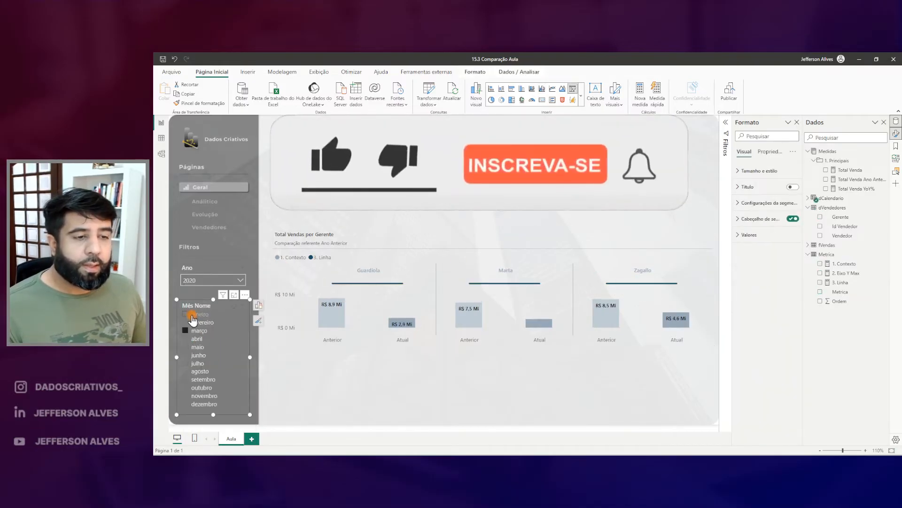
click(201, 281)
click(198, 202)
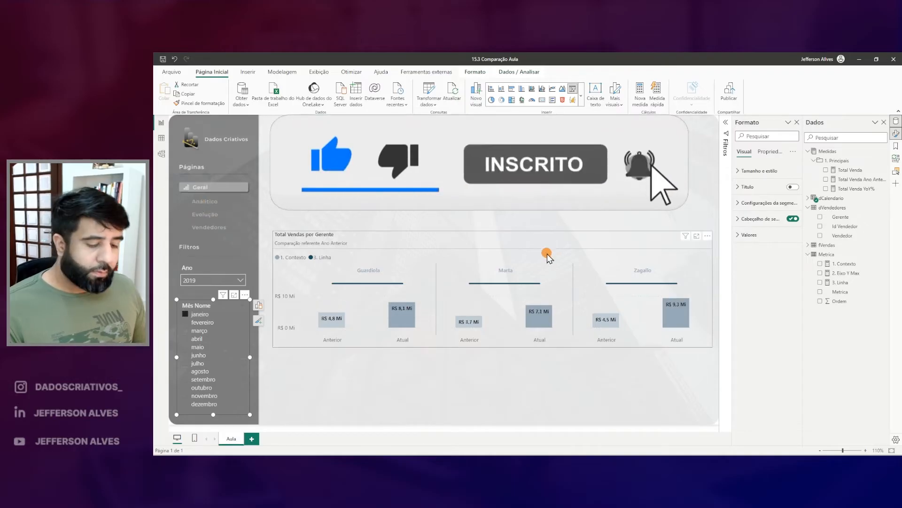
drag(329, 271, 413, 295)
key(Escape)
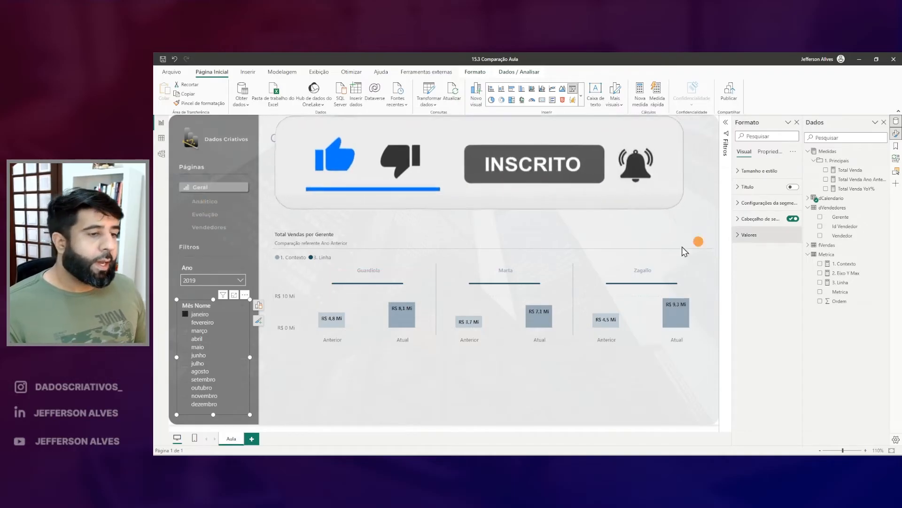
Change the 3. Linha line colour to the second-darkest shade of the grey-blue theme colour
click(684, 251)
click(750, 315)
scroll(753, 321, down, 3)
click(759, 309)
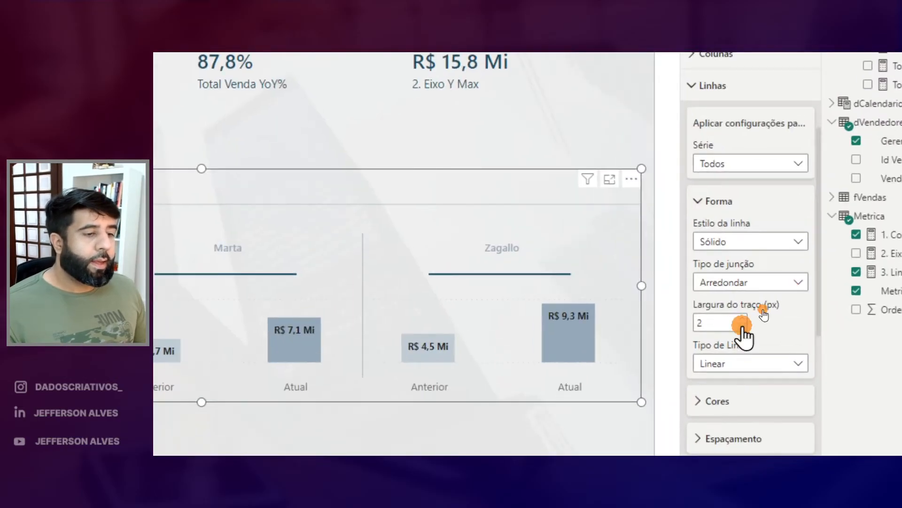
click(719, 400)
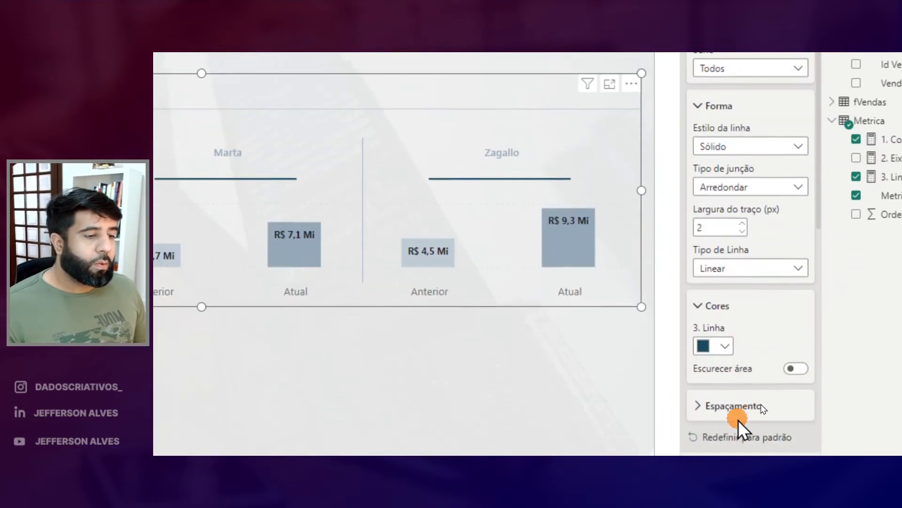
click(724, 351)
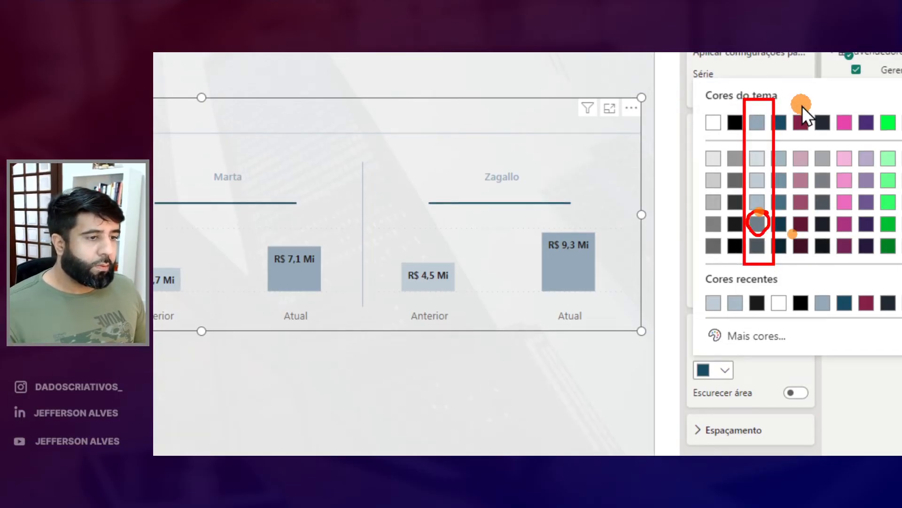
click(757, 223)
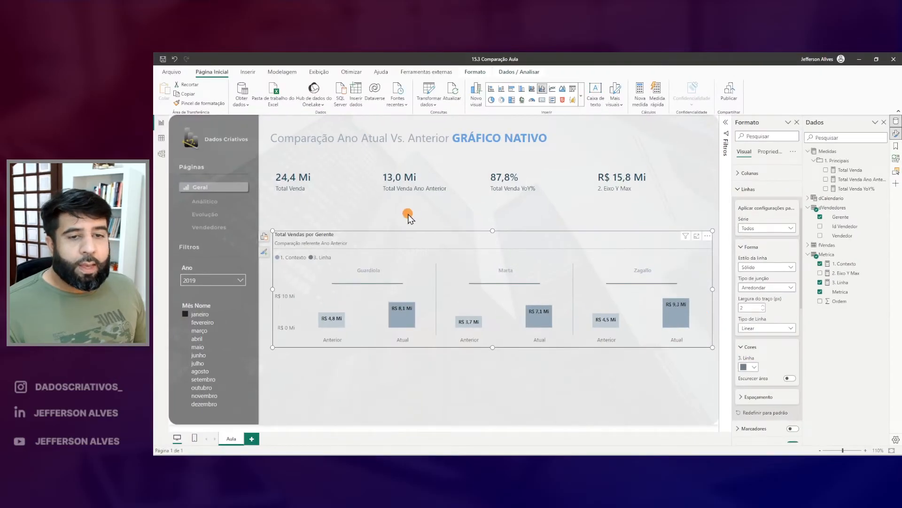
click(408, 213)
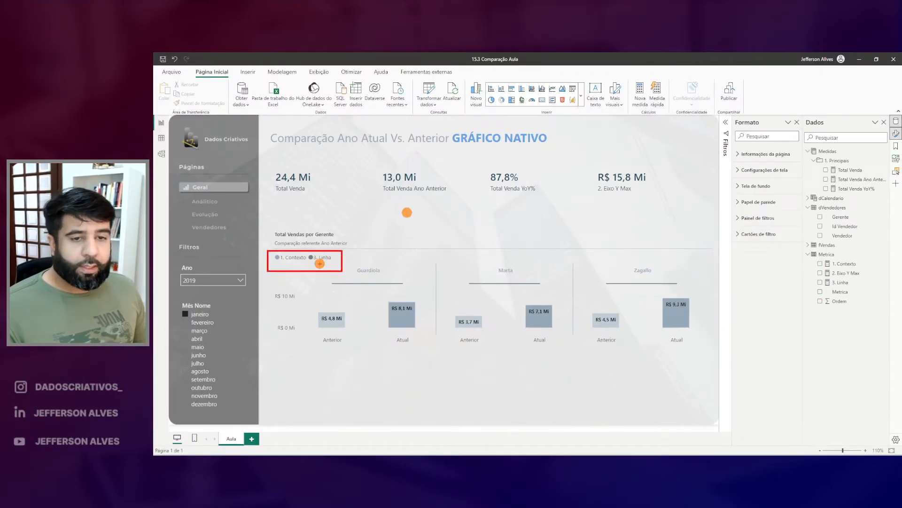
Examine the sales chart's legend and its legend setting, and view the chart in focus mode before returning to the report
click(423, 234)
drag(484, 238, 676, 237)
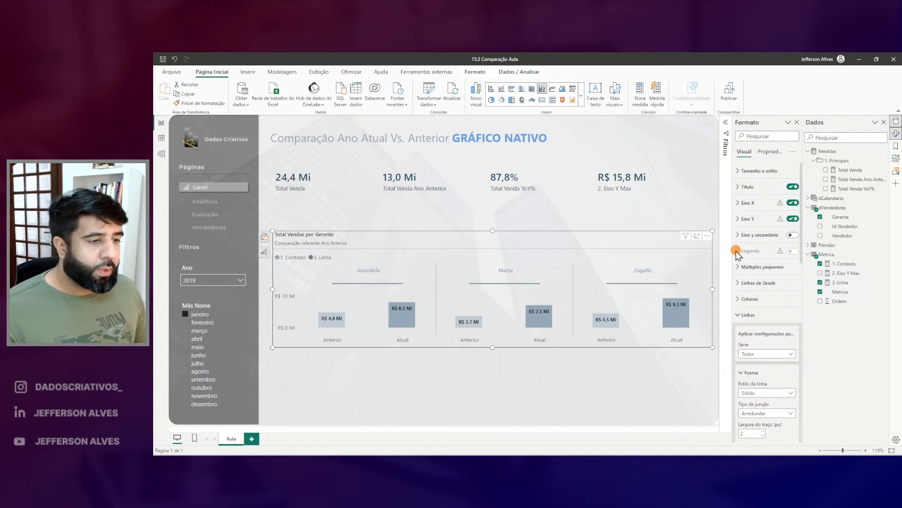
drag(727, 242, 802, 262)
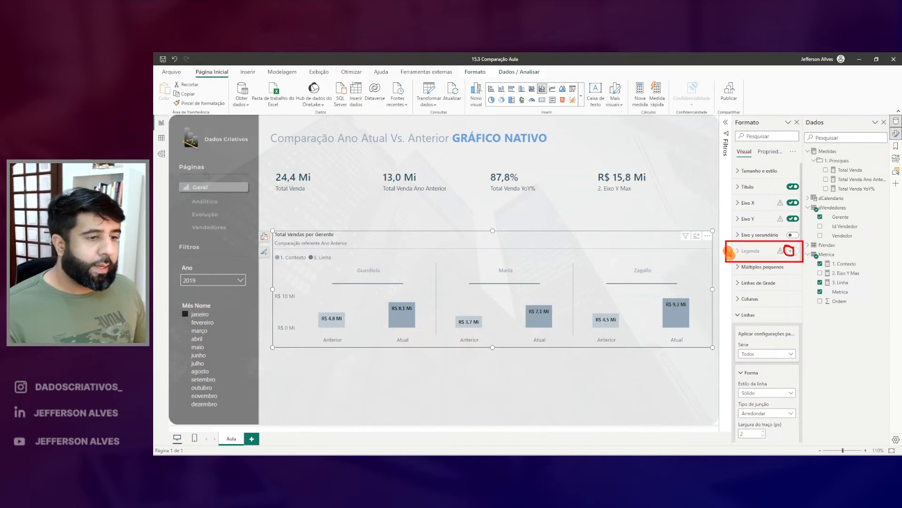
click(697, 236)
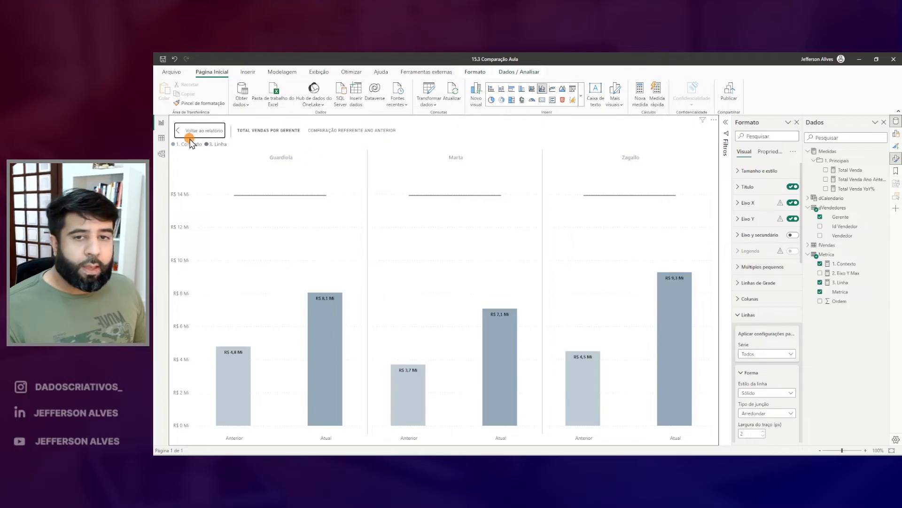
click(190, 131)
drag(732, 241, 799, 264)
drag(759, 113, 757, 112)
mouse_move(325, 251)
mouse_down()
mouse_move(364, 266)
mouse_move(363, 247)
mouse_up()
key(Escape)
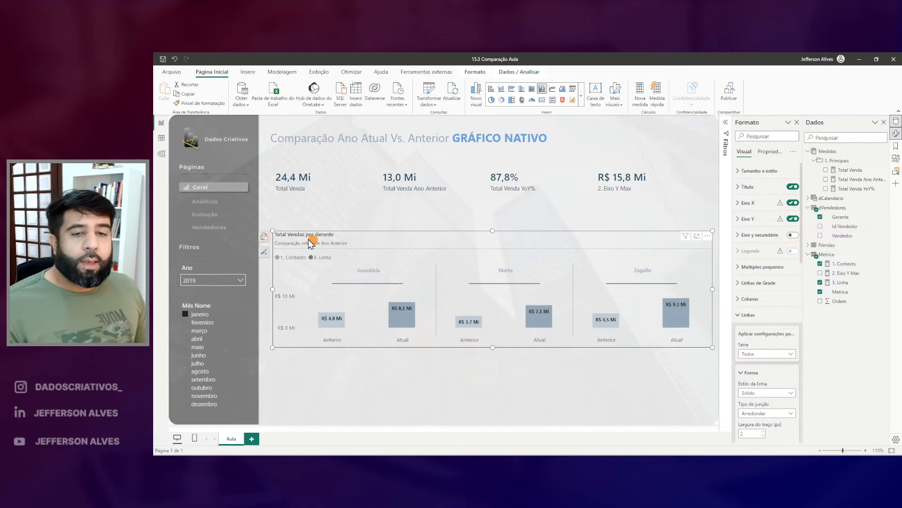
Remove the Gerente field from the sales chart's small multiples
click(263, 240)
scroll(227, 319, down, 3)
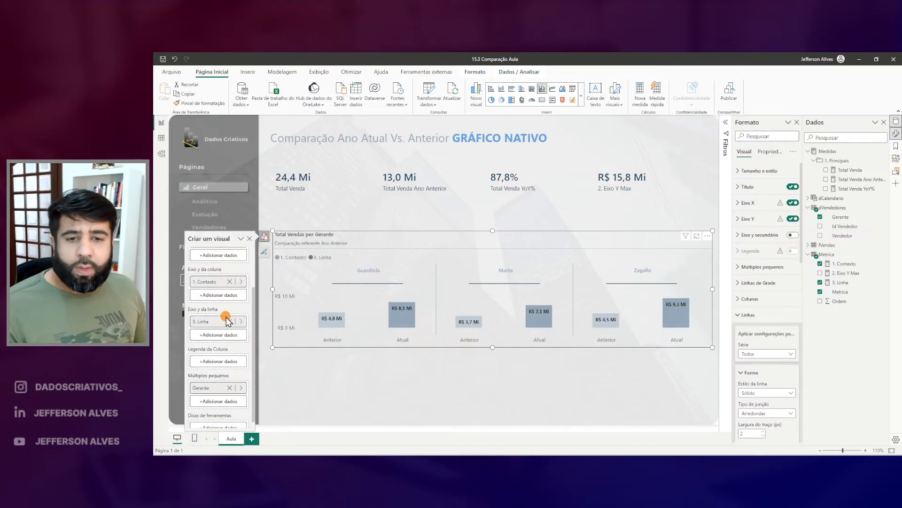
scroll(228, 324, down, 1)
drag(179, 367, 253, 397)
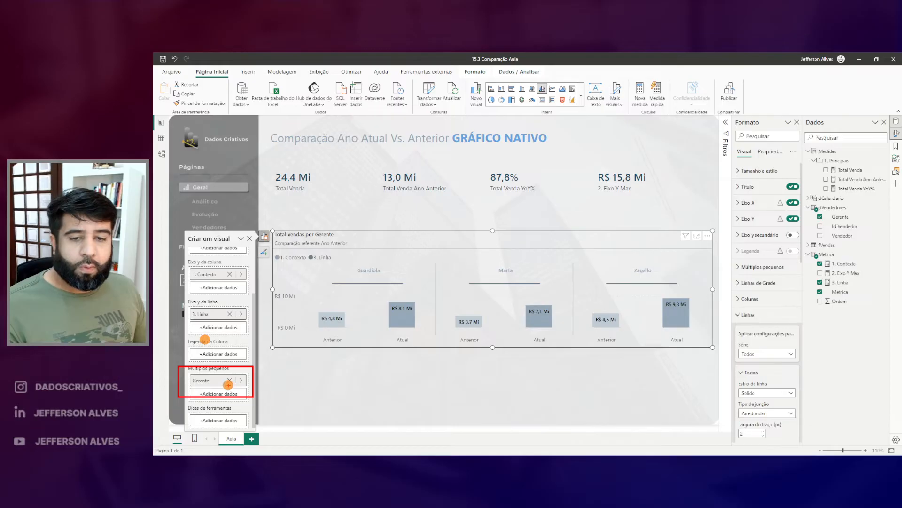
key(Escape)
click(229, 379)
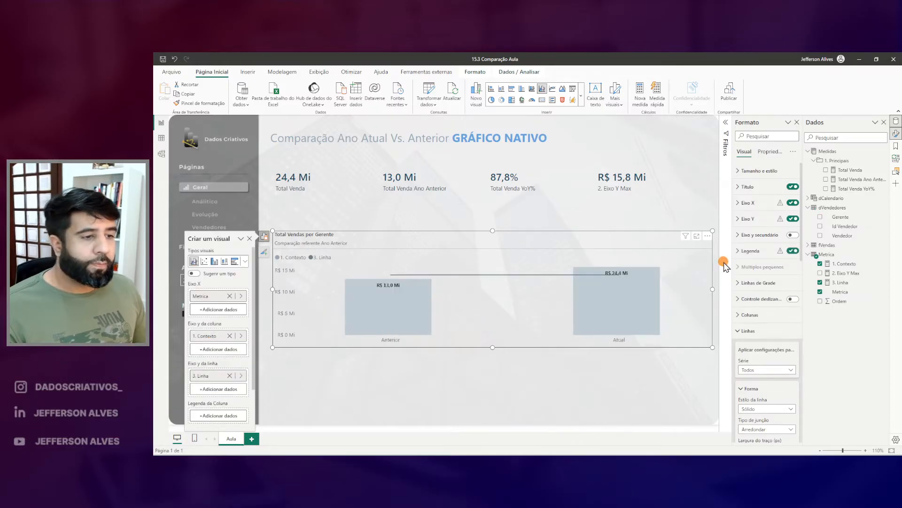
Turn off the sales chart's legend
drag(735, 246, 807, 272)
key(Escape)
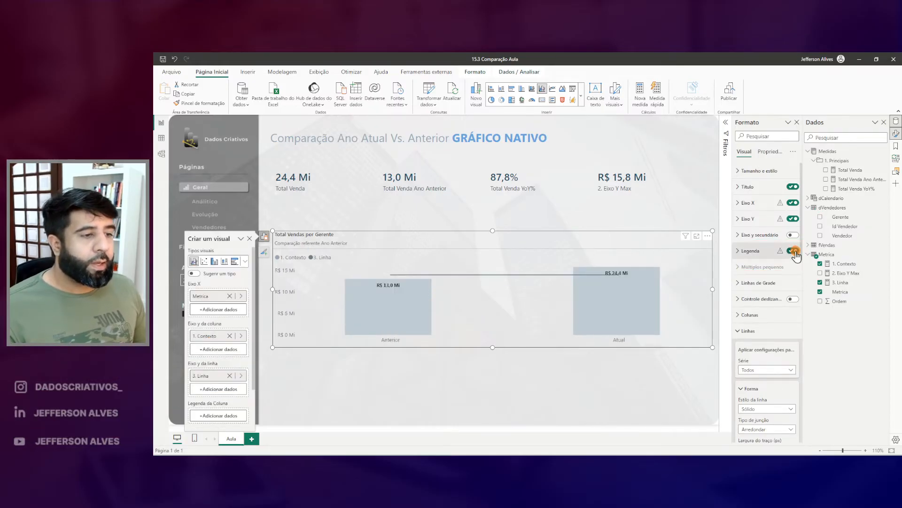
click(794, 251)
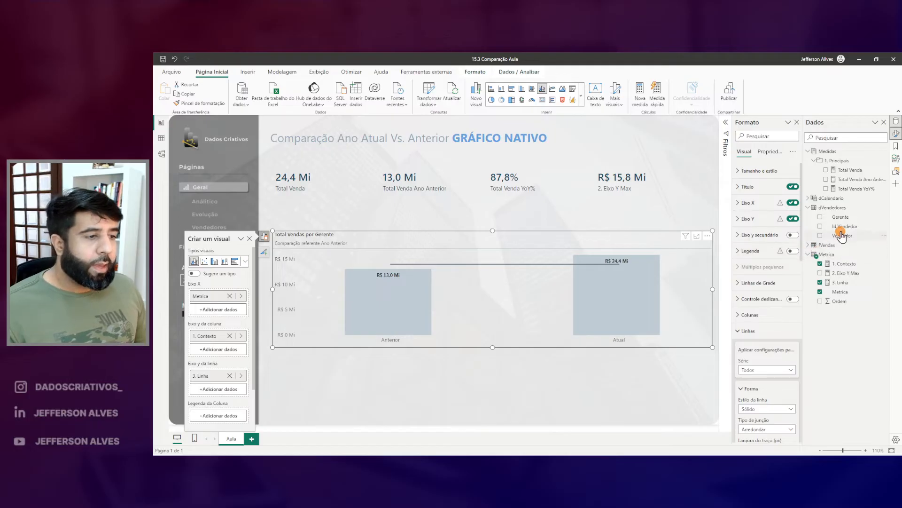
Add the Gerente field from dVendedores back to the sales chart's small multiples
drag(840, 216, 224, 430)
scroll(230, 371, down, 2)
drag(832, 217, 240, 397)
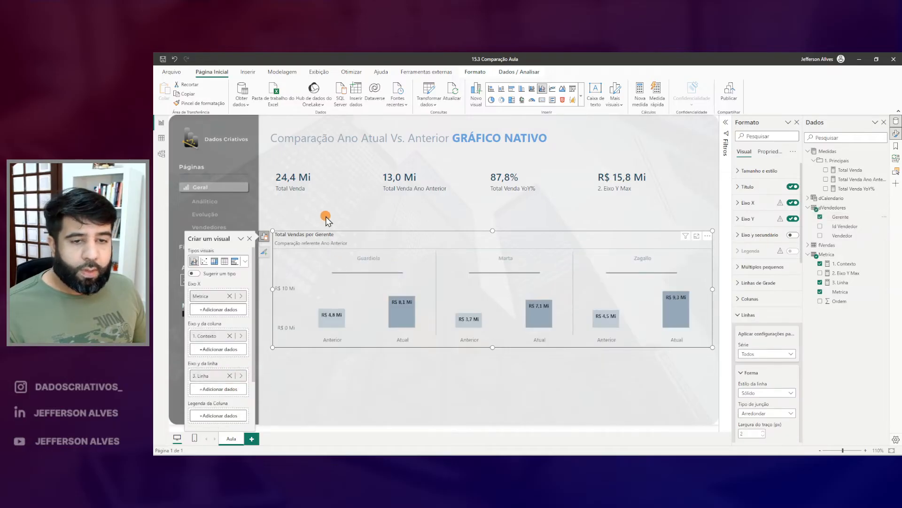
Examine the connecting lines in the Total Vendas por Gerente chart against the variation labels and markers in the 15.2 Comparação Final report
drag(279, 253, 329, 254)
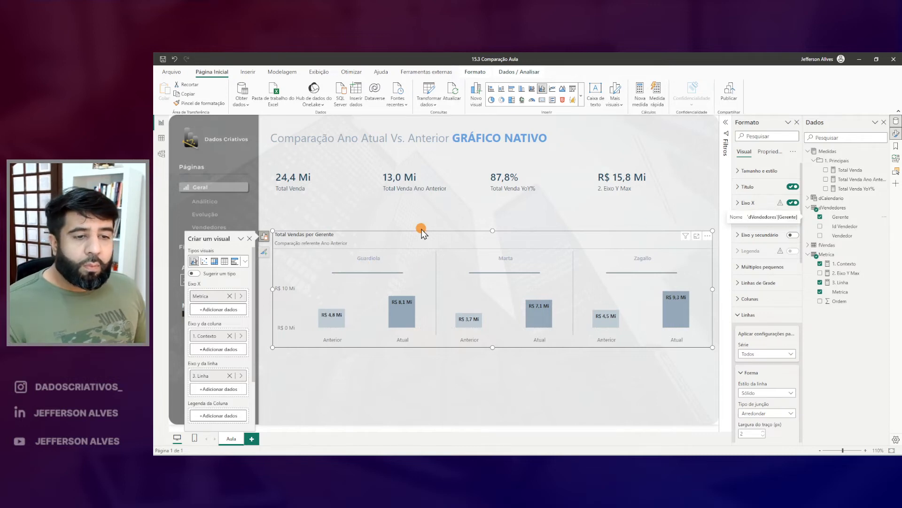
drag(475, 273, 532, 270)
drag(622, 275, 651, 271)
drag(336, 275, 368, 274)
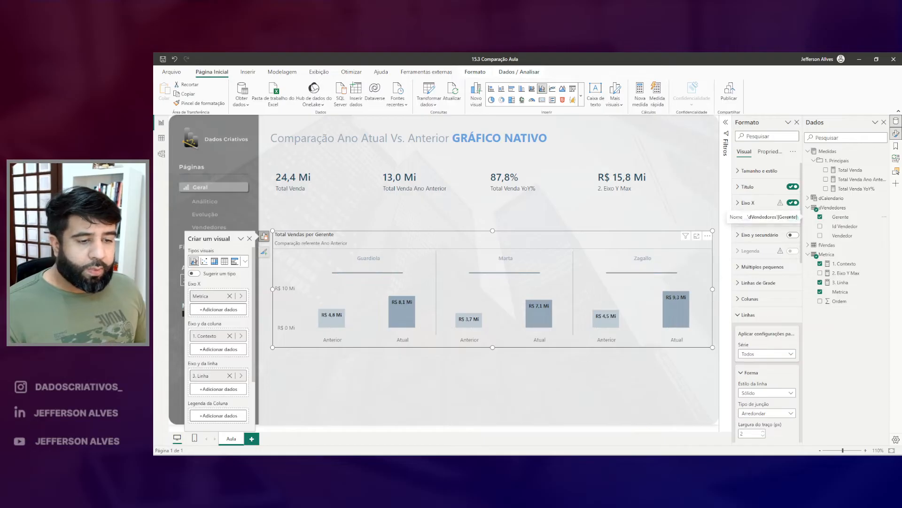
mouse_move(599, 410)
click(544, 402)
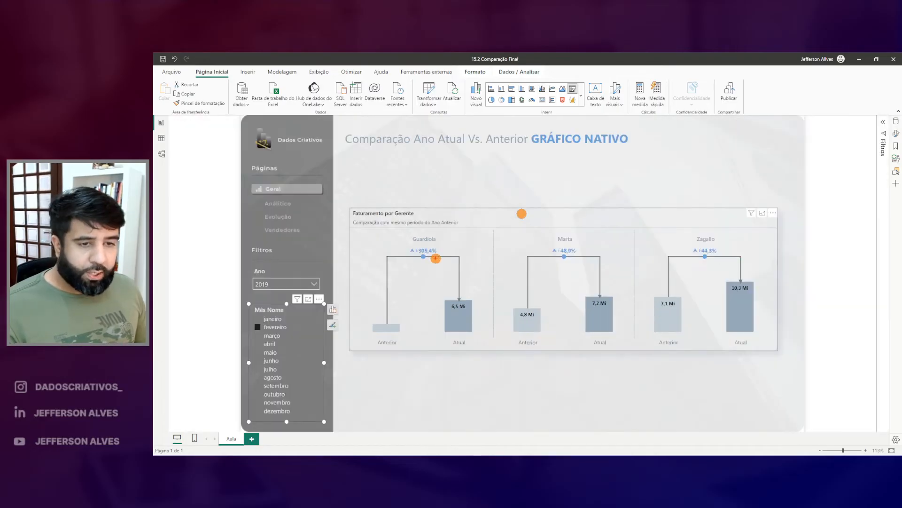
drag(411, 244, 438, 255)
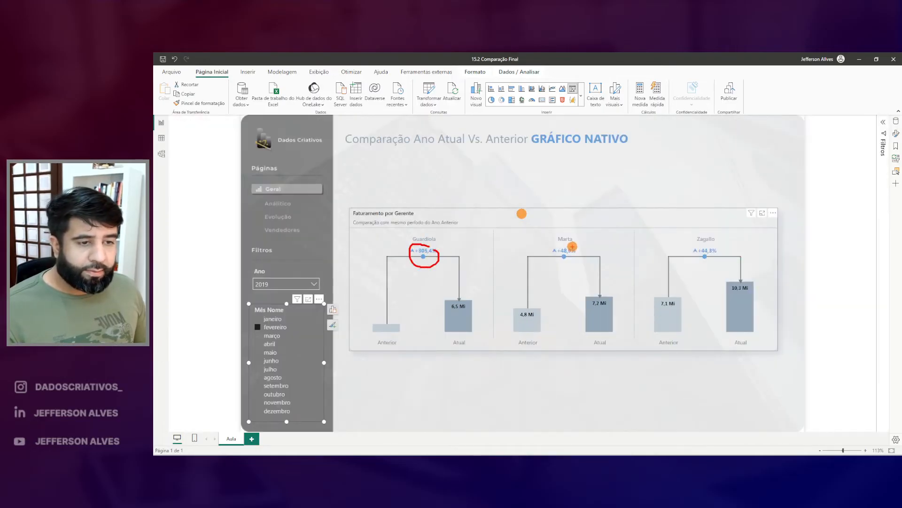
drag(562, 264, 573, 240)
drag(702, 245, 708, 246)
key(Escape)
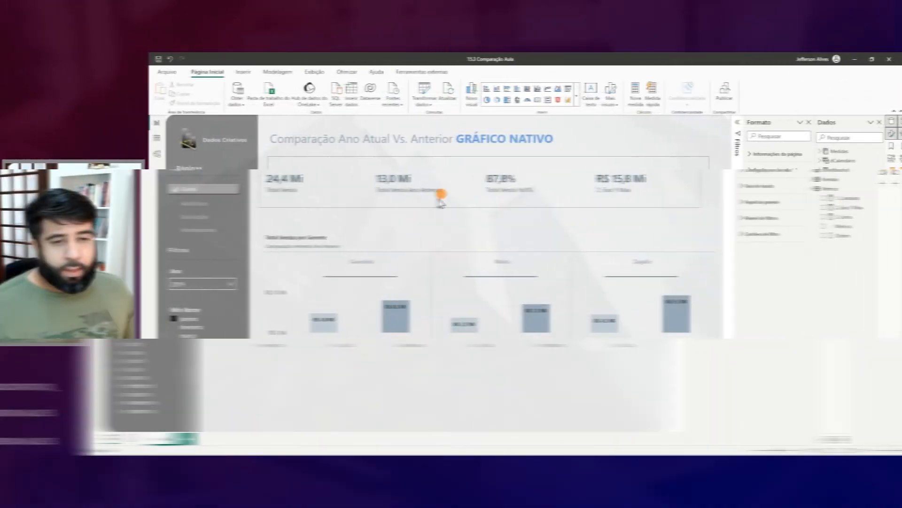
Turn off the Y axis of the Total Vendas por Gerente chart in the 15.3 Comparação Aula report
click(420, 235)
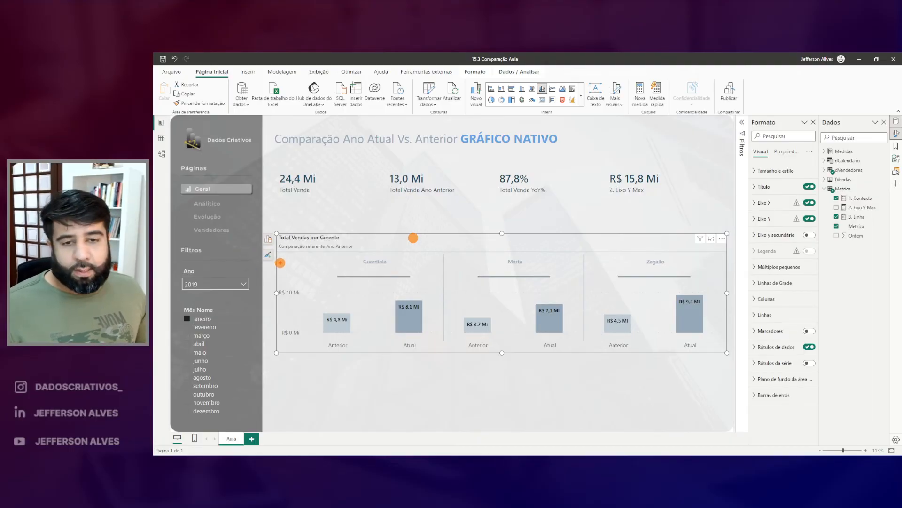
drag(278, 251, 307, 348)
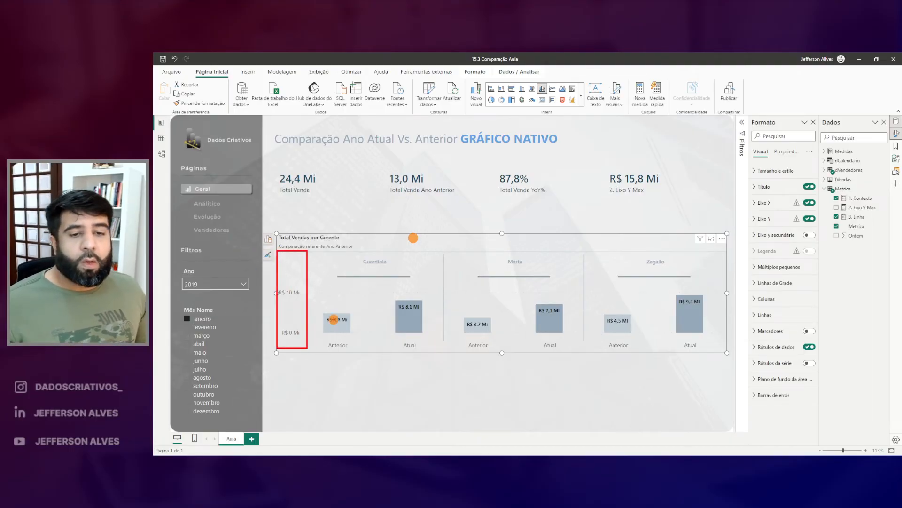
drag(539, 311, 559, 309)
drag(292, 283, 270, 245)
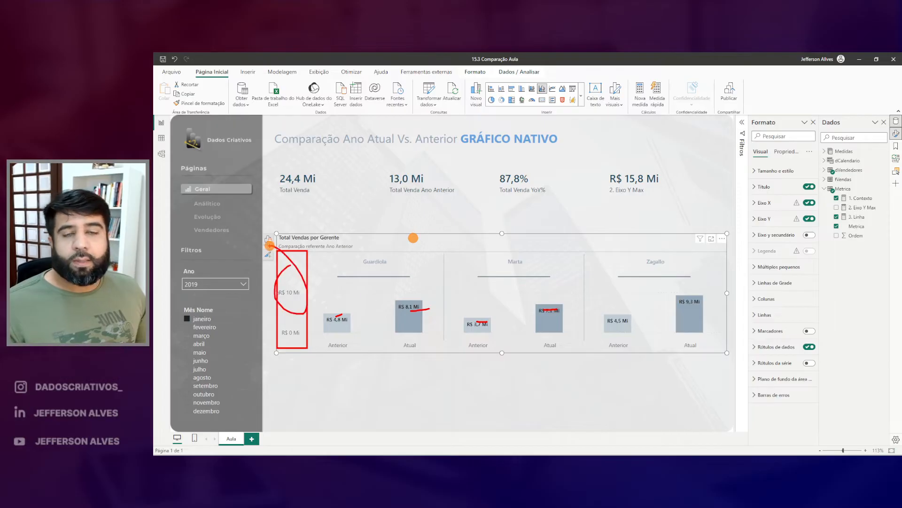
click(810, 218)
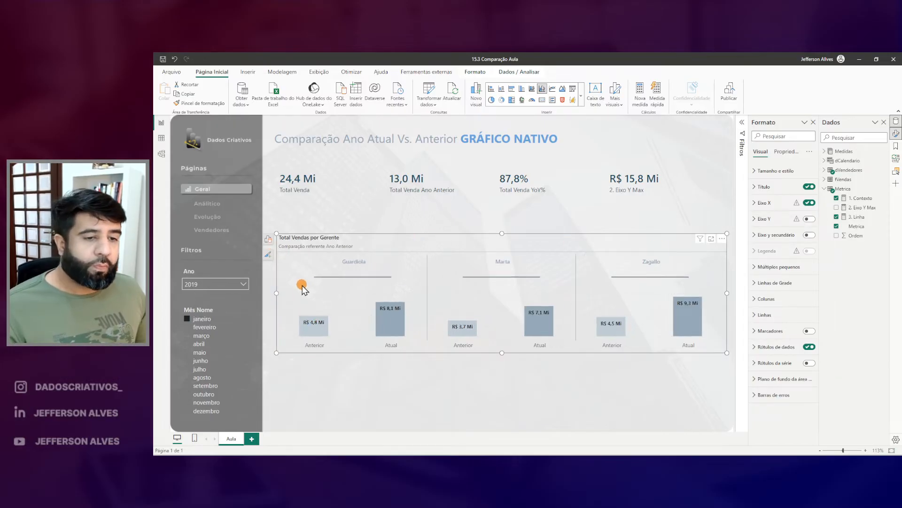
Examine the Metrica table's rows and the position of its blank category between Anterior and Atual in each manager's chart panel
click(162, 138)
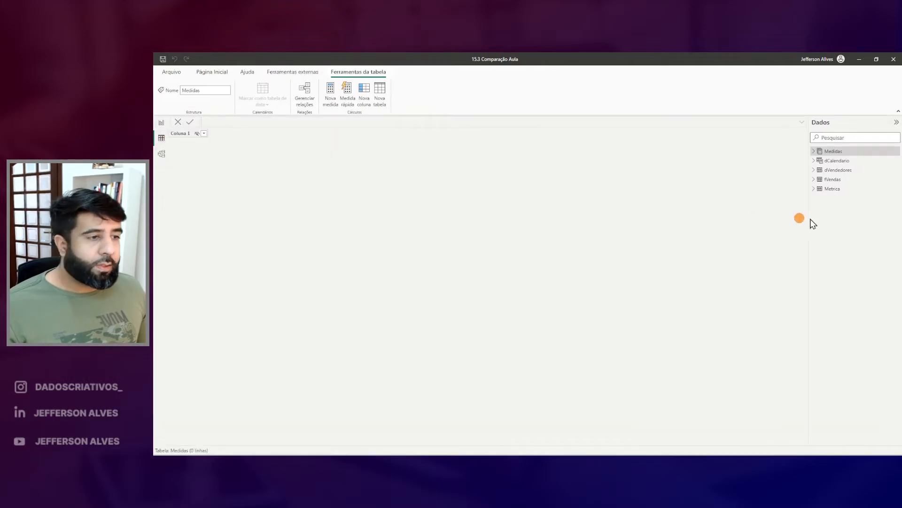
click(832, 189)
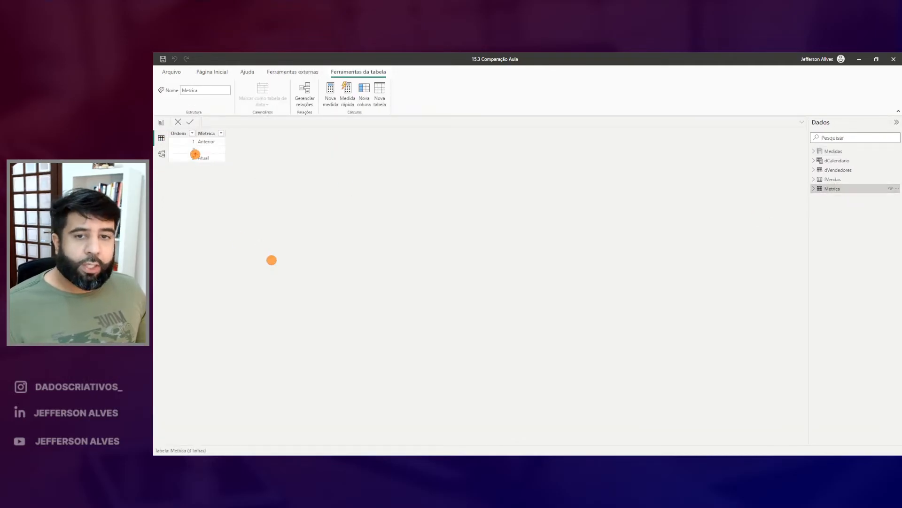
drag(171, 143, 231, 156)
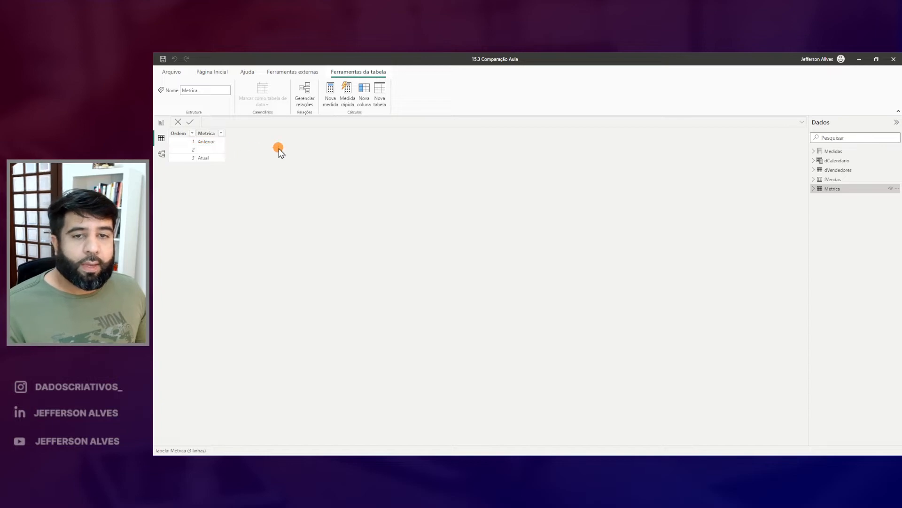
click(162, 123)
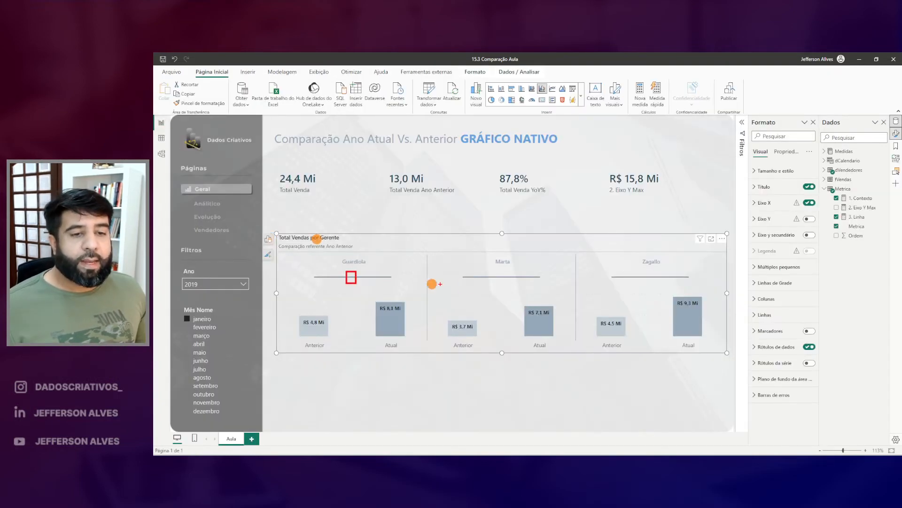
drag(498, 273, 506, 282)
drag(476, 324, 520, 324)
drag(626, 325, 678, 325)
drag(645, 273, 648, 278)
key(Escape)
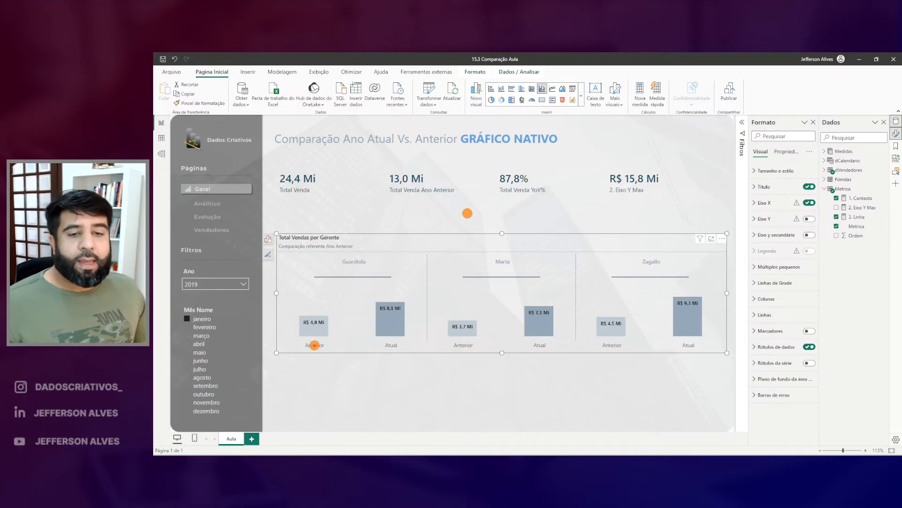
drag(308, 344, 324, 351)
drag(378, 339, 400, 351)
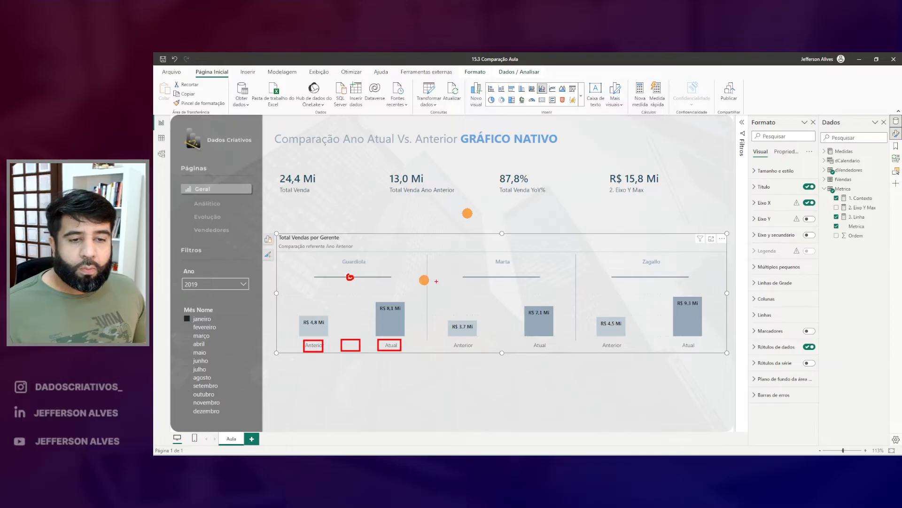
drag(488, 281, 517, 354)
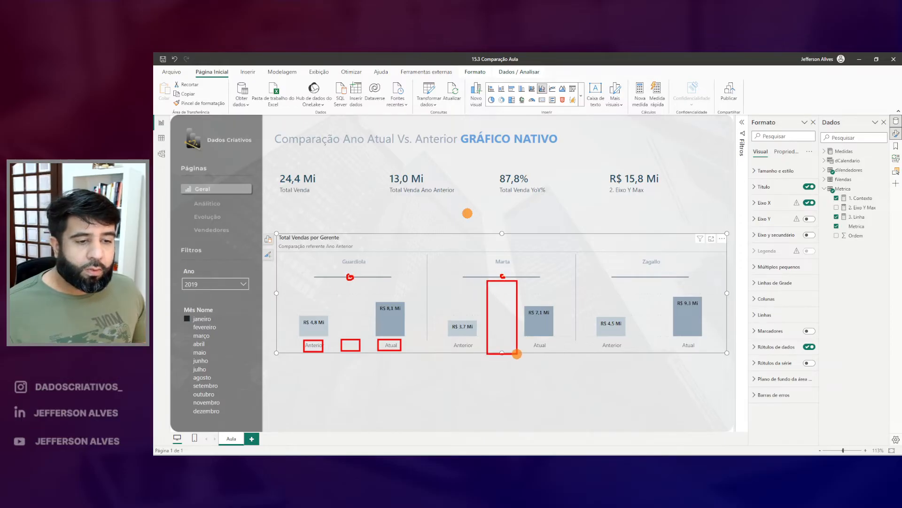
key(Escape)
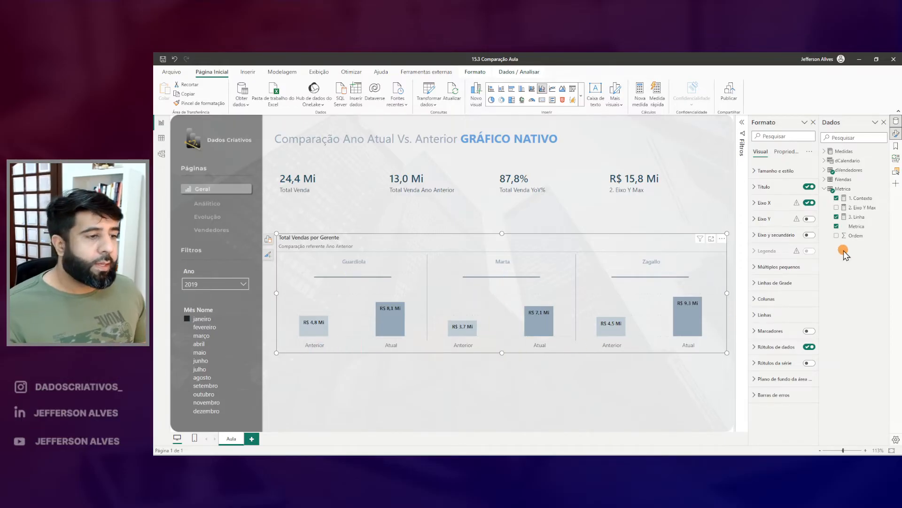
Create a new measure named "4. Variacao" in the Metrica table
right_click(841, 189)
click(825, 203)
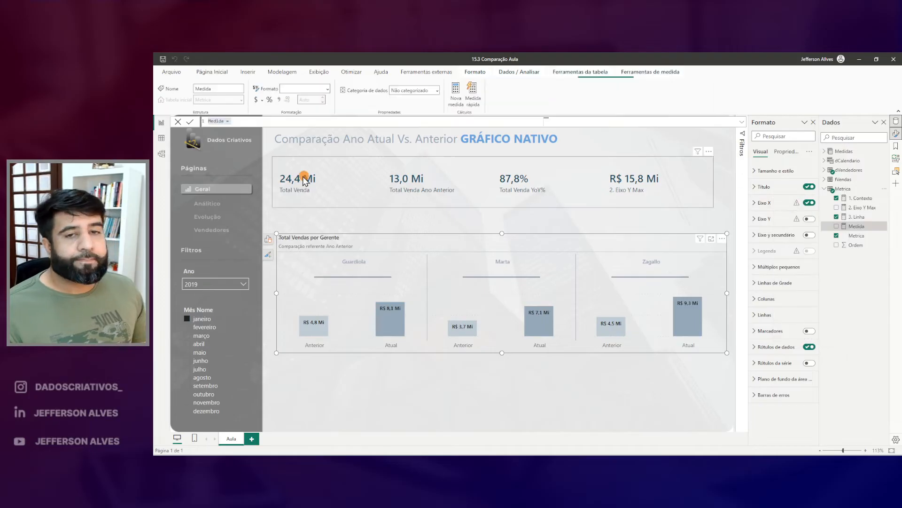
scroll(231, 134, up, 4)
scroll(282, 122, up, 4)
text(4. Vari)
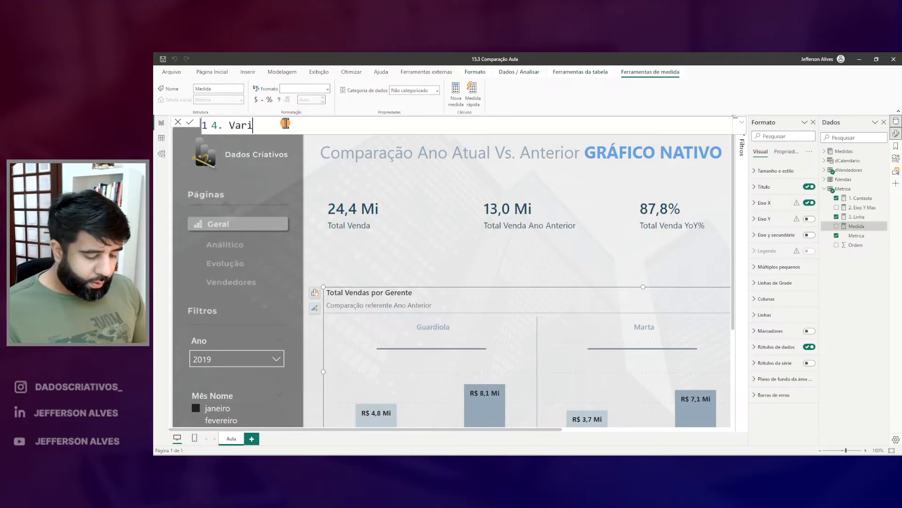
text(acao)
key(shift+Return)
key(shift+Return)
Declare the variable vContexto in the measure as SELECTEDVALUE( Metrica[Metrica] )
text(VAR vContexto = sele)
key(Down)
key(Down)
key(Down)
key(Down)
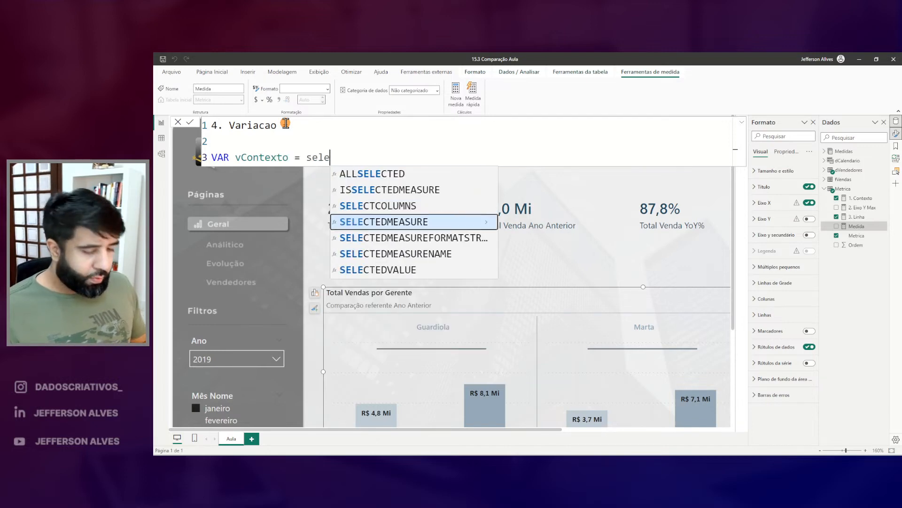
key(Tab)
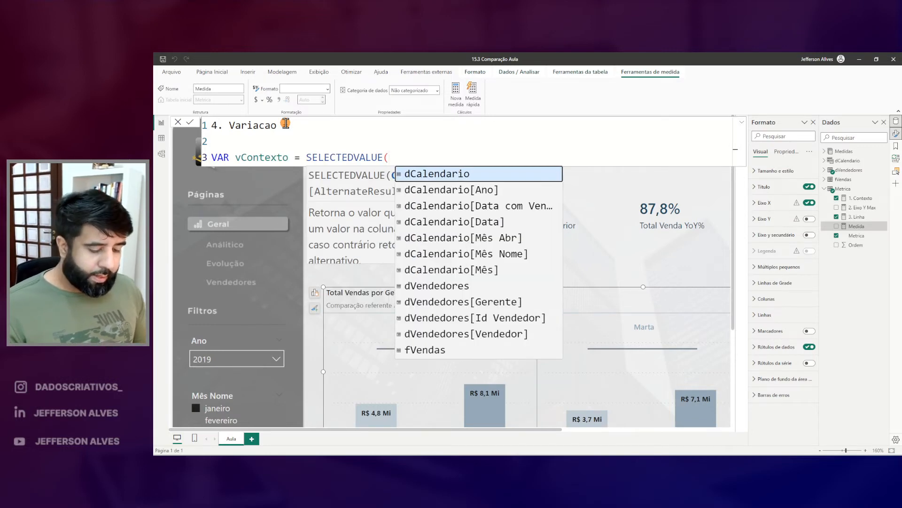
text(met)
key(Down)
key(Tab)
text())
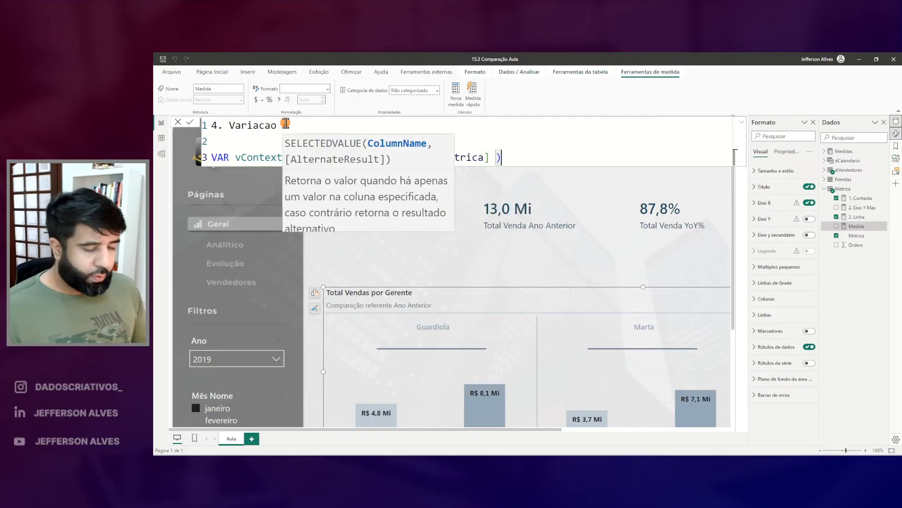
Add a RETURN block with an IF function that tests whether vContexto = ""
key(shift+Return)
key(shift+Return)
text(RETURN)
key(shift+Return)
key(Tab)
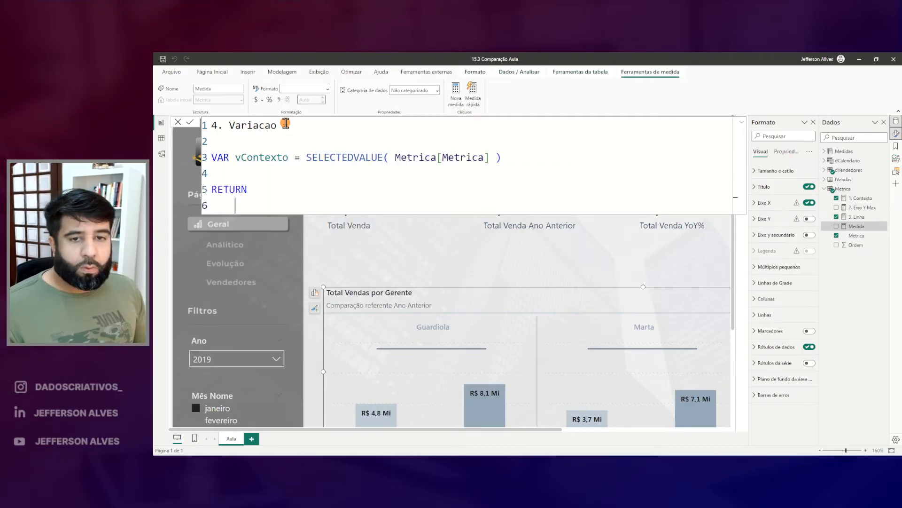
text(i)
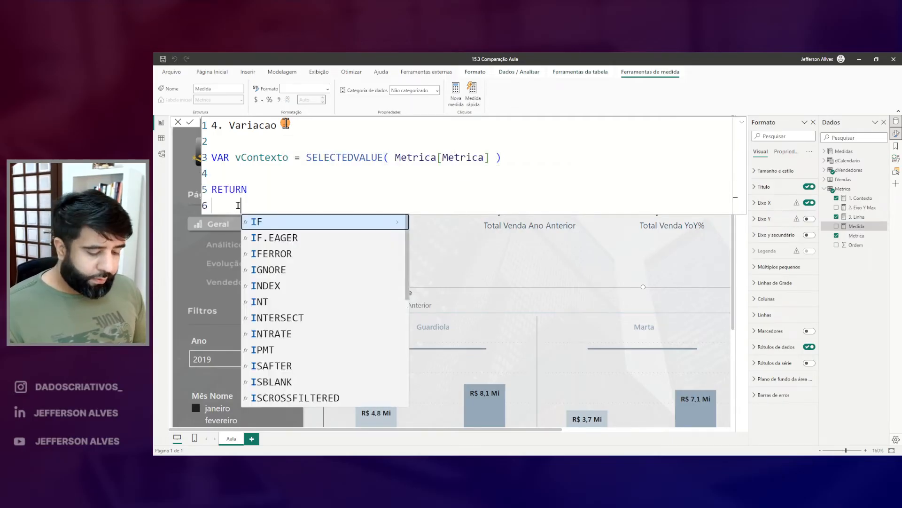
key(Tab)
key(shift+Return)
key(Tab)
text(vCon)
key(Tab)
text(= "")
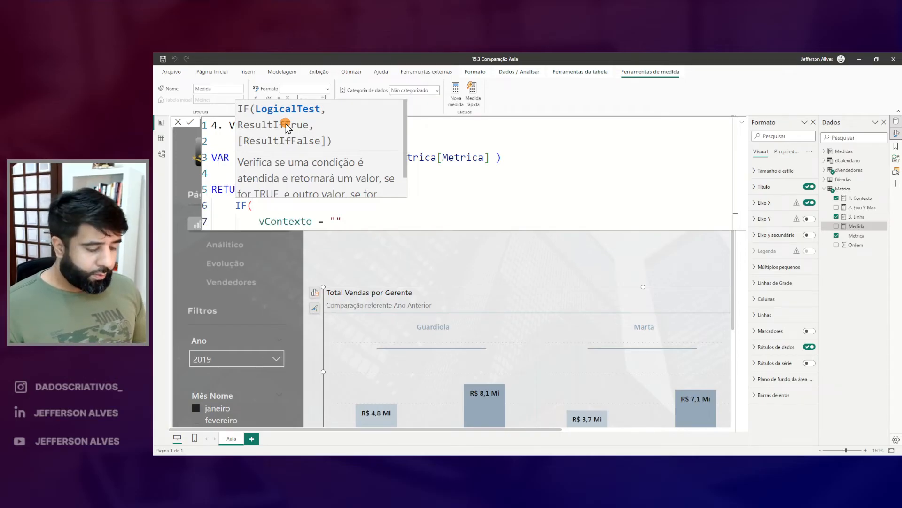
Complete the IF with [3. Linha] as the true result and BLANK() as the false result, and commit the measure
text(,)
key(shift+Return)
key(Tab)
text([3)
key(Tab)
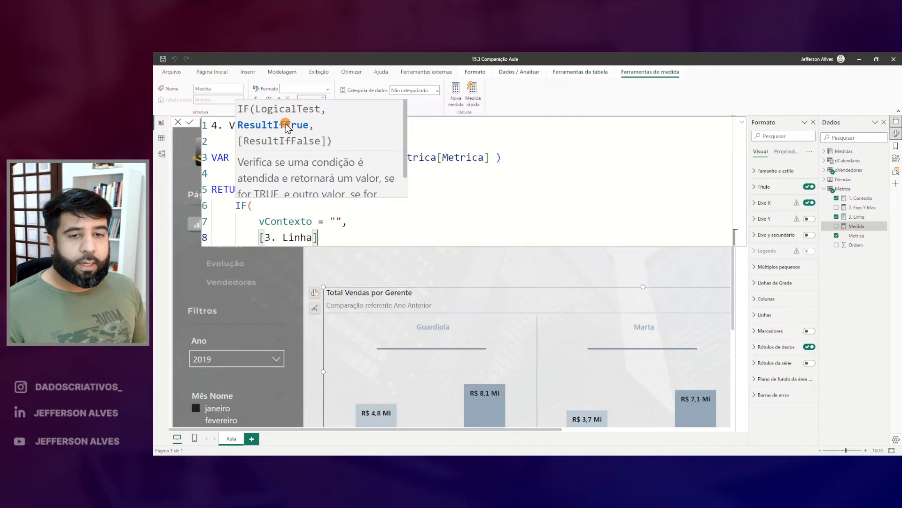
key(shift+Return)
key(BackSpace)
text(,)
key(shift+Return)
key(Tab)
text(BL)
key(Tab)
text(())
key(shift+Return)
key(shift+Tab)
text())
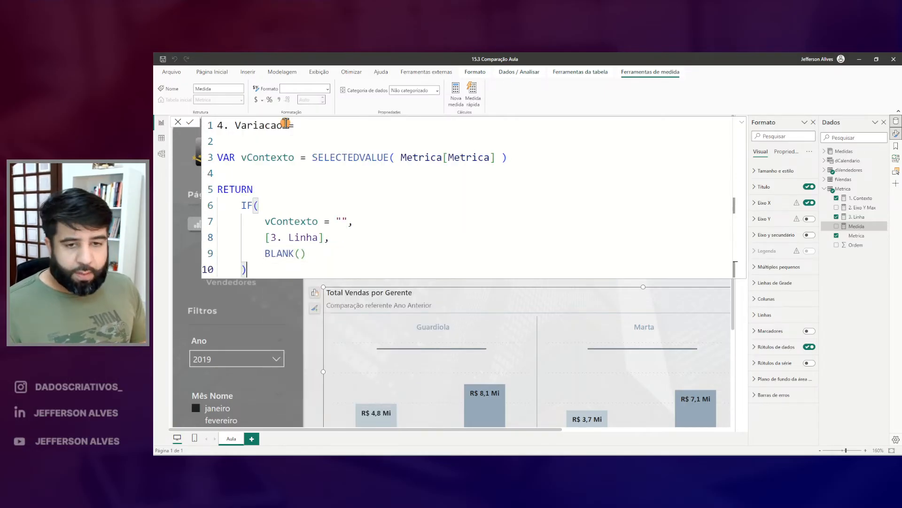
key(Return)
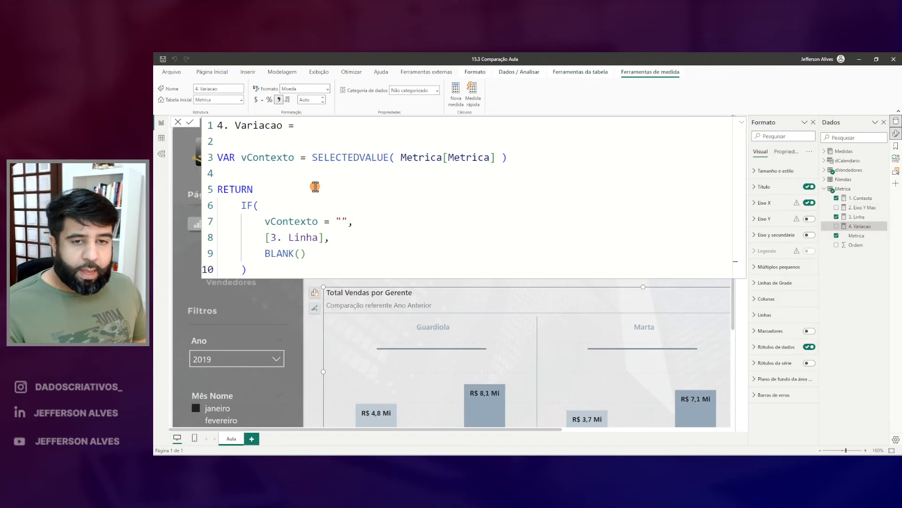
Fit the report to the page and add the 4. Variacao measure to the line y-axis of the Total Vendas por Gerente chart
click(317, 187)
key(Escape)
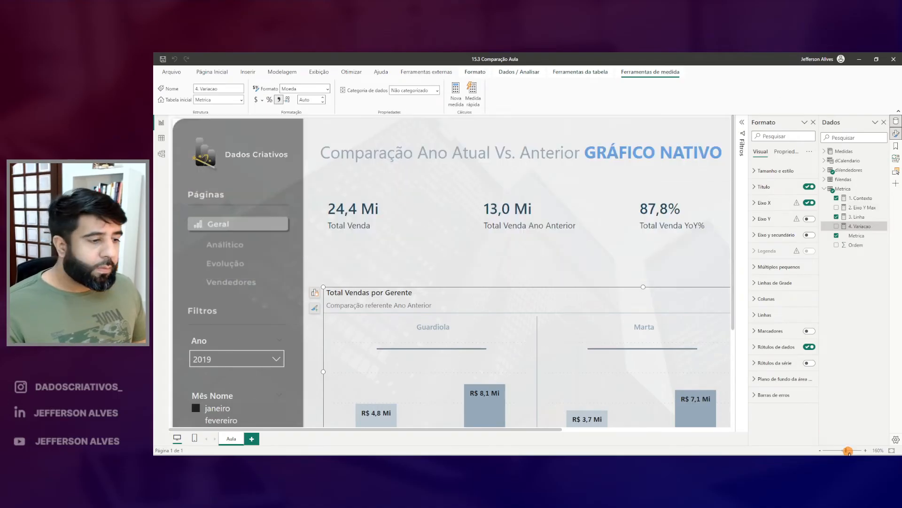
click(892, 450)
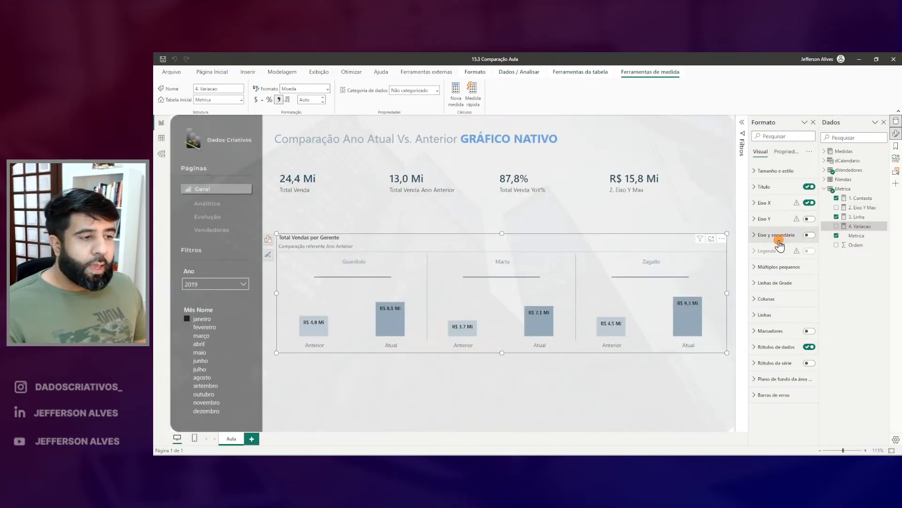
click(268, 238)
scroll(237, 310, down, 1)
drag(838, 224, 232, 364)
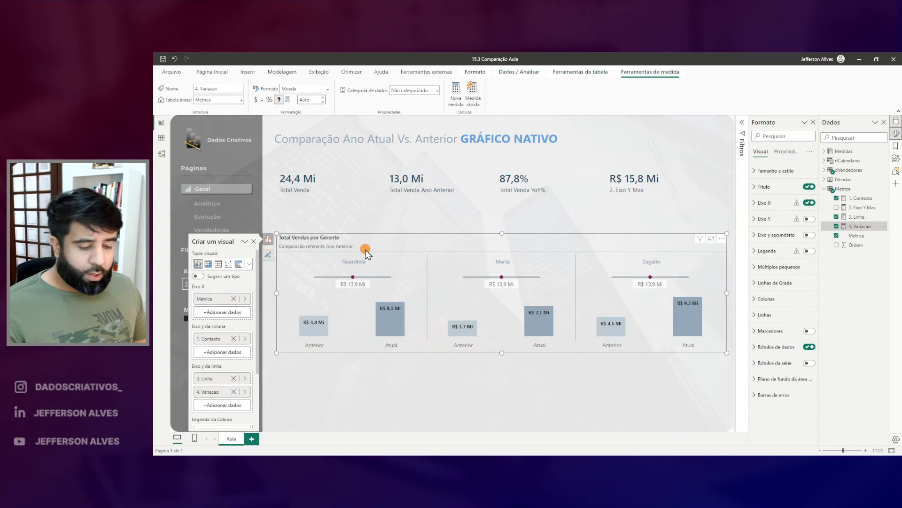
Examine the new middle points and labels in each manager's panel alongside the vContexto variable and IF block of 4. Variacao
drag(340, 269, 361, 289)
drag(491, 268, 516, 292)
mouse_move(504, 335)
mouse_down()
mouse_move(518, 349)
mouse_move(516, 336)
mouse_up()
mouse_move(648, 339)
mouse_down()
mouse_move(644, 353)
mouse_move(662, 347)
mouse_up()
key(Escape)
click(861, 227)
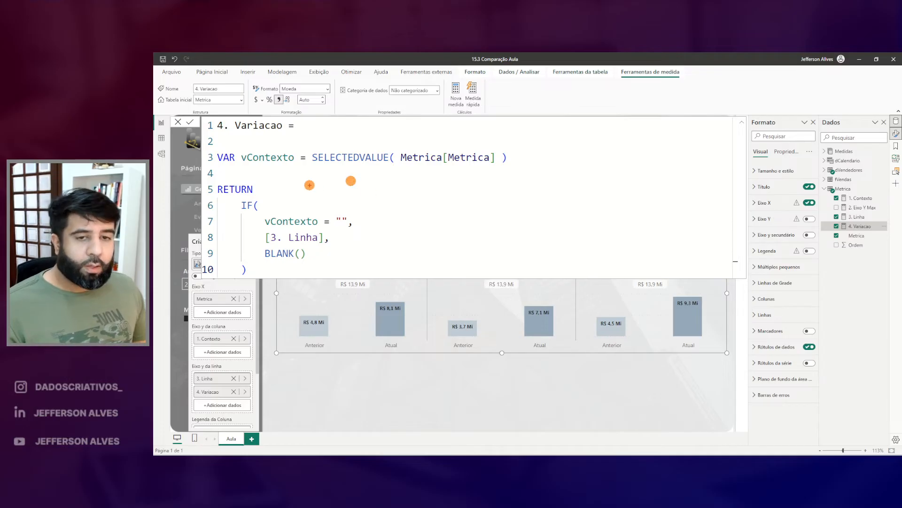
click(307, 181)
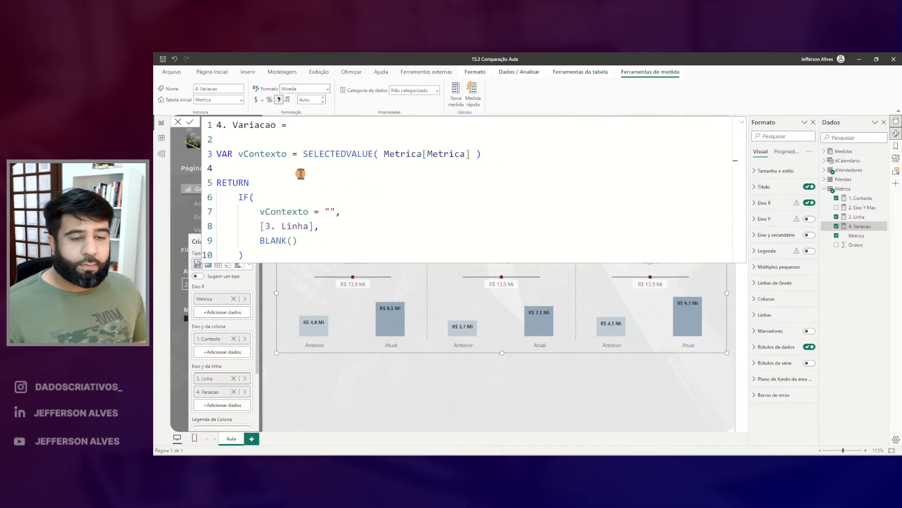
drag(234, 143, 292, 166)
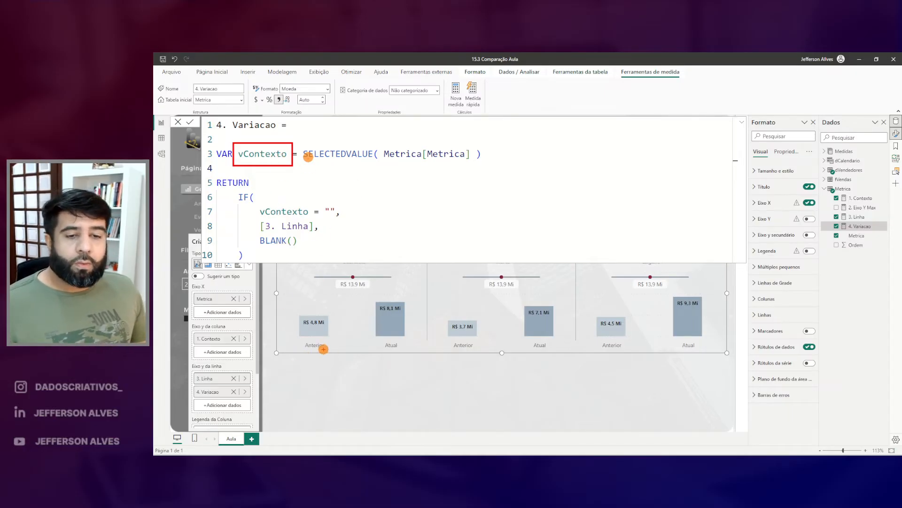
mouse_move(230, 186)
mouse_down()
mouse_move(330, 258)
mouse_move(357, 259)
mouse_up()
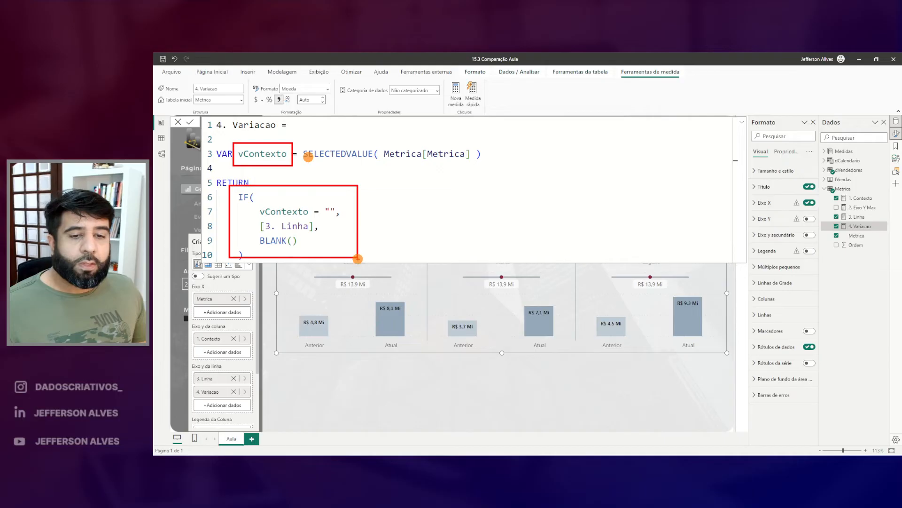
Examine how the IF in 4. Variacao applies to the Anterior, blank and Atual categories of the chart, and leave formula editing
drag(297, 336, 332, 360)
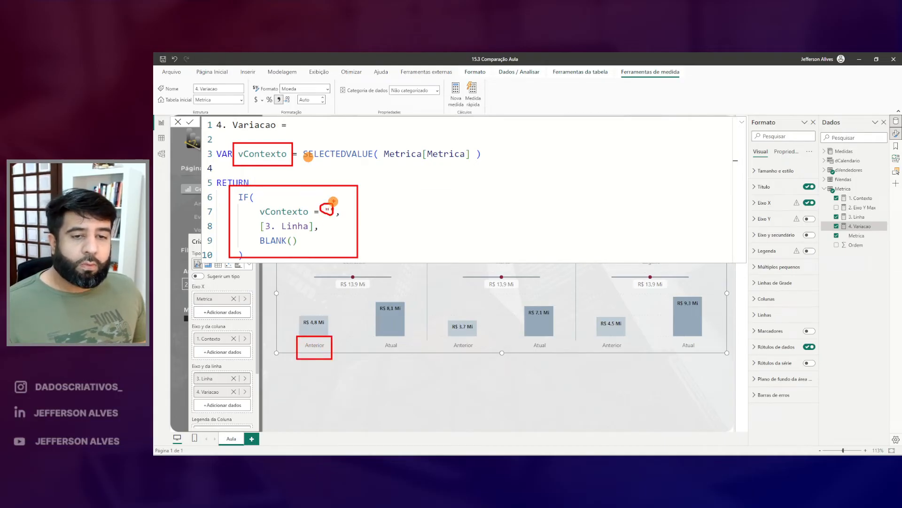
drag(256, 237, 299, 248)
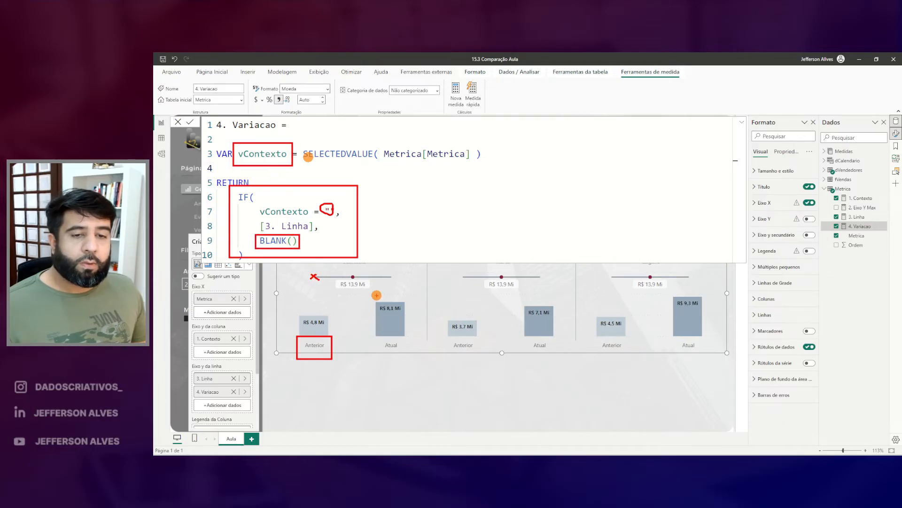
key(Escape)
key(ctrl+2)
drag(337, 335, 366, 350)
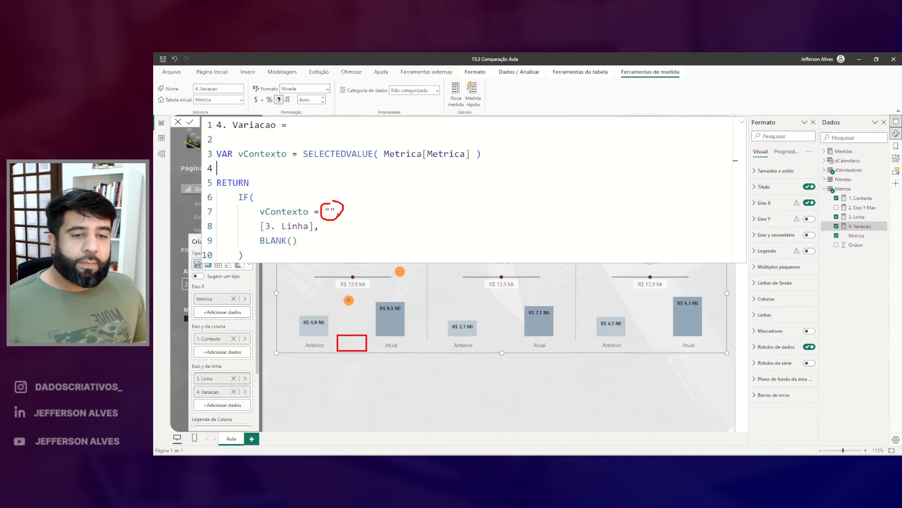
drag(258, 217, 313, 233)
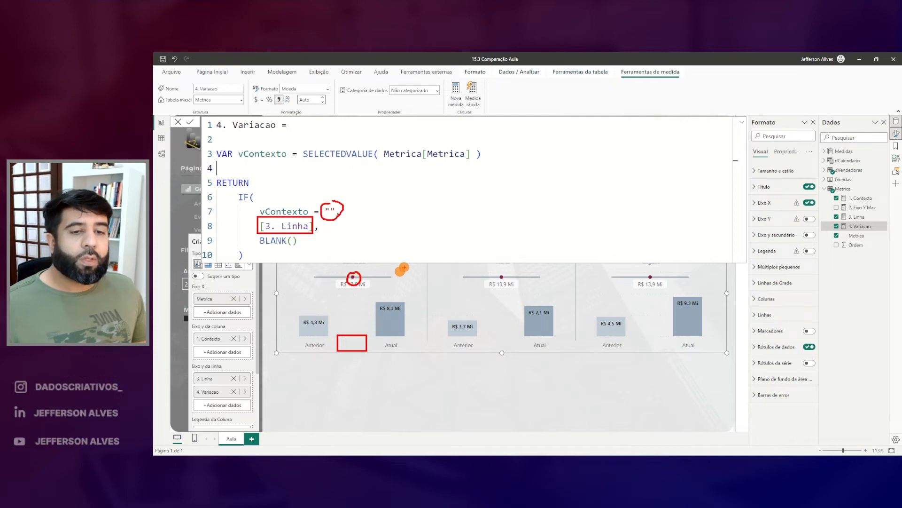
drag(386, 349, 400, 353)
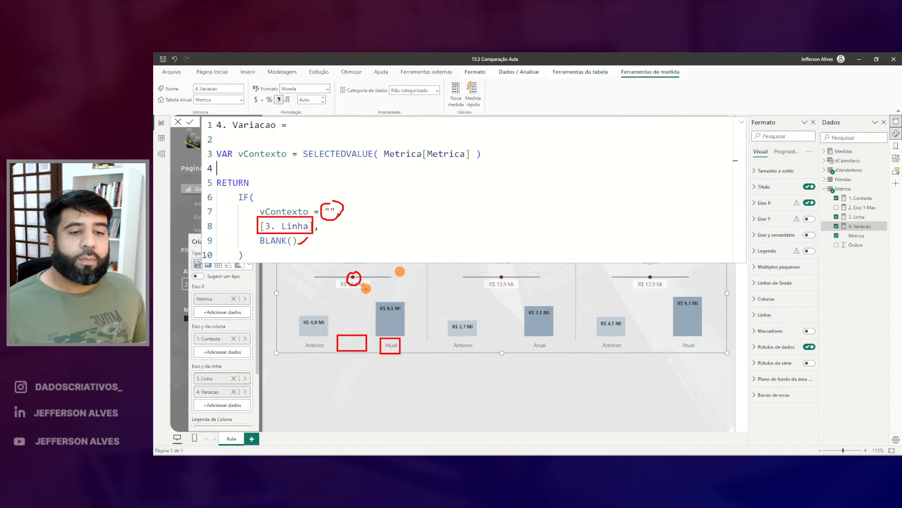
key(Escape)
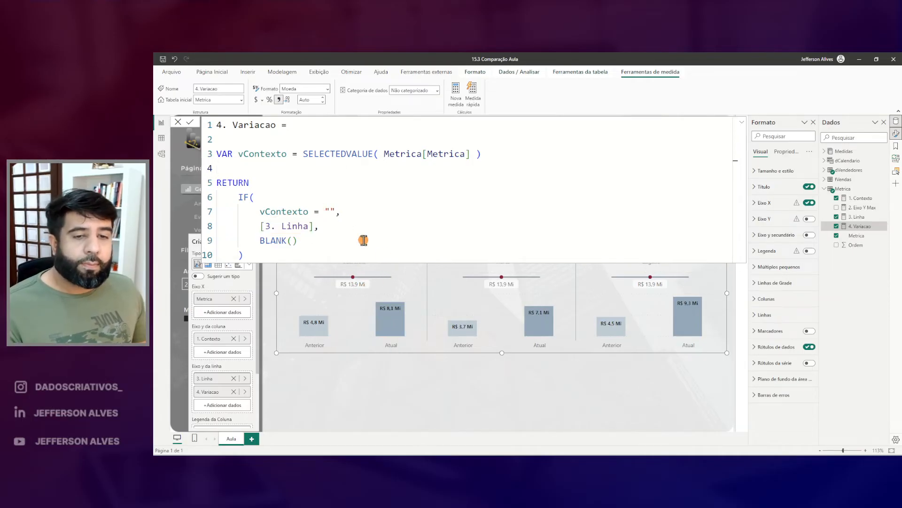
key(Escape)
click(454, 241)
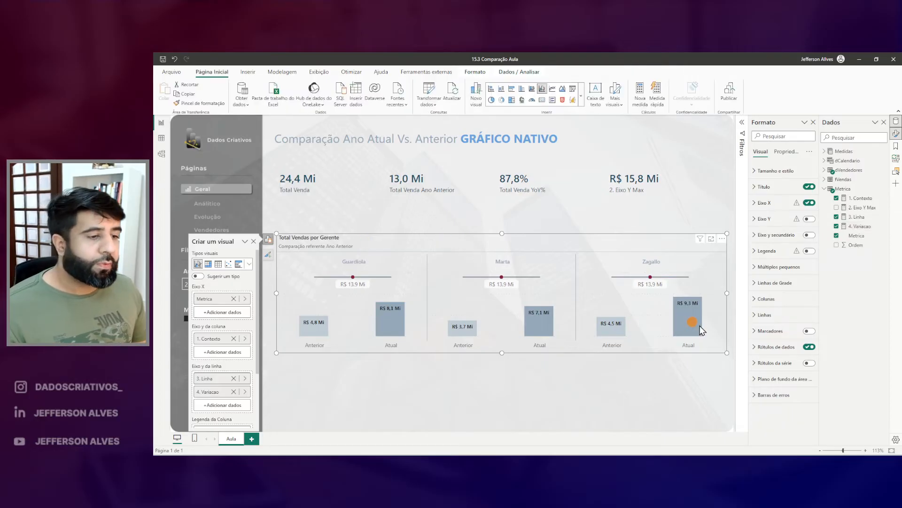
For the 4. Variacao data labels, turn off the background and set the line position to Acima
drag(750, 338, 821, 356)
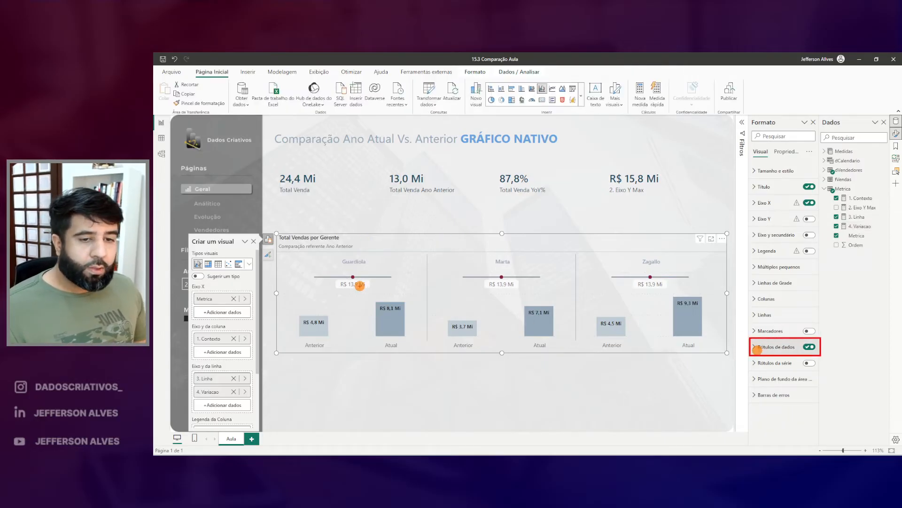
drag(336, 281, 372, 293)
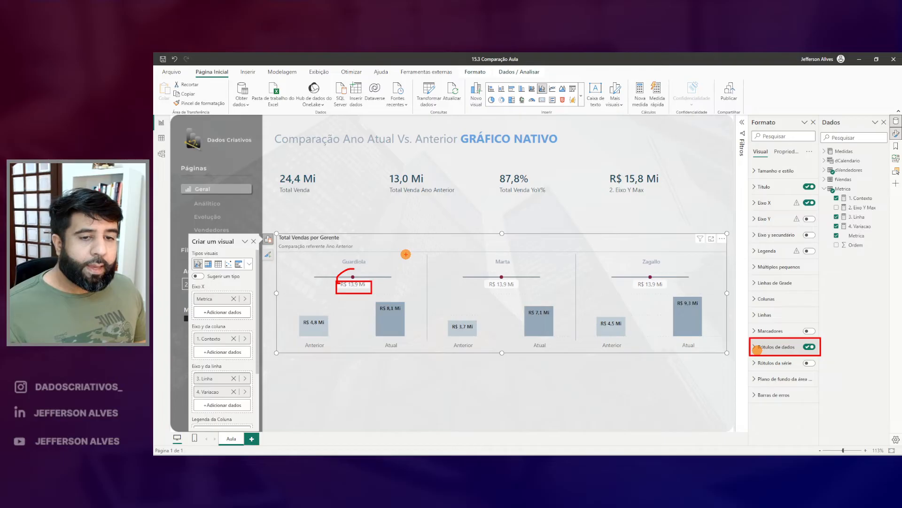
click(755, 347)
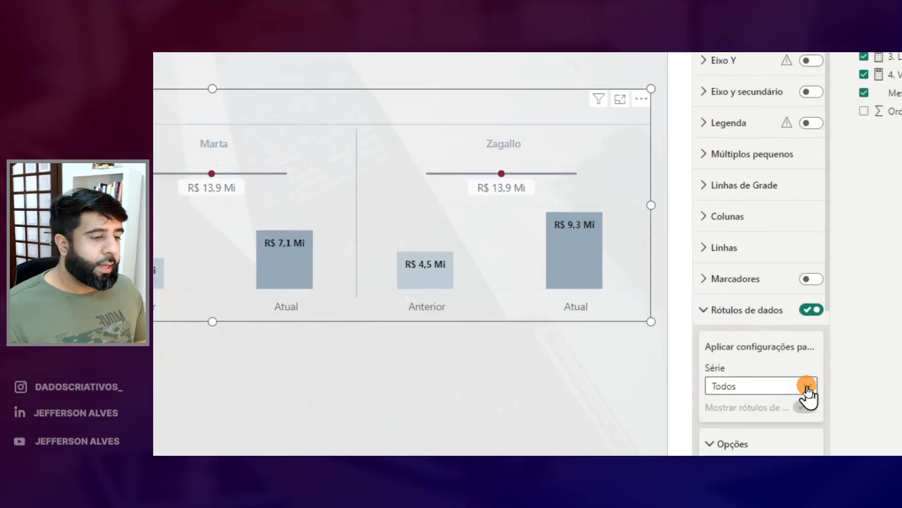
click(808, 390)
click(740, 374)
scroll(801, 354, down, 4)
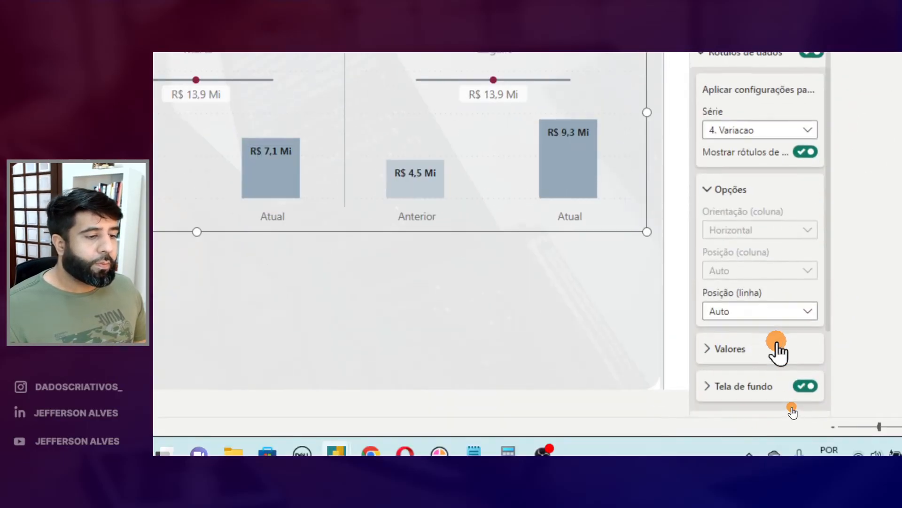
scroll(778, 351, down, 2)
click(804, 303)
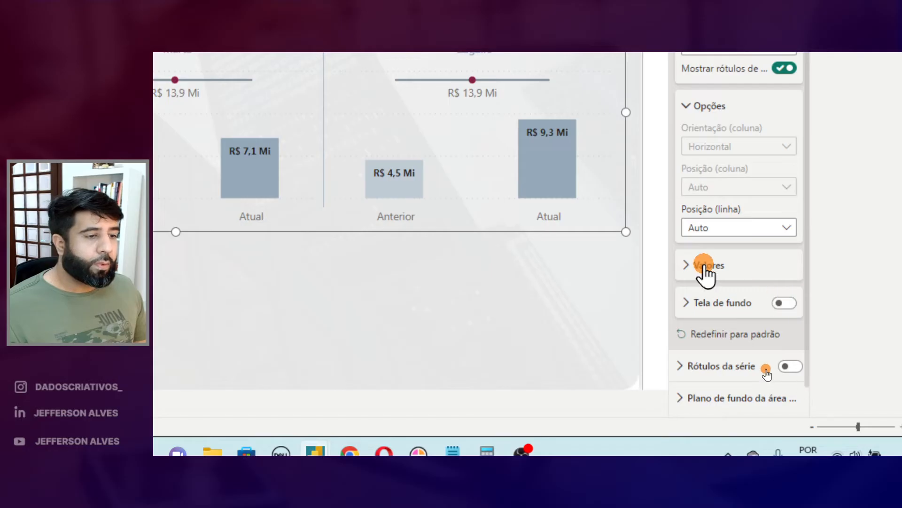
click(705, 265)
click(721, 229)
click(709, 264)
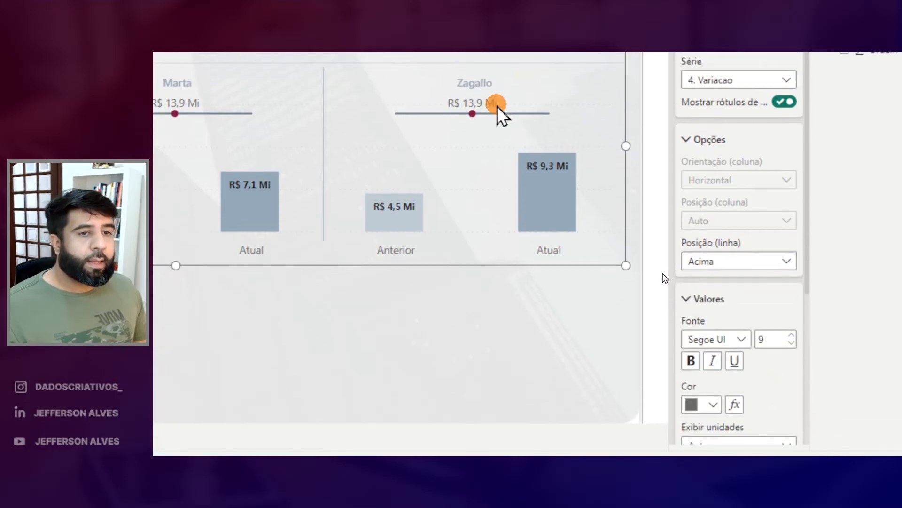
Format the 4. Variacao data label values in bold with the theme's pink color
click(712, 376)
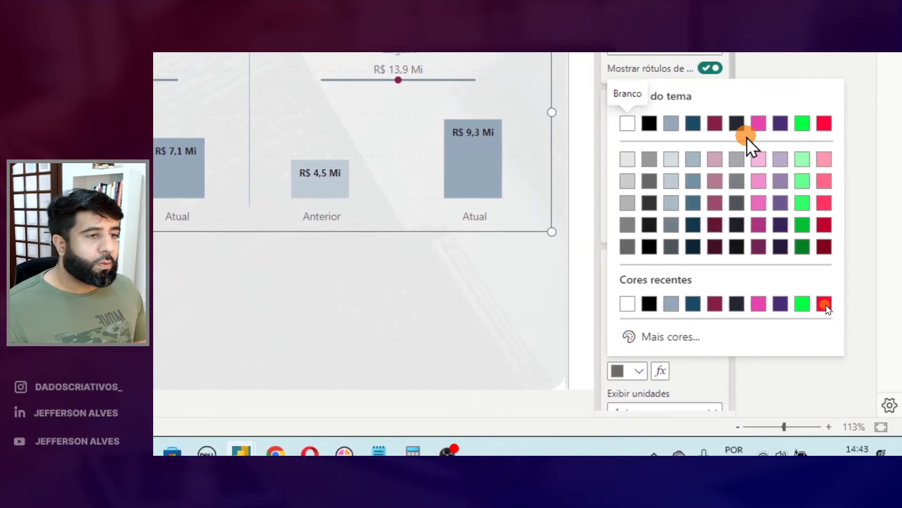
click(758, 123)
click(616, 362)
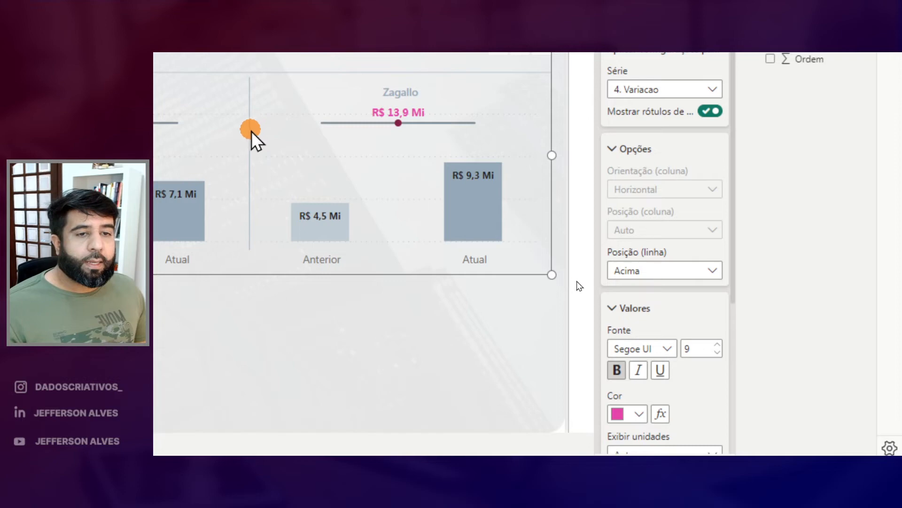
click(613, 308)
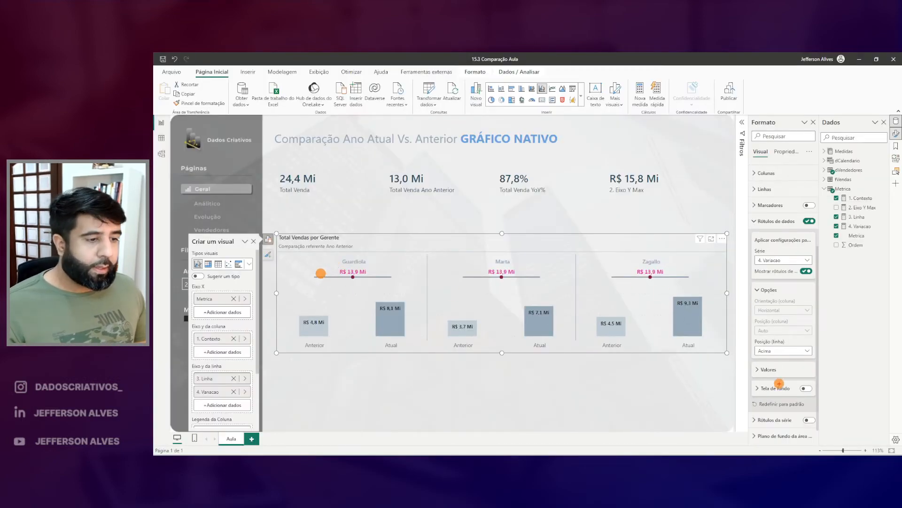
Examine the pink 4. Variacao labels and the middle points on the line in each manager's panel
drag(758, 255, 791, 277)
drag(338, 259, 374, 284)
drag(484, 265, 523, 279)
mouse_move(628, 263)
mouse_down()
mouse_move(673, 280)
mouse_move(643, 316)
mouse_up()
drag(621, 322, 604, 328)
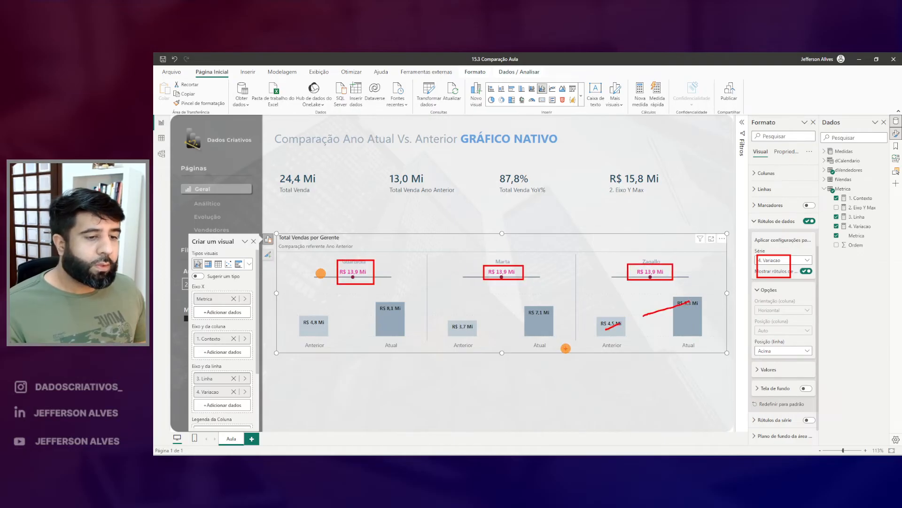
key(Escape)
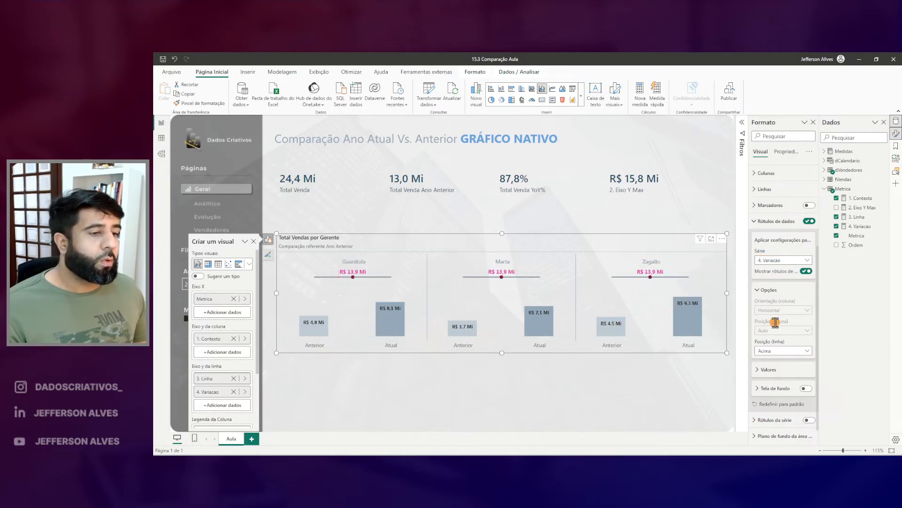
click(760, 220)
drag(635, 281, 632, 286)
drag(335, 281, 369, 288)
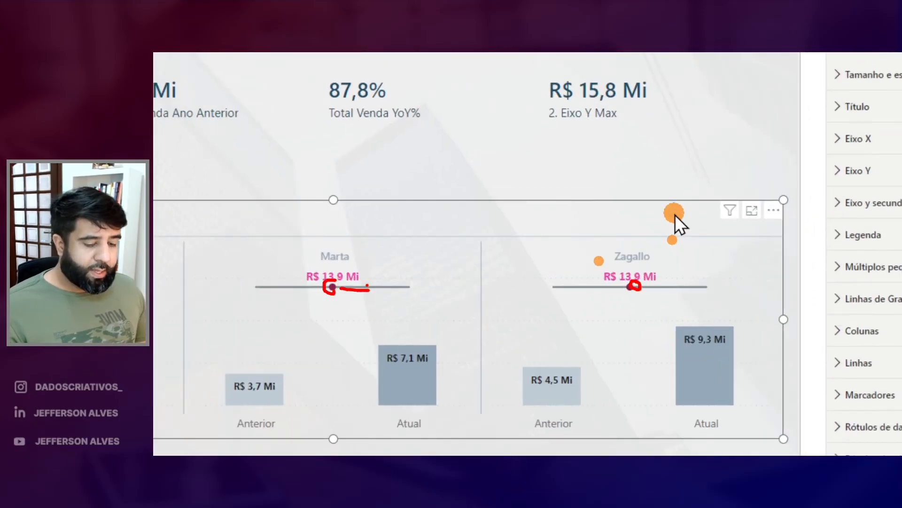
key(Escape)
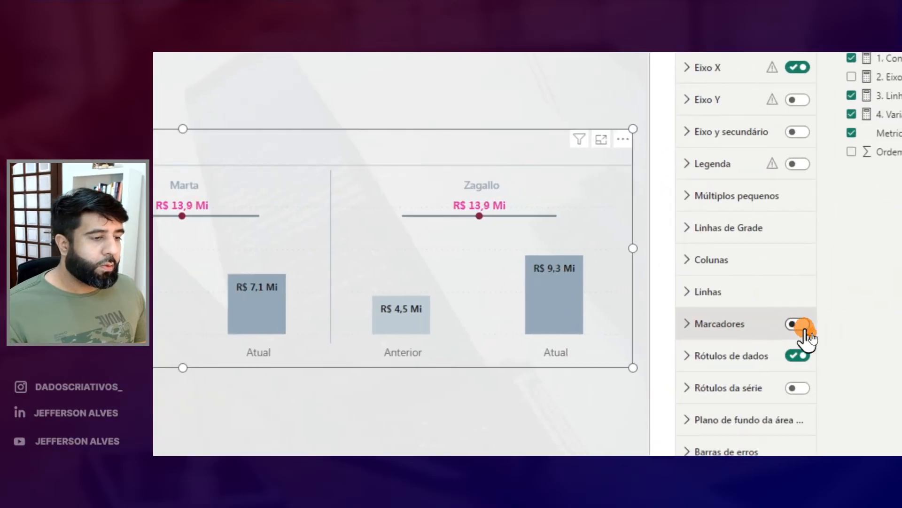
Turn on the chart's line markers and choose the 3. Linha series for marker formatting
click(799, 324)
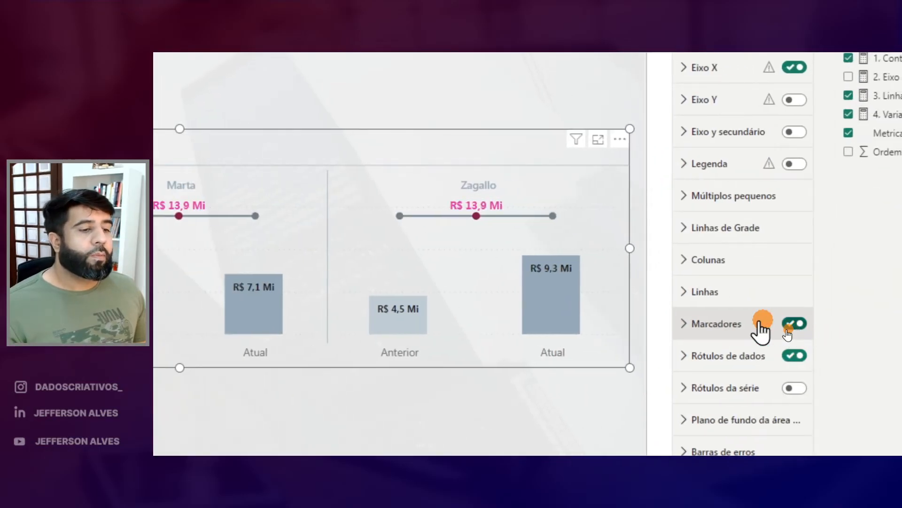
click(685, 324)
scroll(730, 414, down, 3)
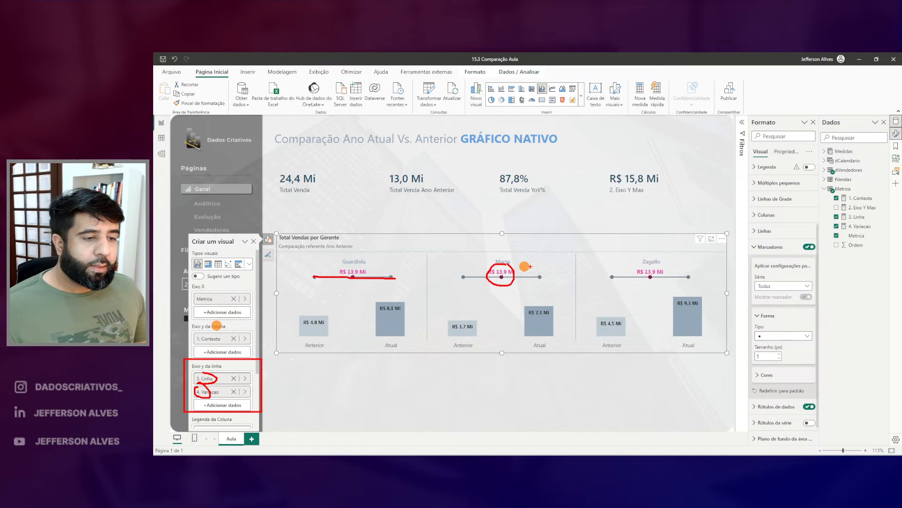
drag(661, 265, 664, 266)
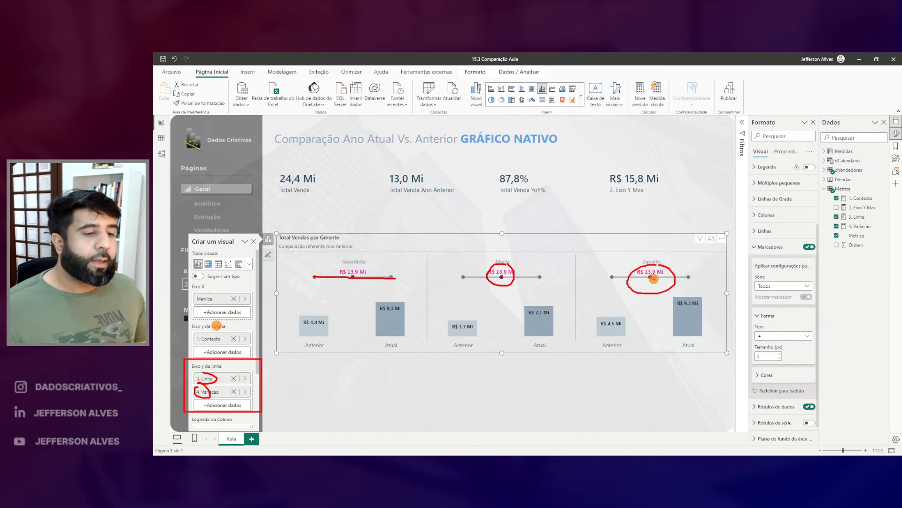
key(Escape)
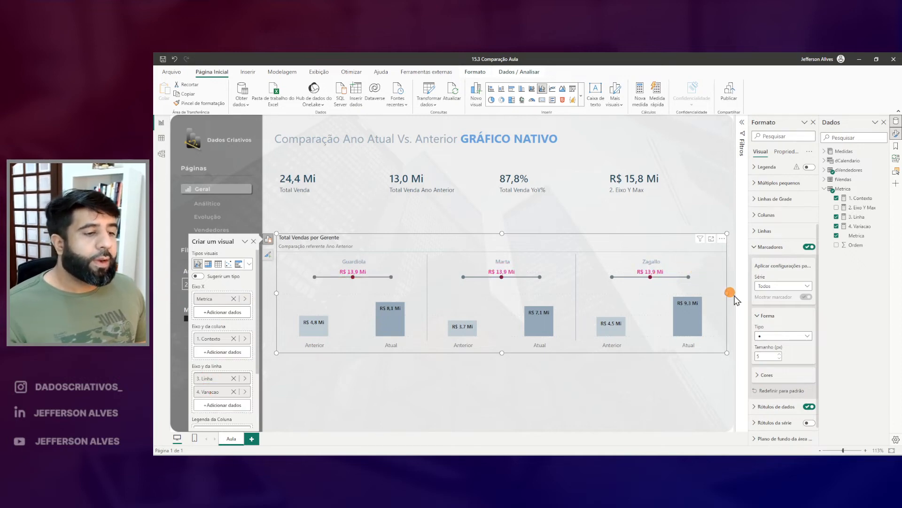
scroll(810, 320, down, 1)
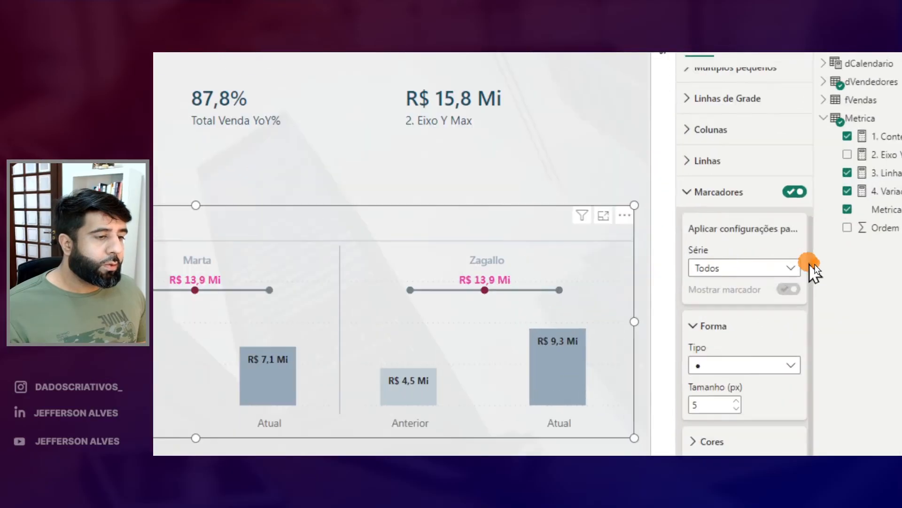
click(806, 265)
click(775, 284)
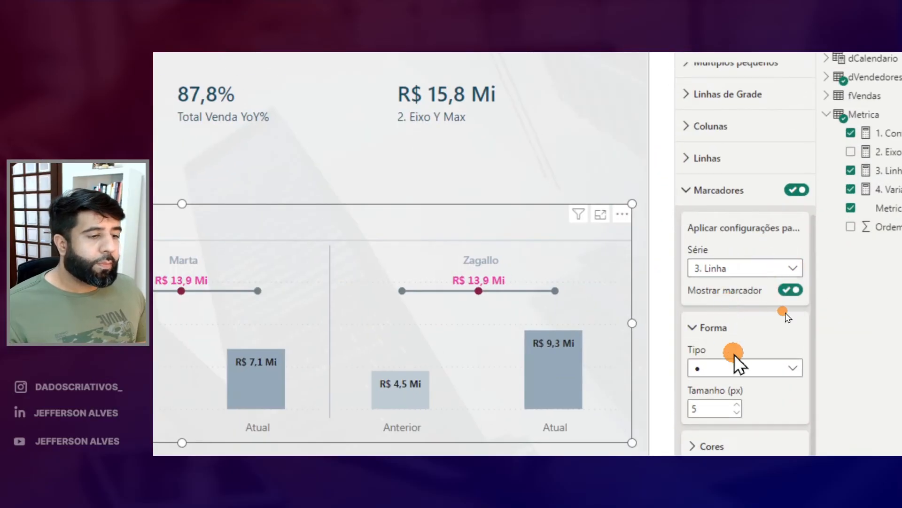
Try hiding the 3. Linha markers and test the line by selecting the third manager's panel title
click(795, 290)
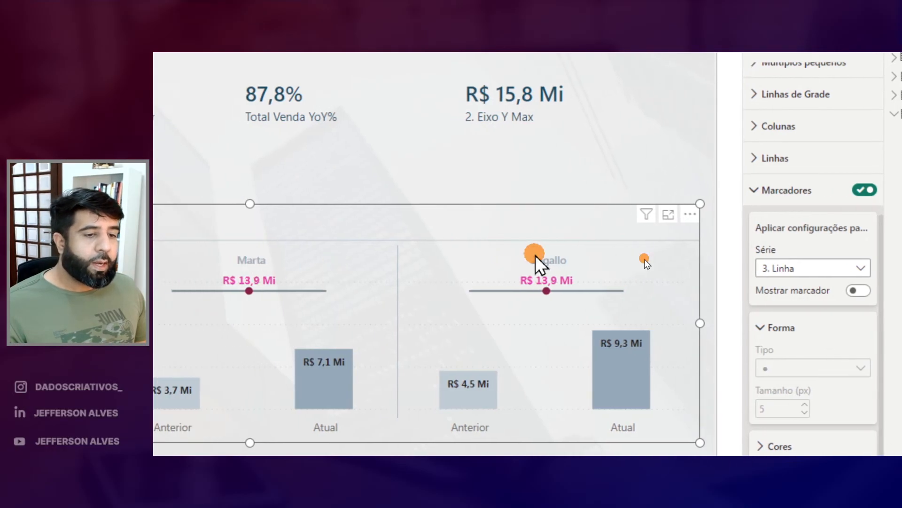
click(545, 258)
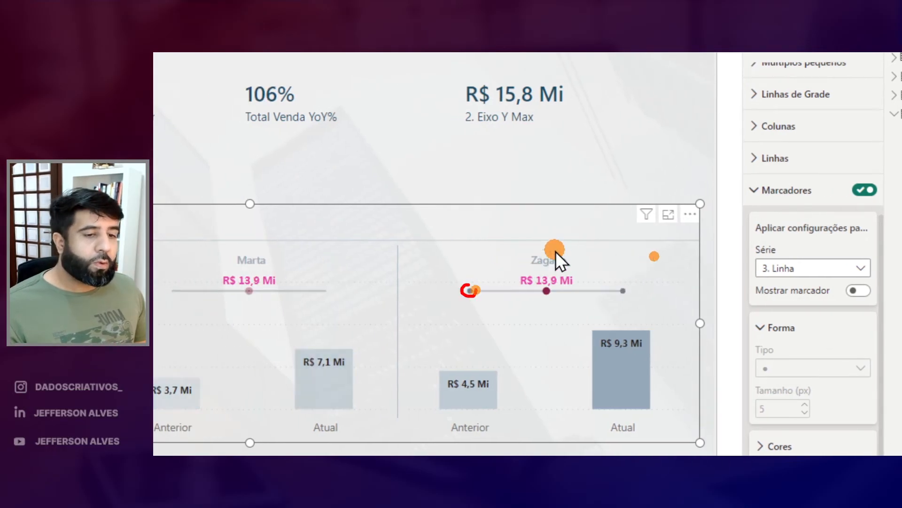
click(553, 257)
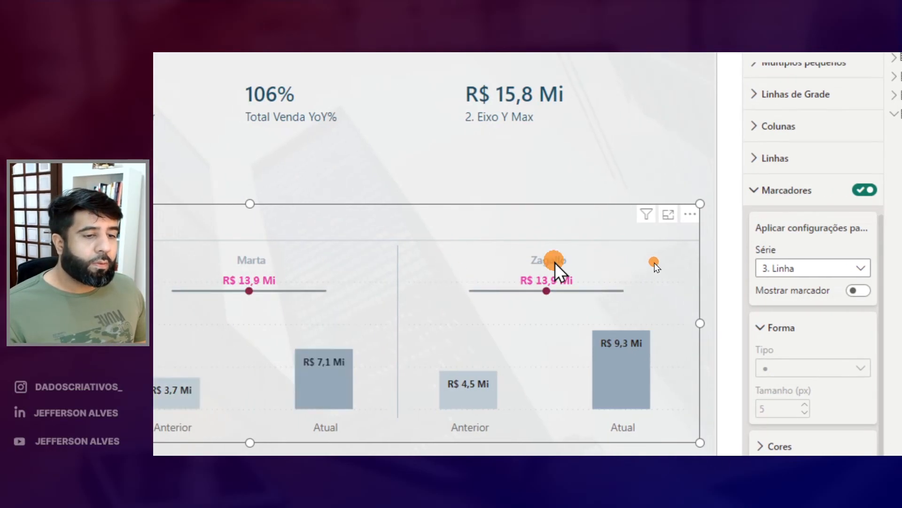
click(746, 290)
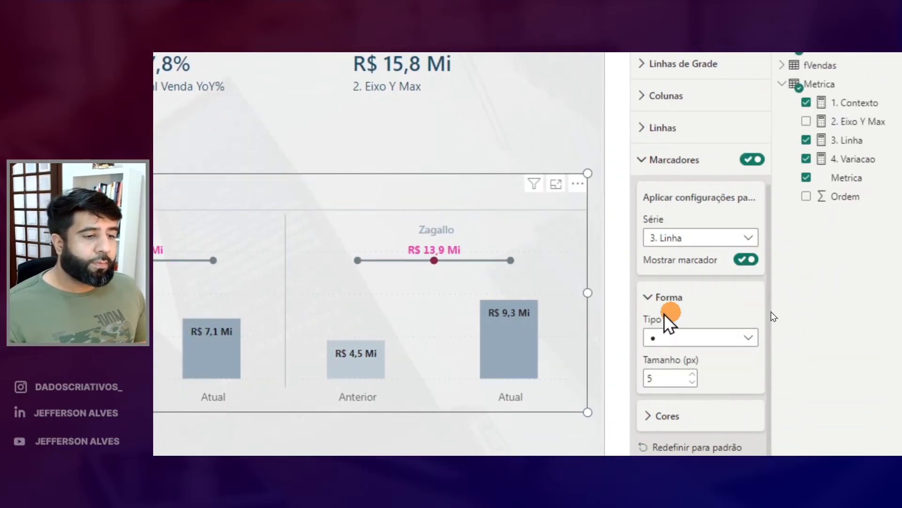
Set the 3. Linha markers to the short dash shape (-) at 1 px and check them with the third manager's panel highlighted
click(755, 297)
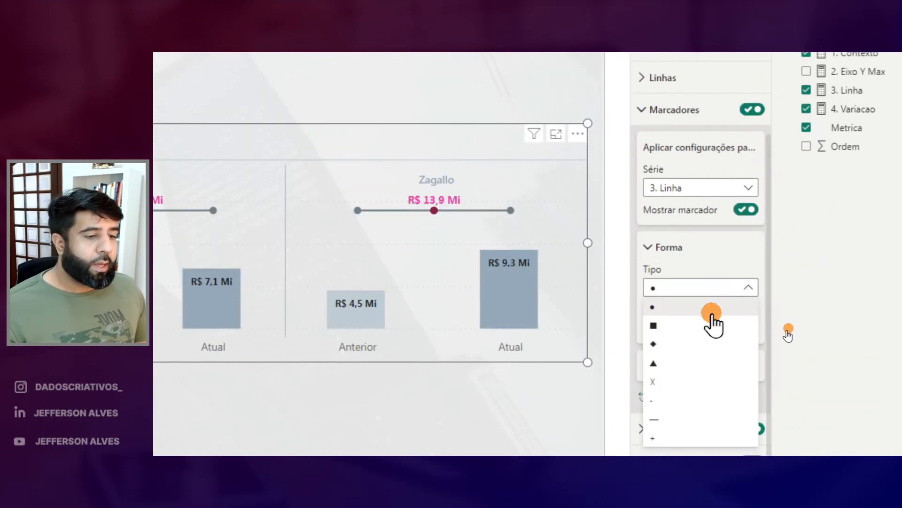
click(669, 402)
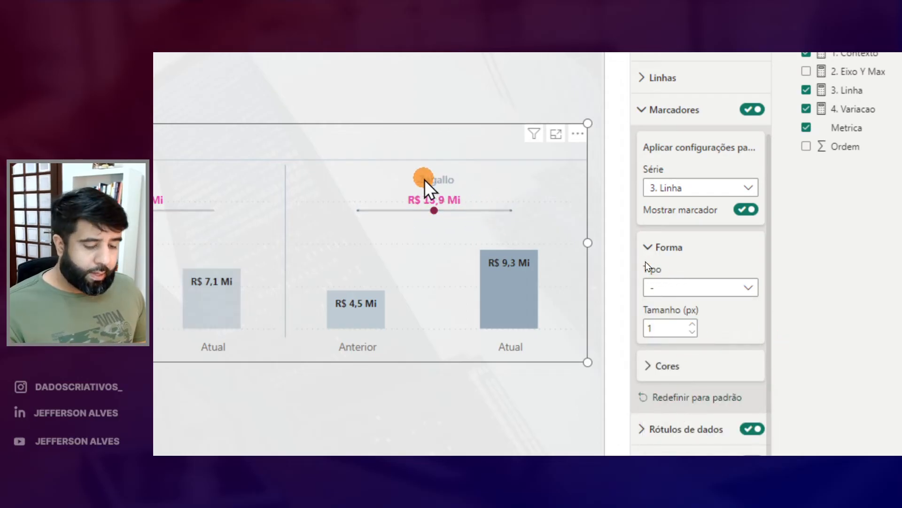
key(ctrl+2)
drag(356, 208, 360, 210)
drag(499, 209, 523, 204)
key(Escape)
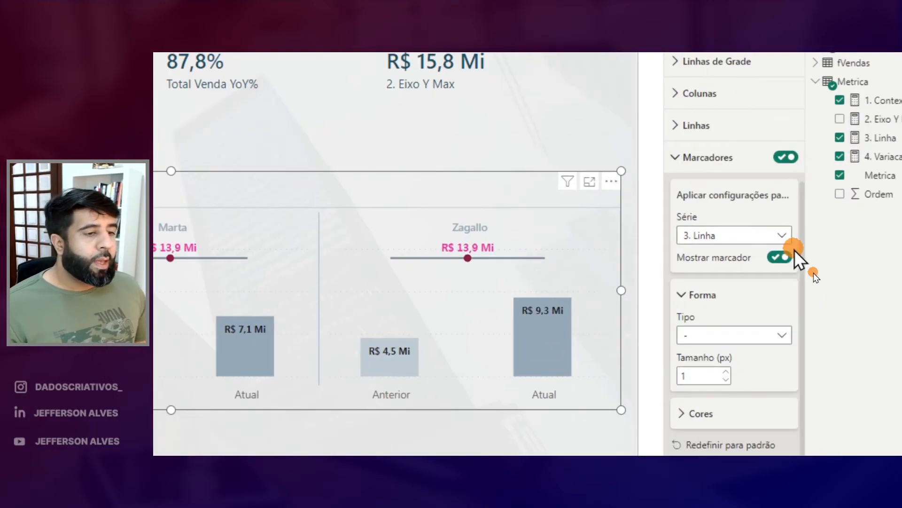
Choose the 4. Variacao series in the marker settings and set its default marker colour to the dark grey-blue theme shade
click(859, 188)
click(719, 294)
click(726, 371)
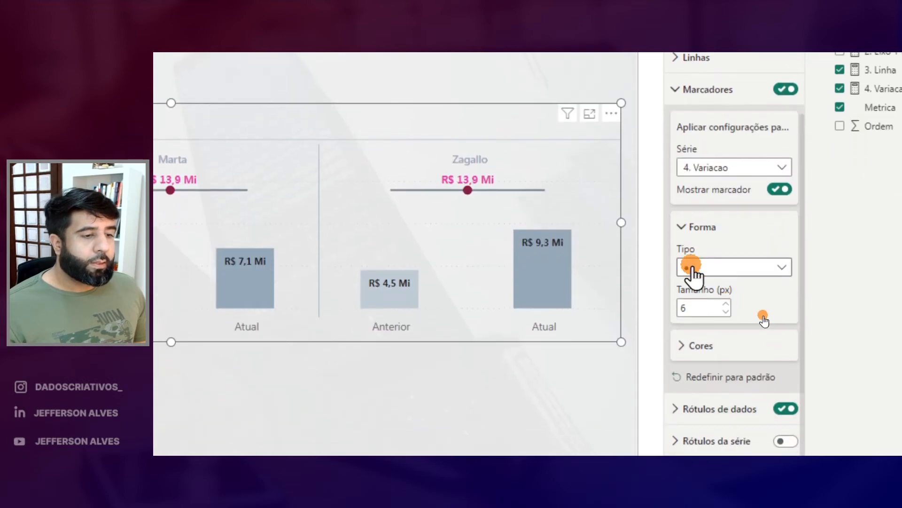
click(699, 346)
click(701, 386)
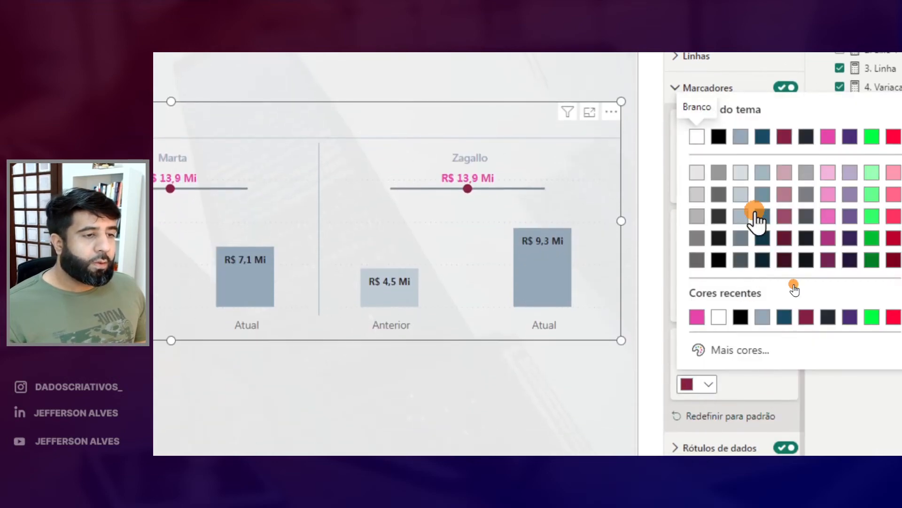
click(747, 238)
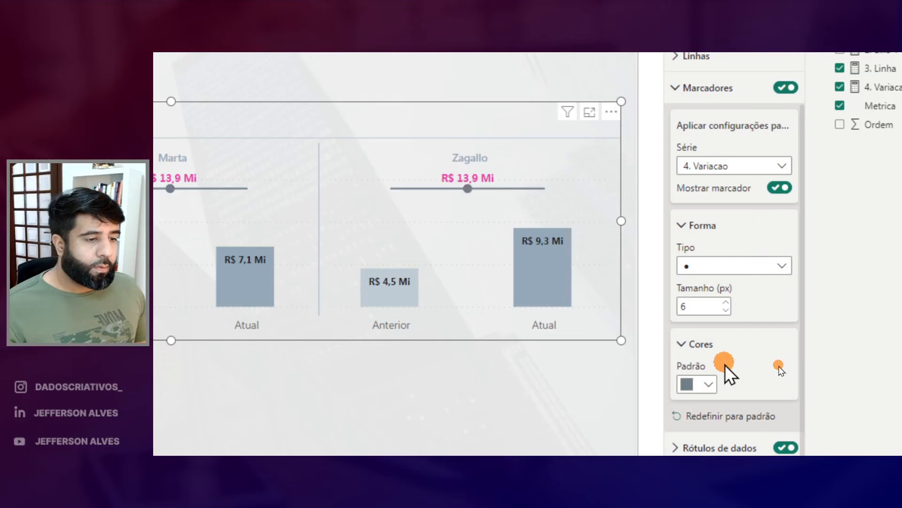
click(711, 385)
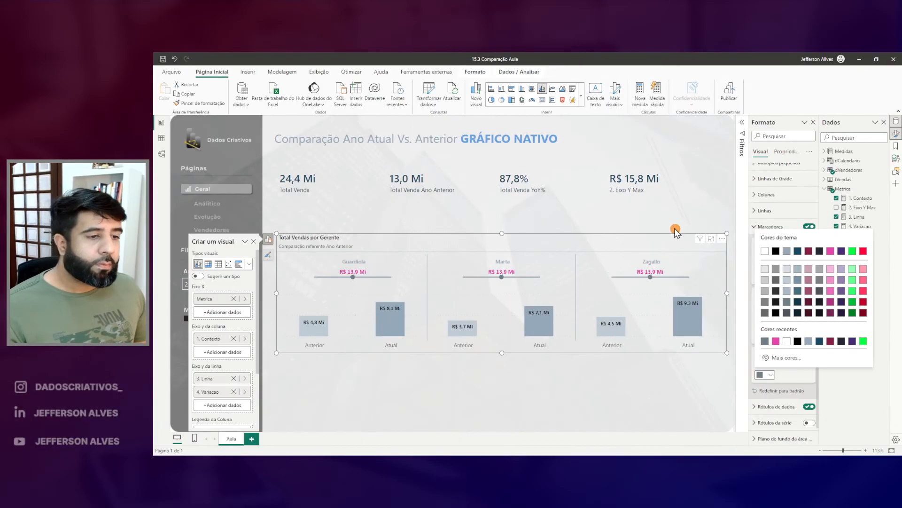
click(675, 231)
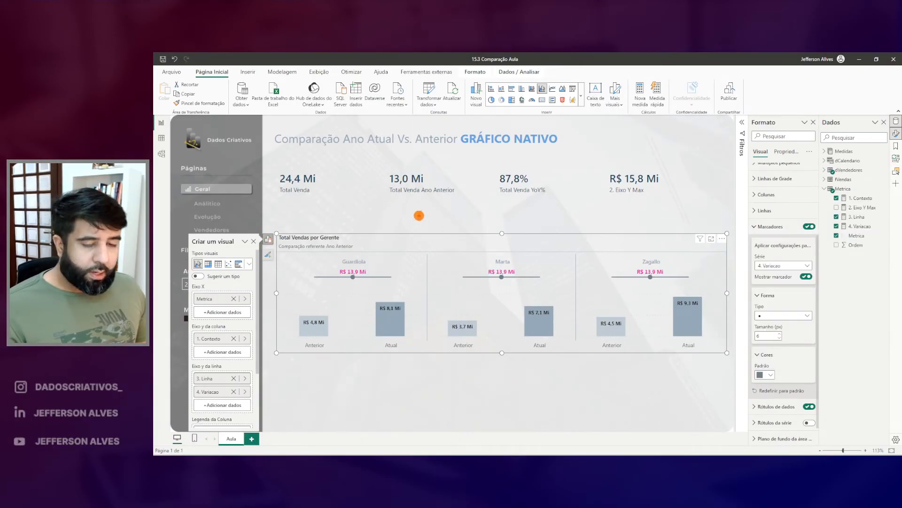
Compare the 4. Variacao labels in the three manager panels with the Total Venda YoY% card
drag(347, 273, 369, 280)
drag(485, 266, 519, 282)
drag(633, 265, 660, 282)
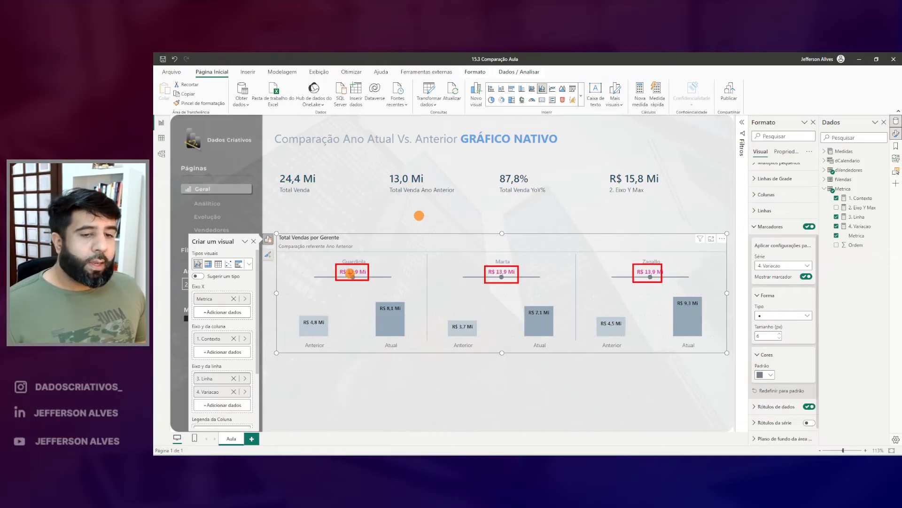
mouse_move(547, 176)
mouse_down()
mouse_move(474, 198)
mouse_move(530, 154)
mouse_up()
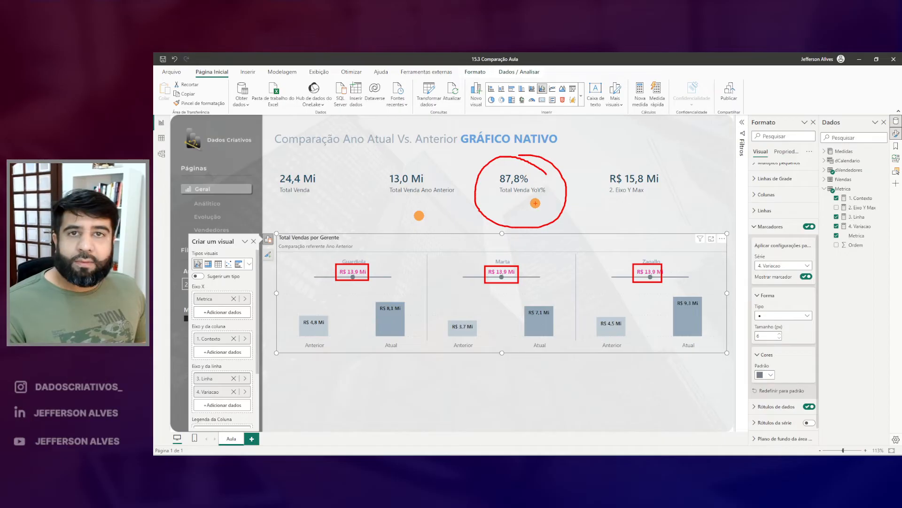
key(Escape)
Switch the 4. Variacao measure's format to Dinâmico and replace its format expression with a quoted first name as test text
click(862, 228)
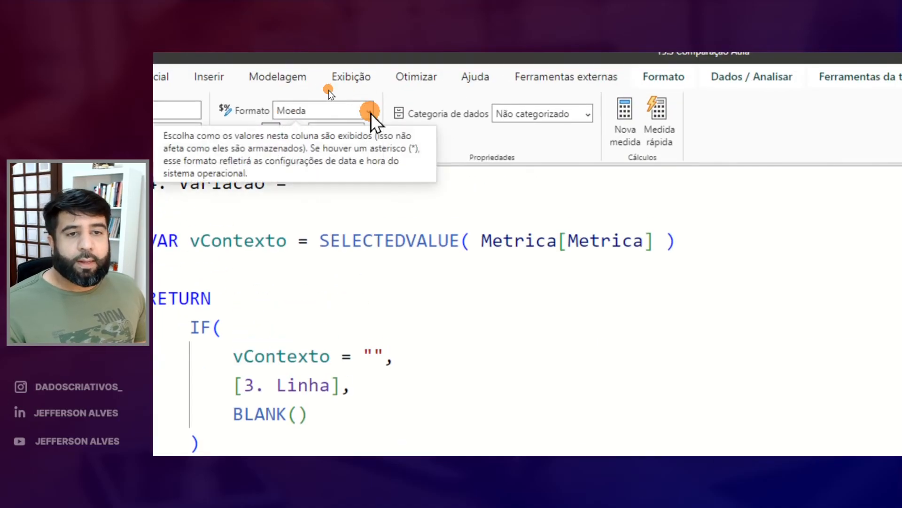
click(369, 113)
click(342, 266)
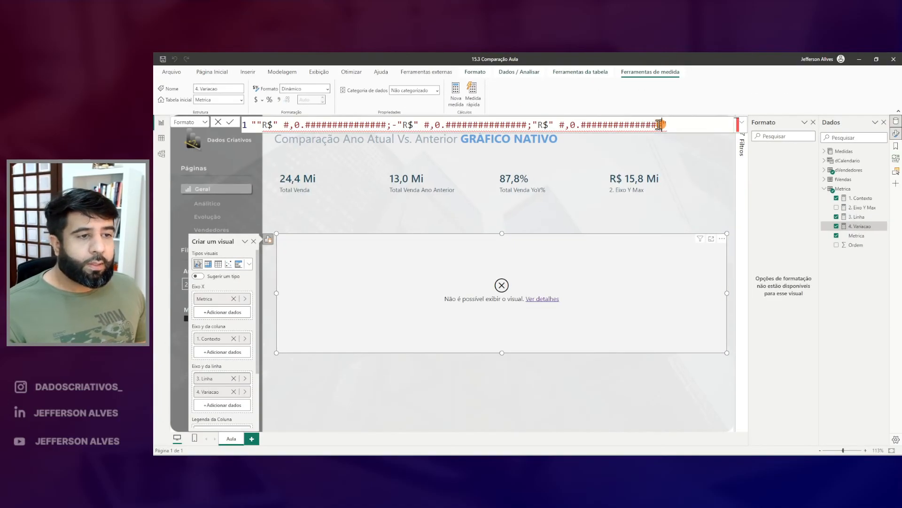
drag(663, 124, 271, 125)
key(BackSpace)
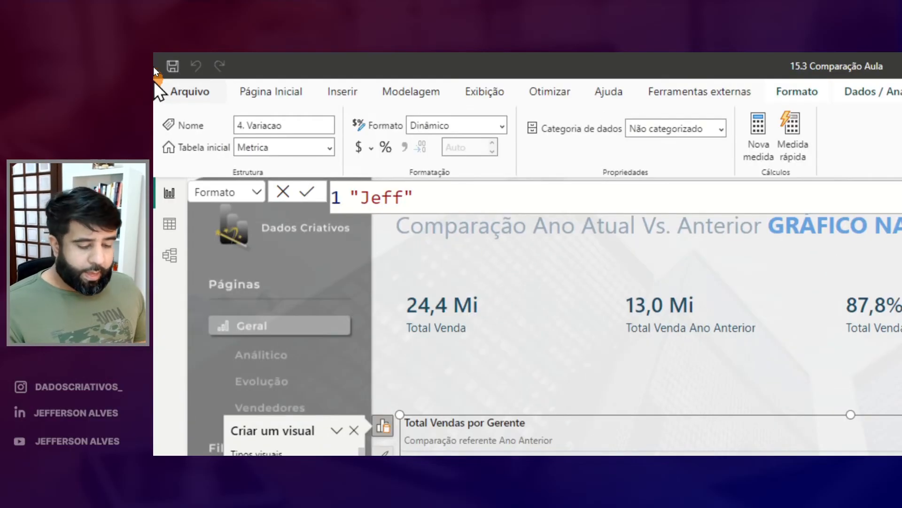
Review the 4. Variacao measure's IF expression against the chart labels, and return to its dynamic format expression
click(256, 190)
click(232, 210)
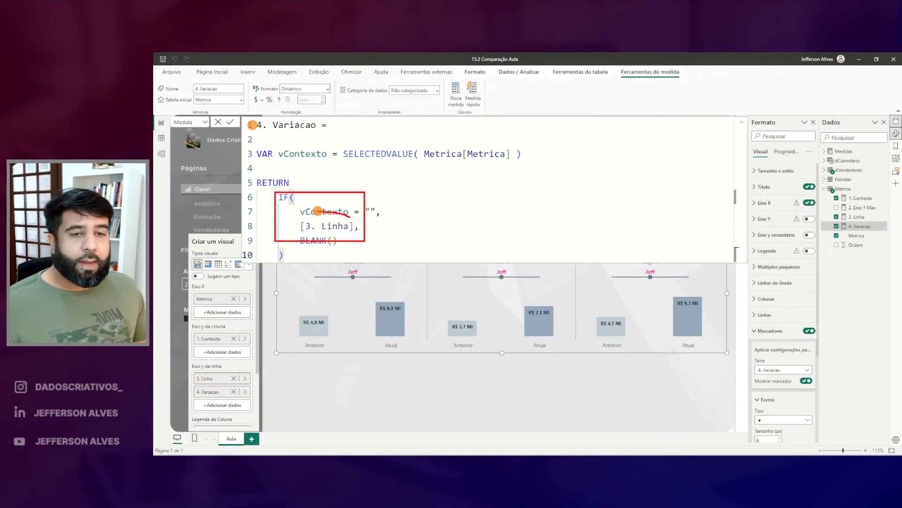
mouse_move(318, 211)
mouse_down()
mouse_move(341, 236)
mouse_move(350, 227)
mouse_up()
drag(385, 203, 371, 198)
drag(499, 279, 506, 269)
key(Escape)
click(205, 123)
click(192, 143)
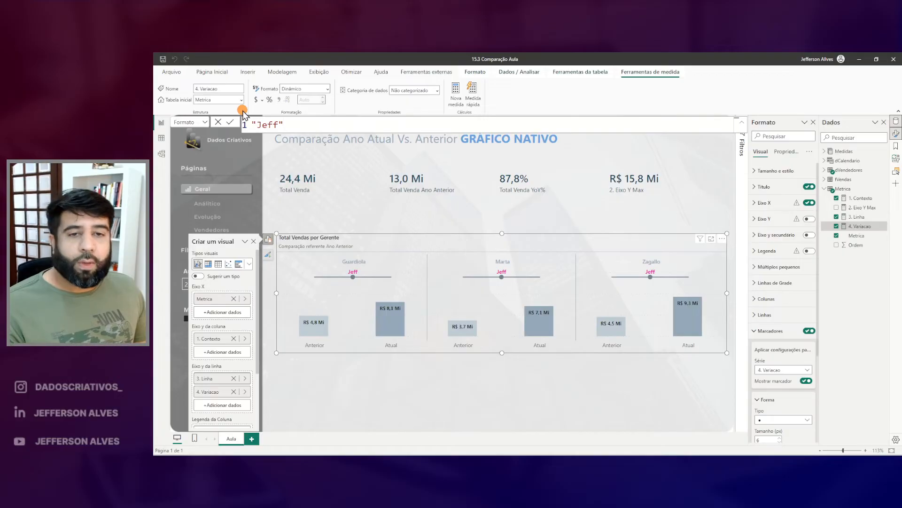
drag(243, 110, 282, 142)
drag(173, 111, 203, 105)
key(Escape)
key(ctrl+4)
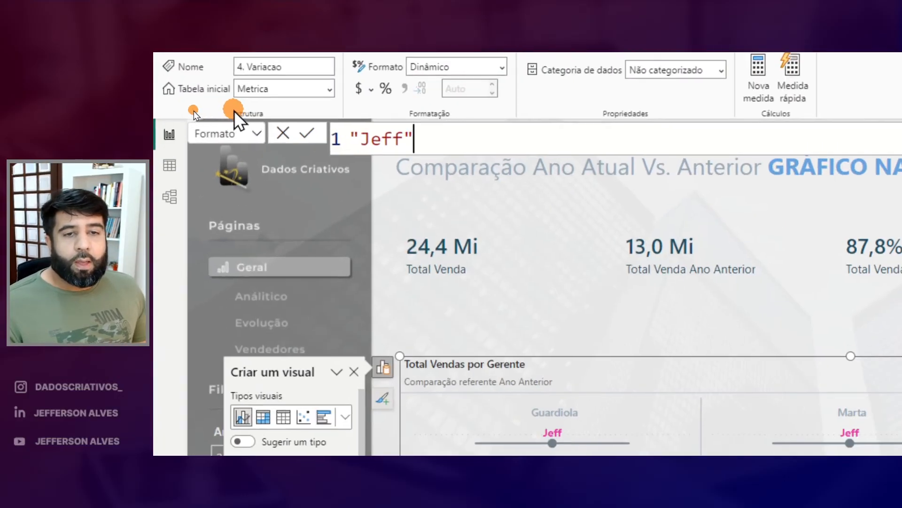
Replace the test text in the format expression with the measure [Total Venda YoY%] and apply it
triple_click(417, 137)
key(BackSpace)
text([form)
key(BackSpace)
key(BackSpace)
key(BackSpace)
key(BackSpace)
key(BackSpace)
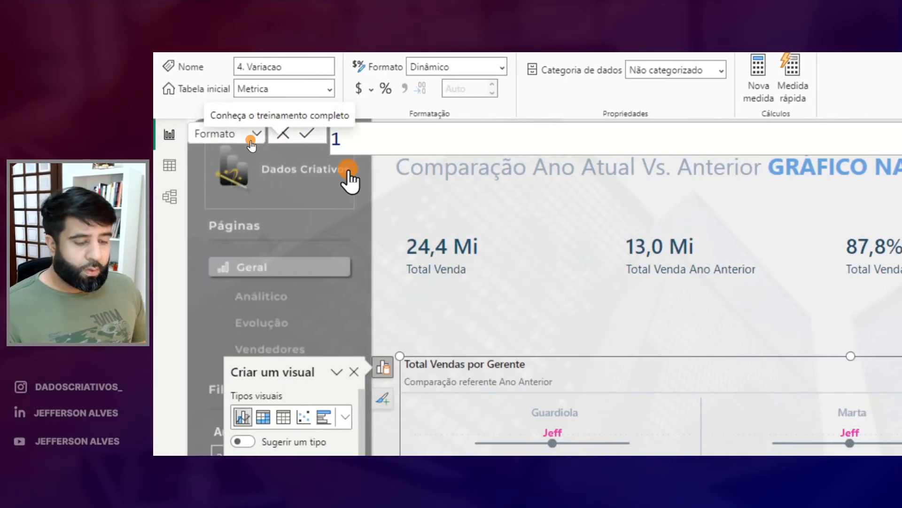
text(total)
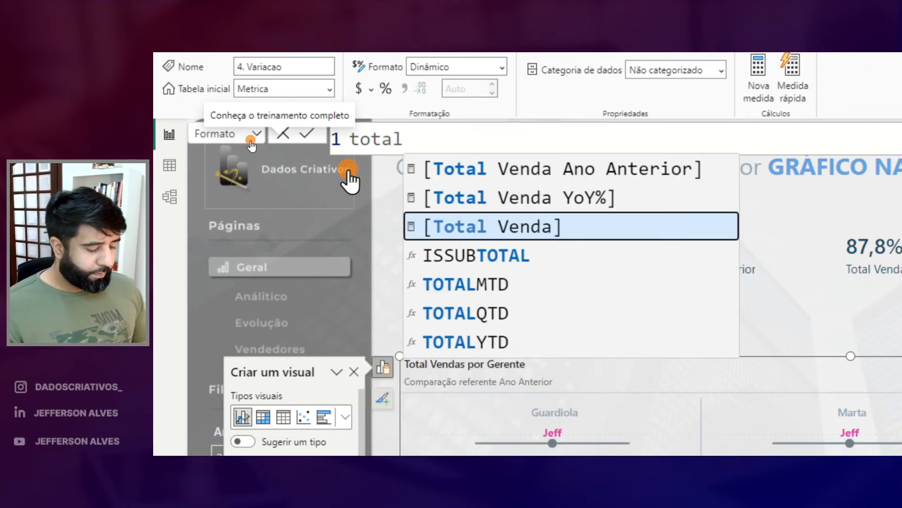
key(Up)
key(Tab)
key(Return)
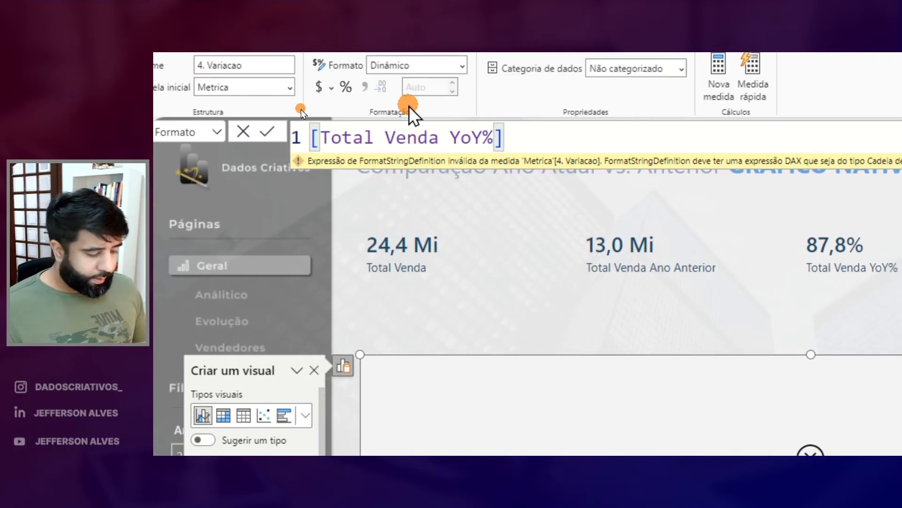
Enclose [Total Venda YoY%] in literal quotes by concatenating """" before and after it, and apply the format expression
text("""" & )
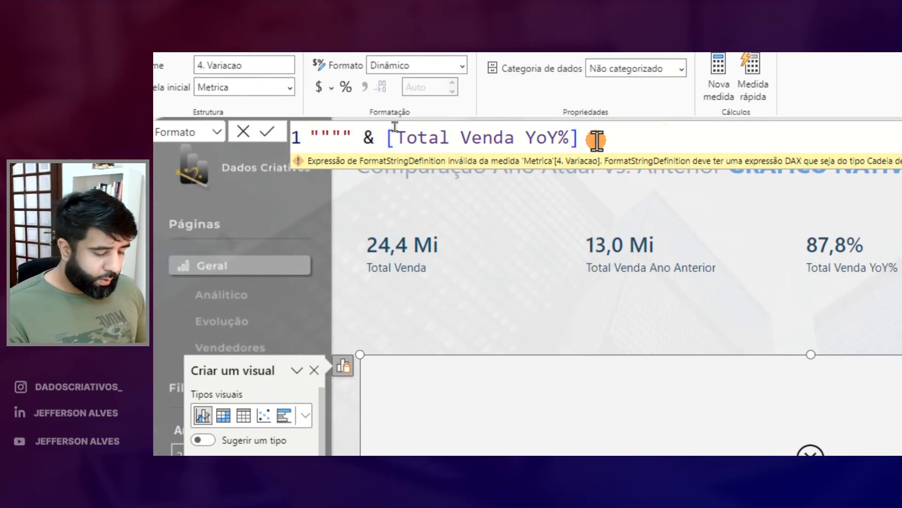
text(")
key(Return)
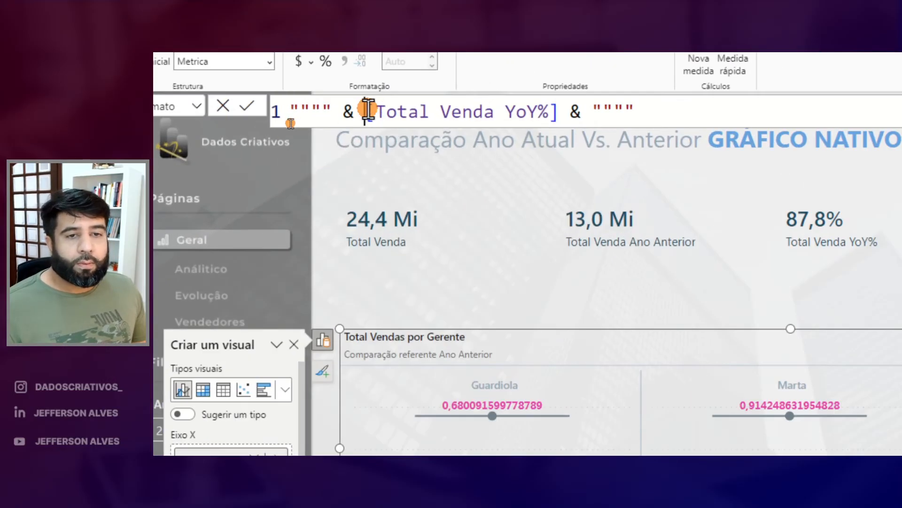
Split the format expression across lines, with [Total Venda YoY%] indented on its own line and the closing & """" on line 4
click(368, 111)
key(shift+Return)
key(Tab)
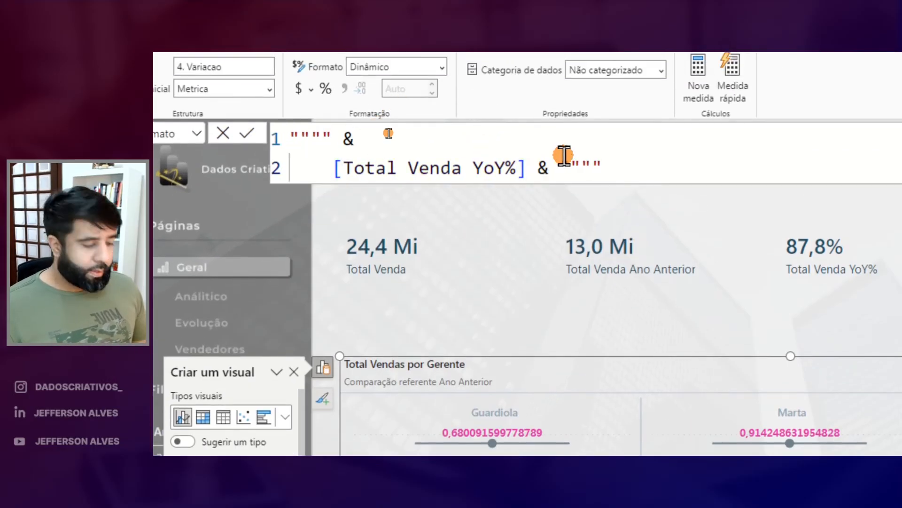
key(shift+Return)
key(shift+Return)
key(BackSpace)
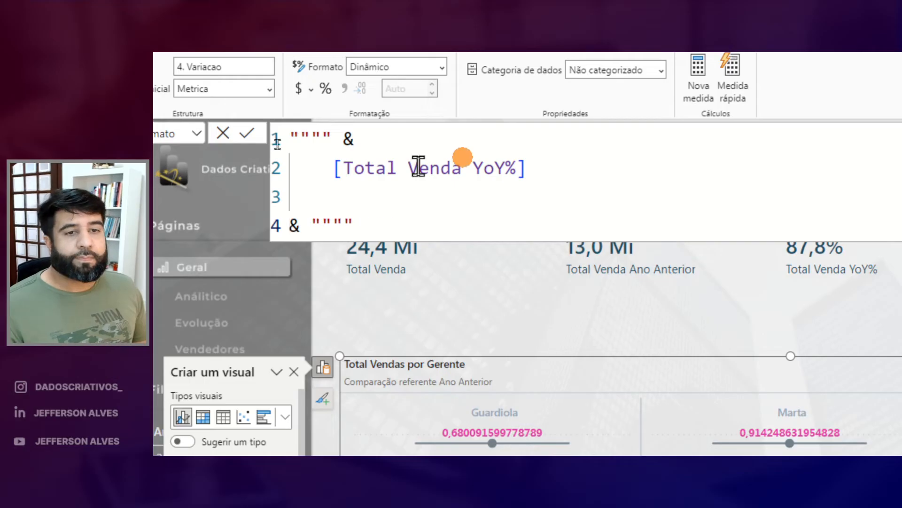
Wrap [Total Venda YoY%] in a FORMAT function with the format string "0%", apply it and check the managers' labels
click(336, 168)
text(FORMA)
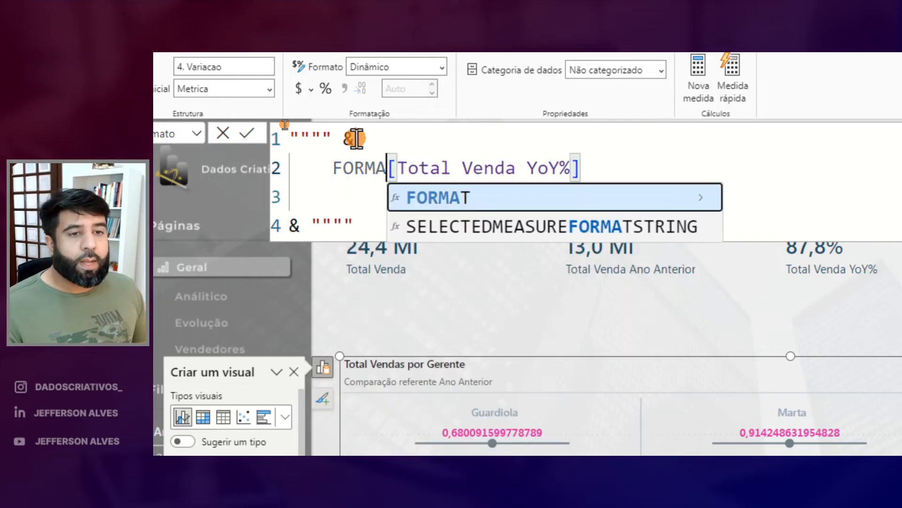
text(T()
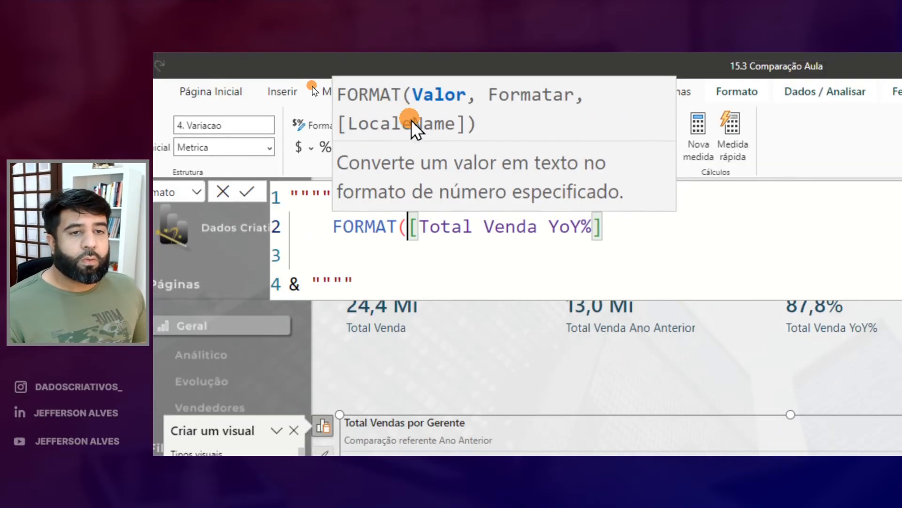
click(647, 175)
text(,)
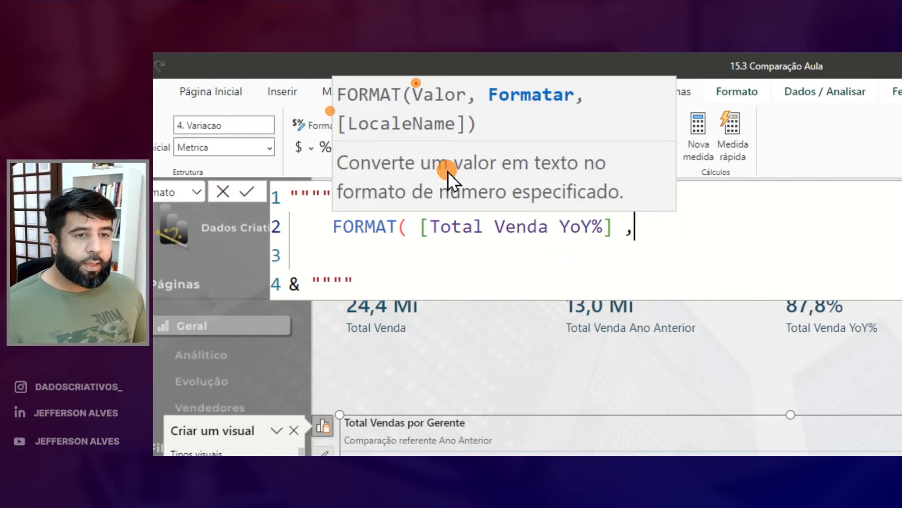
drag(416, 83, 464, 104)
drag(418, 215, 618, 250)
mouse_move(499, 107)
mouse_down()
mouse_move(575, 114)
mouse_move(463, 87)
mouse_up()
key(Escape)
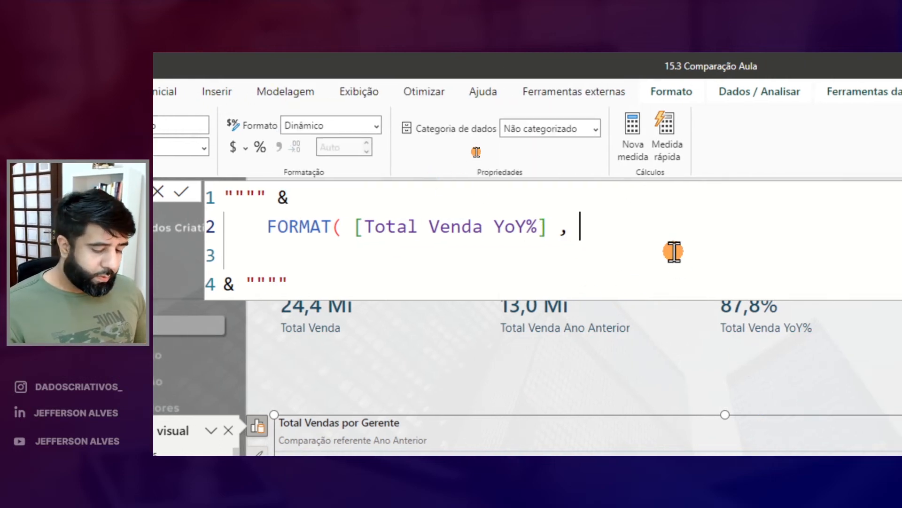
text("0%)
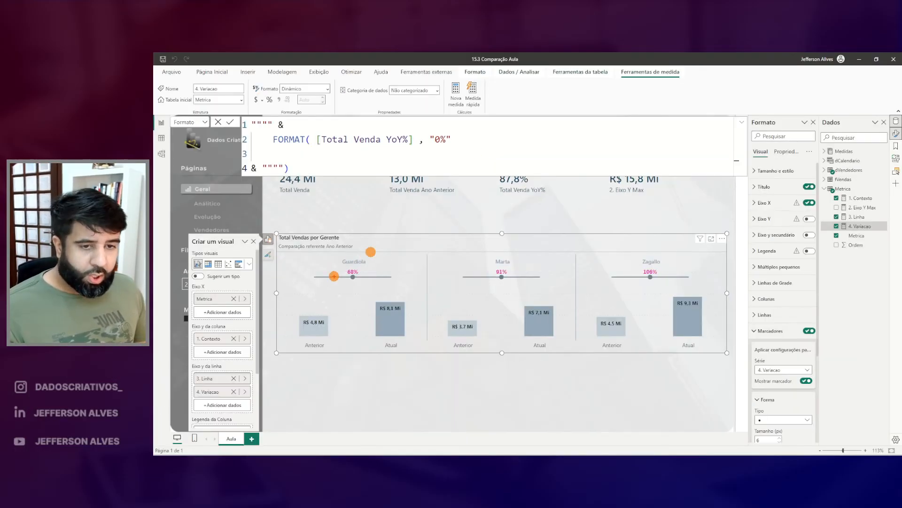
drag(337, 280, 385, 265)
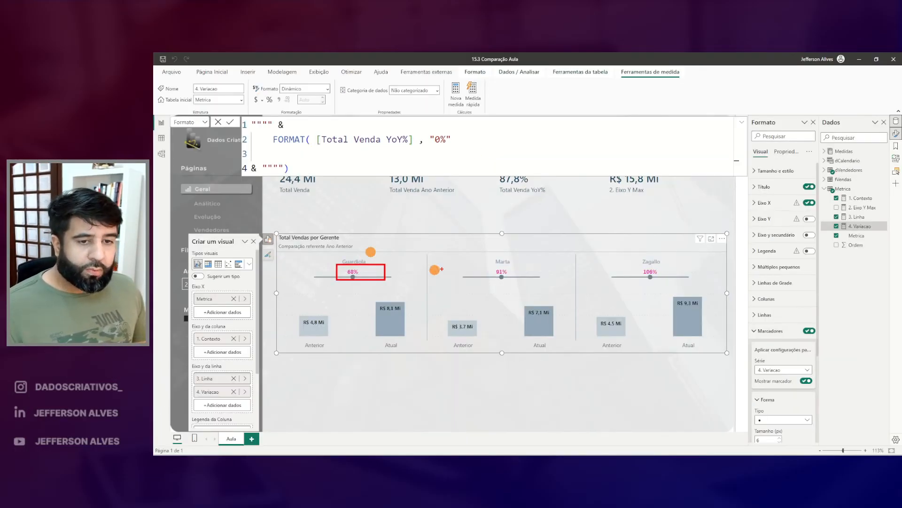
drag(638, 263, 668, 290)
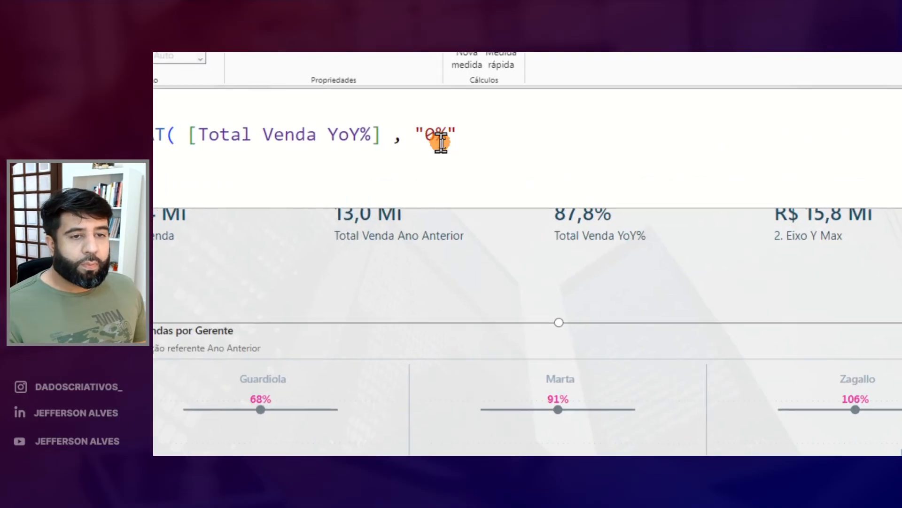
Change the FORMAT string to "0.0%", apply it and check the labels above the managers' lines
click(441, 139)
text(.0)
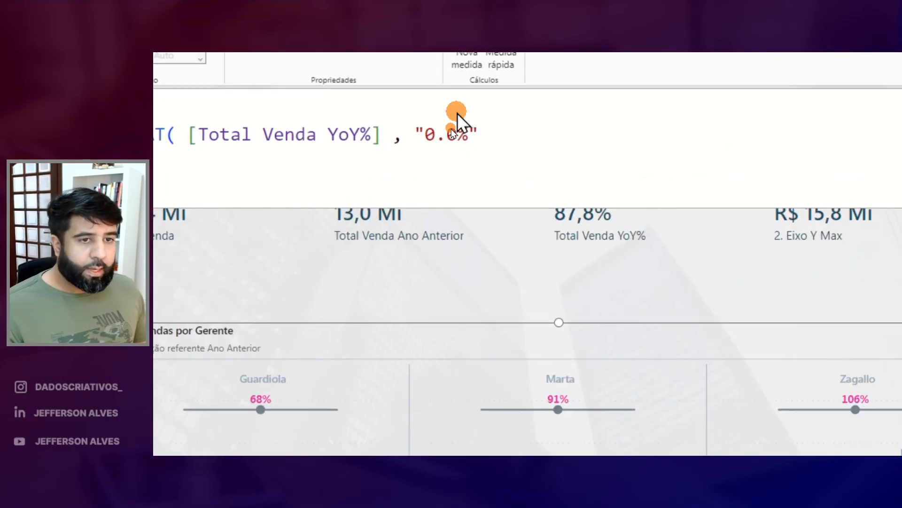
key(Return)
drag(493, 256, 514, 285)
drag(640, 262, 668, 290)
Add a plus sign to the FORMAT string so it reads "+0.0%", and apply it
click(435, 139)
text(+)
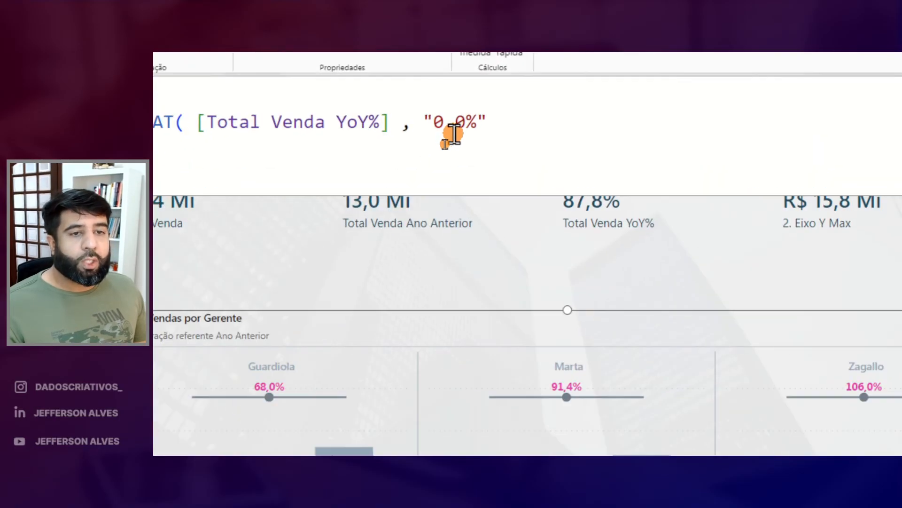
key(Return)
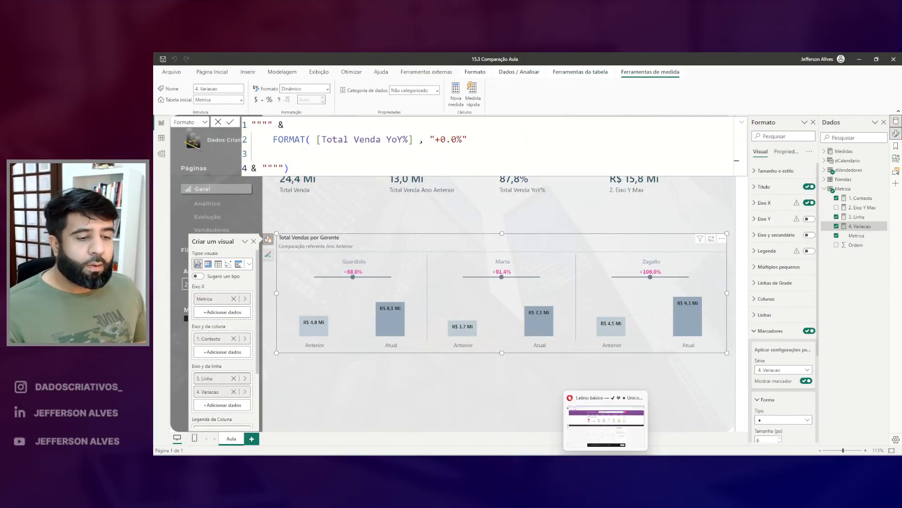
Switch to the Unicode character table in the browser and copy the black upward arrowhead U+2B9D from the arrow symbols' Arrow Heads section
click(607, 463)
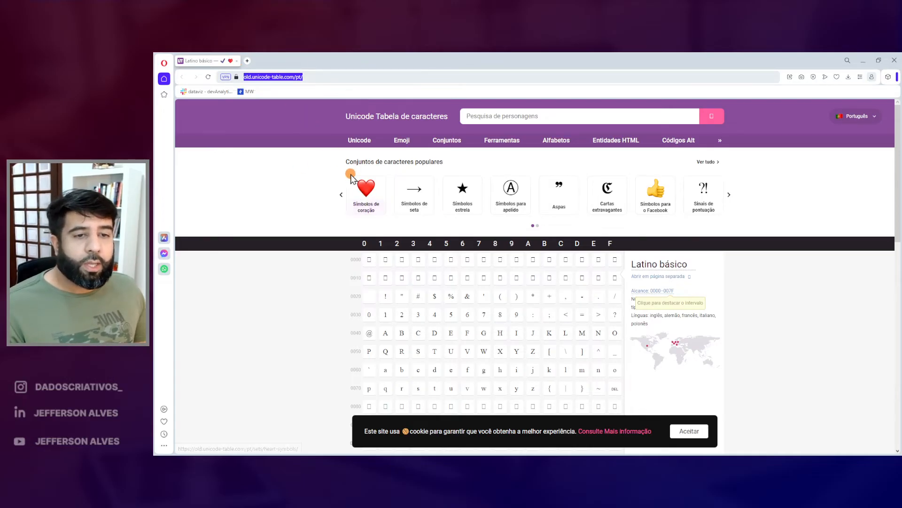
click(417, 202)
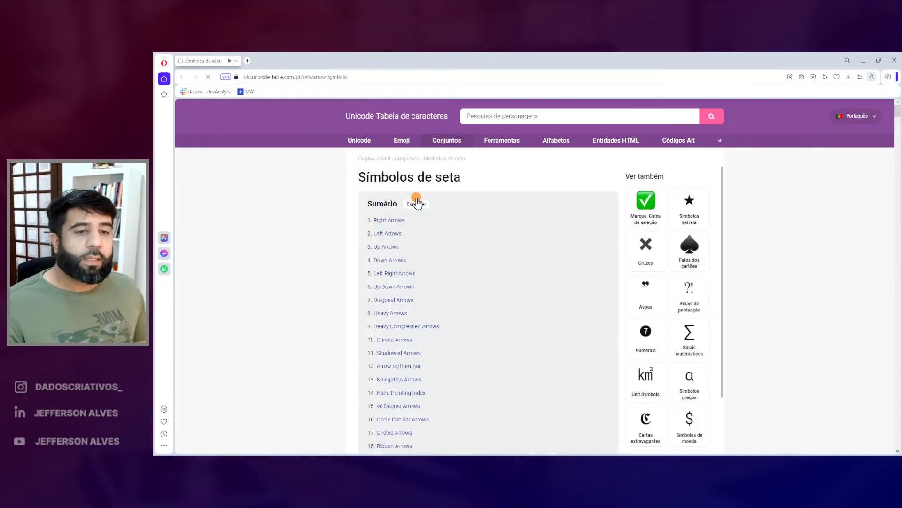
scroll(425, 210, down, 7)
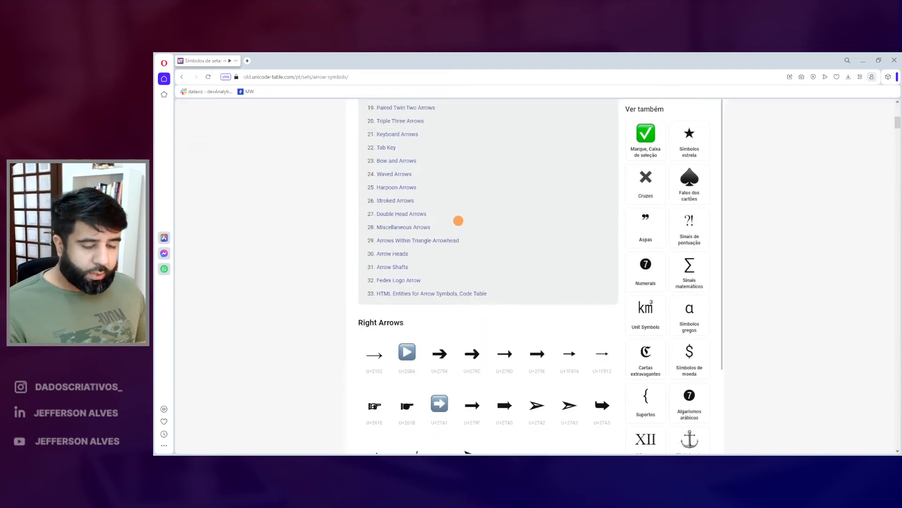
click(395, 254)
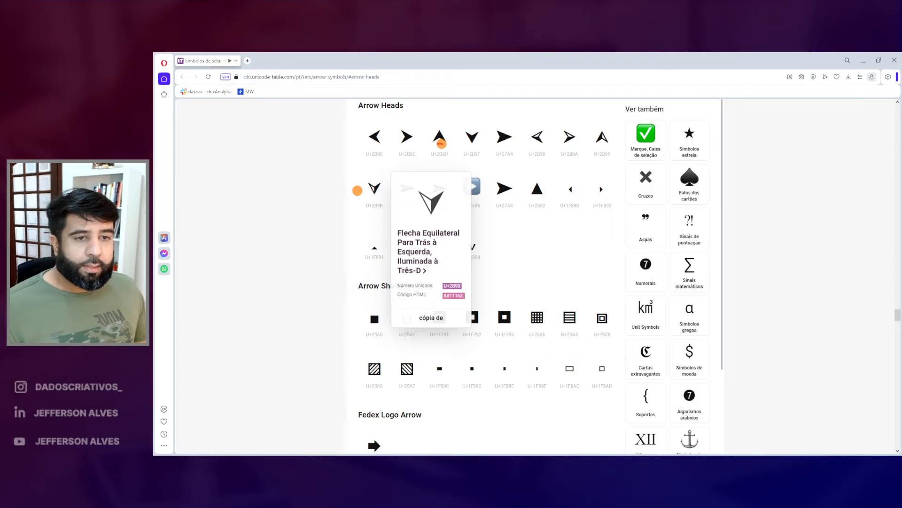
click(440, 137)
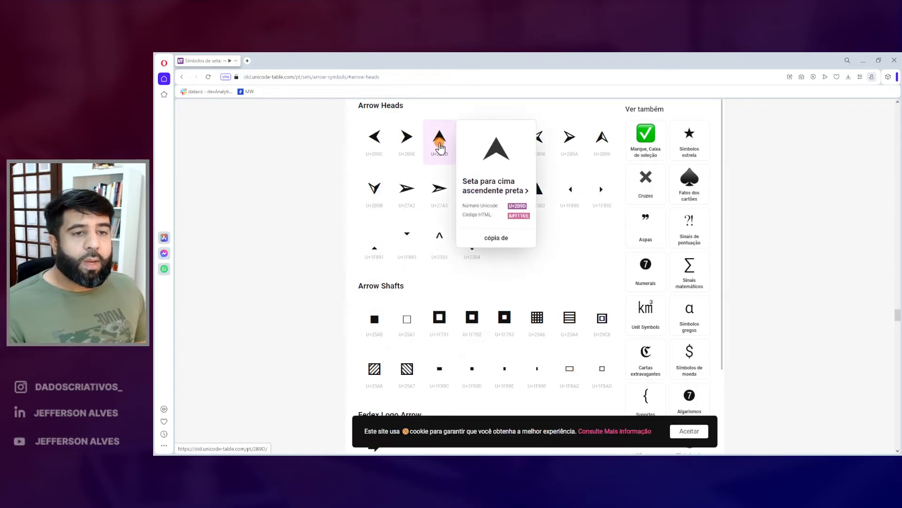
click(488, 238)
Return to the 15.3 Comparação Aula report, insert ⮝ before the plus sign in the FORMAT string, apply it and check the managers' labels
mouse_move(584, 453)
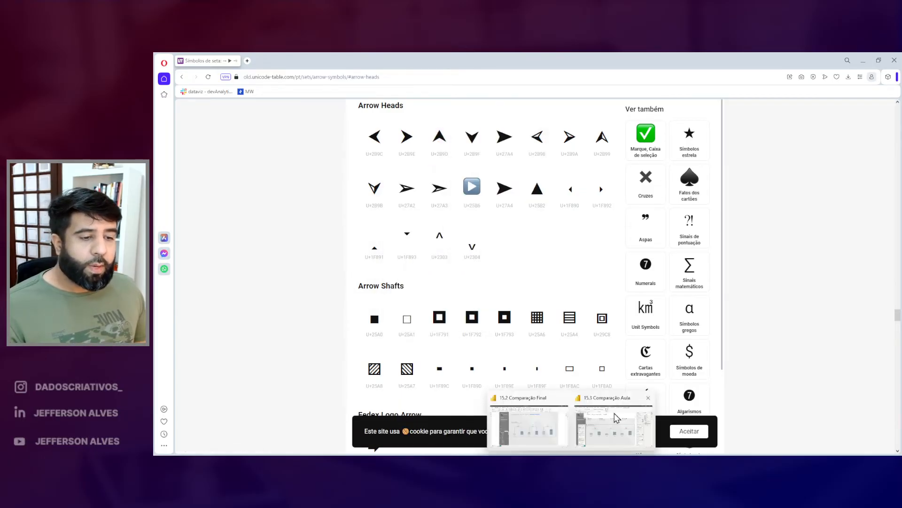
click(616, 417)
text(⮝)
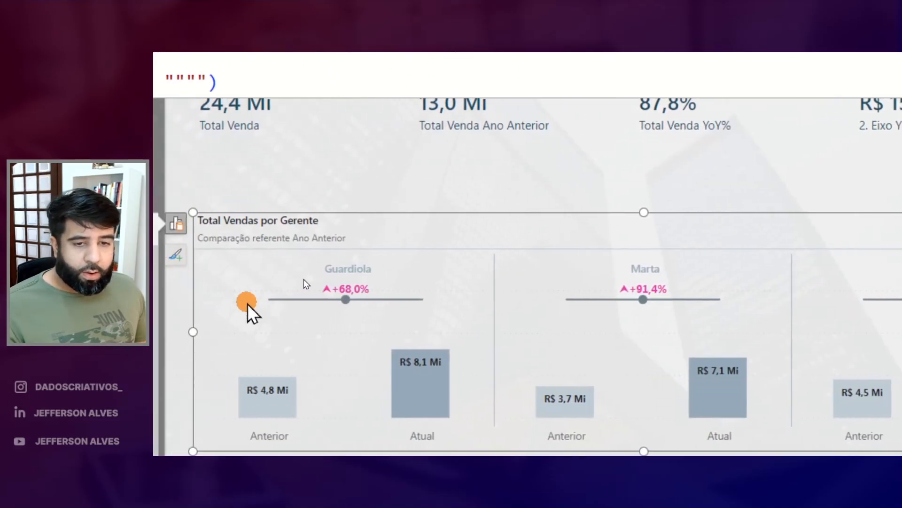
drag(327, 288, 425, 301)
drag(607, 296, 683, 297)
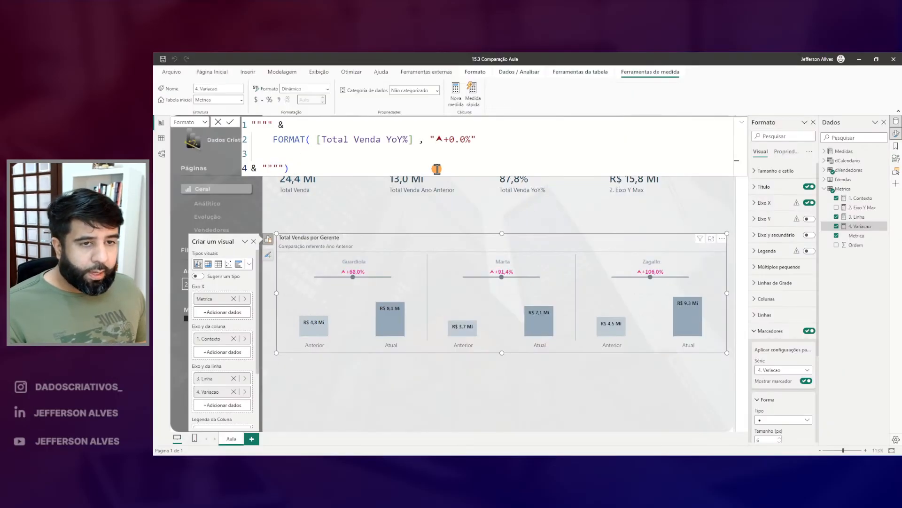
Filter the report to the year 2020 and check how the managers' variation labels display negative values
key(Escape)
click(281, 203)
click(222, 284)
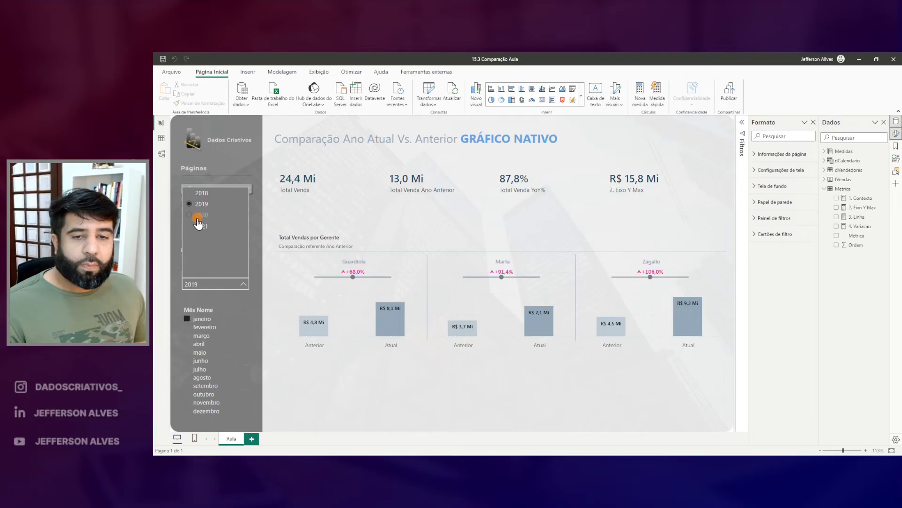
click(199, 216)
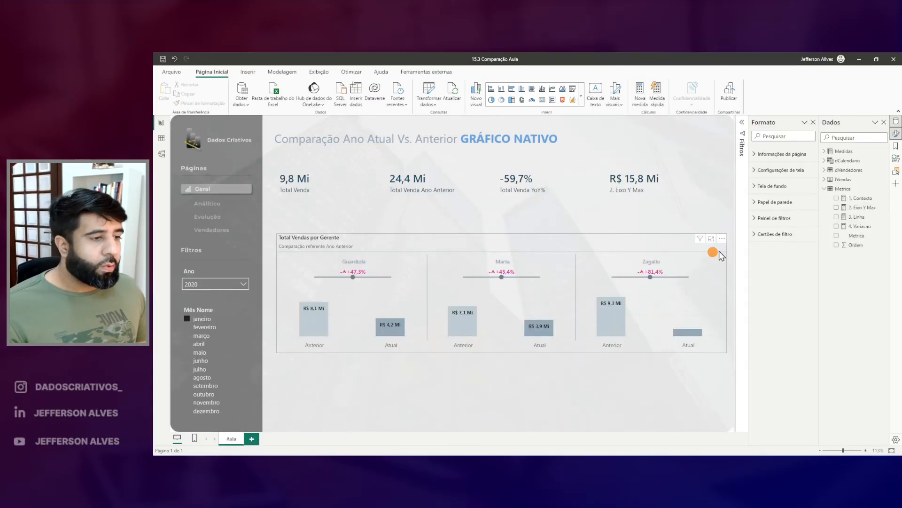
Open the dynamic format expression of the 4. Variacao measure and add a space after 0.0% in the FORMAT string
click(861, 226)
click(249, 106)
click(233, 147)
click(647, 141)
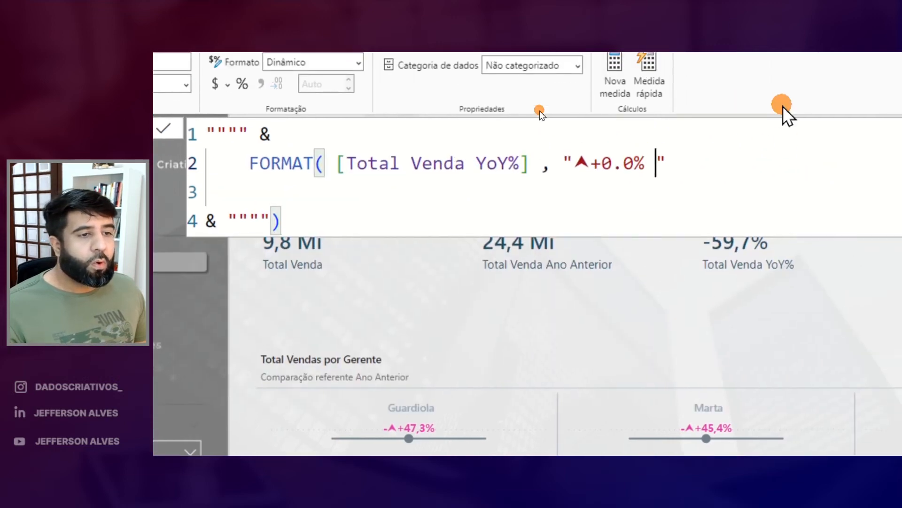
drag(646, 162, 574, 162)
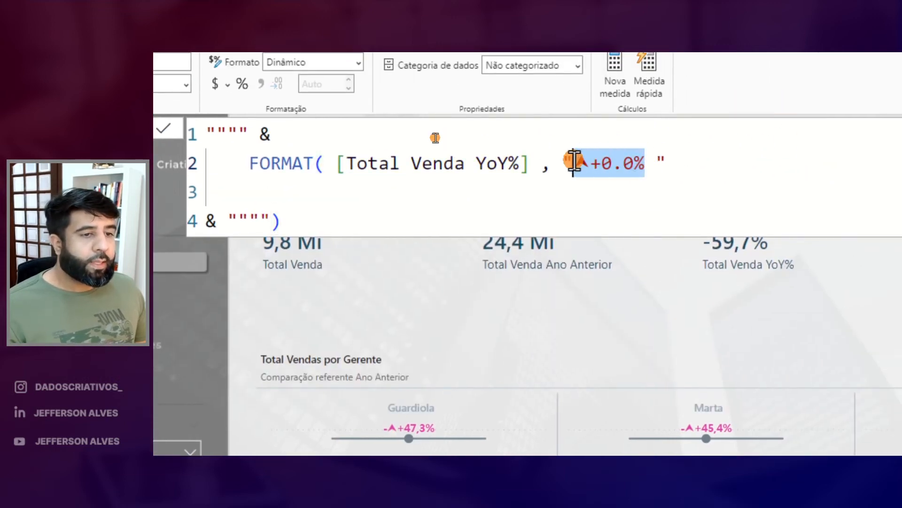
click(505, 126)
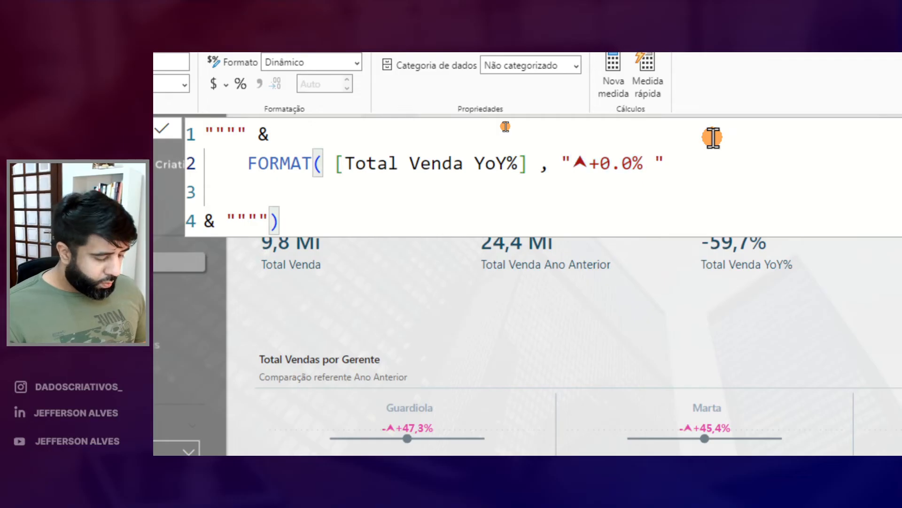
Add a semicolon and a negative-value section to the FORMAT string so it reads "⮝+0.0%; -0.0% "
drag(644, 163, 572, 162)
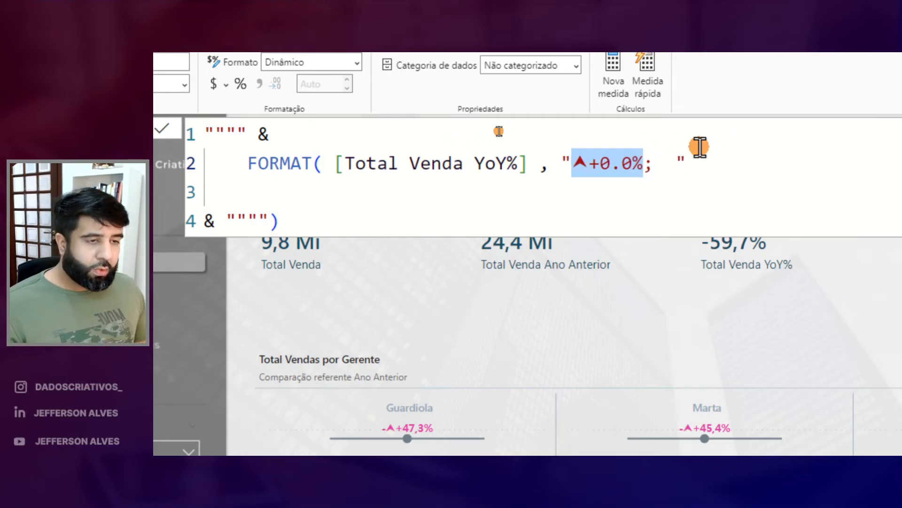
key(ctrl+c)
click(665, 162)
key(ctrl+v)
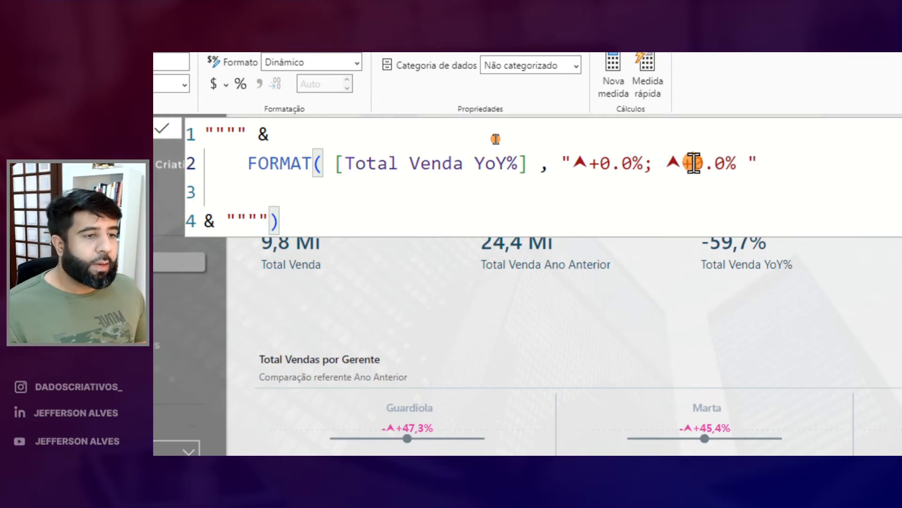
double_click(693, 162)
key(Left)
key(BackSpace)
key(BackSpace)
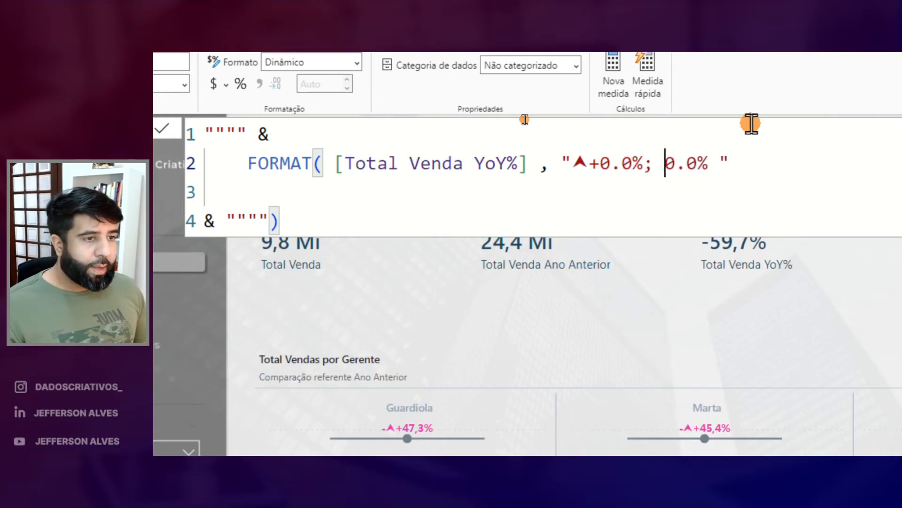
text(-)
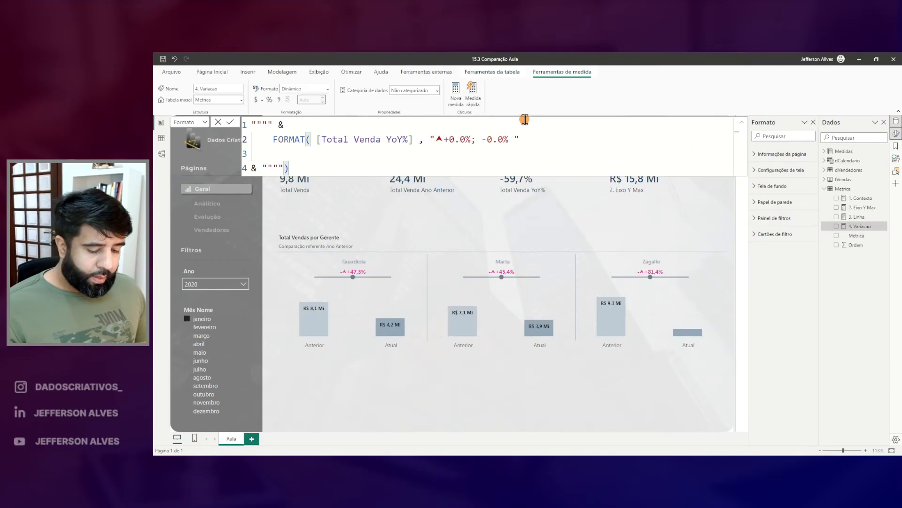
Switch to the Unicode character table in the browser and copy the black downward arrowhead U+2B9F
key(alt+Tab)
click(472, 137)
click(520, 239)
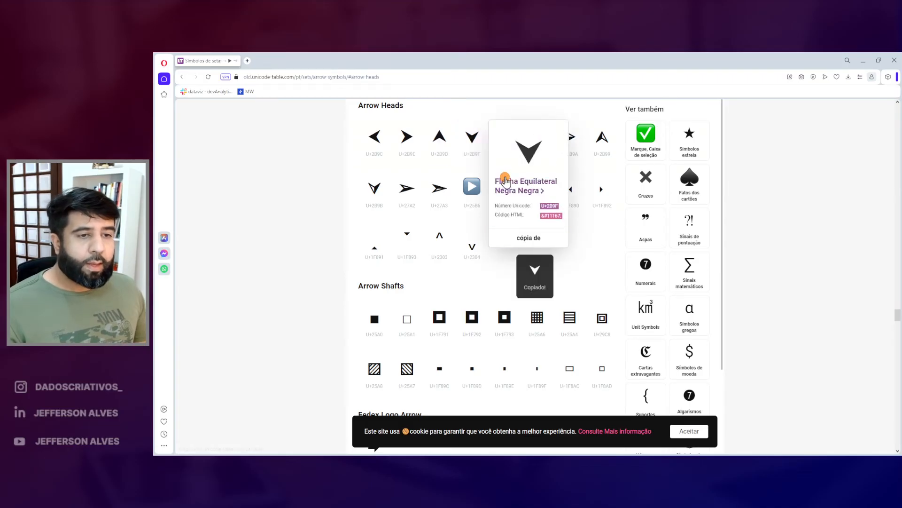
Return to the report, insert ⮟ before -0.0% in the FORMAT string, add a semicolon after that section and apply the format
key(alt+Tab)
key(Left)
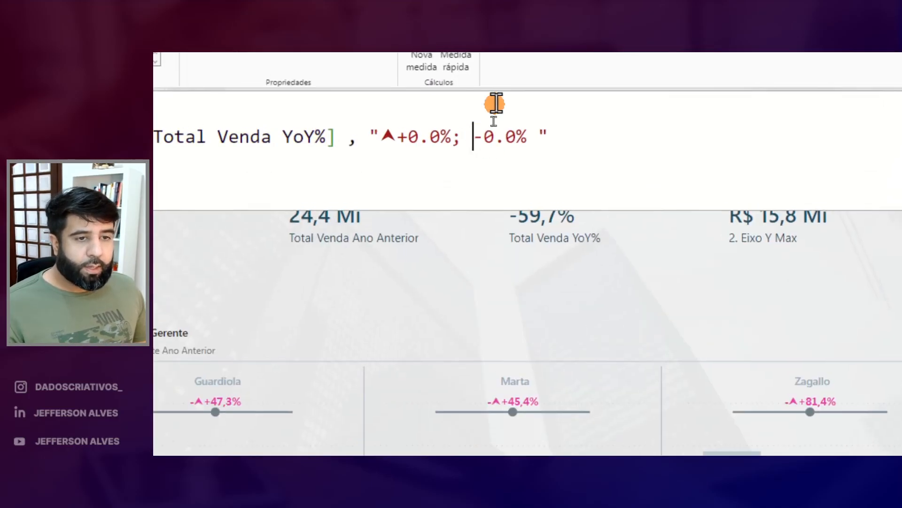
key(ctrl+v)
click(545, 146)
text(;)
key(Return)
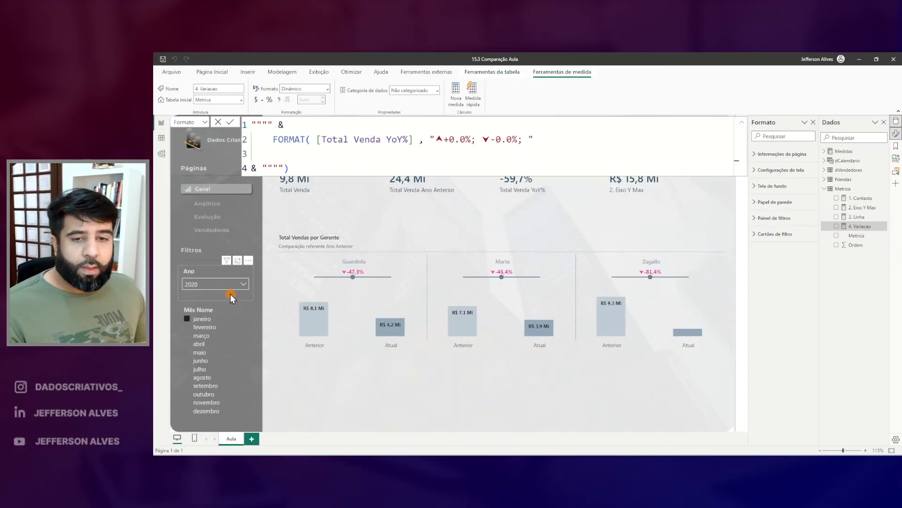
Filter the report to the year 2019 and examine the arrows and signs in the three managers' variation labels
click(173, 311)
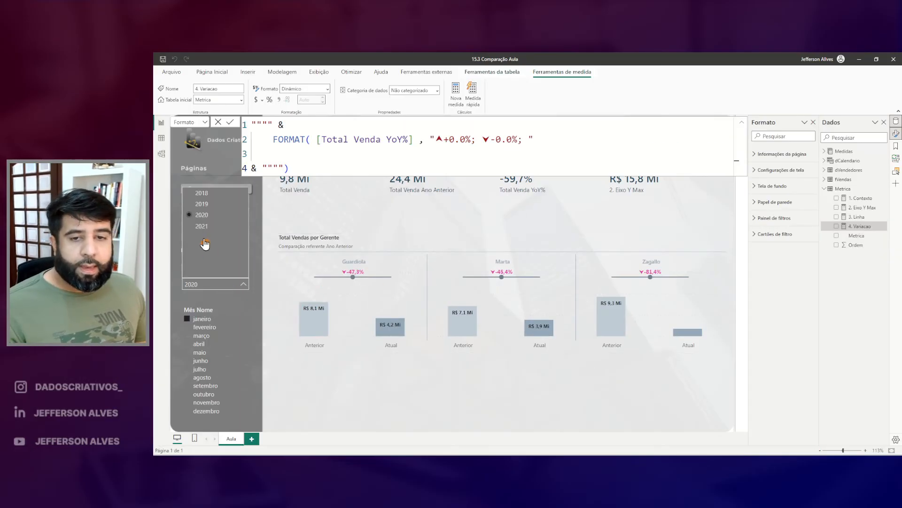
click(200, 205)
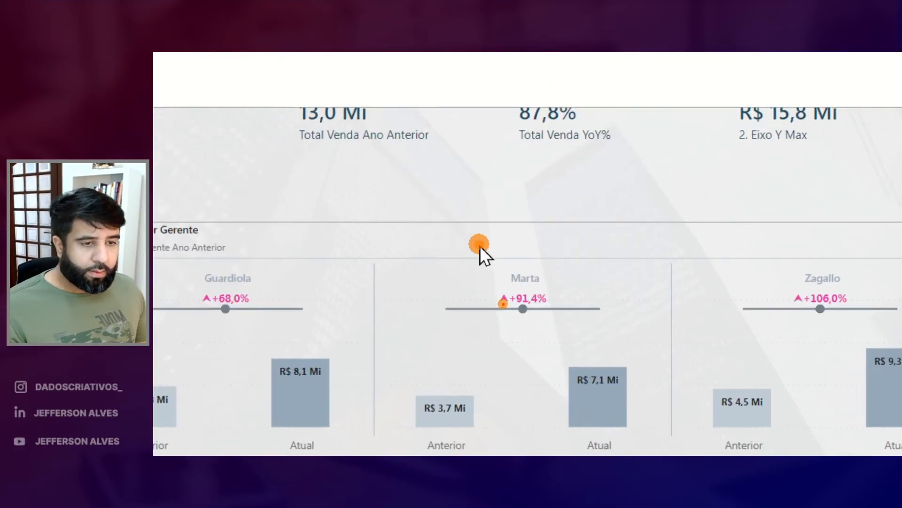
drag(525, 302, 545, 302)
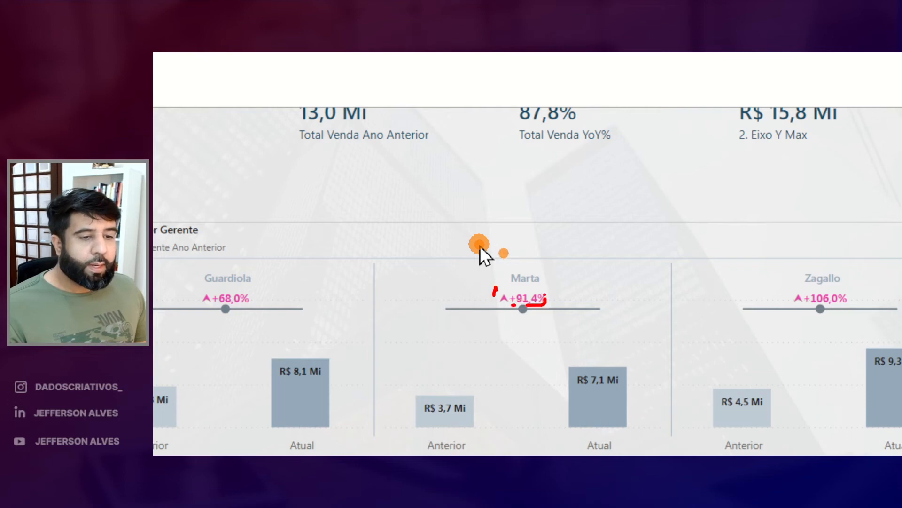
key(Escape)
key(Escape)
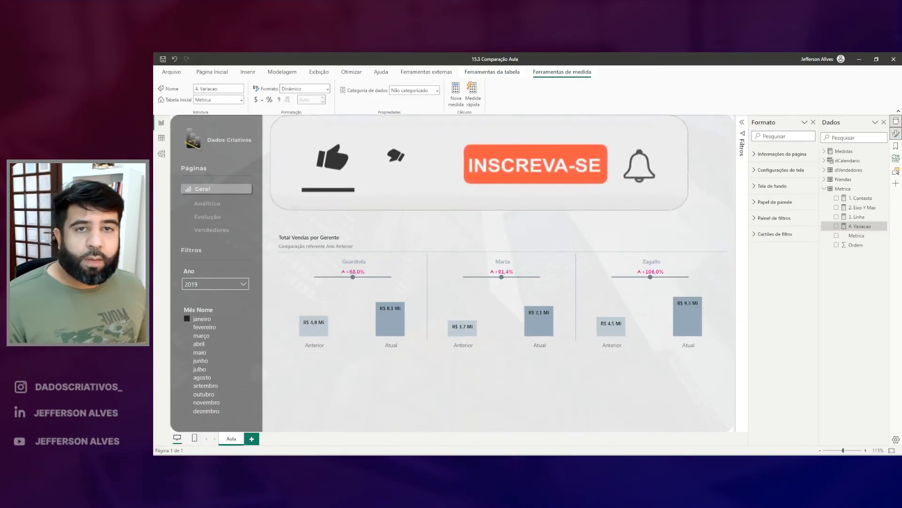
key(ctrl+2)
drag(325, 259, 685, 282)
key(Escape)
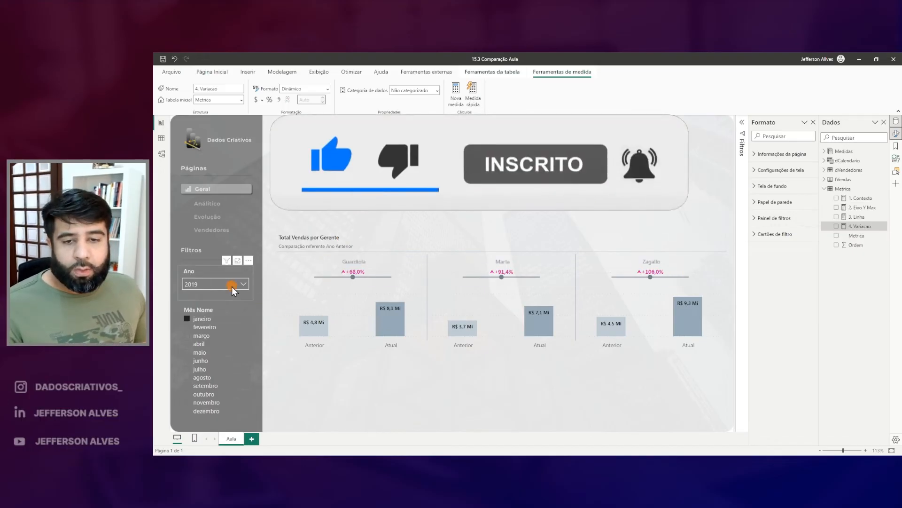
Filter the report to abril 2021 and compare the variation labels of Guardiola, Marta and Zagallo
click(232, 284)
click(201, 228)
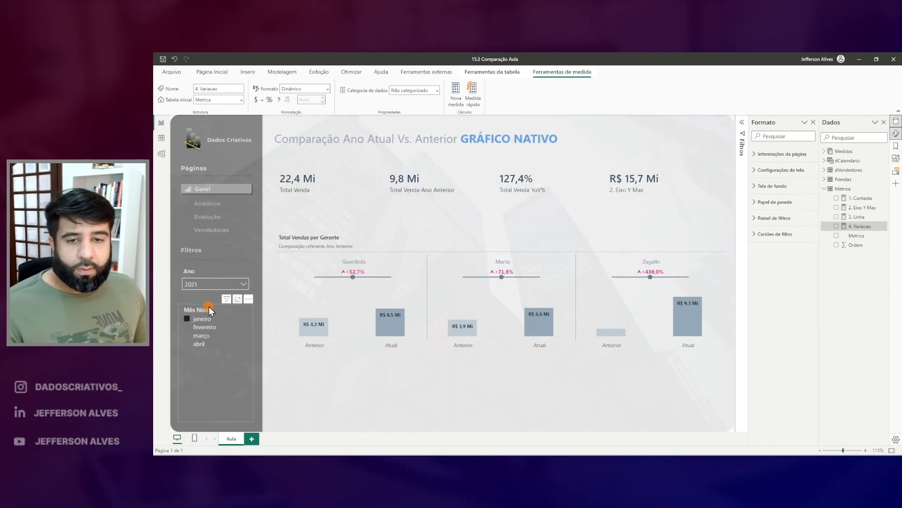
click(200, 345)
key(ctrl+2)
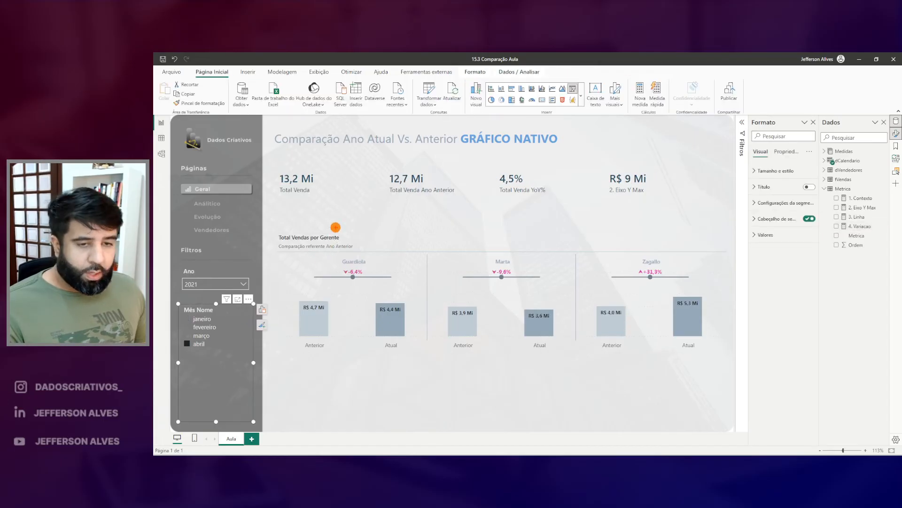
drag(325, 246, 527, 285)
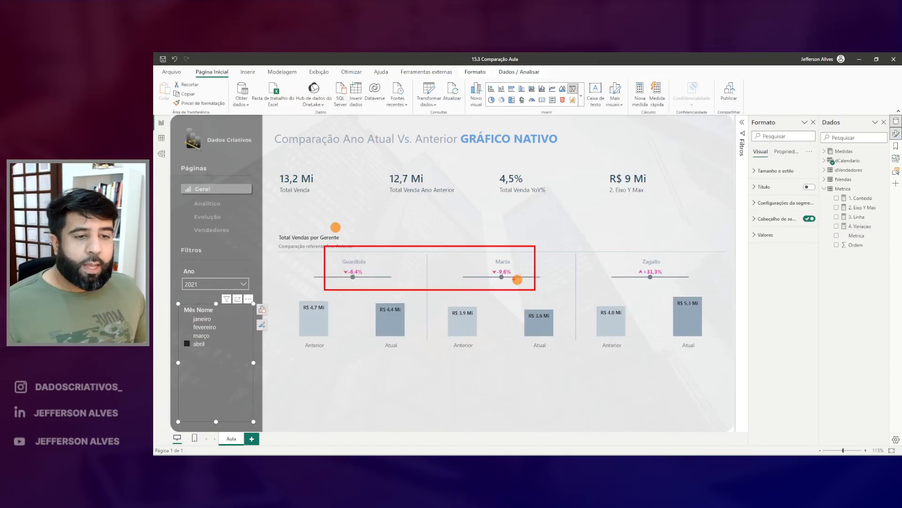
drag(616, 246, 672, 297)
key(Escape)
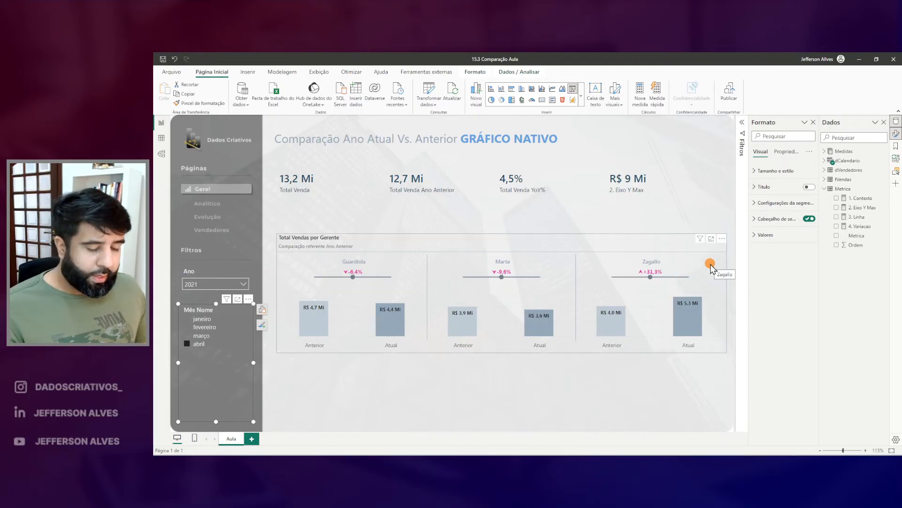
key(ctrl+1)
drag(564, 260, 643, 290)
drag(278, 268, 371, 316)
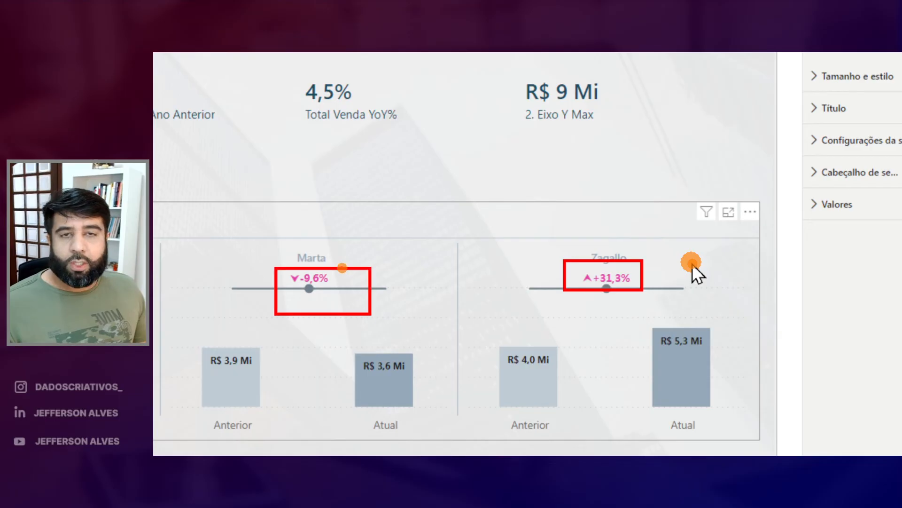
key(Escape)
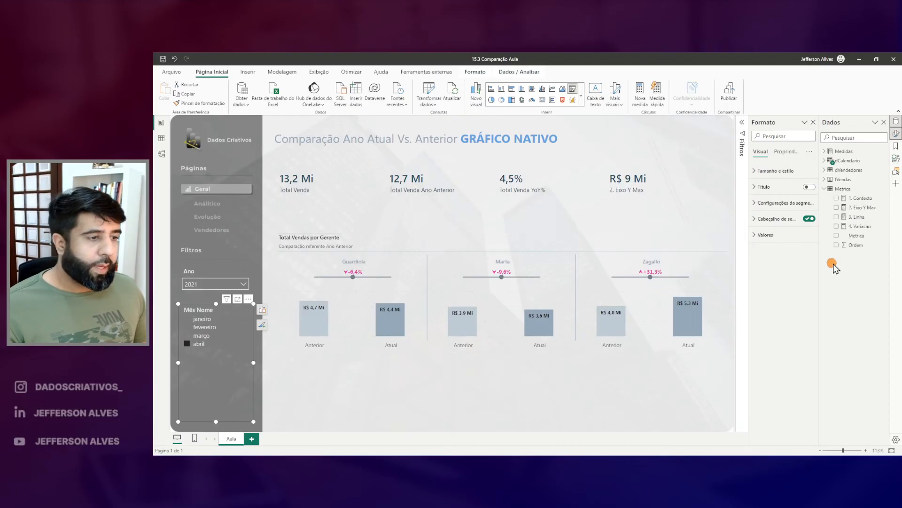
Create a new measure named 5. Variacao Cor in the Metrica table, leaving line breaks after the equals sign for its expression
right_click(844, 191)
click(806, 206)
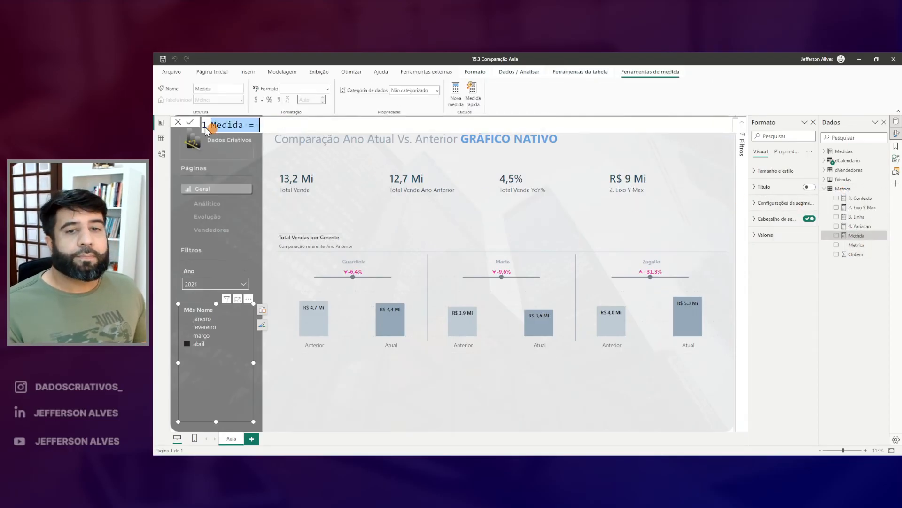
key(ctrl+4)
text(vA)
key(BackSpace)
key(BackSpace)
text(5.)
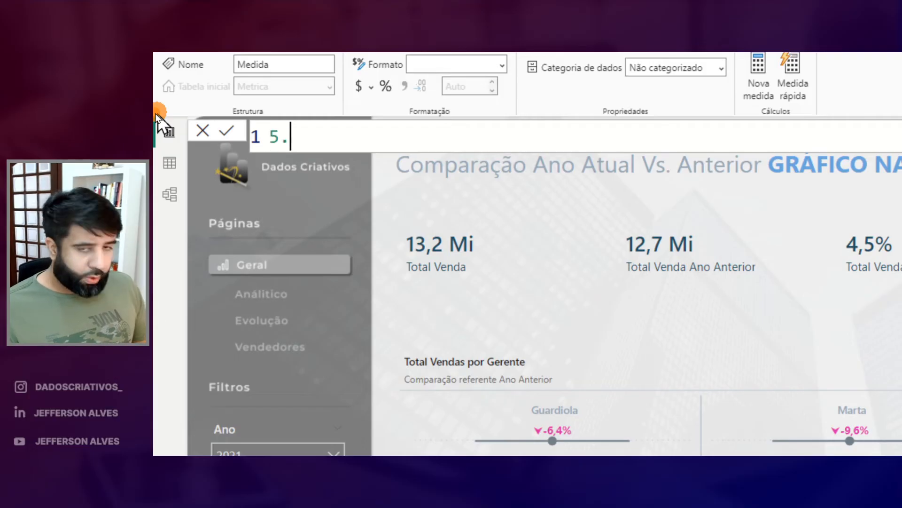
text( Variacao C)
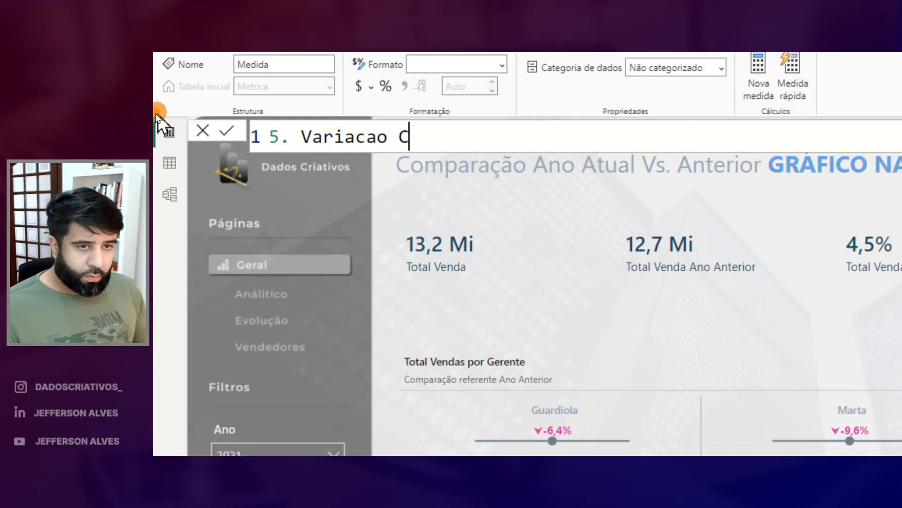
text(or =)
key(shift+Return)
key(shift+Return)
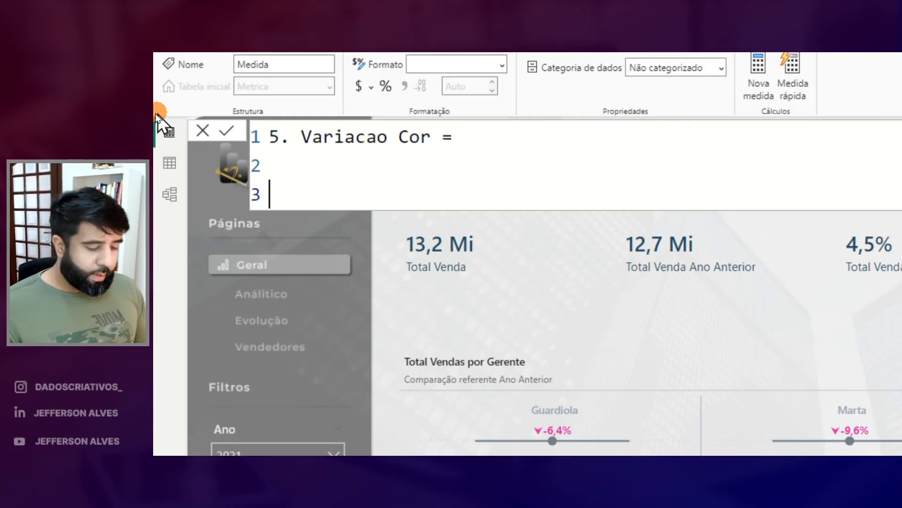
Write the 5. Variacao Cor expression as IF( [Total Venda YoY%] > 0, "GREEN", "RED" ) and commit the measure
text(IF()
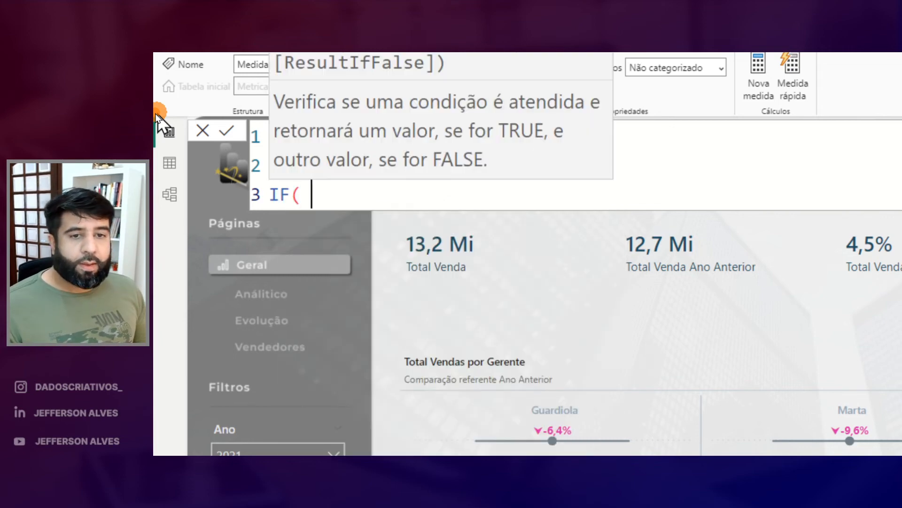
key(shift+Return)
text(TOTA)
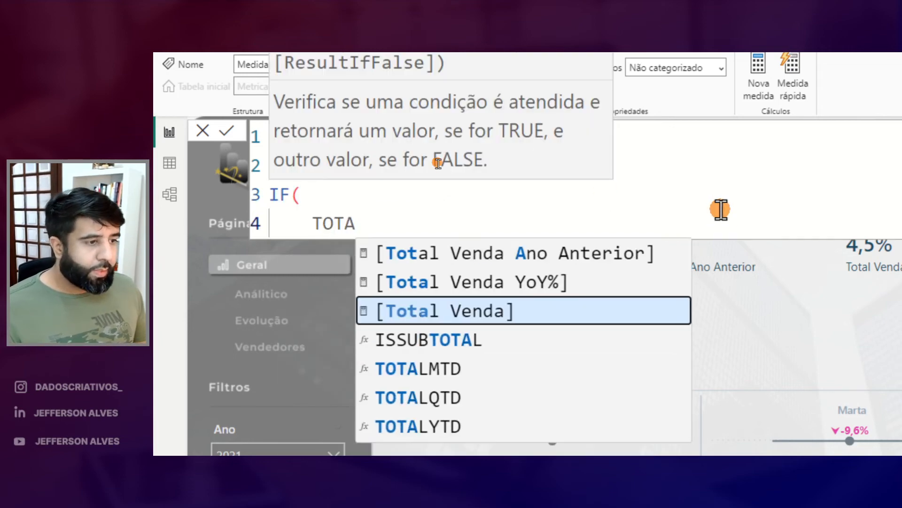
key(Up)
key(Tab)
text(> 0)
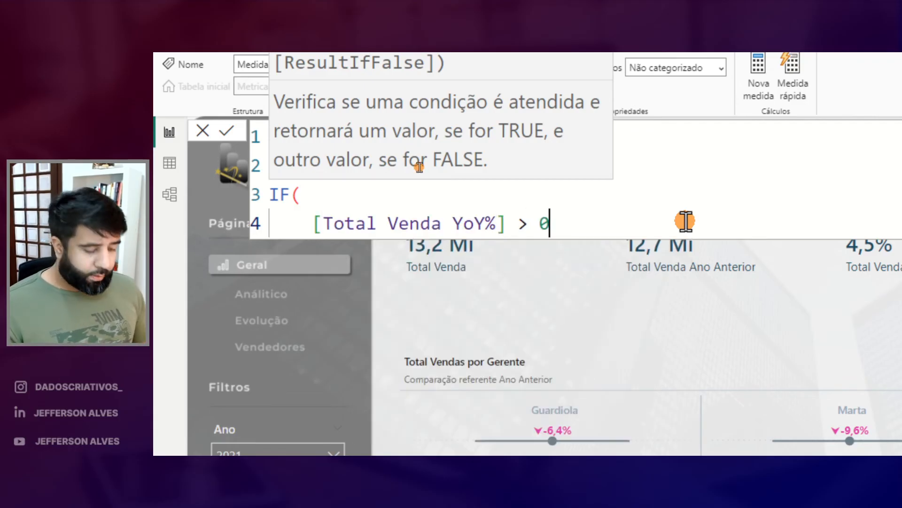
text(, "GREEN'",)
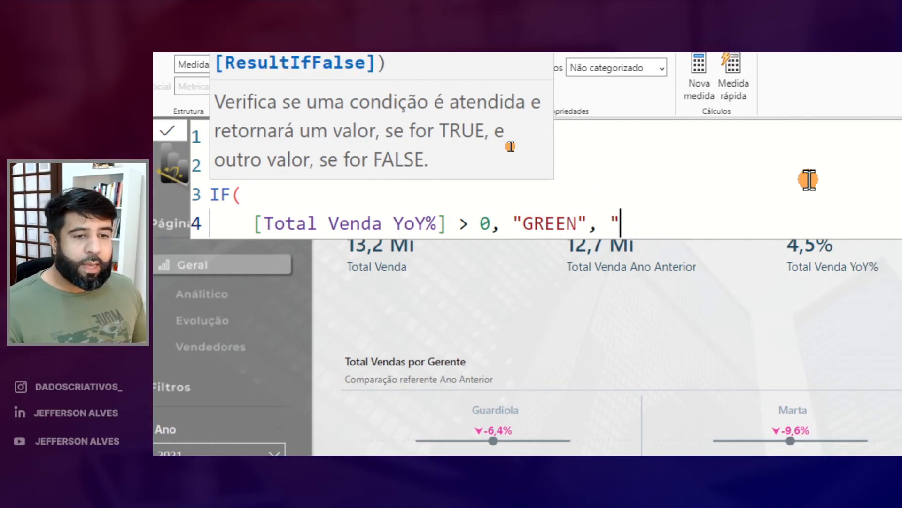
text( "RED")
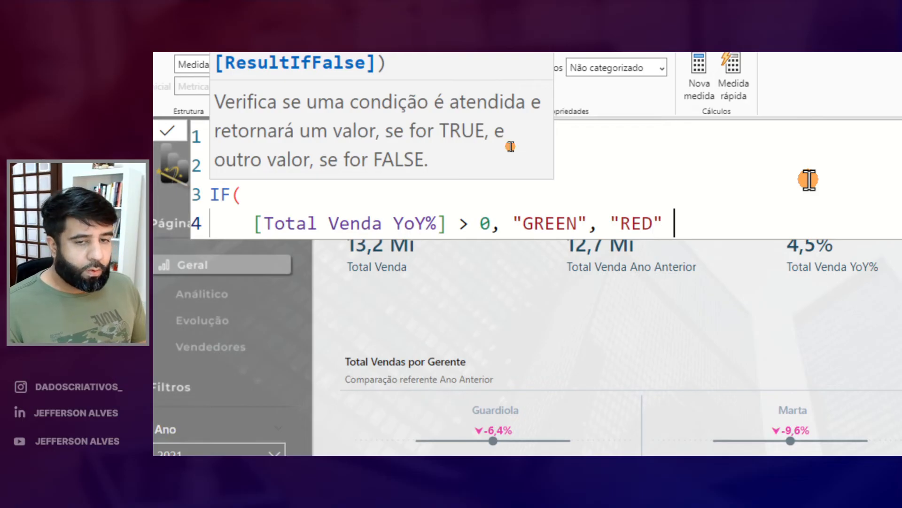
key(Return)
text())
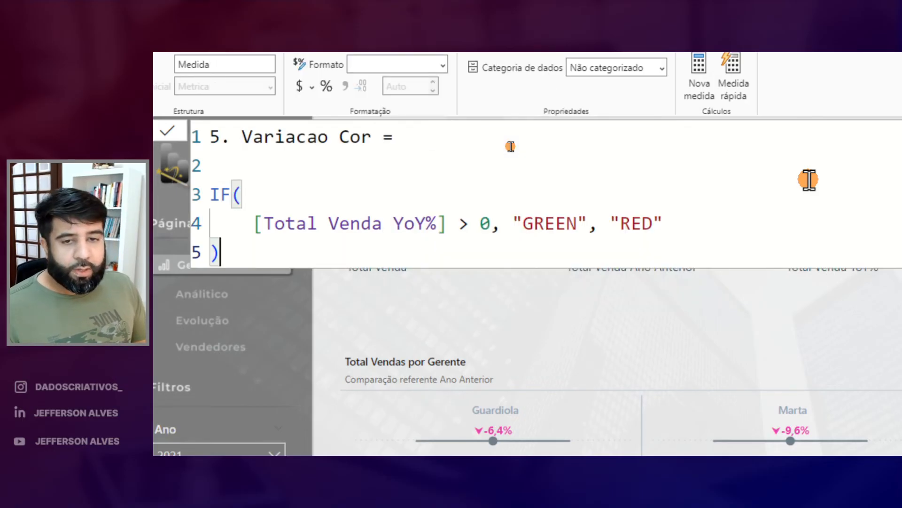
key(Return)
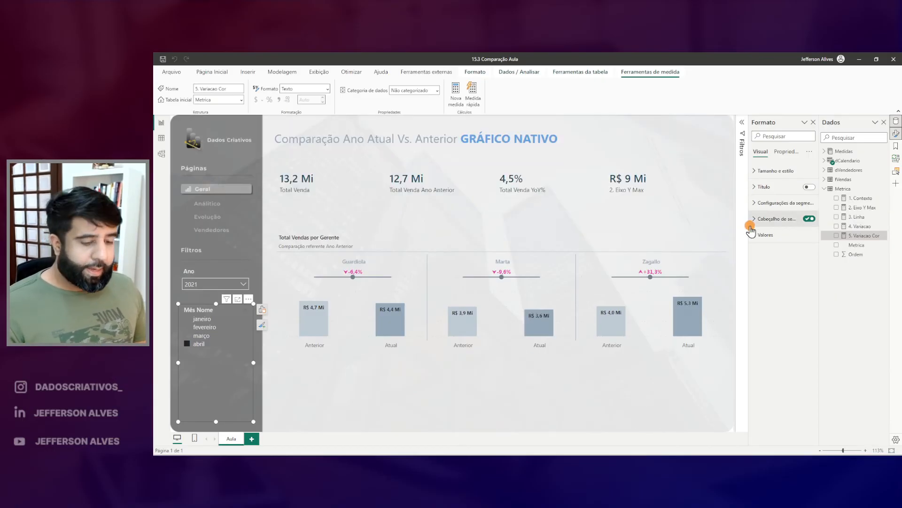
Select the Total Vendas por Gerente chart and open the value formatting of its data labels for the 4. Variacao series
drag(675, 268, 681, 265)
key(Escape)
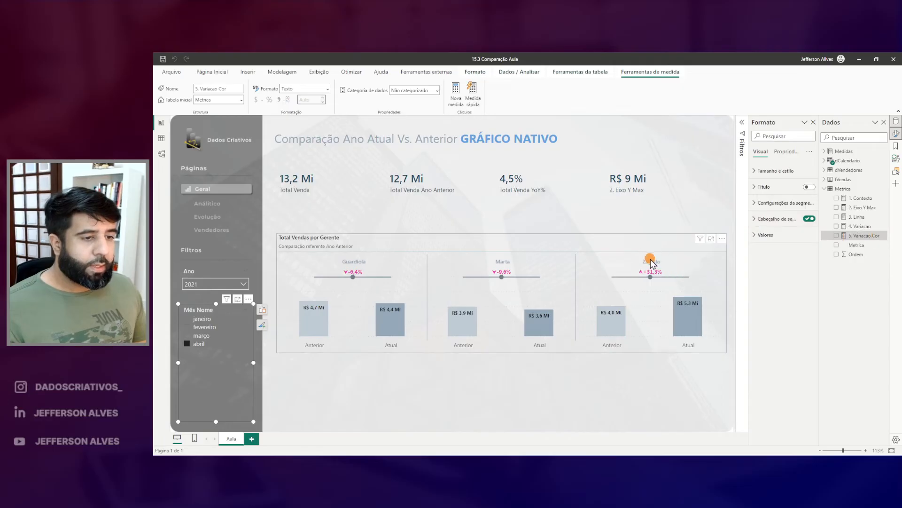
click(640, 248)
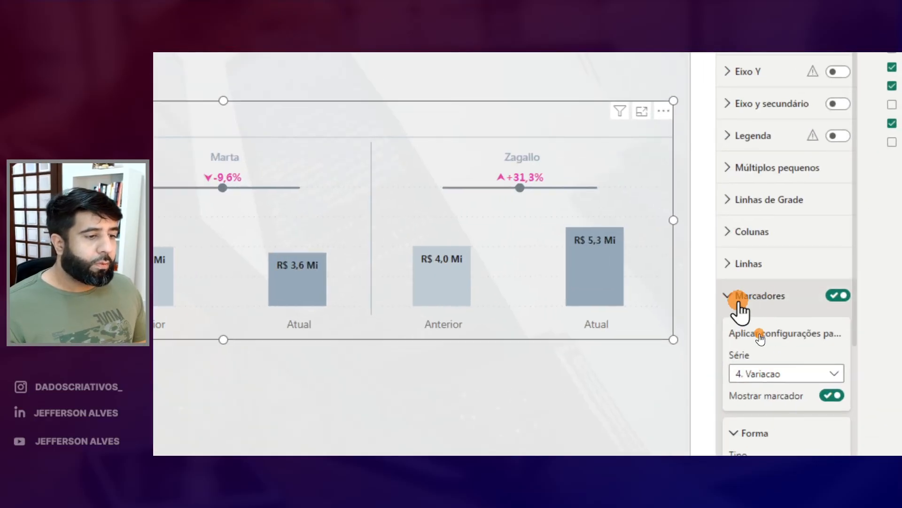
click(757, 323)
click(747, 329)
scroll(778, 332, down, 2)
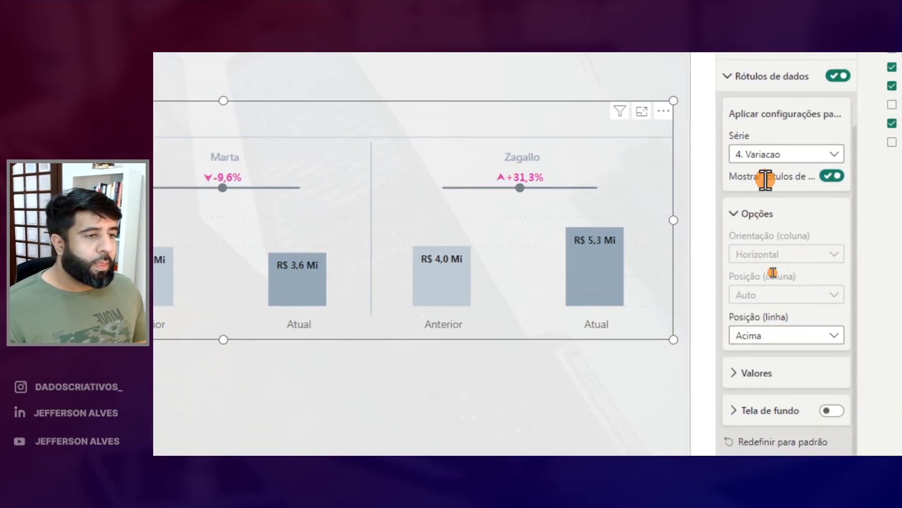
drag(731, 124, 820, 171)
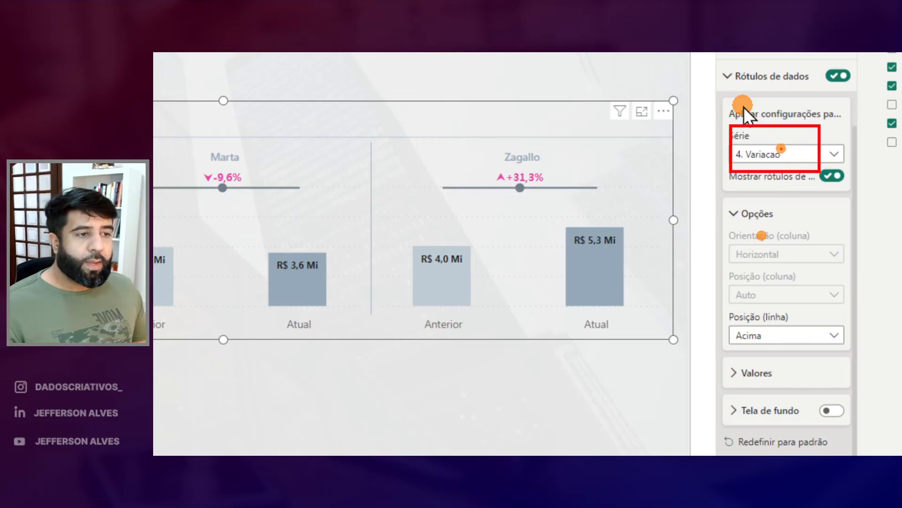
key(Escape)
click(742, 372)
scroll(757, 359, down, 3)
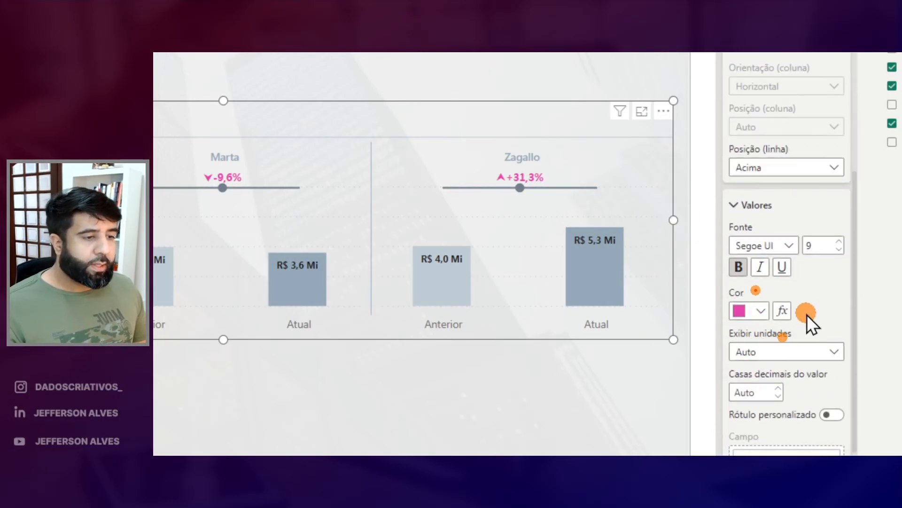
Colour the 4. Variacao labels conditionally by field value (Valor do campo), based on the 5. Variacao Cor measure
click(783, 311)
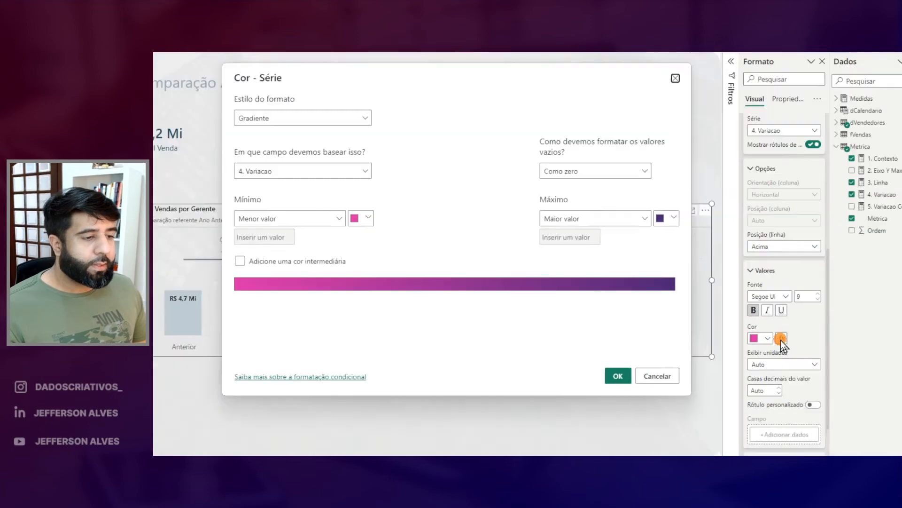
click(346, 118)
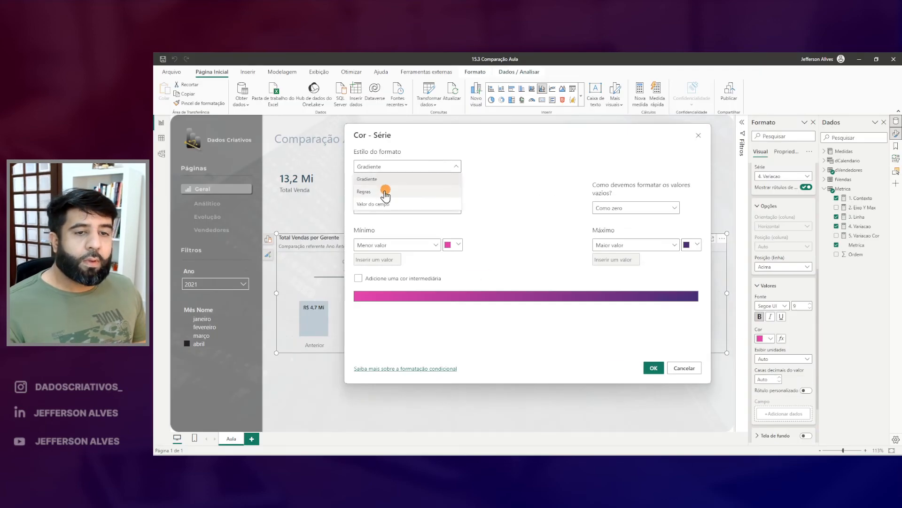
click(269, 153)
click(262, 160)
click(360, 264)
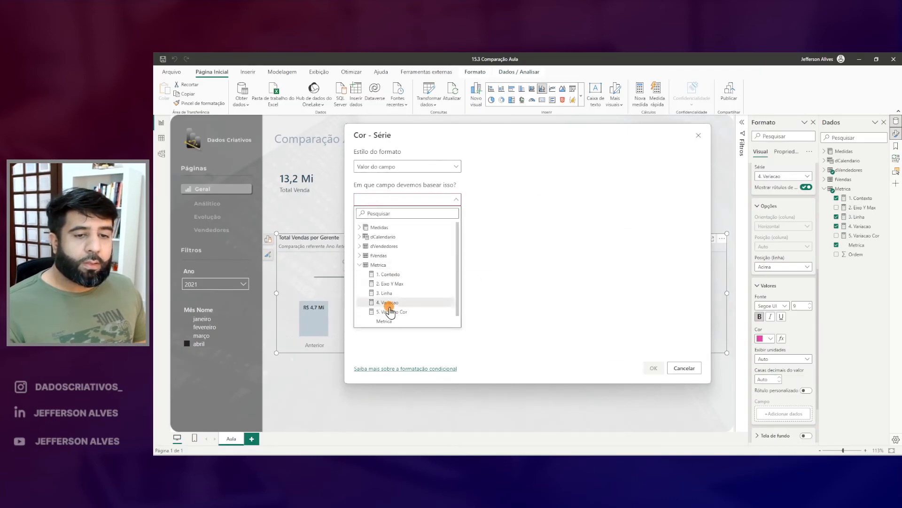
click(394, 312)
click(647, 369)
key(ctrl+2)
drag(631, 257, 670, 284)
drag(478, 259, 520, 286)
key(Escape)
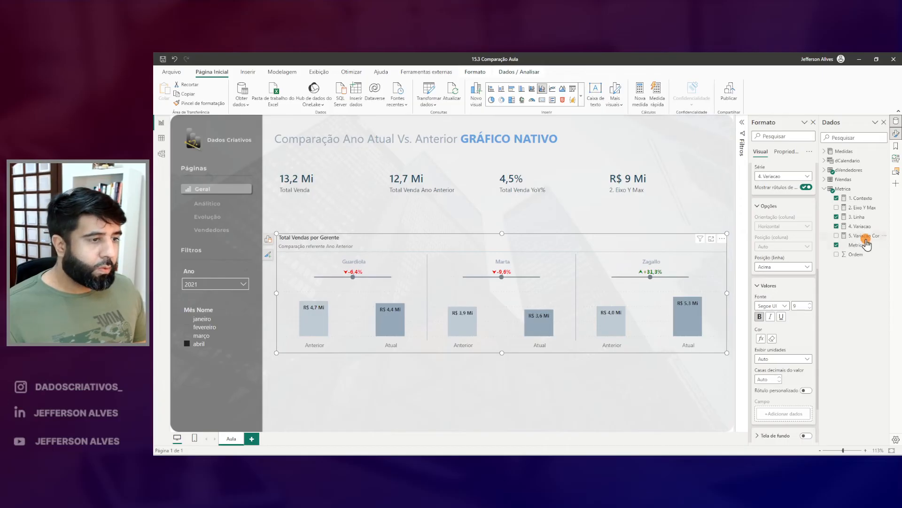
In the 5. Variacao Cor measure, replace GREEN with #69A5DF and RED with #FF0000, and commit the change
click(847, 235)
double_click(381, 165)
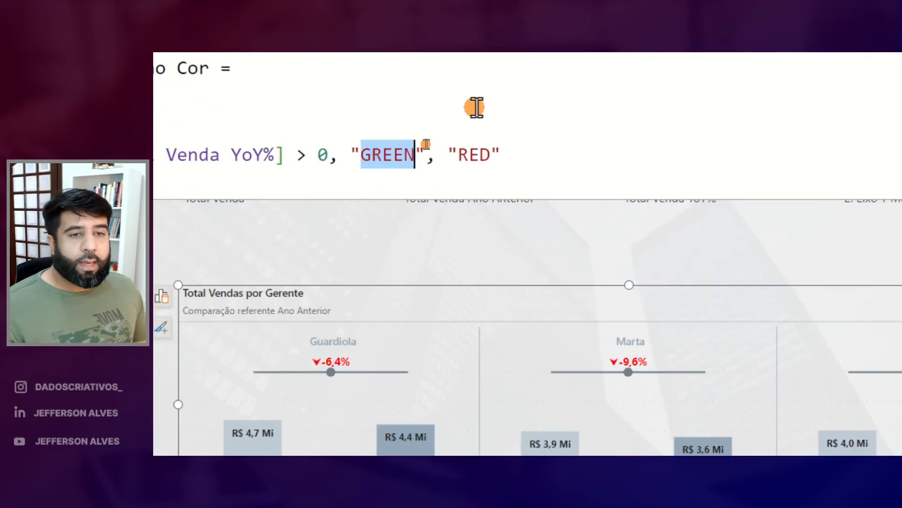
key(BackSpace)
text(#69A5DF)
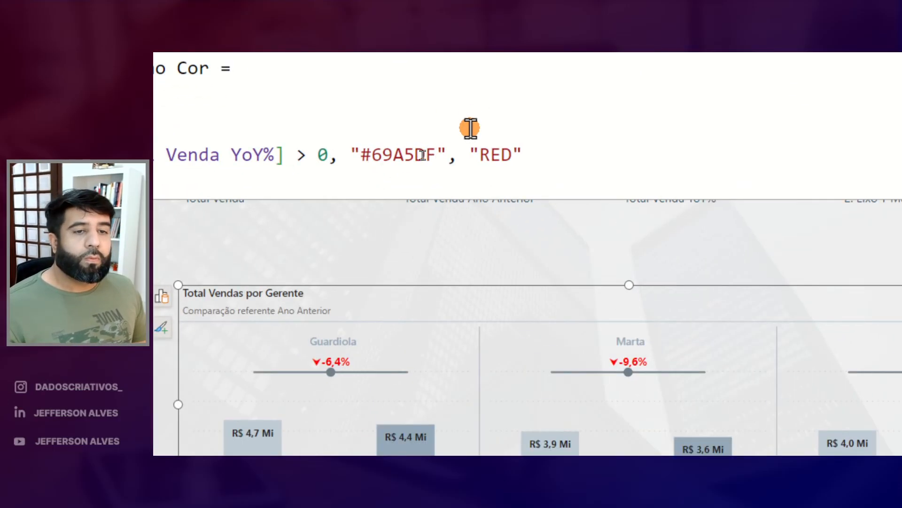
double_click(495, 154)
key(BackSpace)
text(#)
text(FF0)
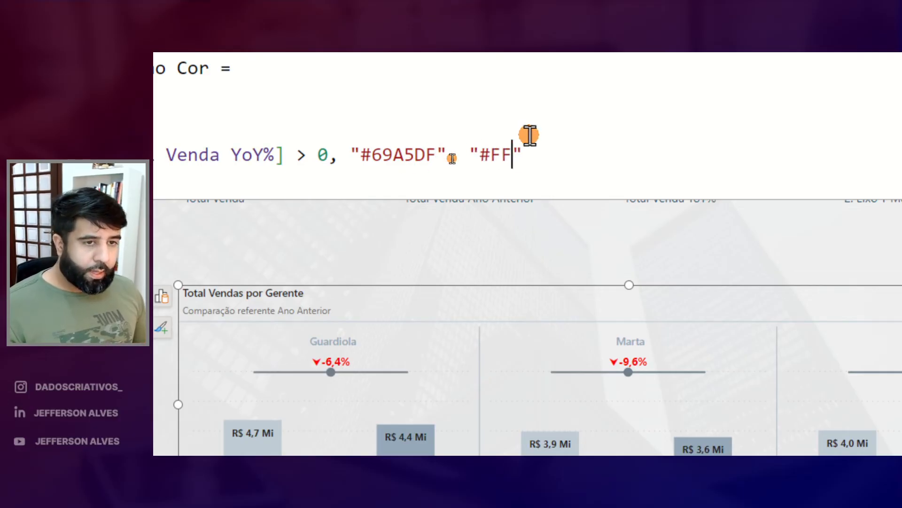
text(000)
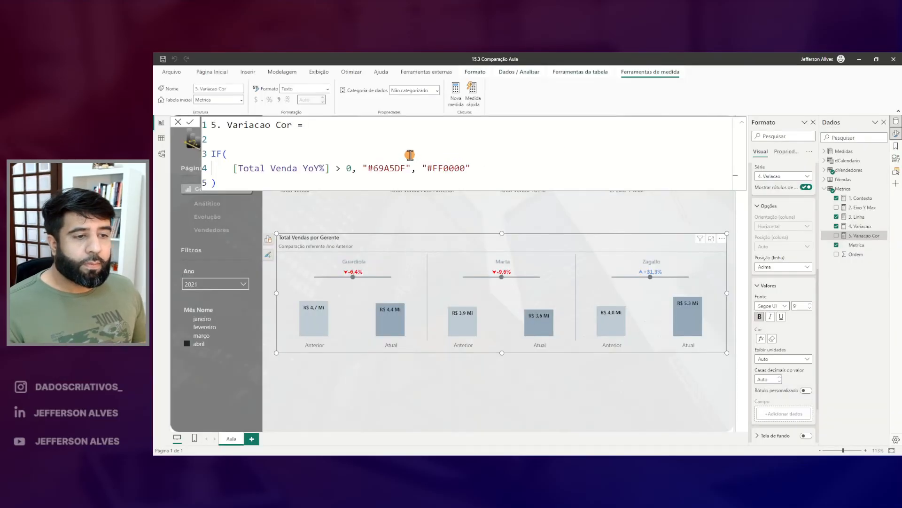
key(Return)
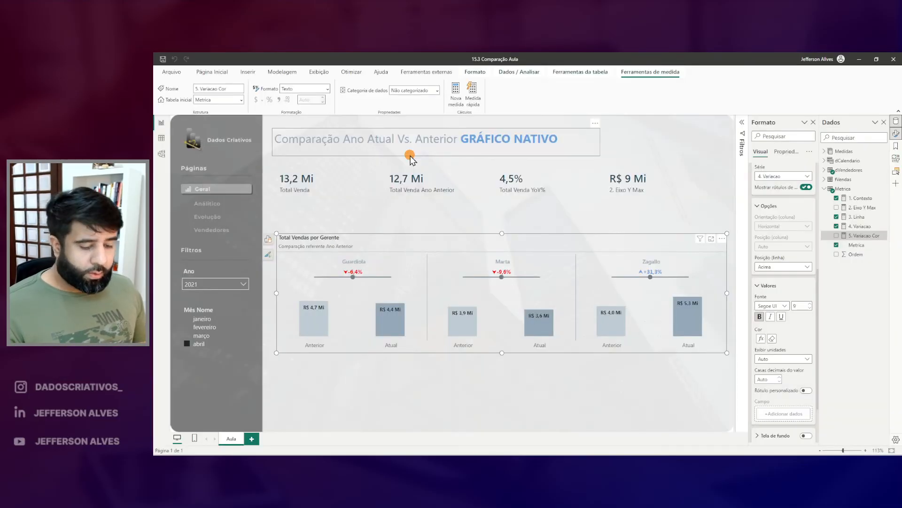
Check the Marta and Zagallo label colours, filter the report to 2020 and examine all three managers' variation label colours
drag(489, 261, 518, 287)
drag(636, 262, 677, 283)
key(Escape)
click(204, 286)
click(200, 216)
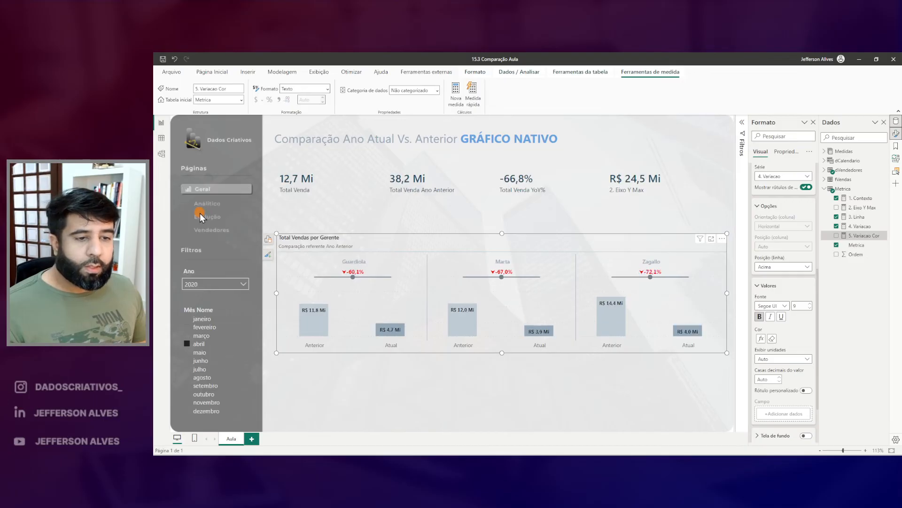
drag(334, 262, 679, 283)
key(Escape)
Filter the report to the year 2019 and examine the colours of the three managers' variation labels
click(225, 284)
click(199, 207)
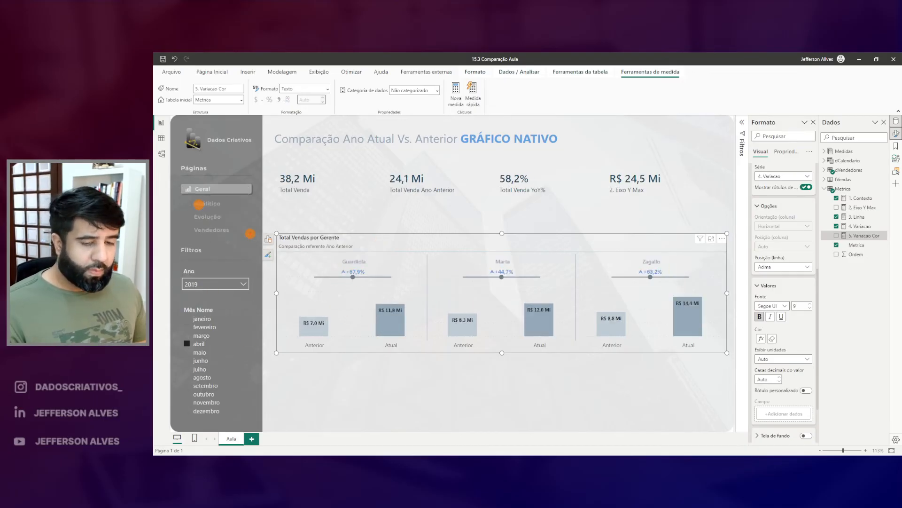
mouse_move(323, 252)
mouse_down()
mouse_move(681, 288)
mouse_move(675, 275)
mouse_up()
key(Escape)
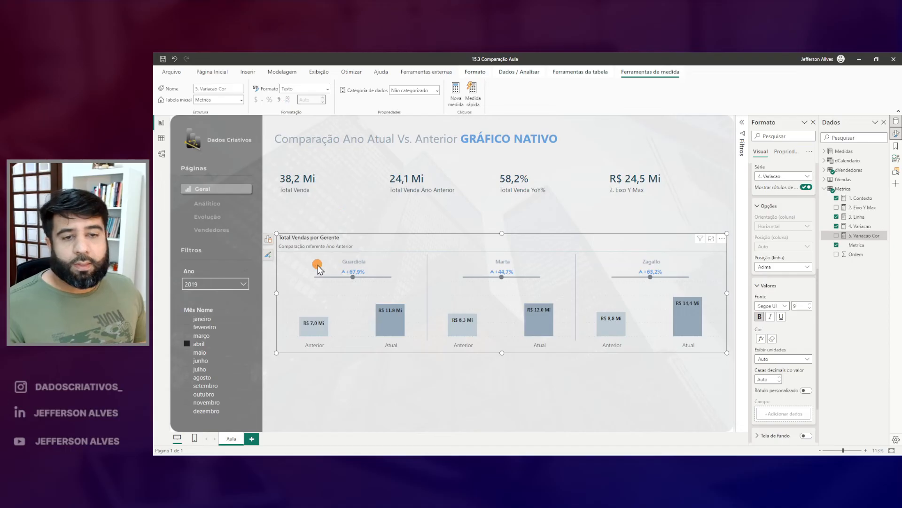
Filter the report to the year 2018 and compare the Total Venda Ano Anterior and YoY% cards with the managers' lines
click(232, 287)
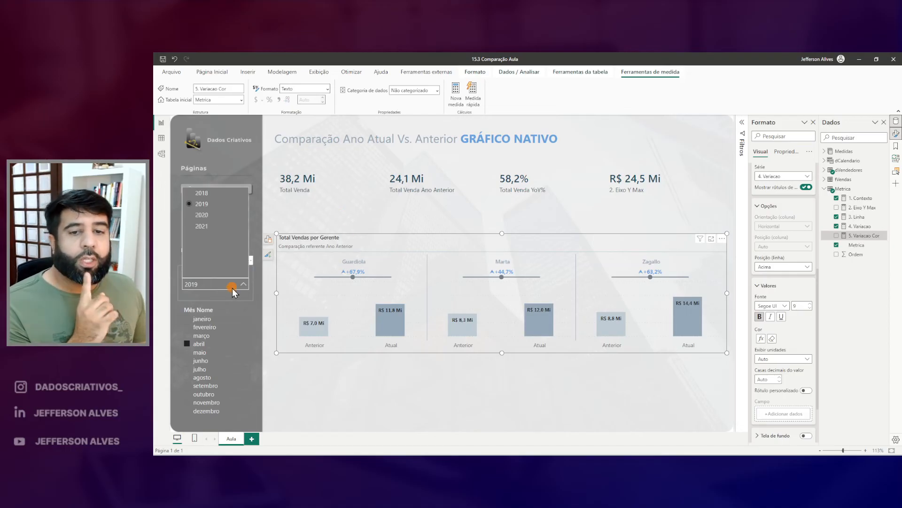
click(202, 193)
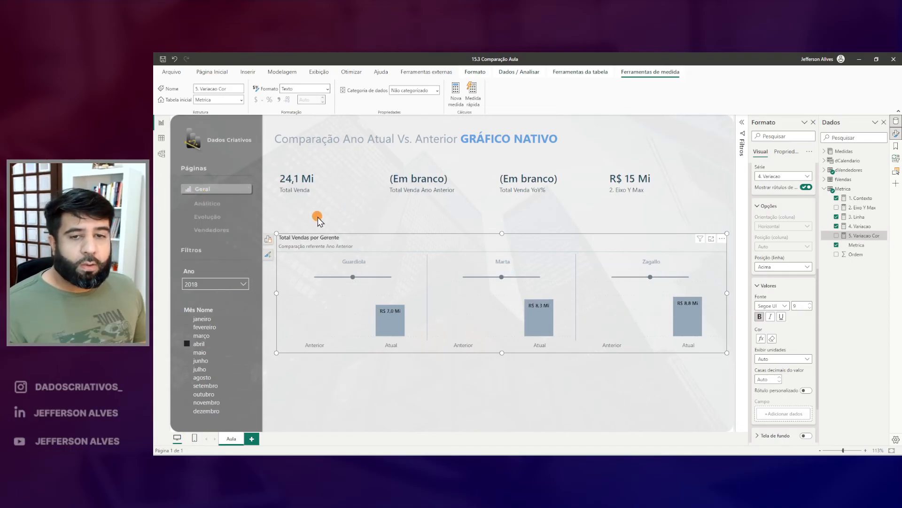
drag(308, 269, 380, 285)
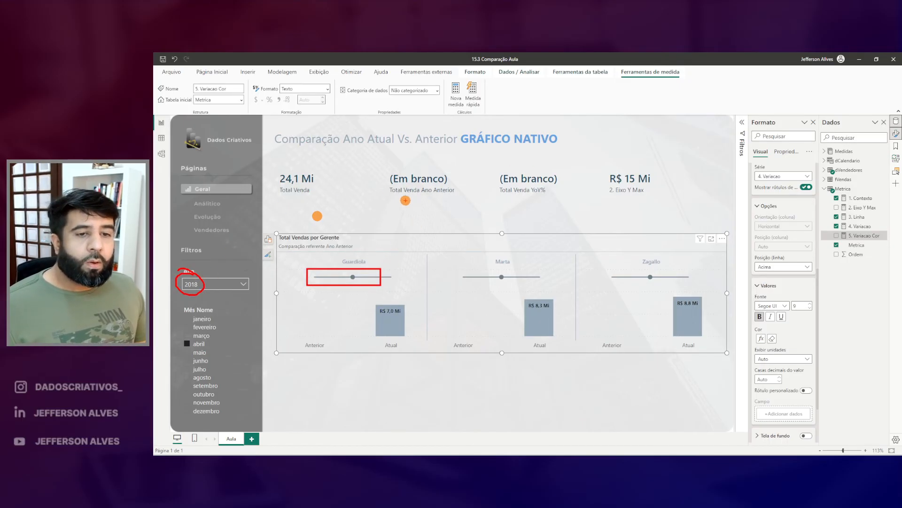
drag(429, 200, 465, 200)
drag(434, 161, 444, 165)
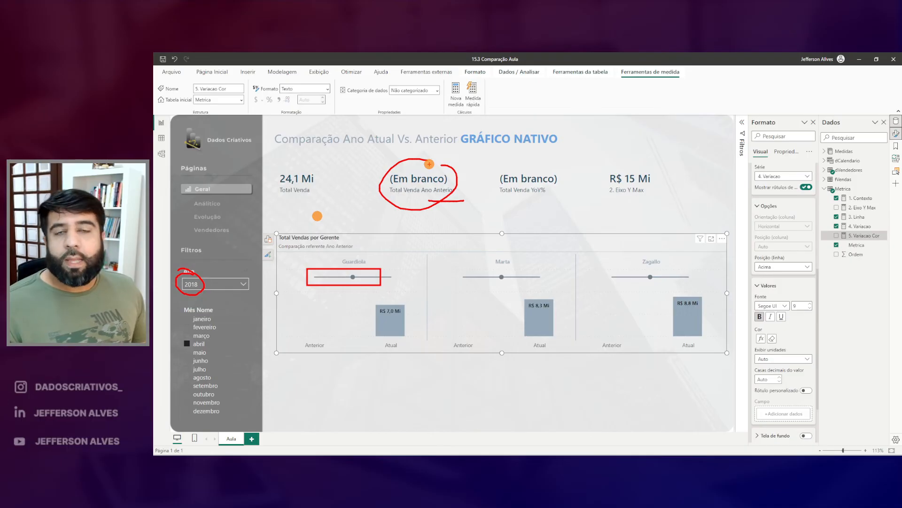
key(Escape)
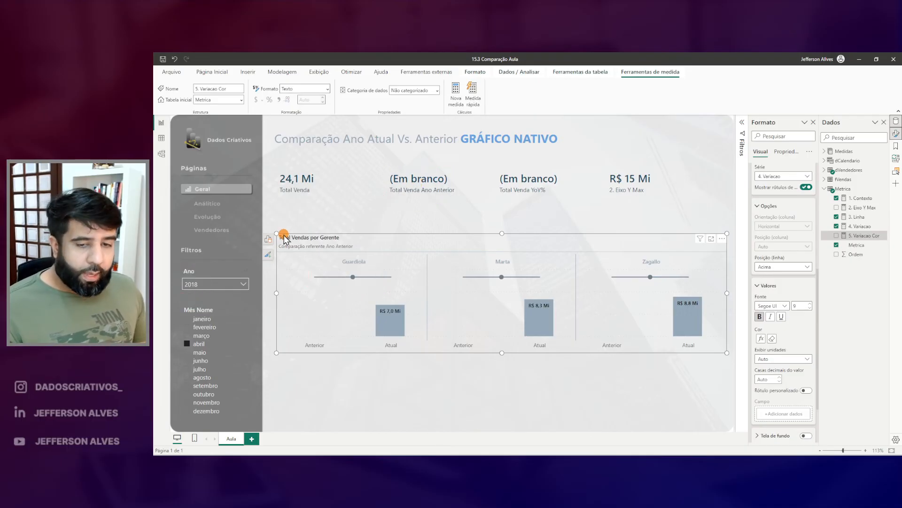
drag(377, 160, 575, 209)
drag(532, 168, 546, 175)
drag(426, 172, 442, 179)
drag(309, 269, 392, 289)
drag(458, 265, 564, 286)
key(Escape)
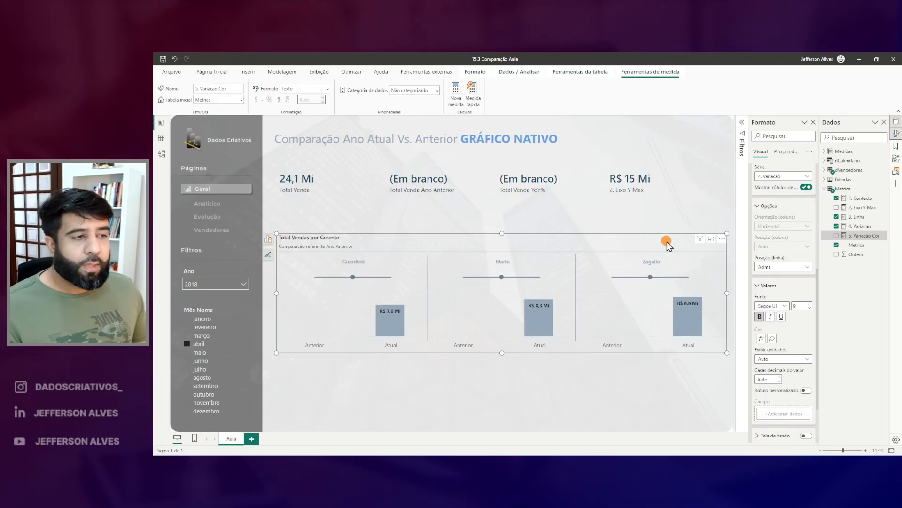
Open the 3. Linha measure and start an IF with a NOT ISBLANK test between RETURN and vMaior * 1.5
key(ctrl+2)
drag(829, 207, 874, 222)
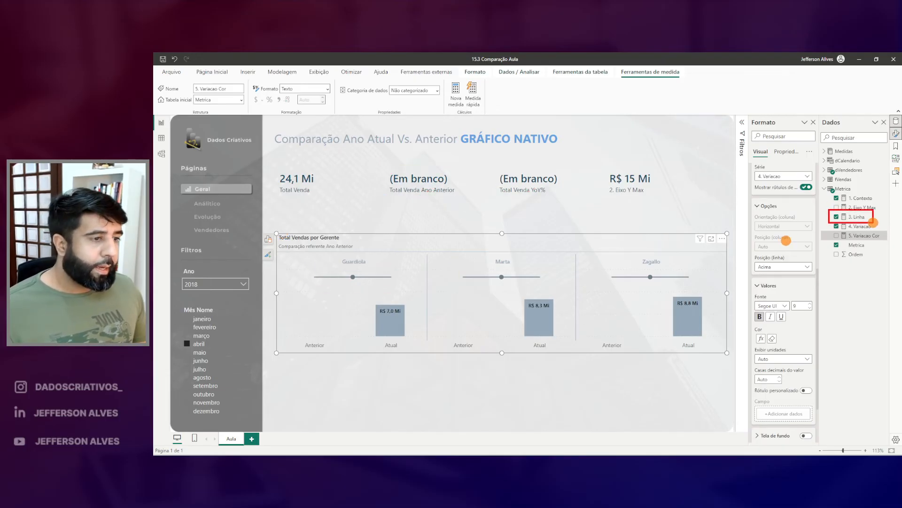
key(Escape)
click(856, 218)
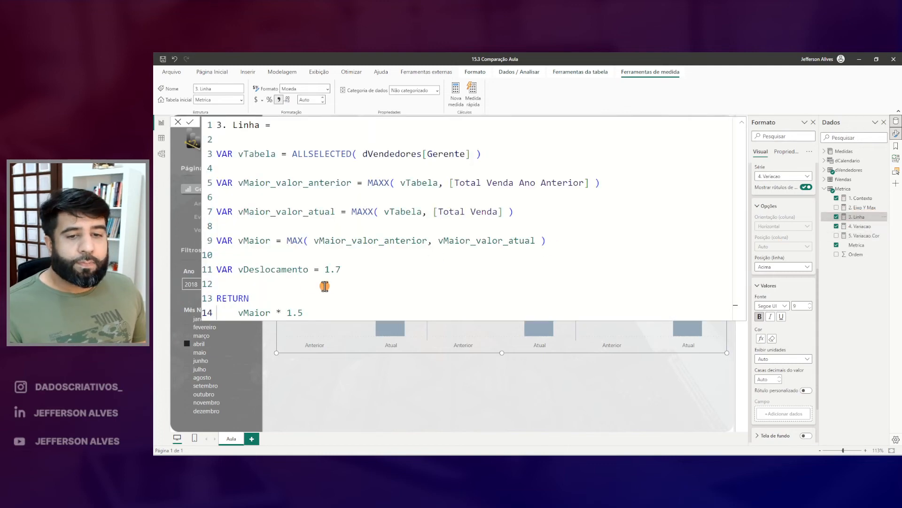
drag(234, 301, 318, 335)
key(Escape)
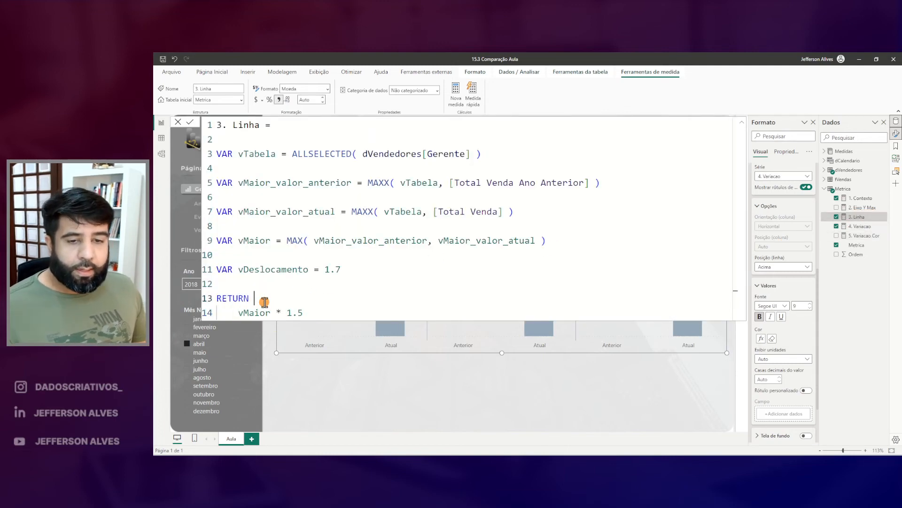
click(264, 302)
key(Return)
text(IF()
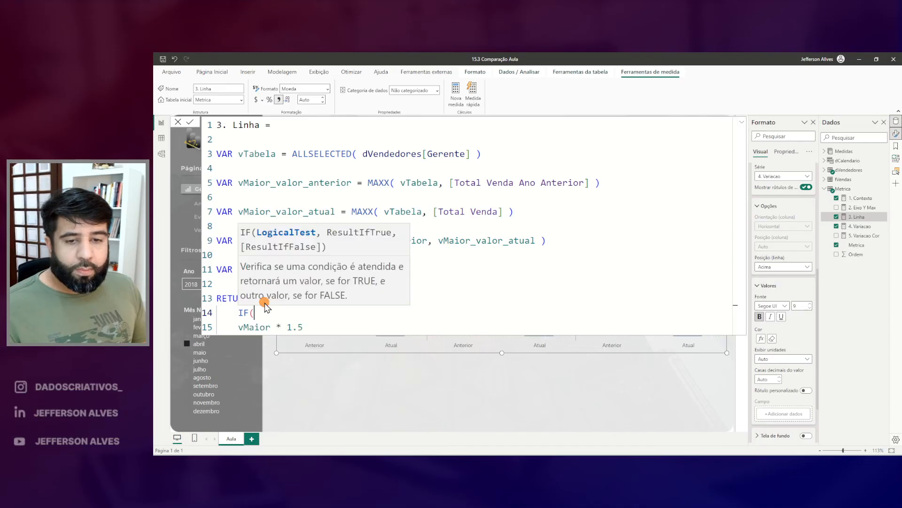
key(Return)
text(NOT)
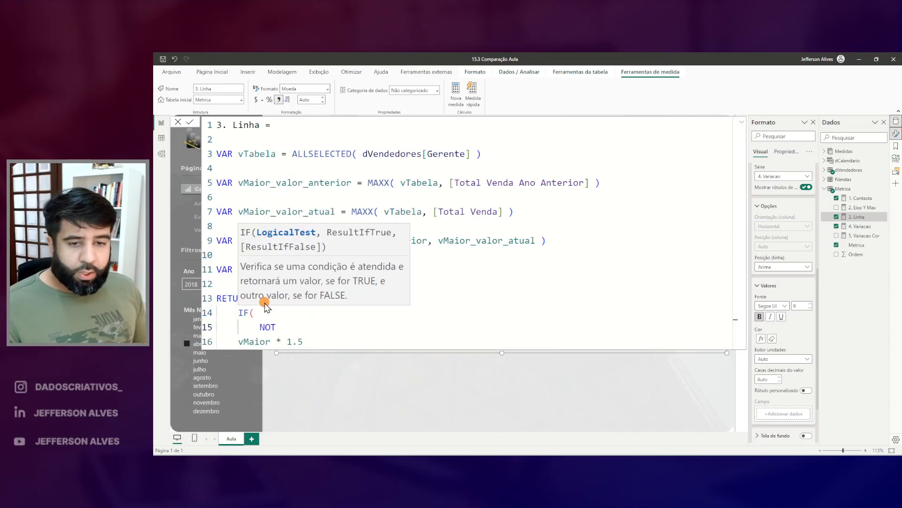
text( IS)
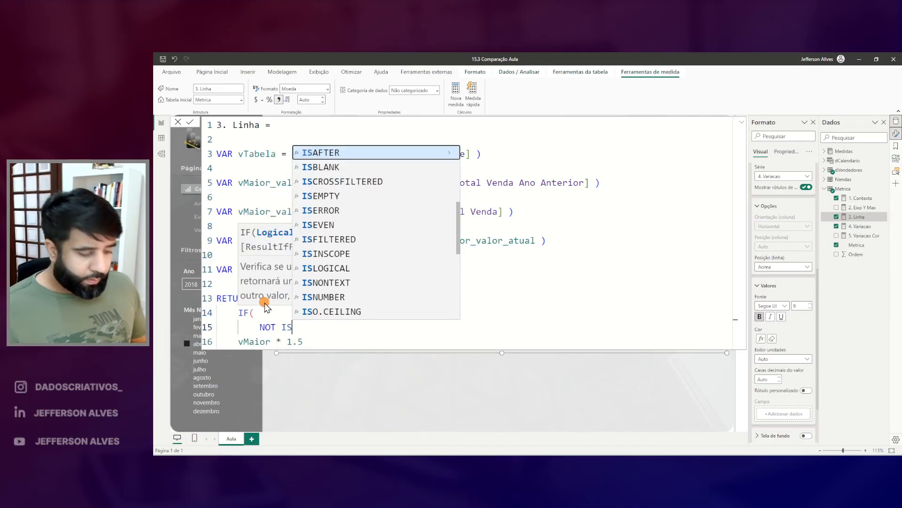
key(Down)
key(Tab)
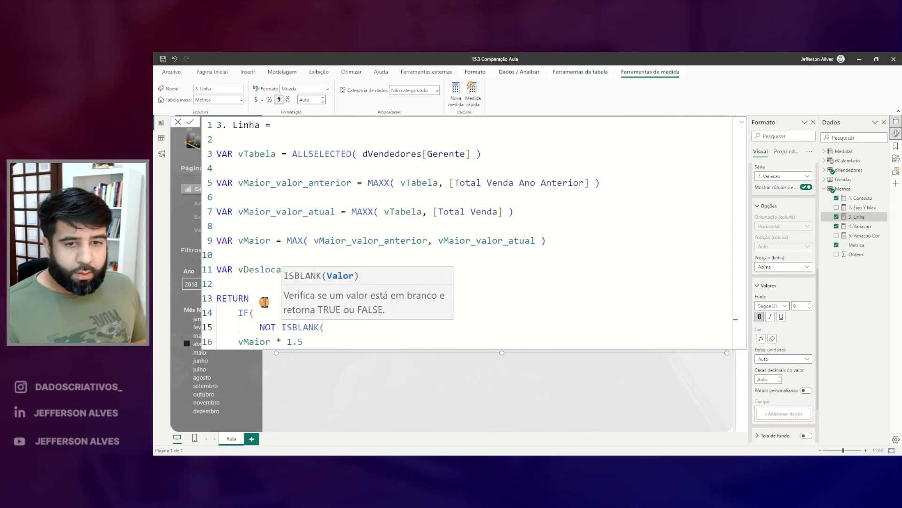
Complete the ISBLANK test with vMaior_valor_anterior, make vMaior * 1.5 the IF's true result, and commit the 3. Linha measure
double_click(288, 183)
key(ctrl+c)
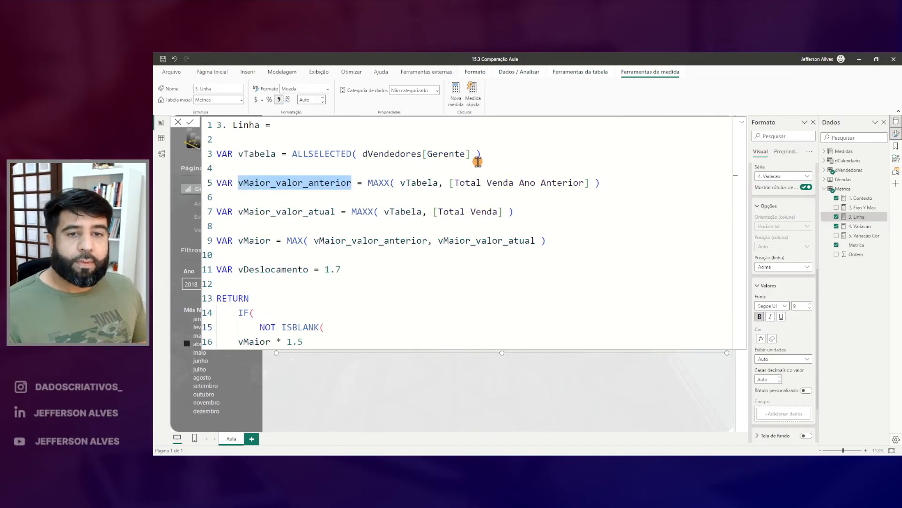
click(346, 317)
key(ctrl+v)
mouse_move(460, 164)
mouse_down()
mouse_move(587, 195)
mouse_move(543, 189)
mouse_up()
key(Escape)
text(),)
click(239, 342)
key(Tab)
click(331, 342)
key(Return)
text())
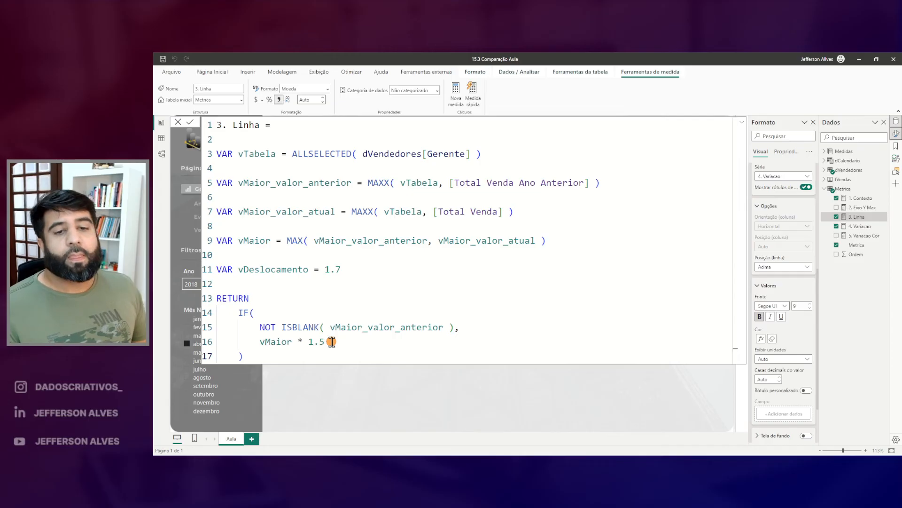
key(ctrl+1)
key(Escape)
key(Return)
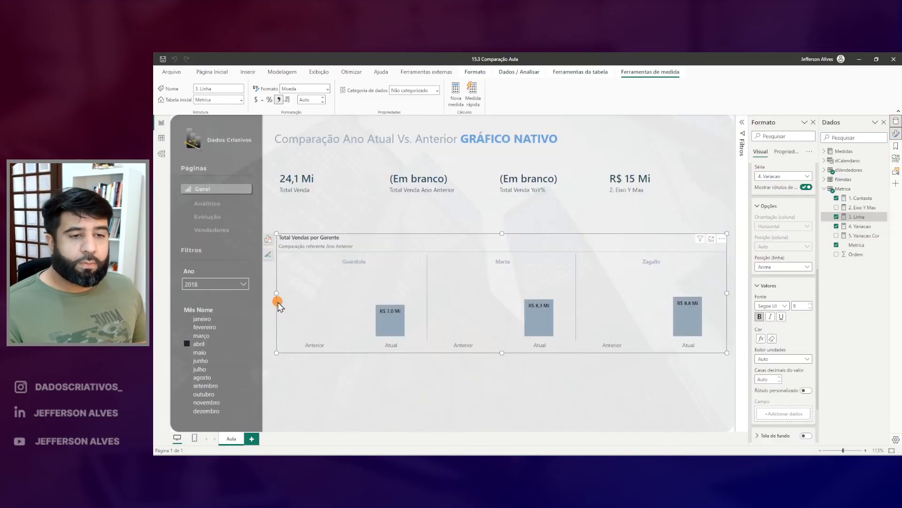
Check the managers' lines for 2018, filter the report to 2019 and examine the lines and variation labels
drag(325, 267, 542, 291)
drag(384, 165, 462, 199)
drag(365, 276, 415, 278)
key(Escape)
click(202, 284)
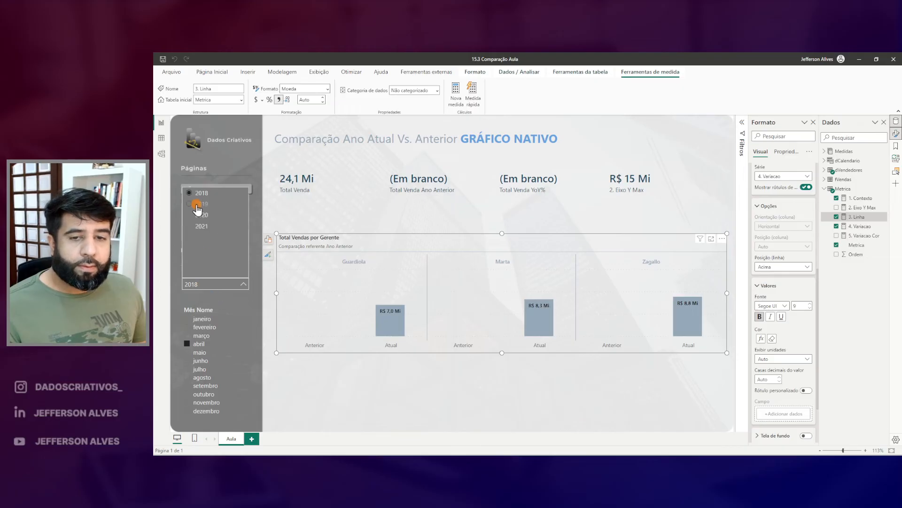
click(197, 203)
drag(312, 259, 415, 284)
key(Escape)
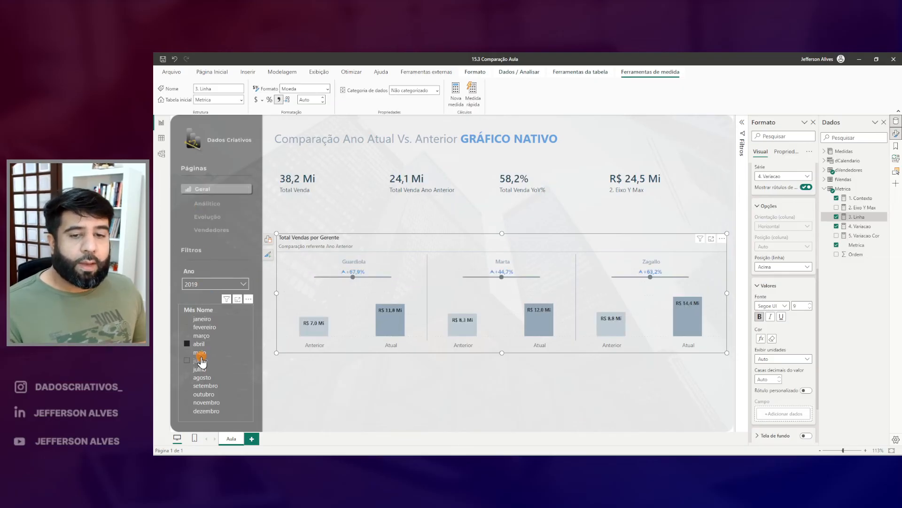
Filter the report to julho and compare the lines with the Anterior columns in the managers' chart
click(200, 369)
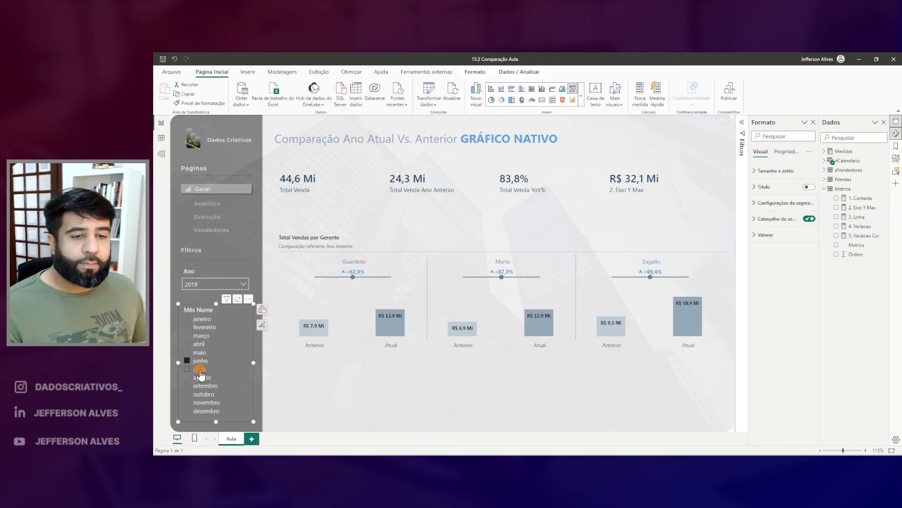
click(500, 220)
mouse_move(315, 277)
mouse_down()
mouse_move(314, 309)
mouse_move(347, 353)
mouse_up()
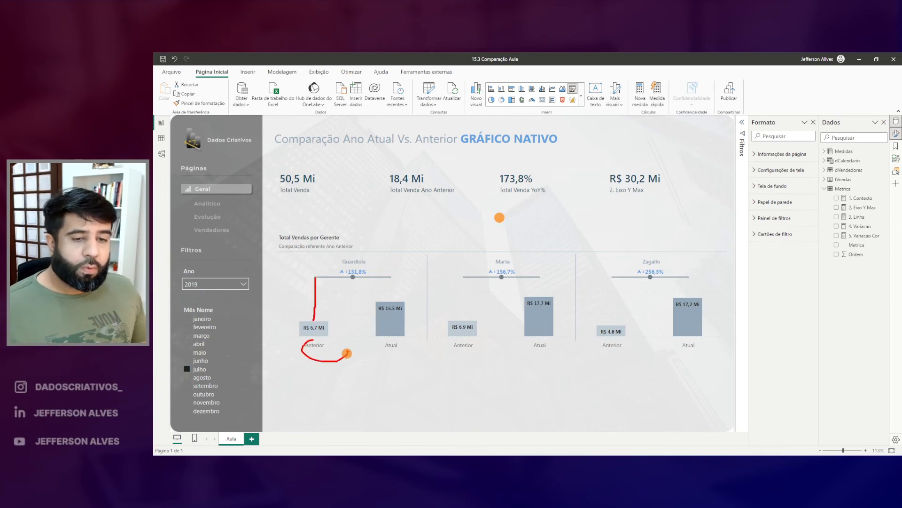
key(Escape)
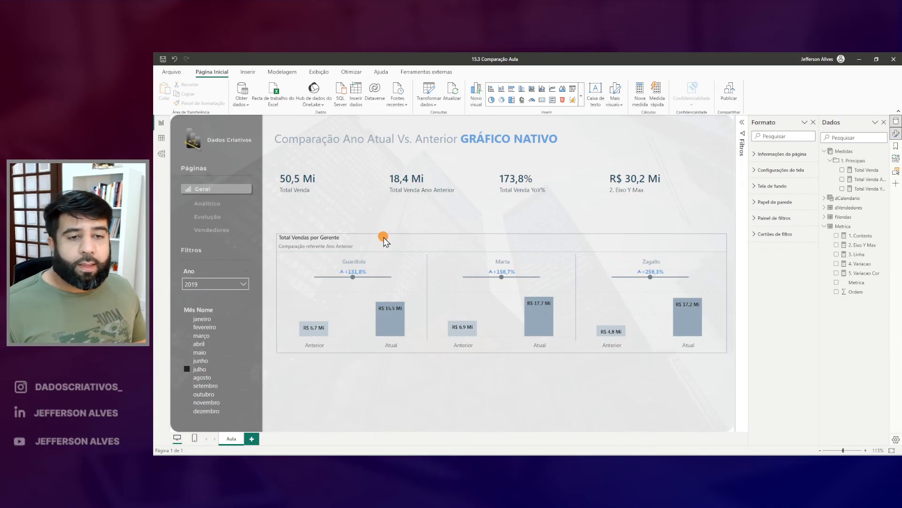
Select the Total Vendas por Gerente chart and examine the upper and lower limit options of the 3. Linha error bars
click(412, 239)
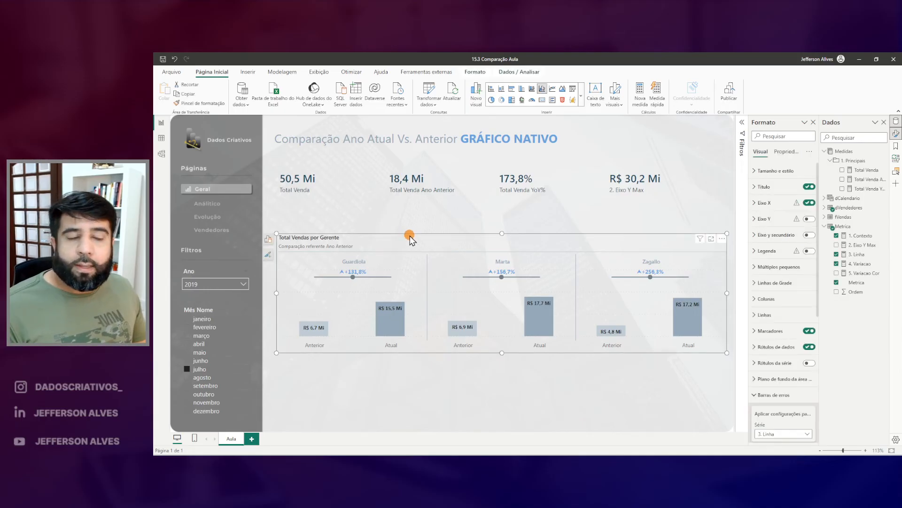
scroll(775, 306, down, 5)
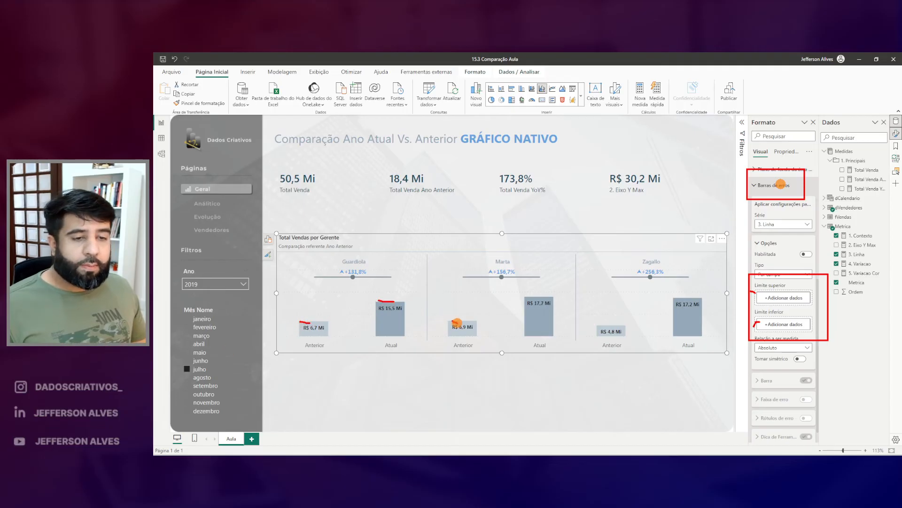
mouse_move(791, 276)
mouse_down()
mouse_move(759, 308)
mouse_move(747, 283)
mouse_up()
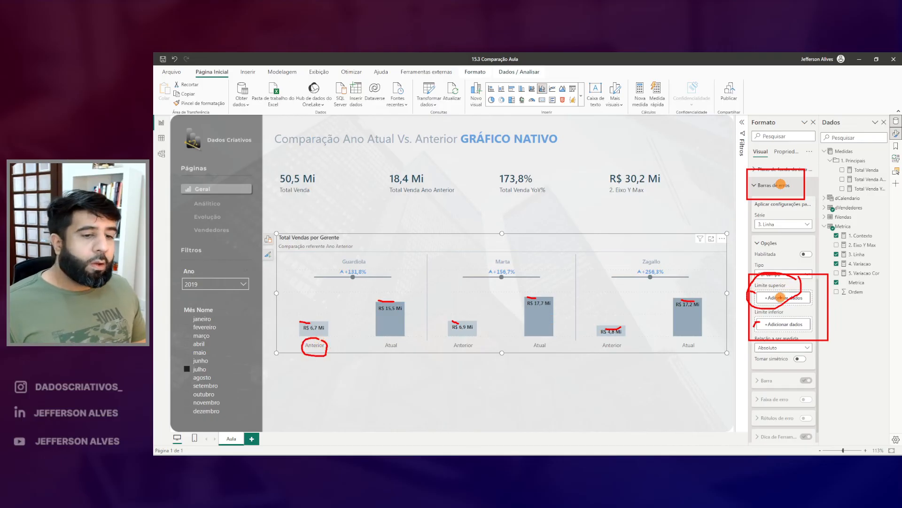
drag(404, 343, 397, 340)
key(Escape)
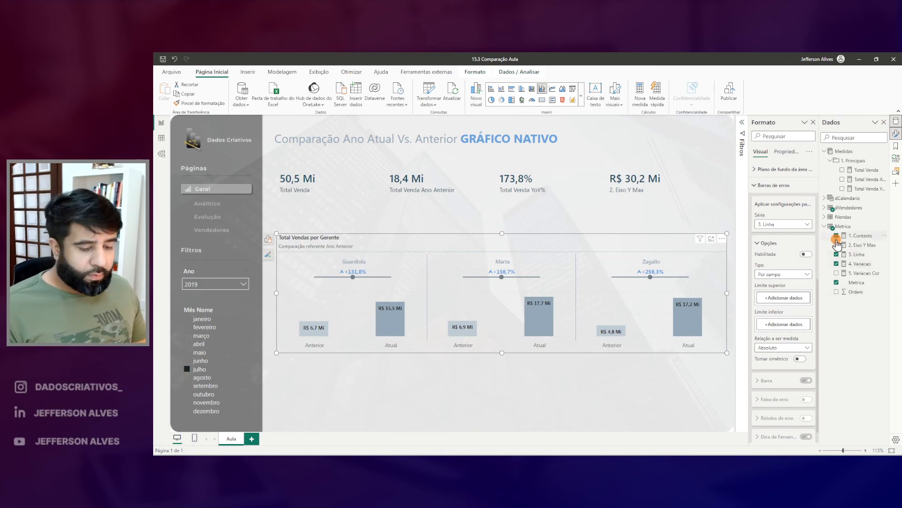
Create a measure in the Metrica table from a copy of the 4. Variacao formula and name it 6. Anterior Linha
click(856, 264)
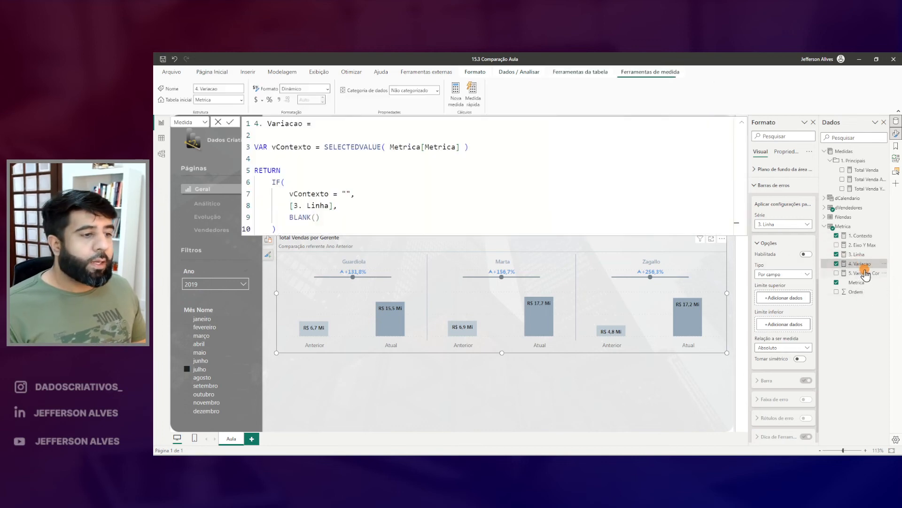
click(272, 133)
key(ctrl+a)
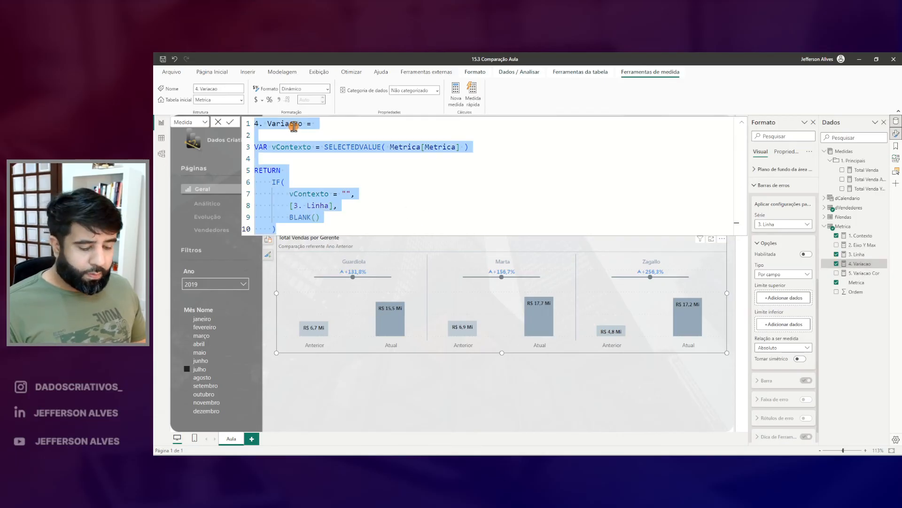
click(801, 243)
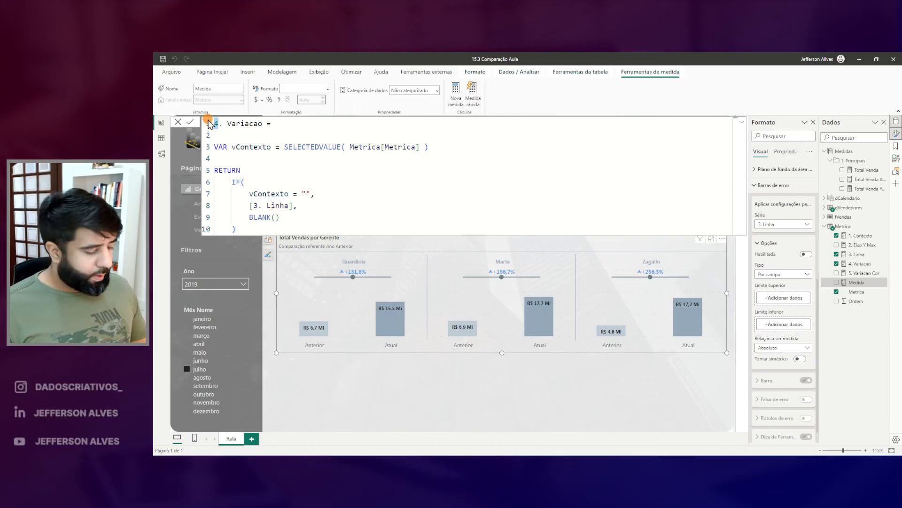
drag(228, 124, 262, 128)
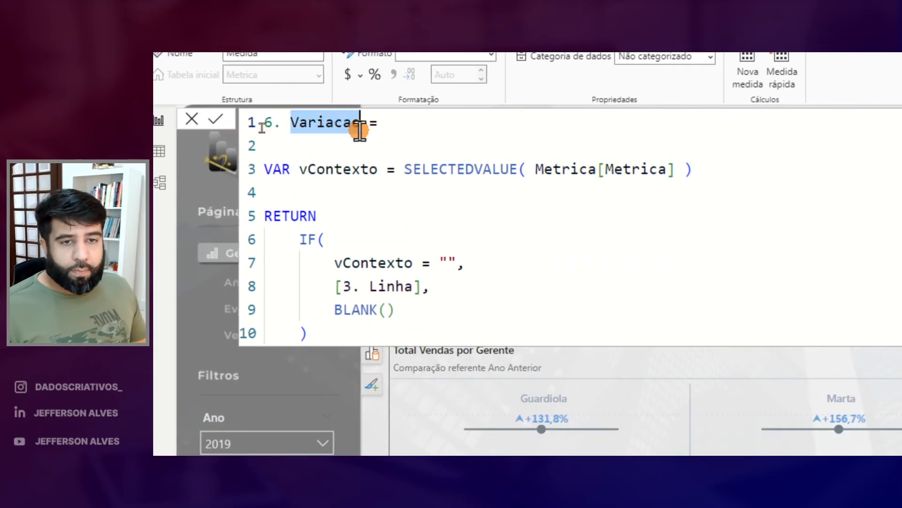
text(Anterior Linh)
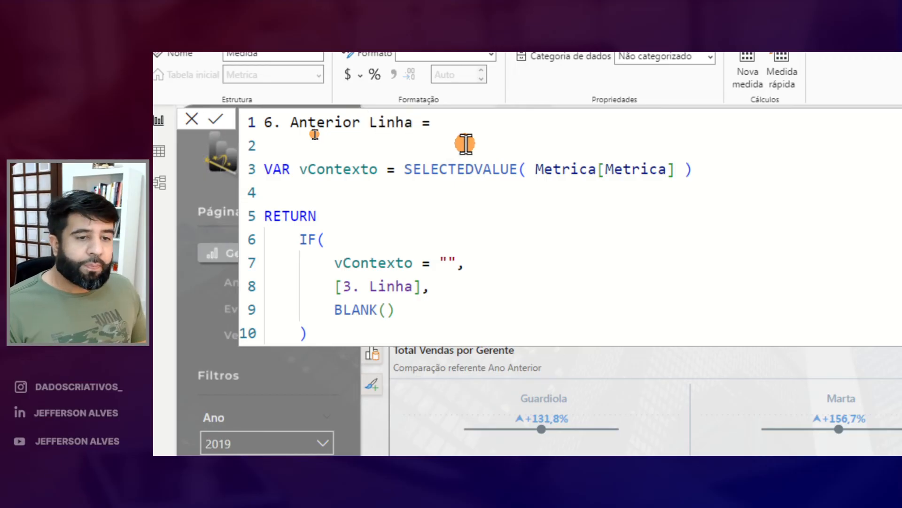
Make the 6. Anterior Linha IF condition compare vContexto with "Anterior" and commit the measure
drag(266, 169, 695, 169)
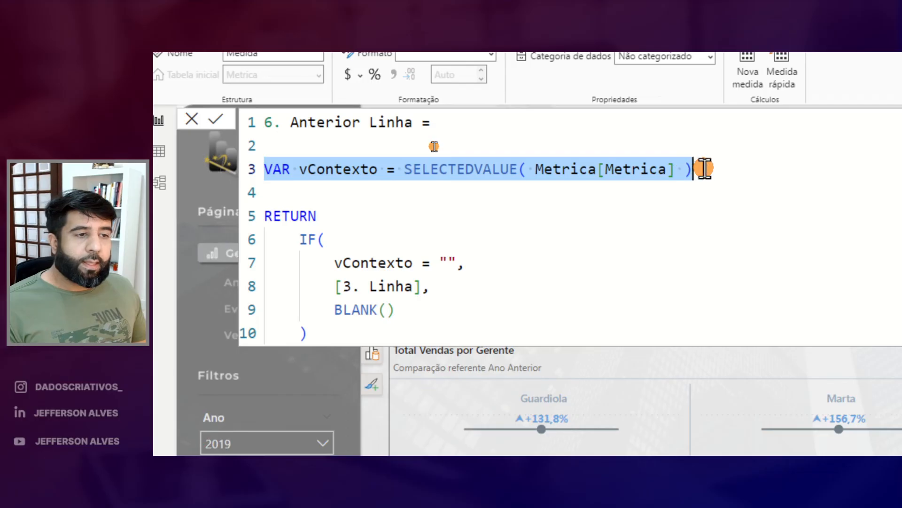
drag(301, 239, 308, 335)
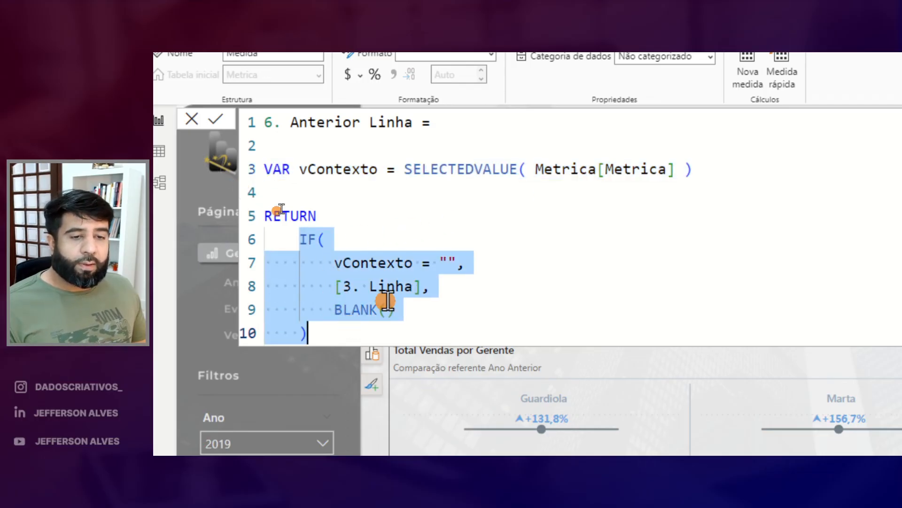
click(311, 190)
click(448, 262)
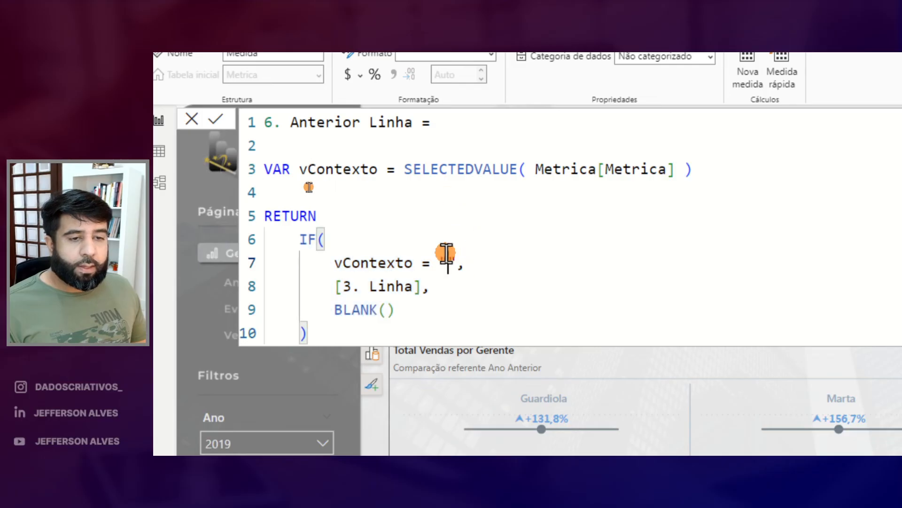
text(Anterior)
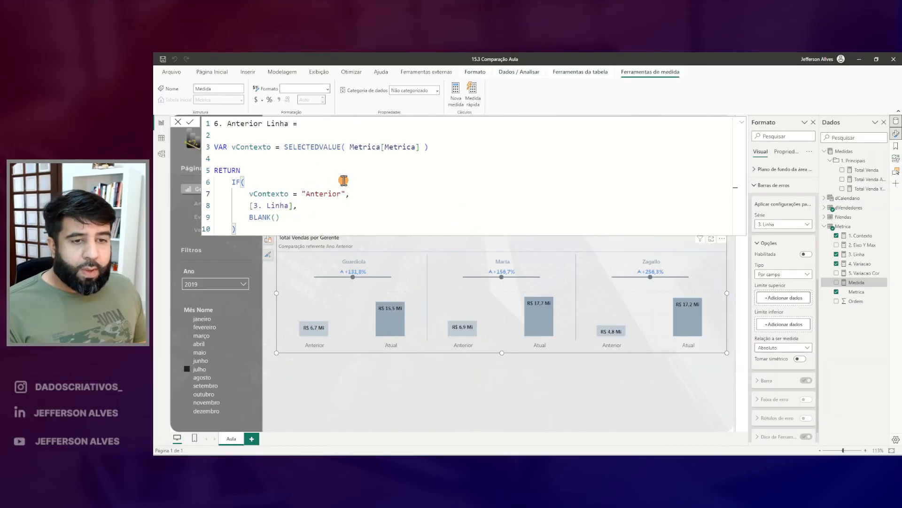
drag(301, 184, 345, 204)
drag(300, 337, 339, 350)
drag(443, 339, 485, 358)
drag(604, 335, 635, 358)
key(Escape)
click(264, 230)
key(Return)
key(Escape)
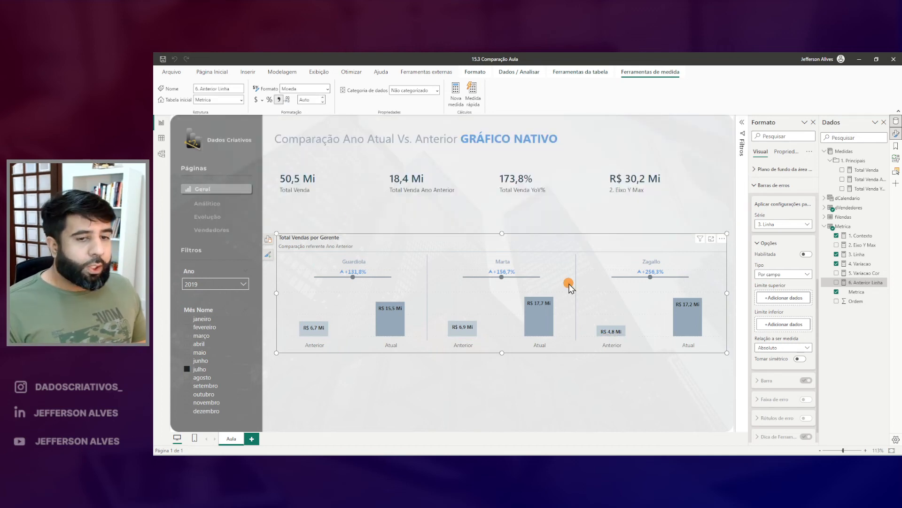
Add the 6. Anterior Linha measure to the chart's line y-axis and check its points above the Anterior columns
click(268, 238)
scroll(241, 353, down, 1)
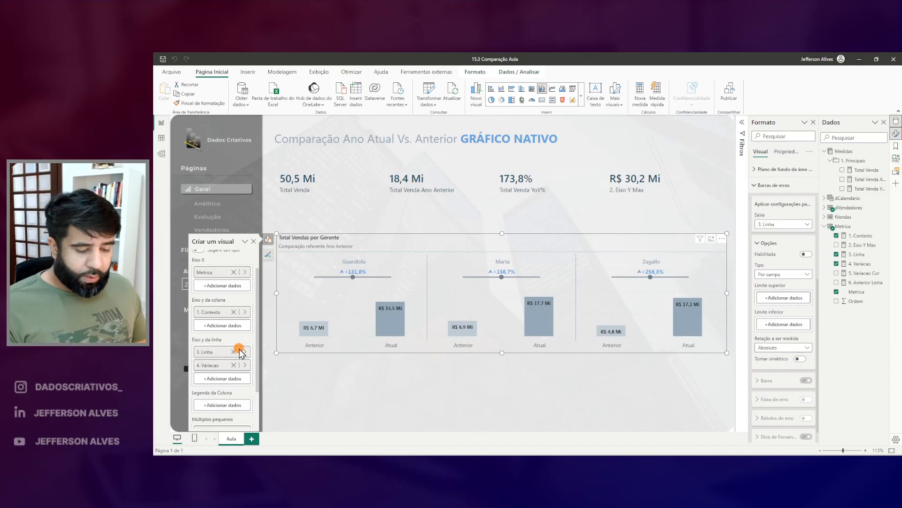
drag(183, 327, 266, 387)
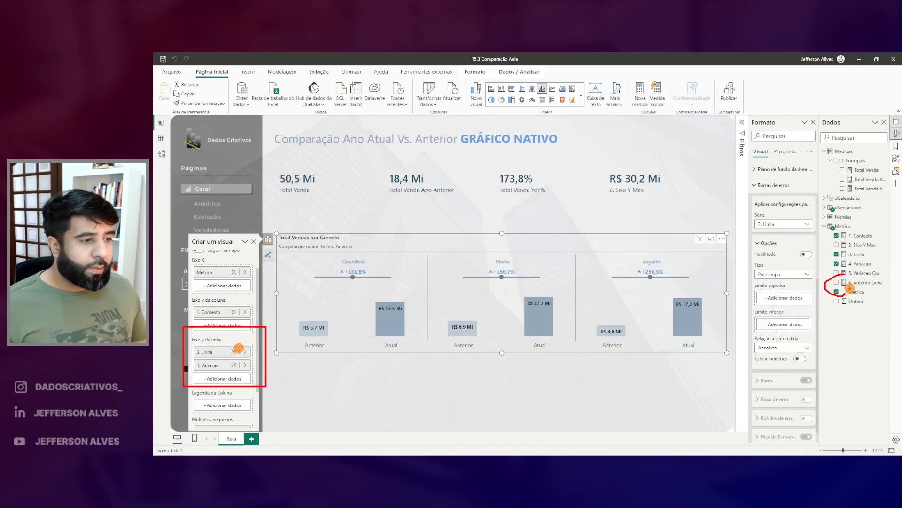
key(Escape)
mouse_move(861, 282)
mouse_down()
mouse_move(374, 374)
mouse_move(238, 378)
mouse_up()
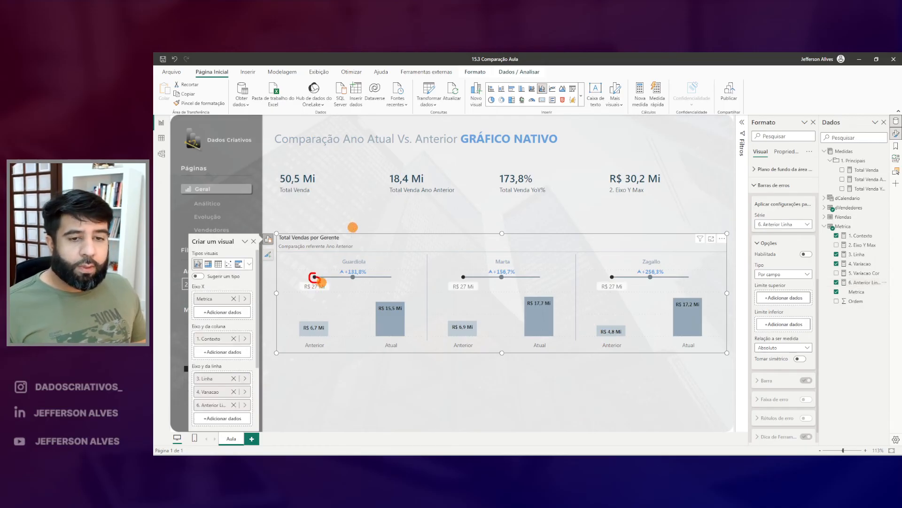
drag(627, 264, 627, 382)
key(Escape)
Open the 6. Anterior Linha formula and review its IF logic against the chart's Anterior and Atual categories
click(854, 283)
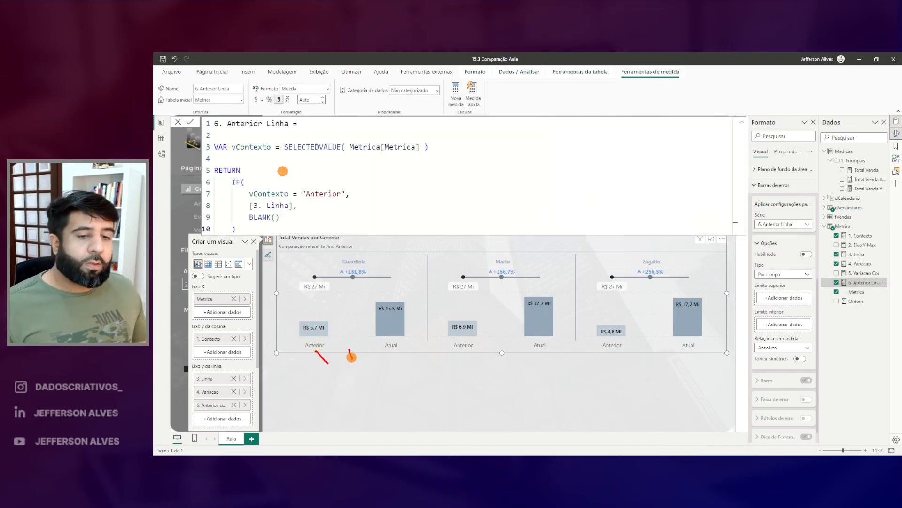
mouse_move(304, 171)
mouse_down()
mouse_move(219, 226)
mouse_move(271, 160)
mouse_up()
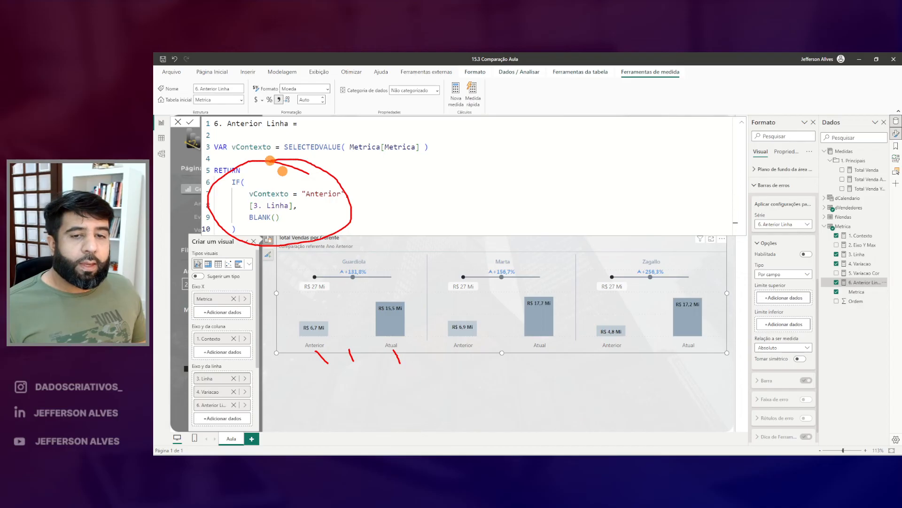
key(Escape)
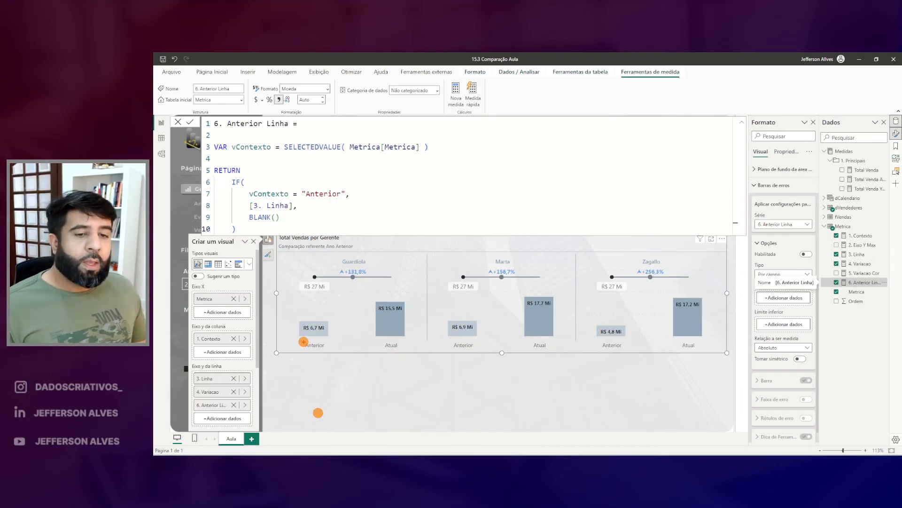
Compare the formula's "Anterior" condition, [3. Linha] result and BLANK() fallback with the chart's category labels, and close the formula view
drag(327, 353, 330, 354)
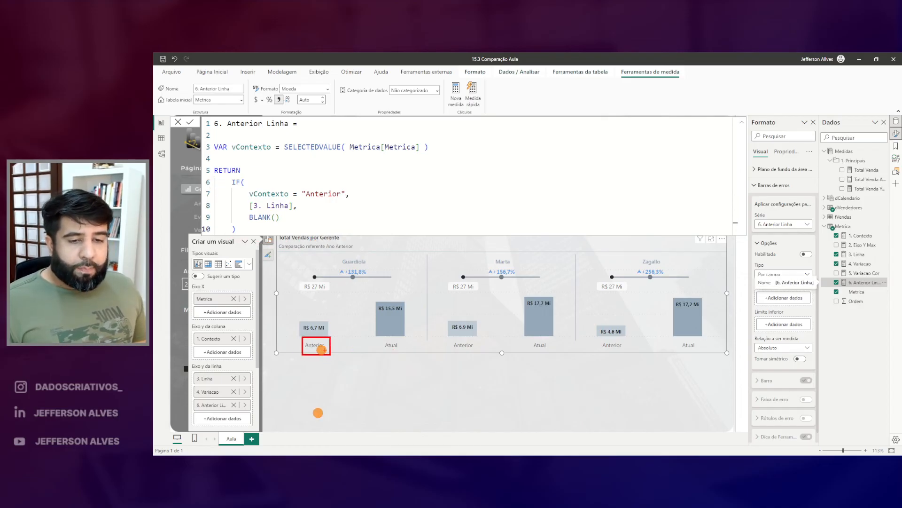
drag(297, 186, 346, 203)
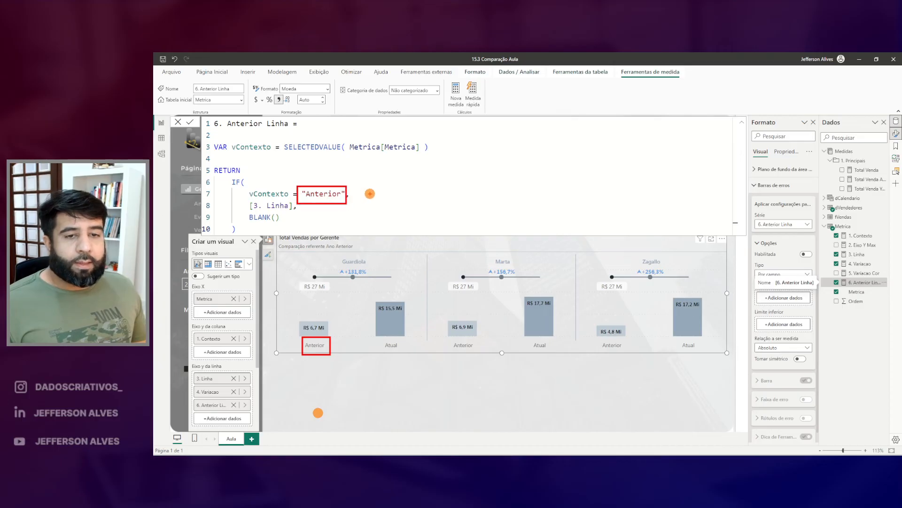
drag(259, 203, 295, 211)
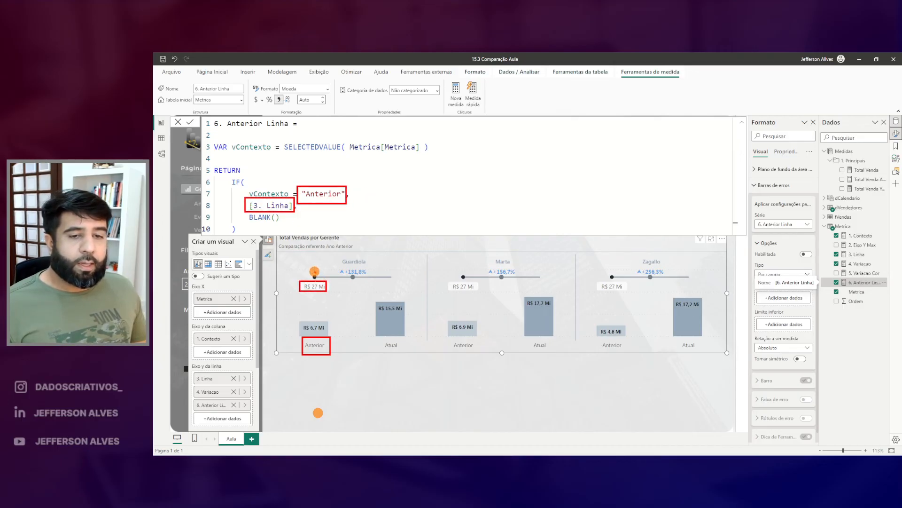
key(Escape)
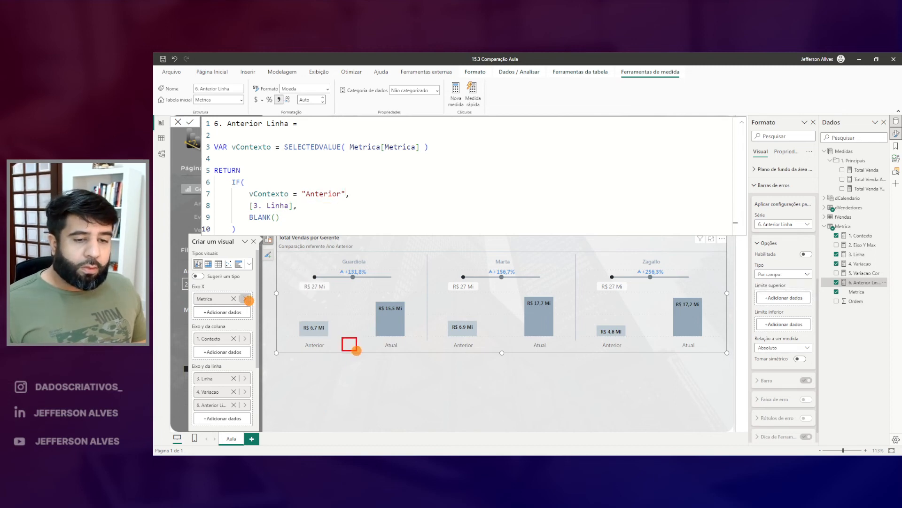
drag(316, 194, 348, 201)
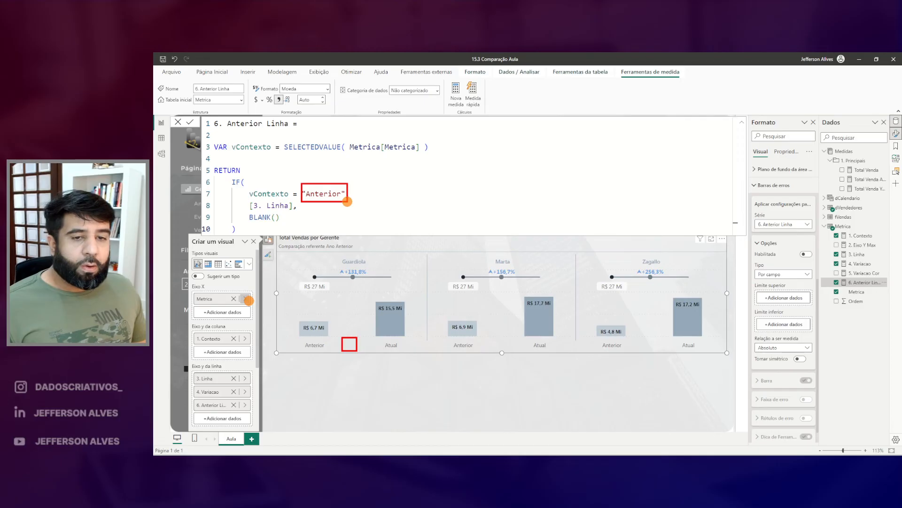
drag(245, 211, 280, 225)
click(385, 345)
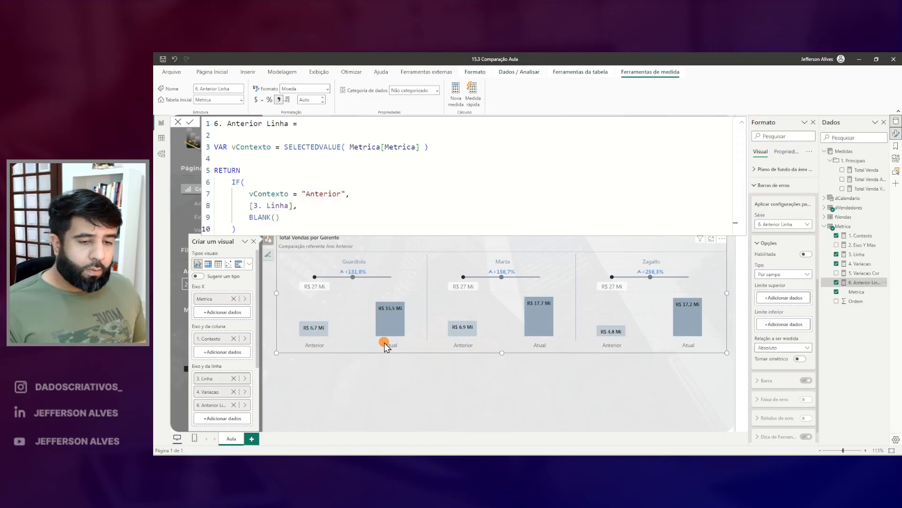
drag(396, 349, 404, 353)
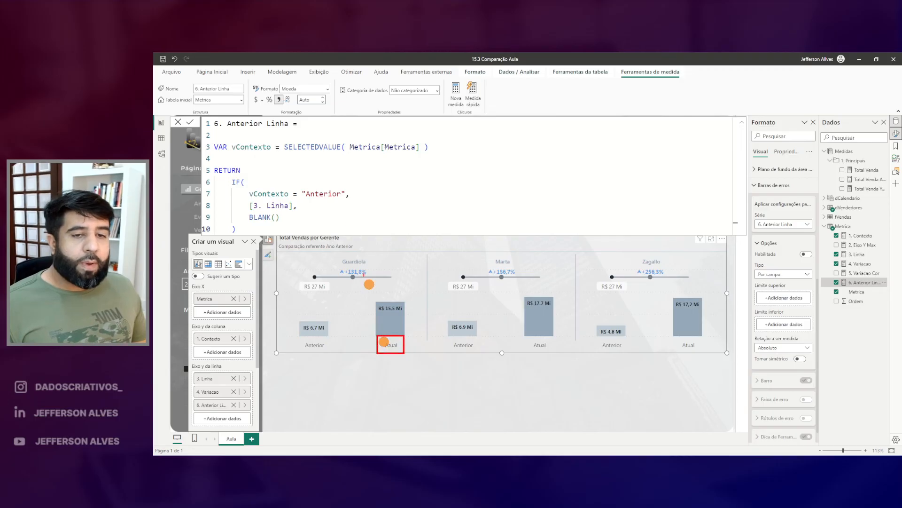
drag(300, 183, 346, 201)
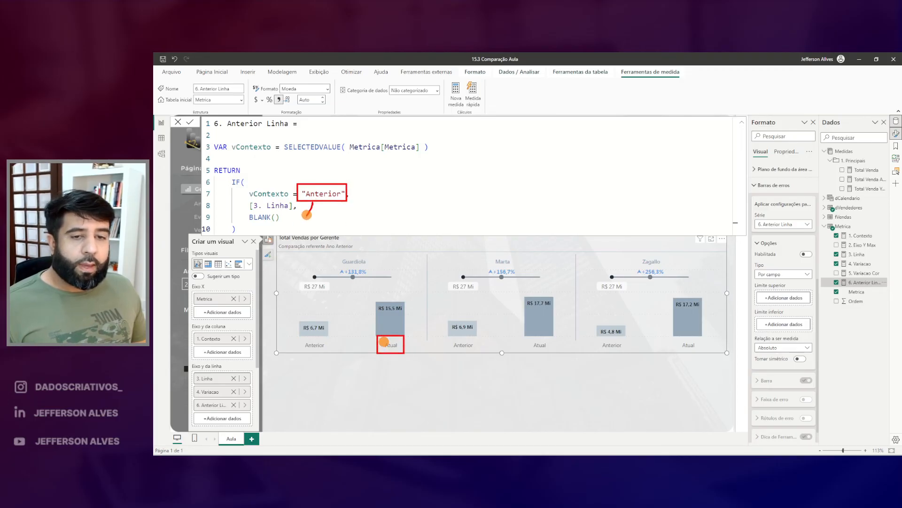
drag(281, 223, 268, 228)
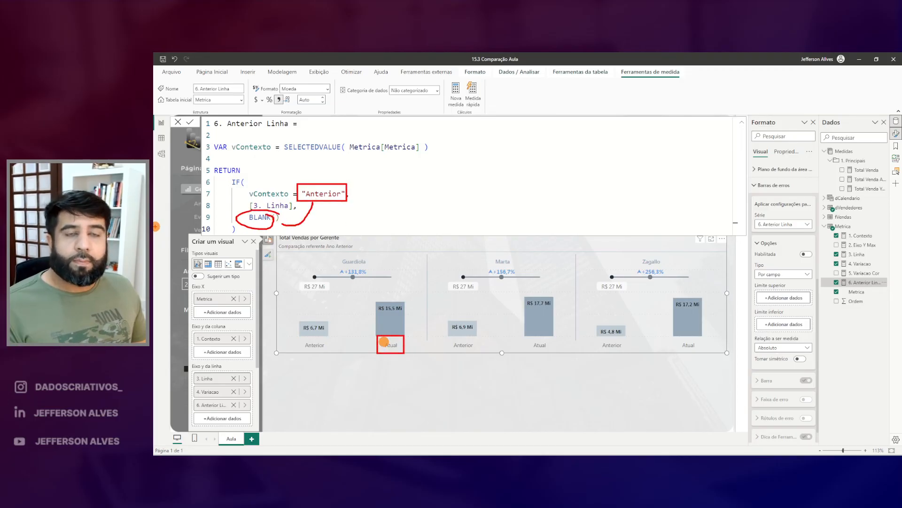
key(Escape)
key(Escape)
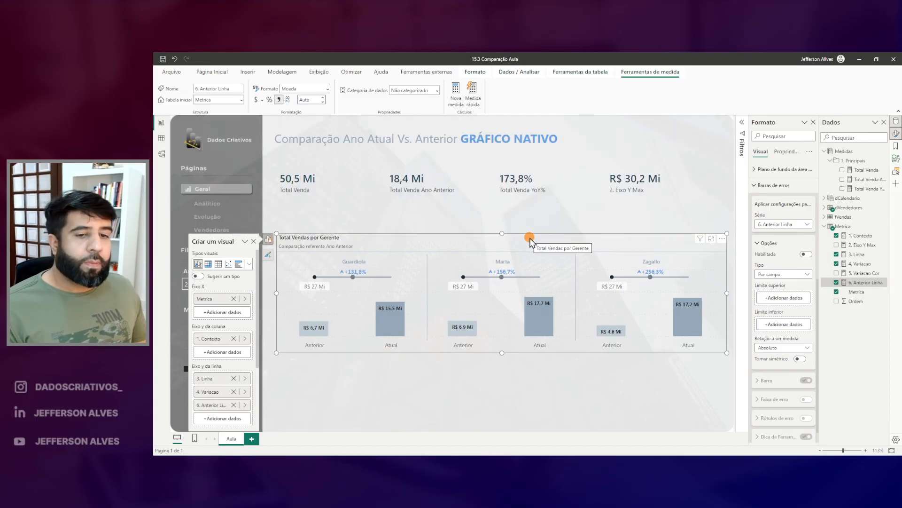
Hide the data labels of the 6. Anterior Linha series in the chart
click(761, 185)
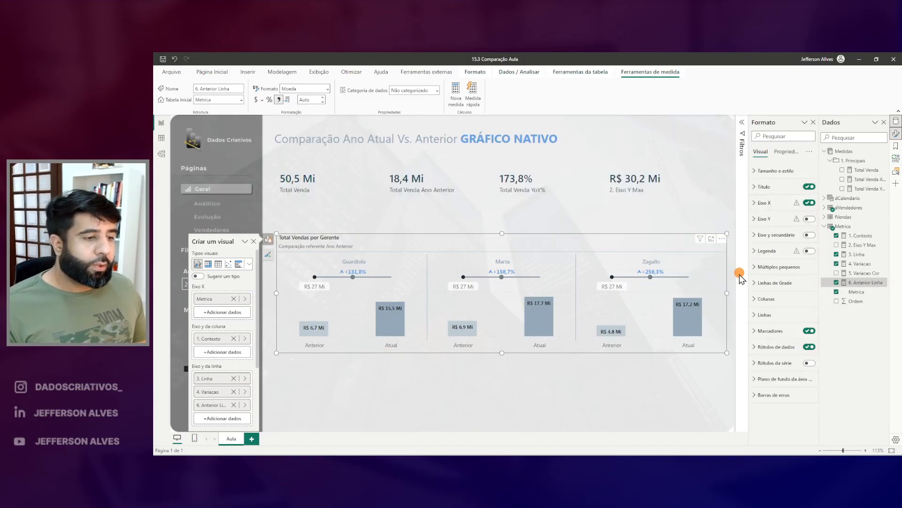
drag(306, 284, 308, 278)
click(765, 346)
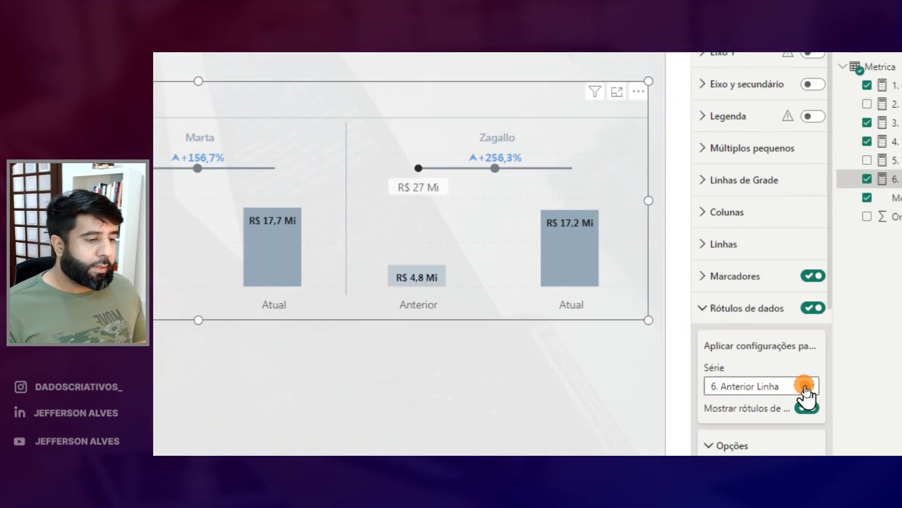
click(804, 385)
click(785, 433)
click(808, 320)
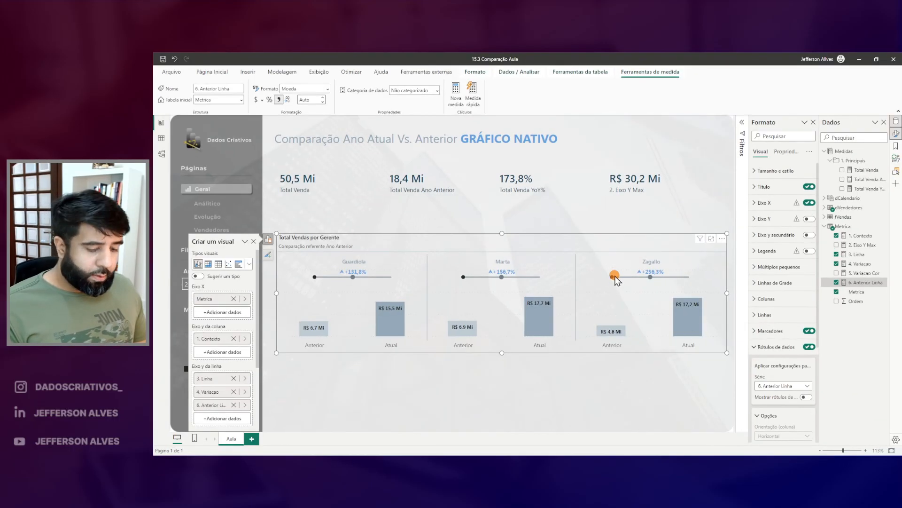
Enable error bars for the 6. Anterior Linha series
click(762, 346)
click(765, 395)
scroll(794, 371, down, 4)
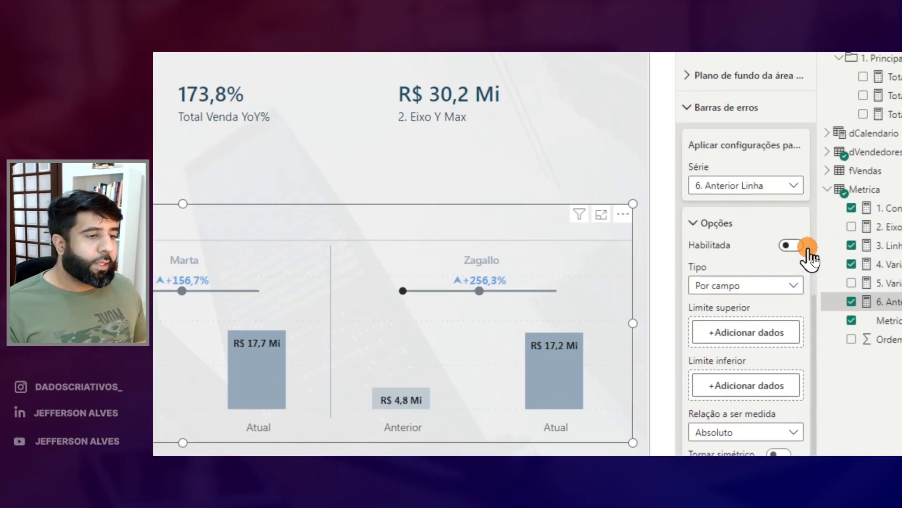
click(785, 192)
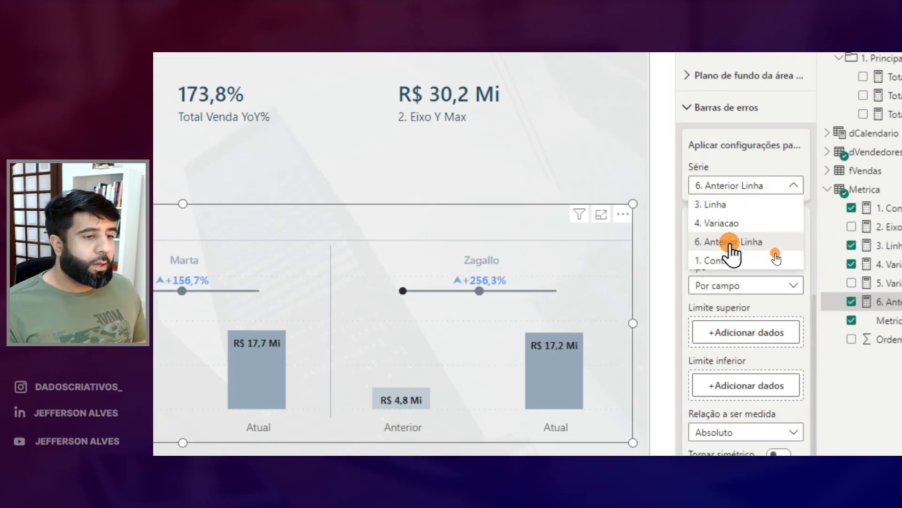
click(729, 252)
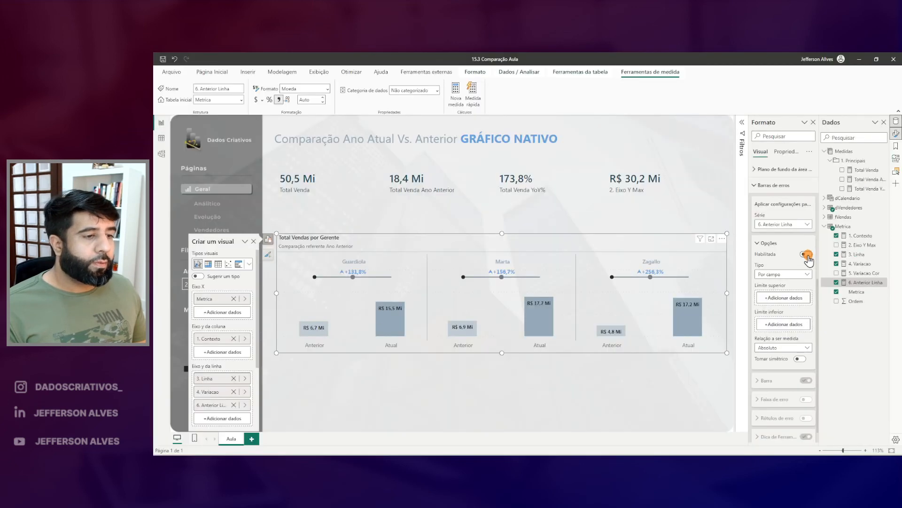
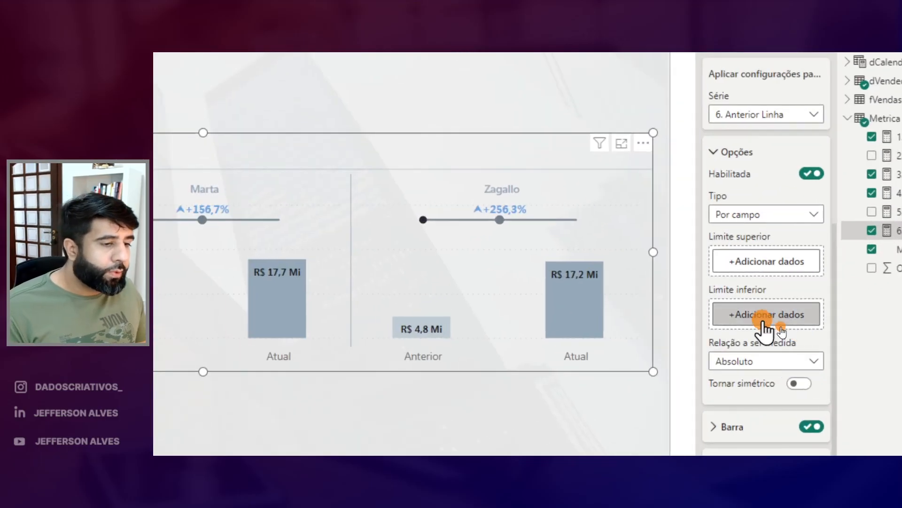
Set the lower limit of the 6. Anterior Linha error bars to the Total Venda Ano Anterior measure
click(781, 325)
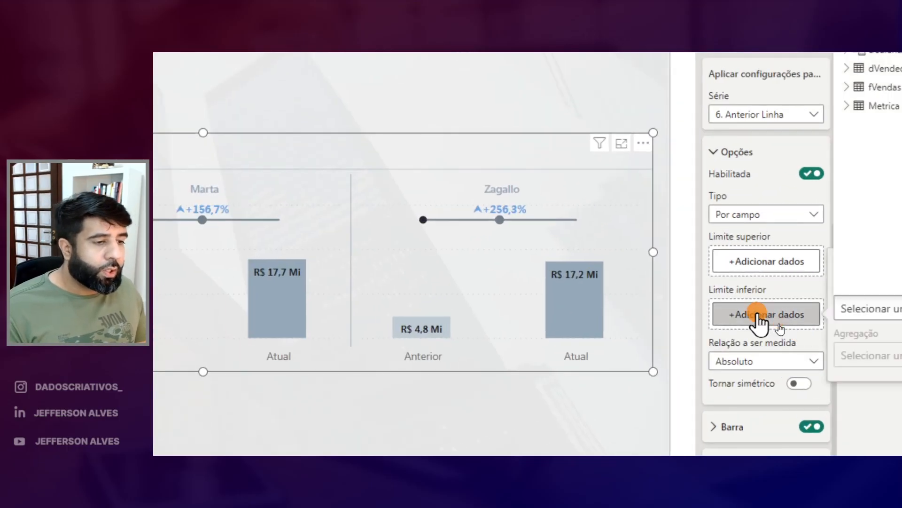
click(748, 127)
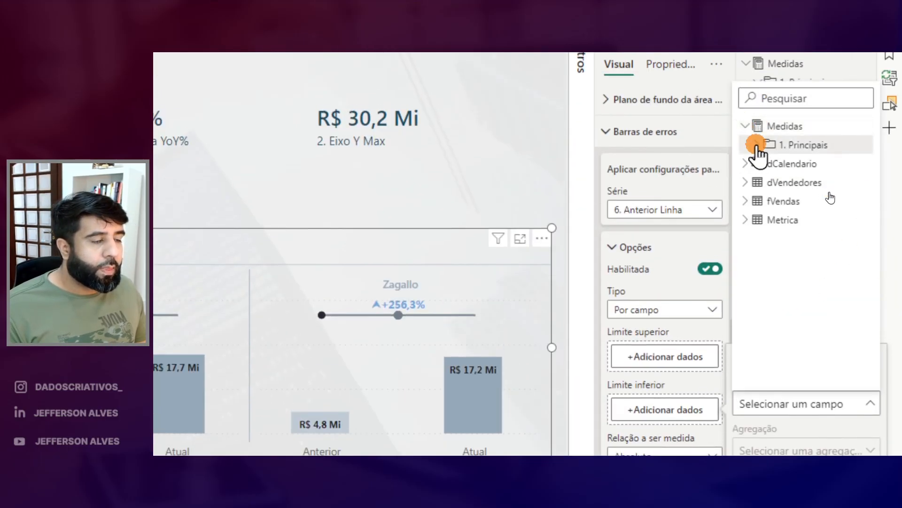
click(755, 145)
click(808, 181)
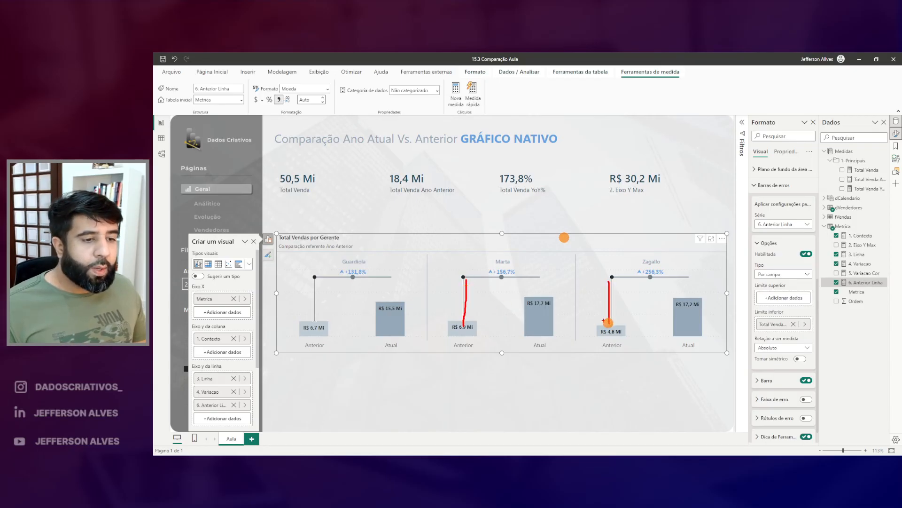
drag(320, 284, 317, 323)
key(Escape)
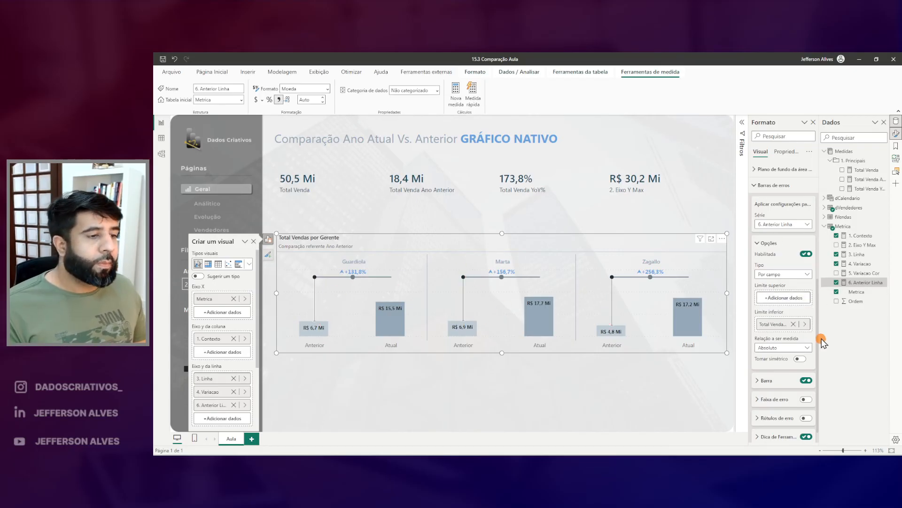
Turn off the tooltip of the 6. Anterior Linha error bars and give the bars a darker blue-grey theme colour
scroll(797, 353, down, 1)
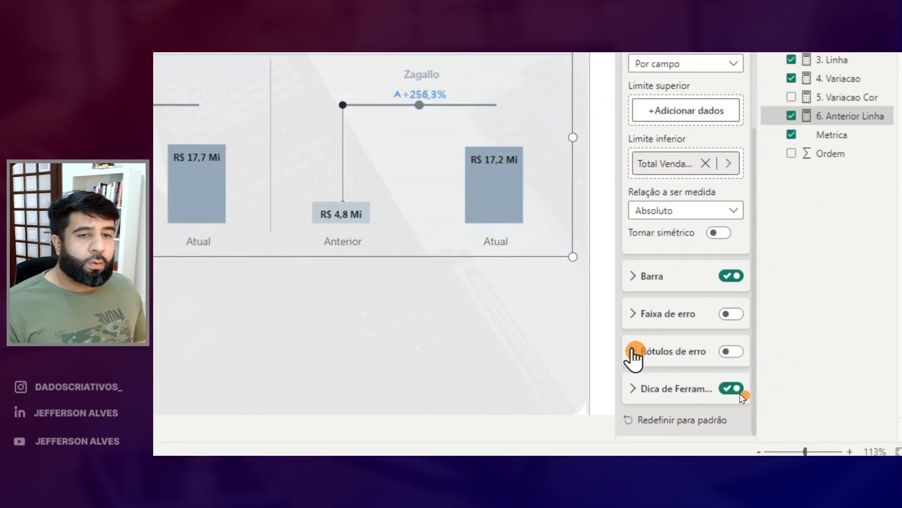
click(731, 389)
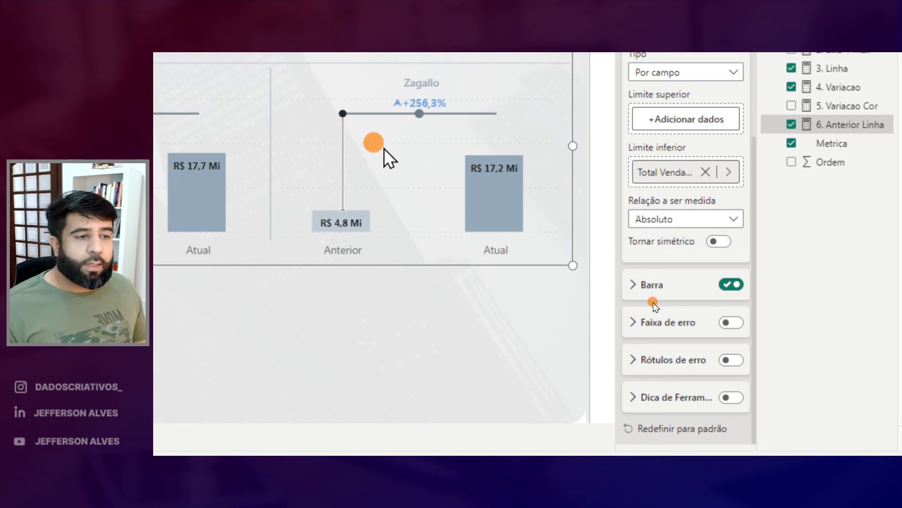
click(640, 295)
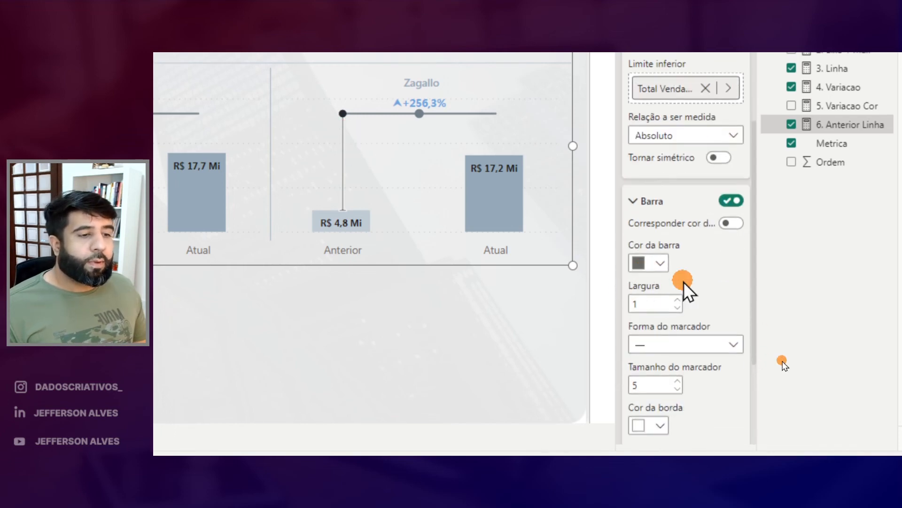
scroll(684, 292, down, 2)
click(662, 181)
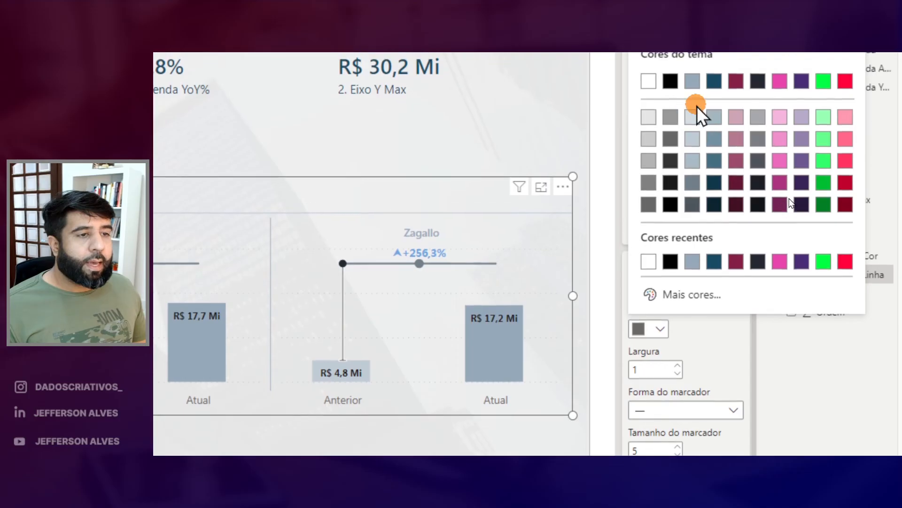
click(693, 182)
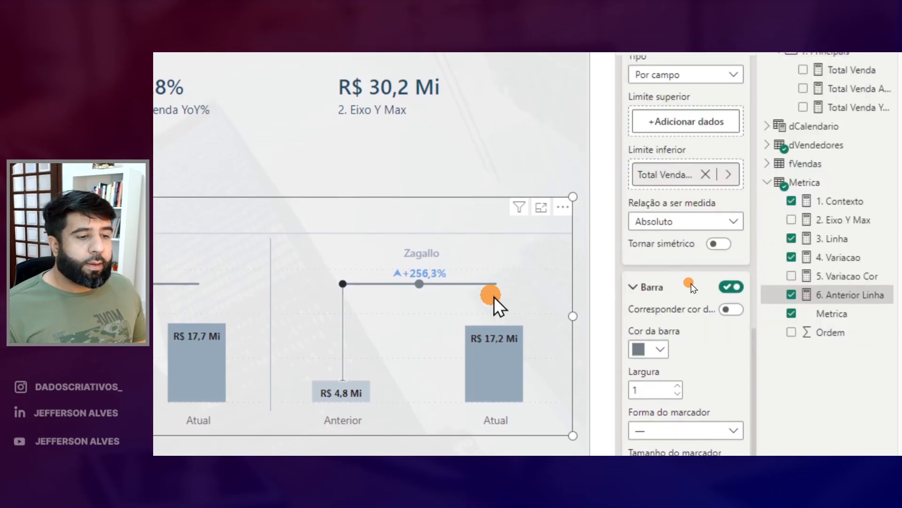
Set the error bar width to 2 and its marker shape to Nenhum
click(677, 385)
scroll(680, 364, down, 2)
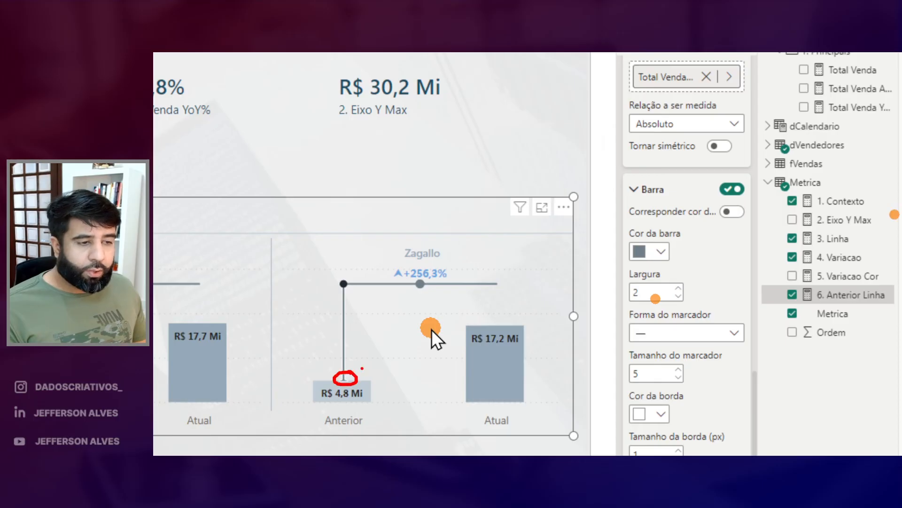
click(710, 335)
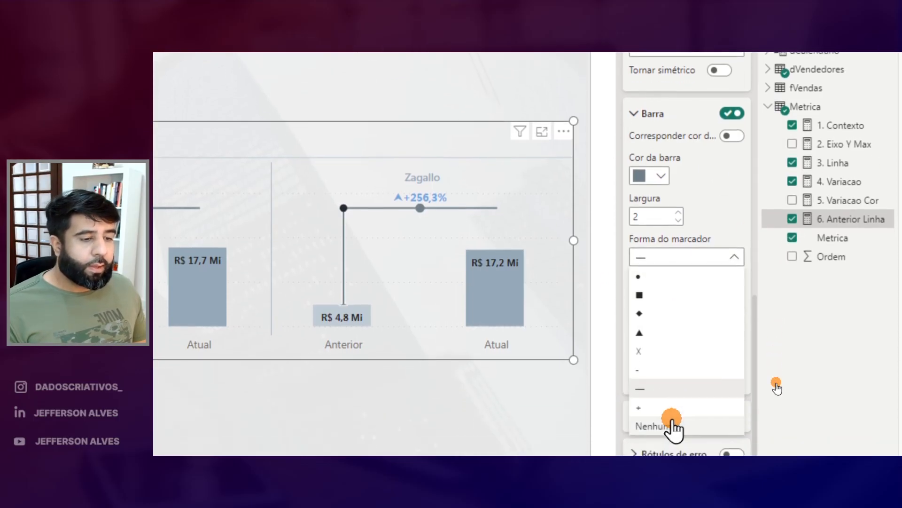
click(672, 427)
Set the error bars' border colour to bright green and their border size to 0 px
key(ctrl+2)
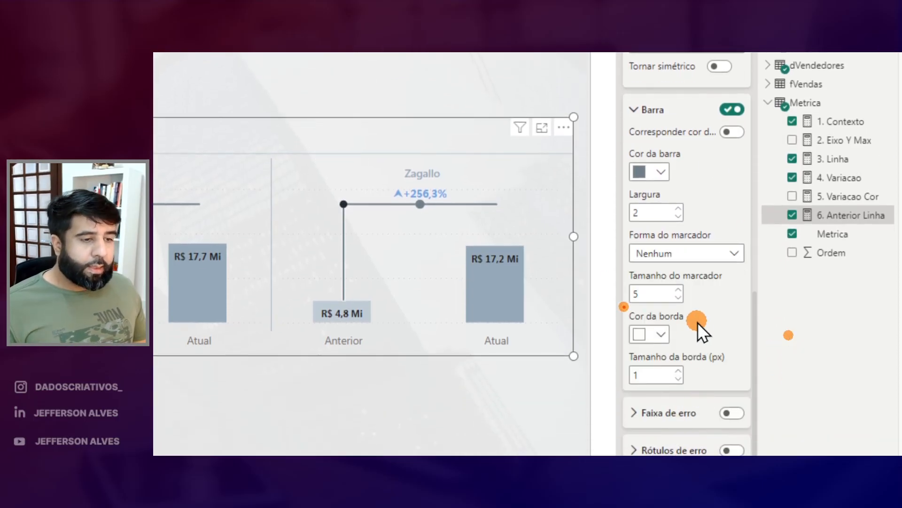
drag(624, 307, 695, 394)
mouse_move(645, 362)
mouse_down()
mouse_move(633, 383)
mouse_move(648, 358)
mouse_up()
key(Escape)
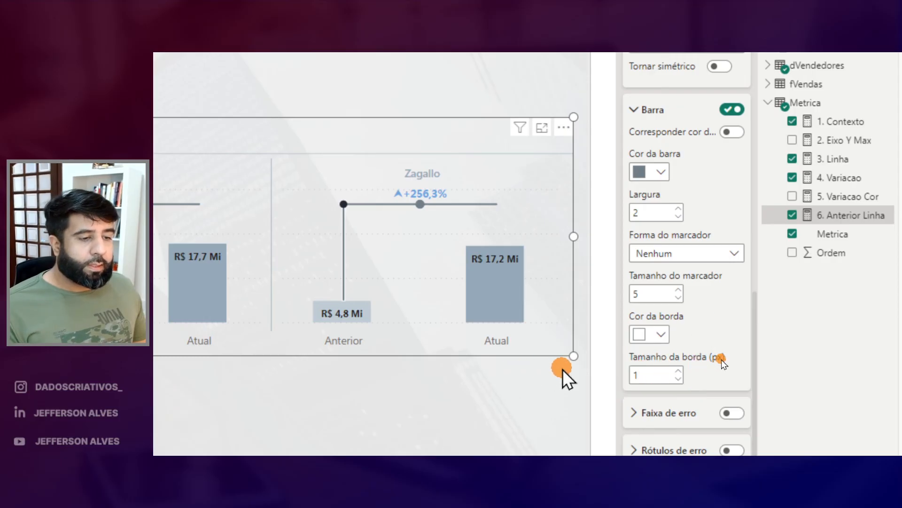
click(651, 336)
click(807, 99)
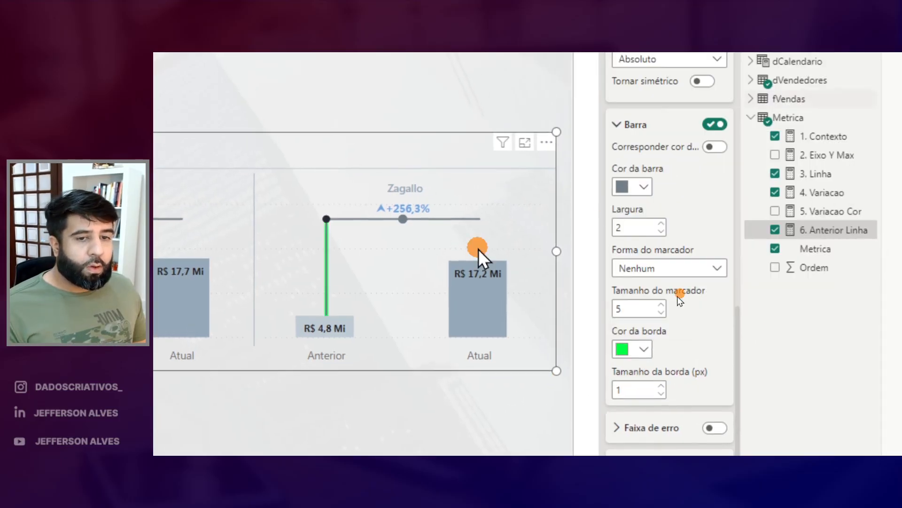
key(ctrl+2)
drag(332, 228, 323, 307)
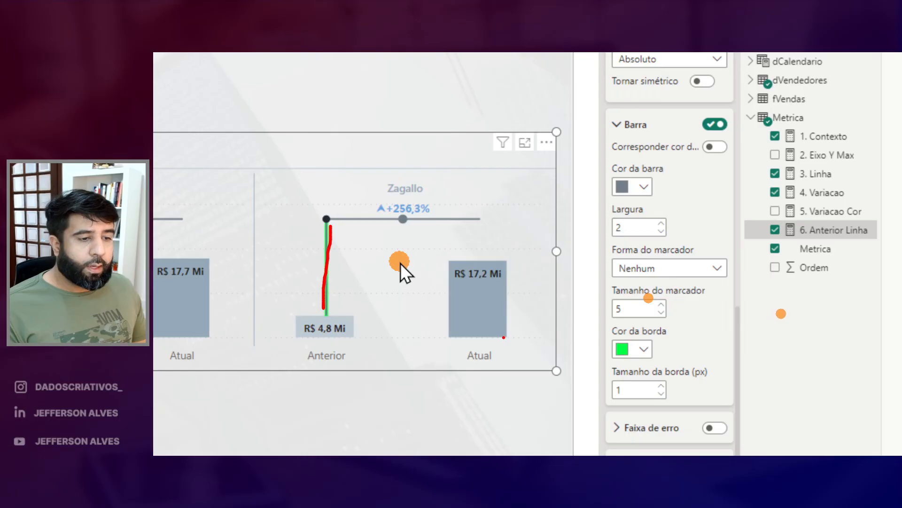
key(Escape)
click(662, 394)
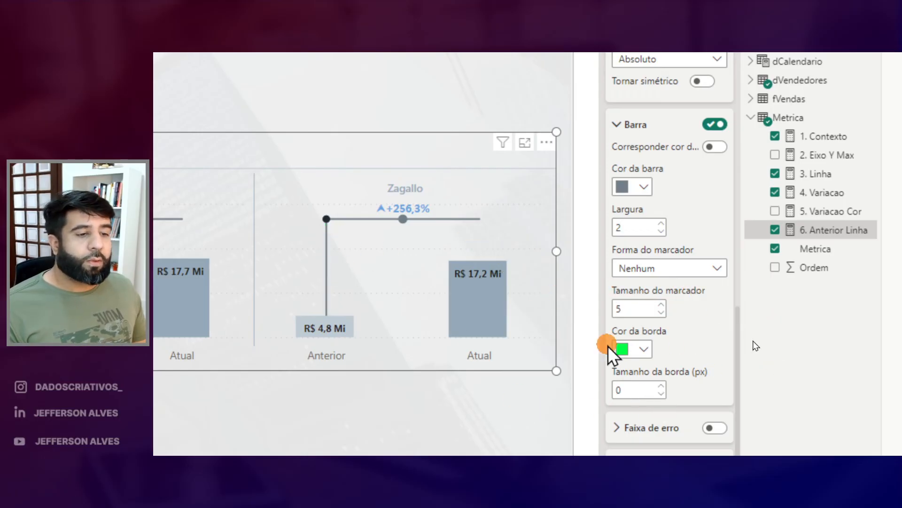
scroll(670, 292, up, 3)
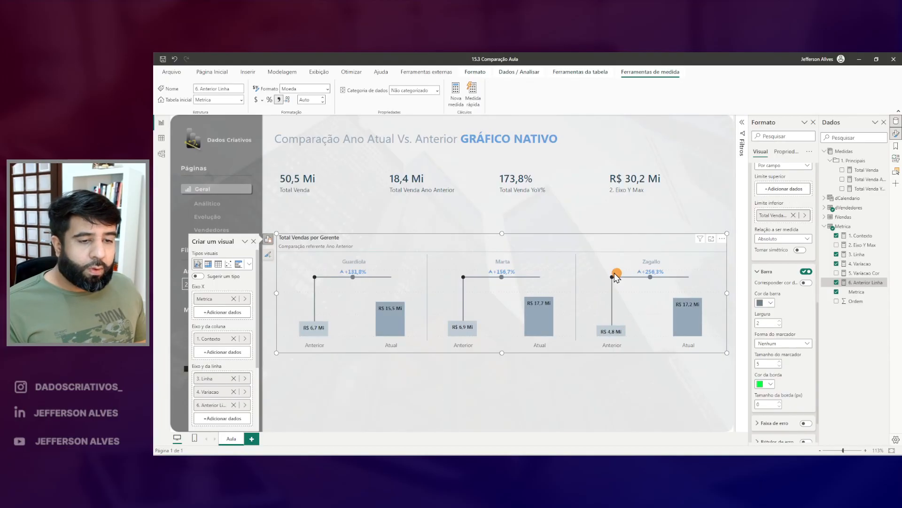
drag(469, 318, 468, 298)
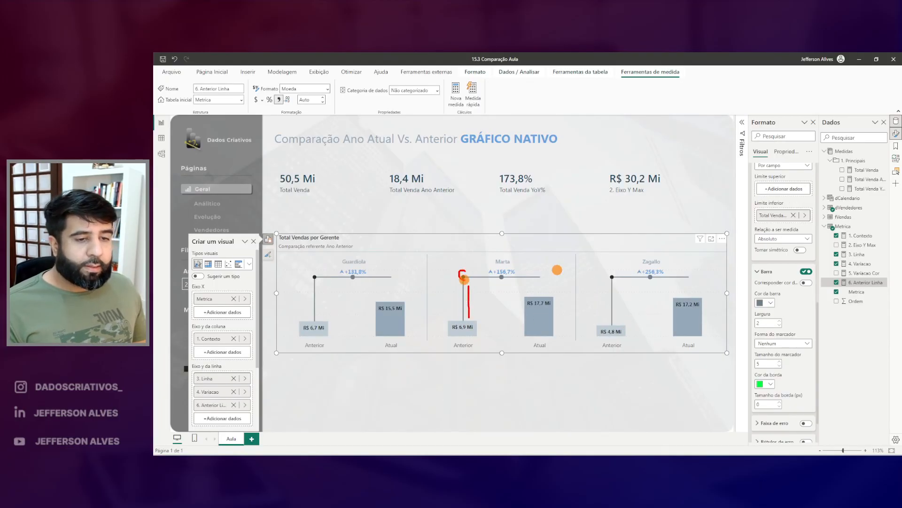
Change the marker shape of the 6. Anterior Linha series to a dash
key(Escape)
scroll(778, 264, up, 5)
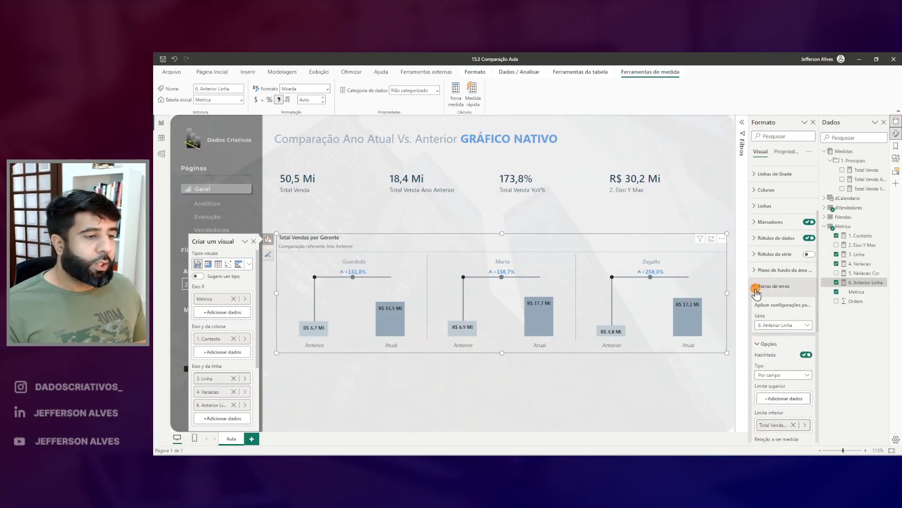
click(758, 287)
click(783, 335)
scroll(806, 320, down, 3)
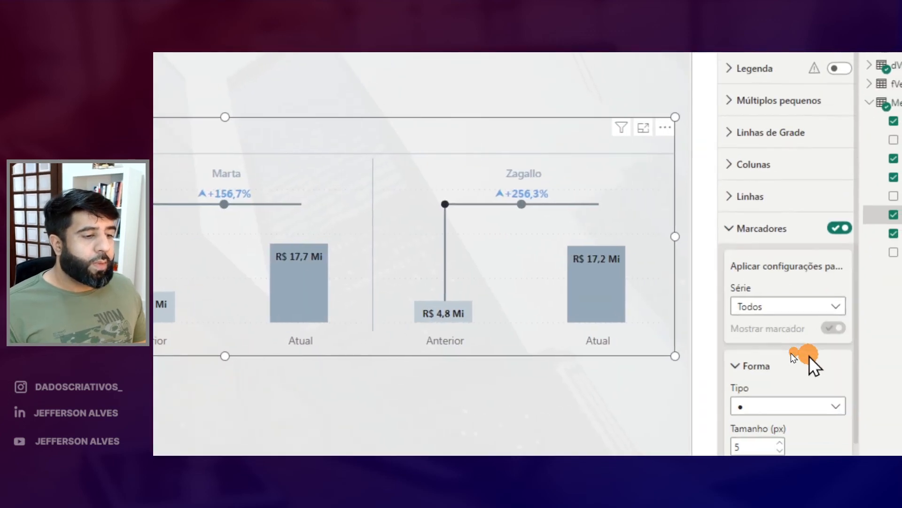
click(805, 222)
click(741, 297)
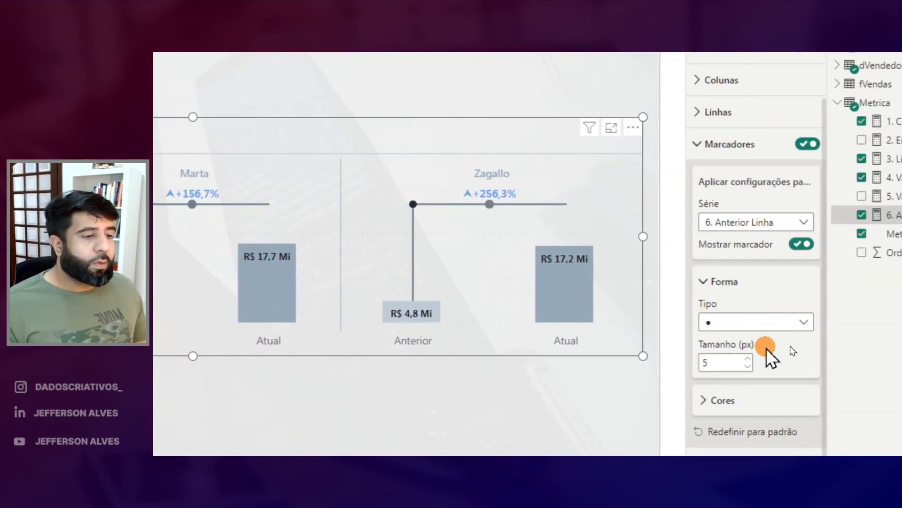
click(766, 321)
click(710, 435)
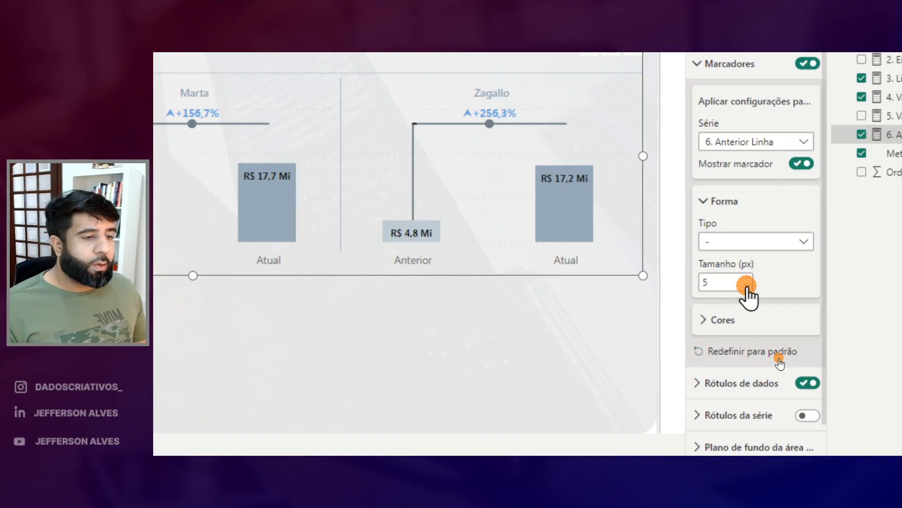
Give the 6. Anterior Linha markers the recently used blue-grey colour and a size of 1 px
click(728, 320)
click(722, 361)
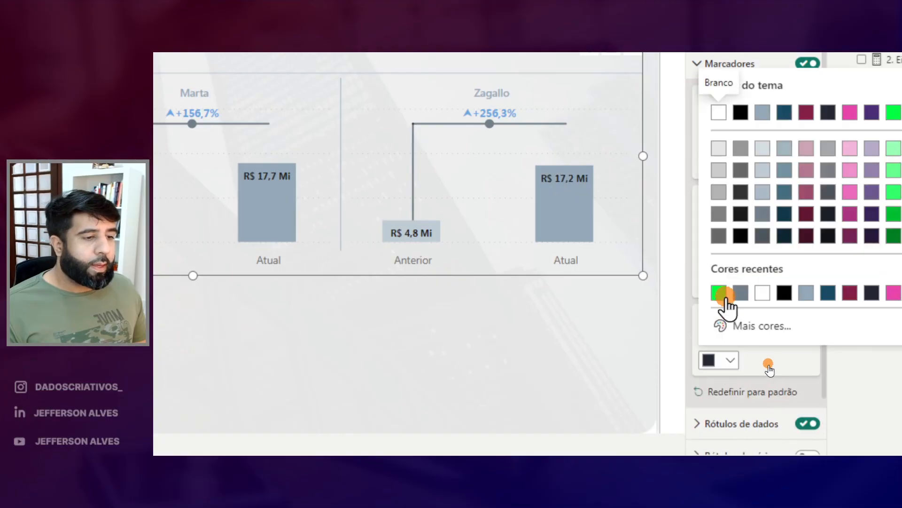
click(741, 293)
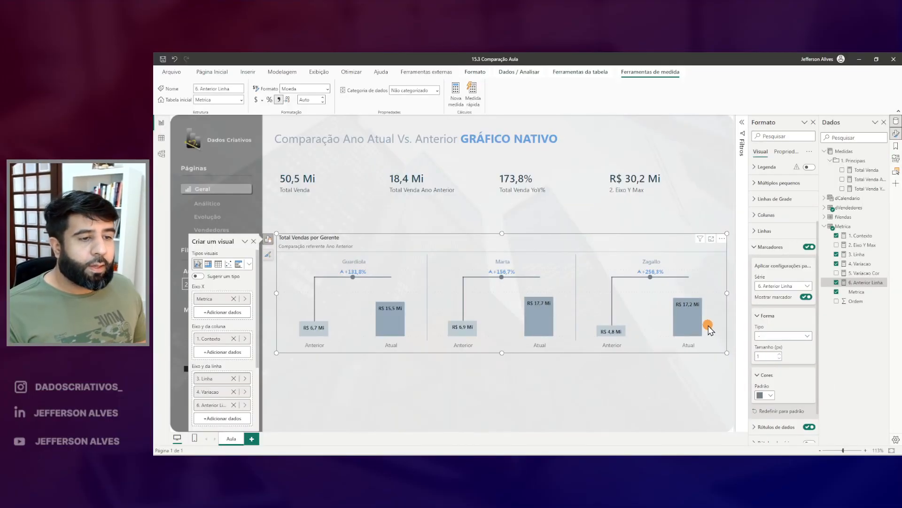
click(639, 216)
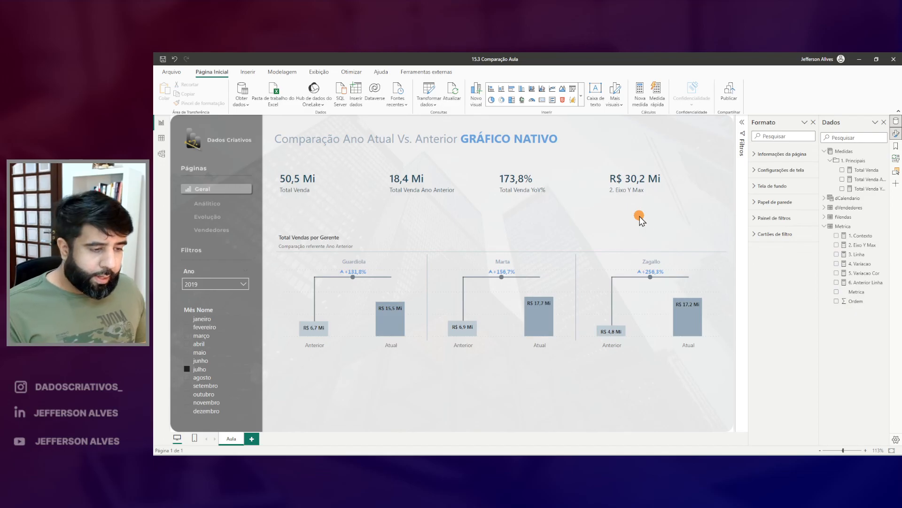
mouse_move(628, 243)
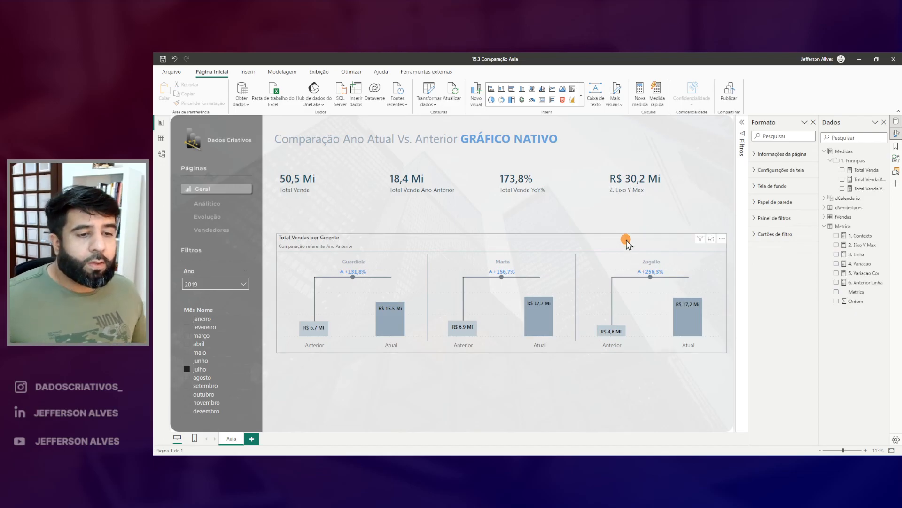
Create a new measure in the Metrica table from a copy of the 6. Anterior Linha formula
drag(838, 275, 885, 299)
click(867, 282)
click(348, 176)
key(ctrl+a)
key(ctrl+c)
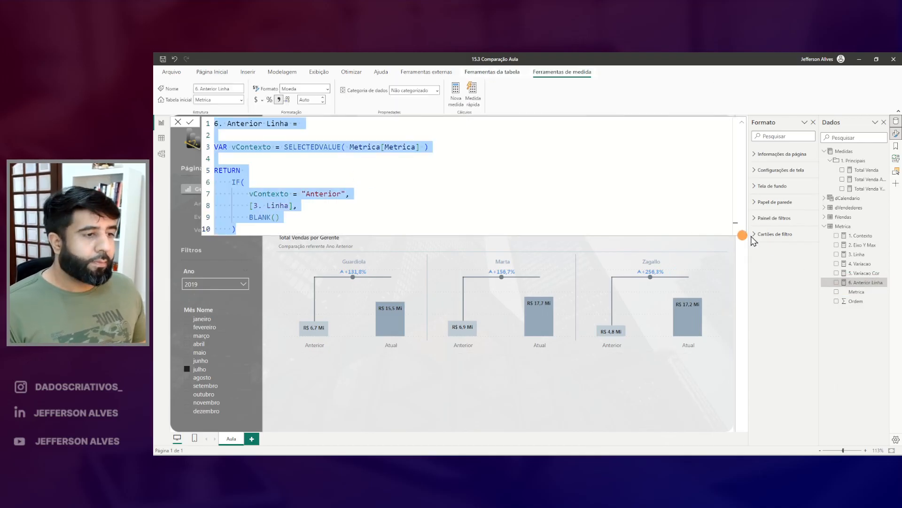
right_click(837, 229)
click(791, 236)
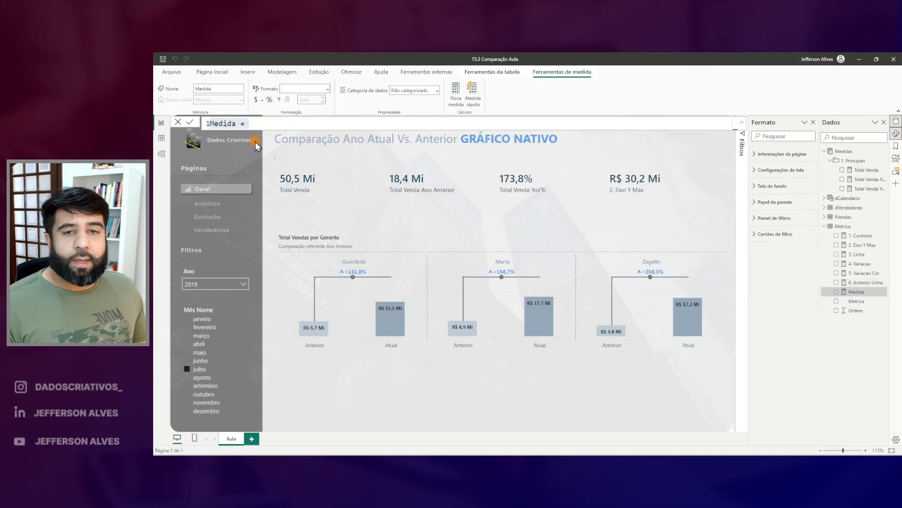
key(ctrl+v)
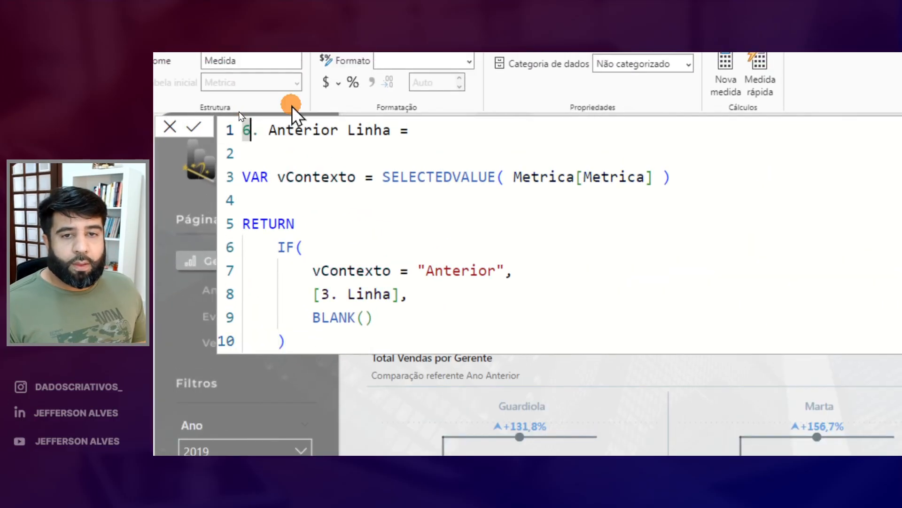
Name the copied measure 7. Atual Linha, change its vContexto condition to "Atual", and save it
text(7)
double_click(376, 133)
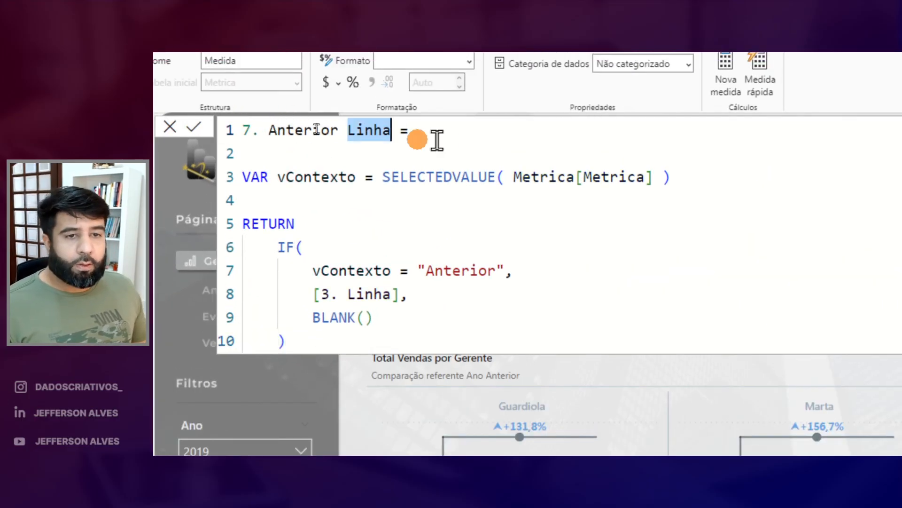
double_click(320, 131)
text(Atual)
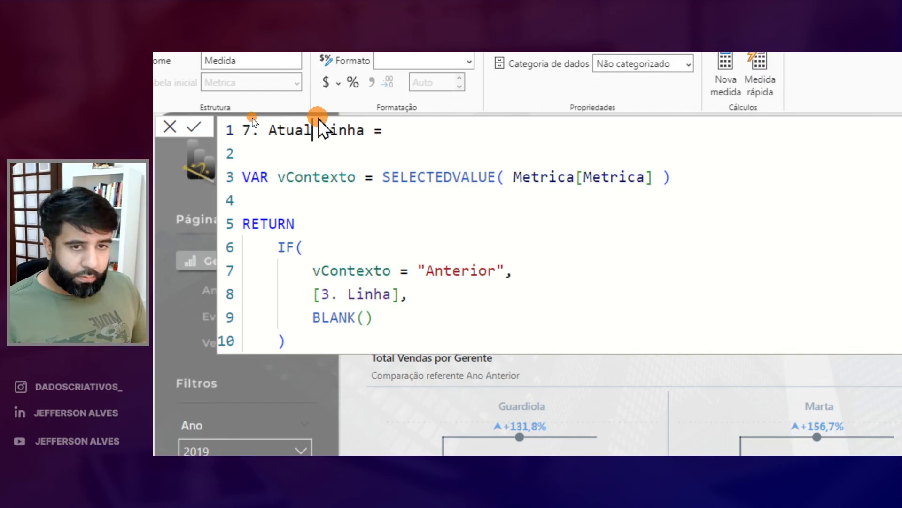
double_click(479, 271)
text(Atual)
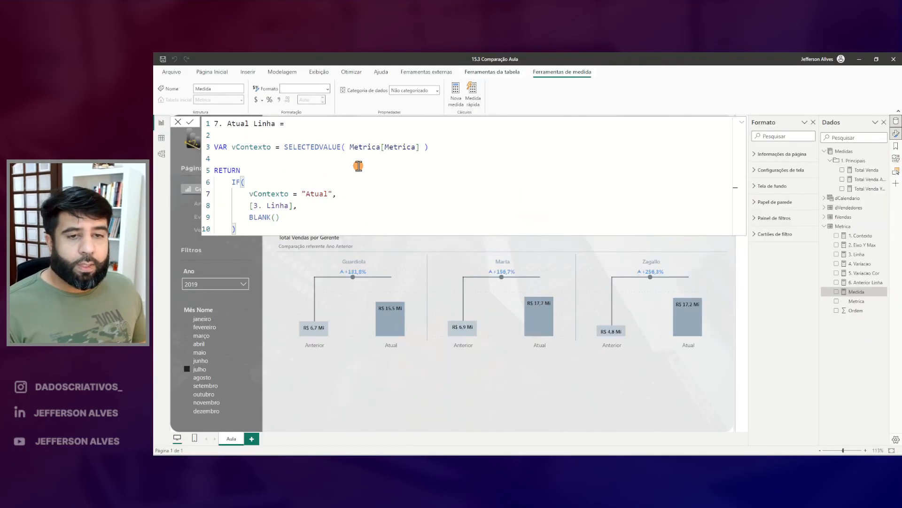
key(Return)
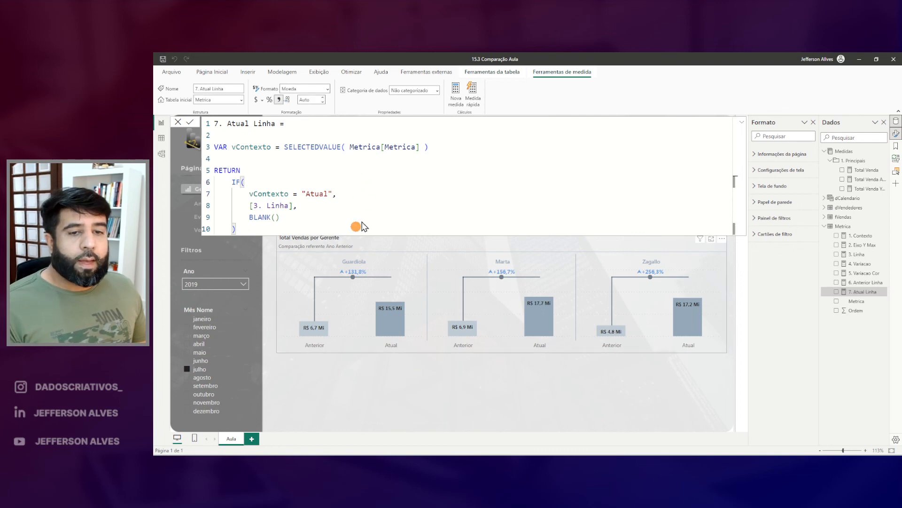
Add the 7. Atual Linha measure to the line Y-axis of the Total Vendas por Gerente chart
click(323, 236)
click(271, 244)
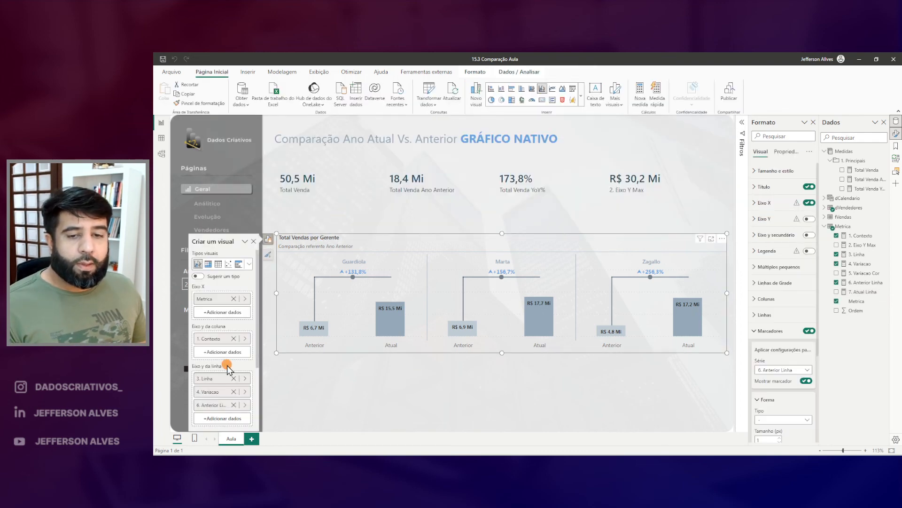
drag(862, 292, 236, 344)
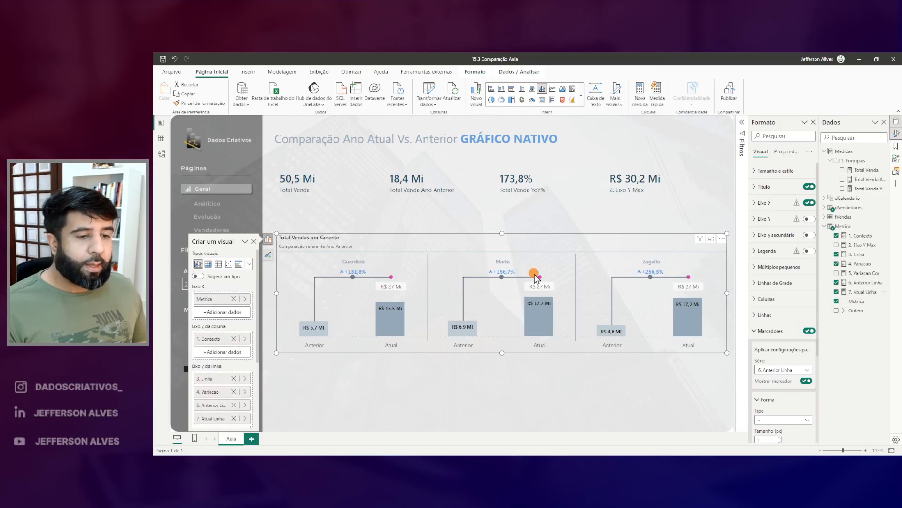
Examine the IF condition of the 7. Atual Linha measure against the chart's Anterior and Atual categories
click(864, 292)
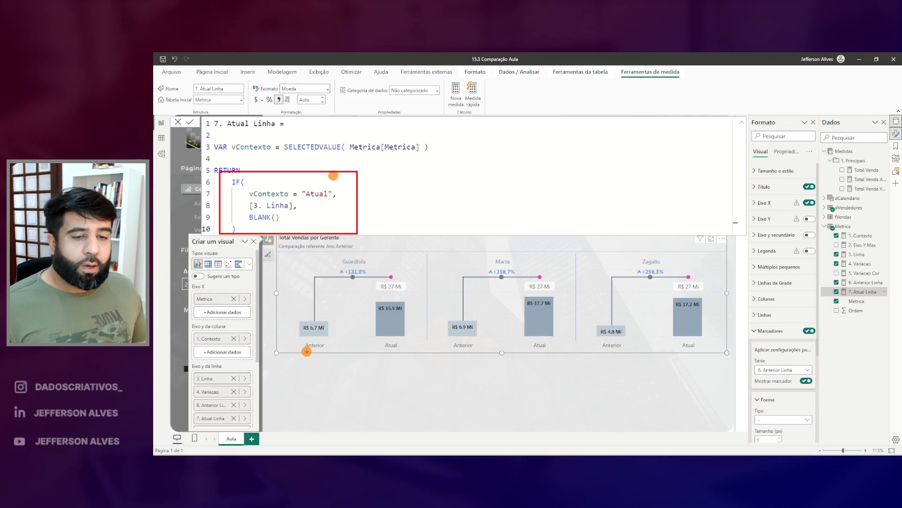
drag(306, 351, 319, 351)
mouse_move(299, 187)
mouse_down()
mouse_move(332, 200)
mouse_move(295, 216)
mouse_up()
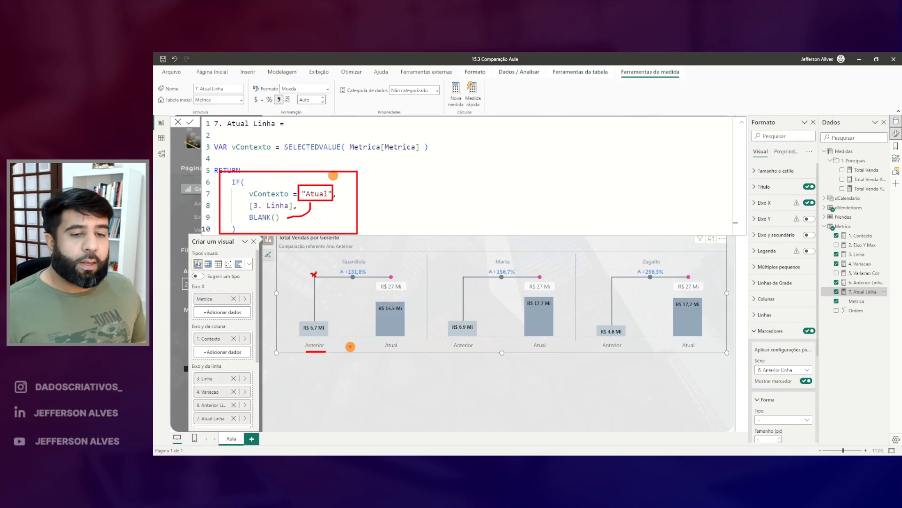
drag(344, 338, 360, 352)
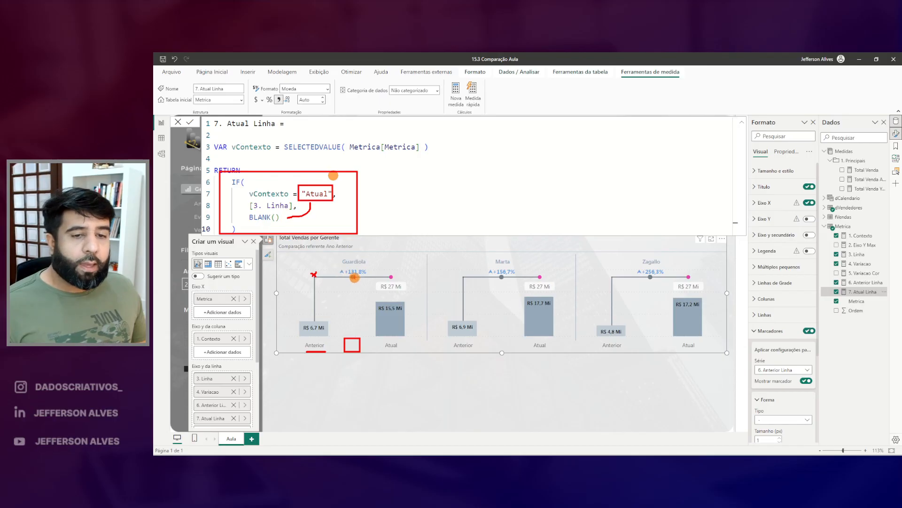
key(Escape)
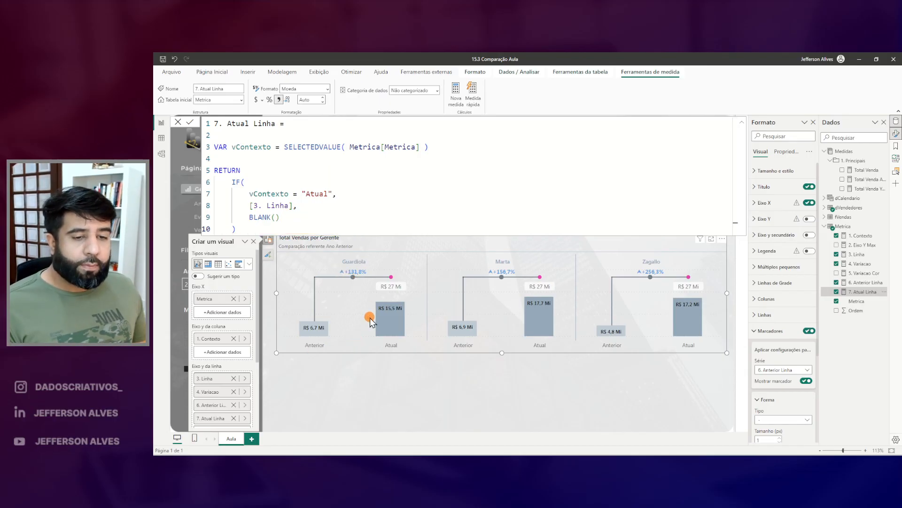
drag(380, 339, 404, 356)
drag(302, 186, 331, 201)
drag(248, 199, 280, 214)
mouse_move(387, 273)
mouse_down()
mouse_move(367, 288)
mouse_move(397, 269)
mouse_up()
key(Escape)
key(Escape)
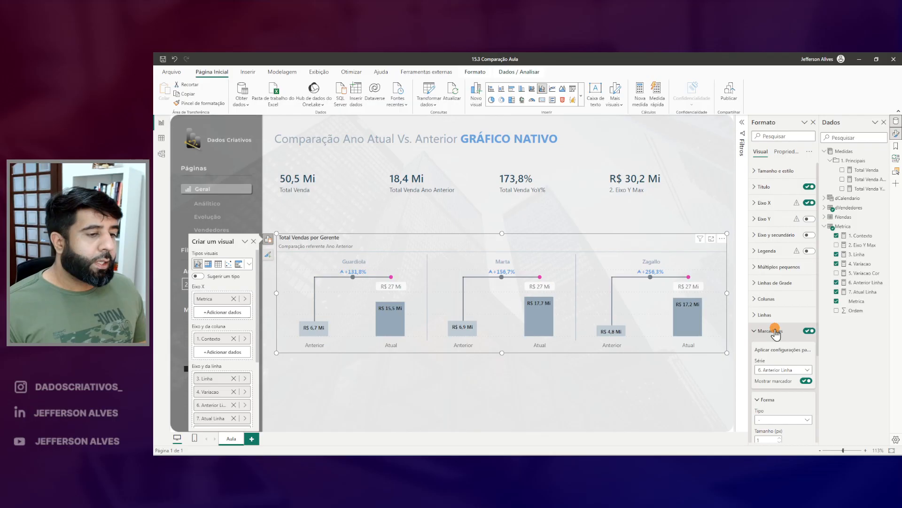
Turn off the data labels of the 7. Atual Linha series
click(773, 331)
click(773, 395)
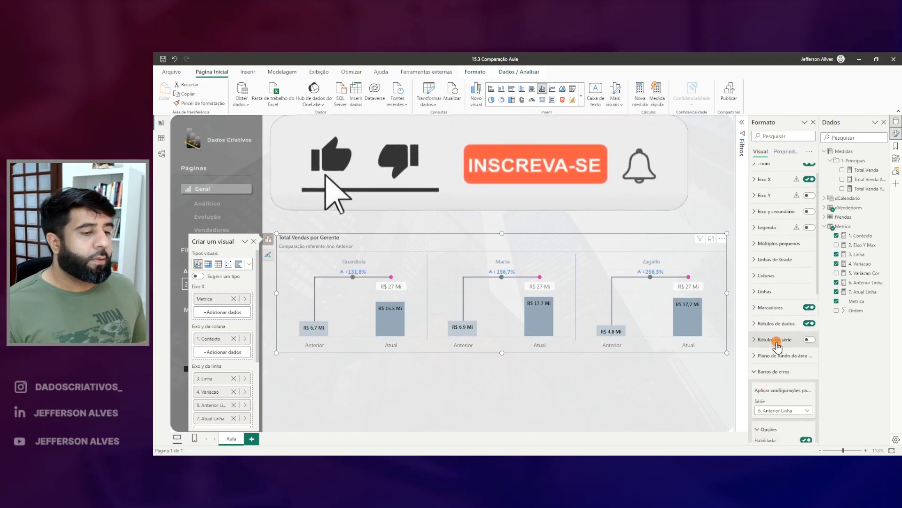
scroll(780, 329, down, 3)
click(763, 270)
click(771, 347)
scroll(773, 348, down, 2)
click(799, 302)
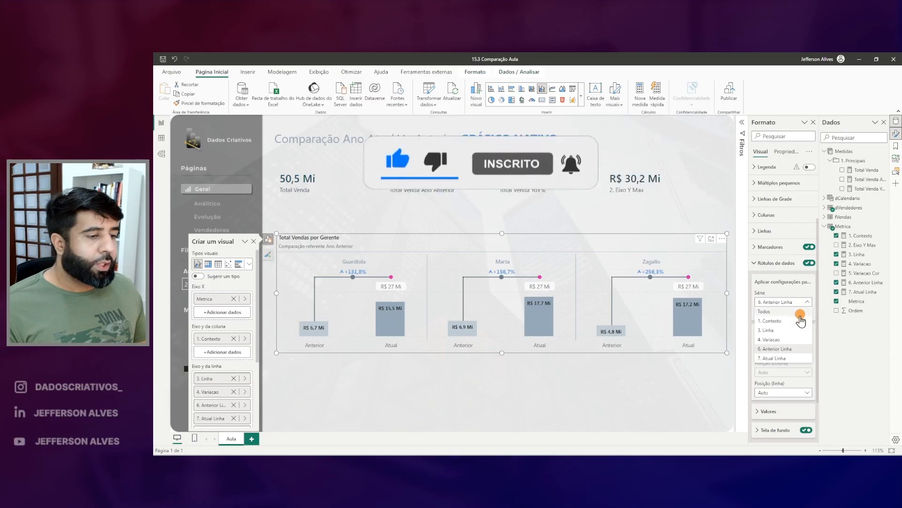
click(775, 365)
click(806, 313)
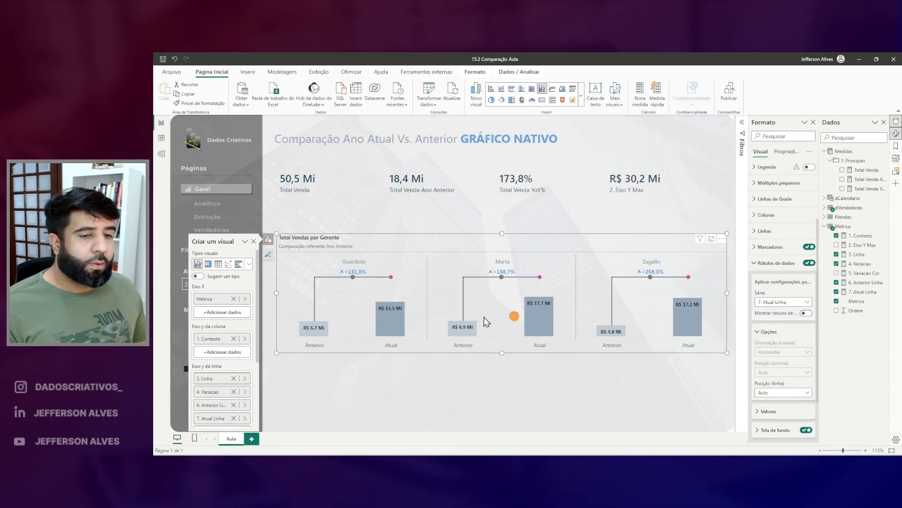
Enable error bars for the 7. Atual Linha series
click(758, 263)
click(761, 397)
scroll(771, 369, down, 3)
click(784, 308)
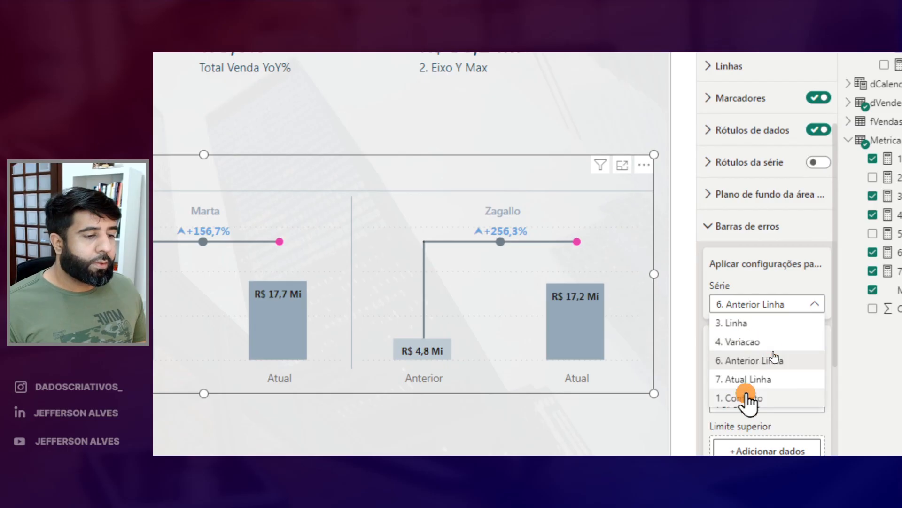
click(748, 380)
scroll(775, 338, down, 3)
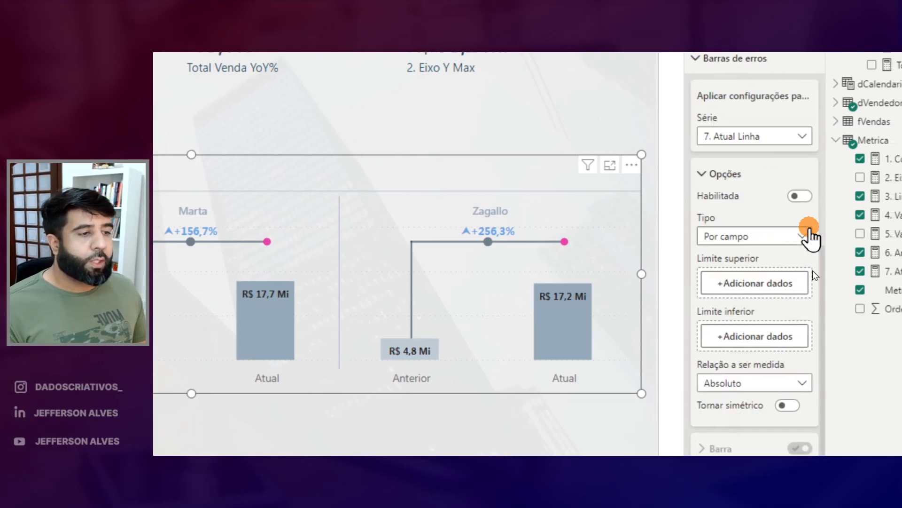
click(800, 196)
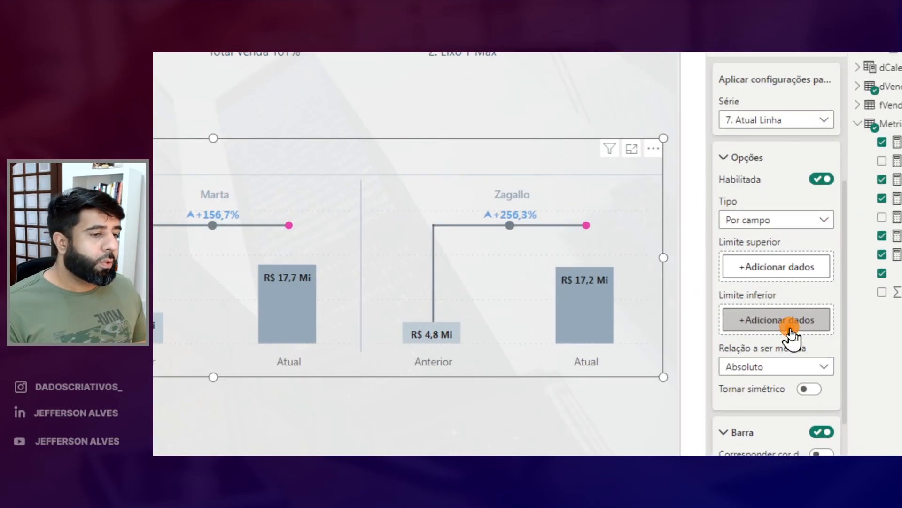
Set the lower limit of the 7. Atual Linha error bars to the Total Venda measure
click(805, 324)
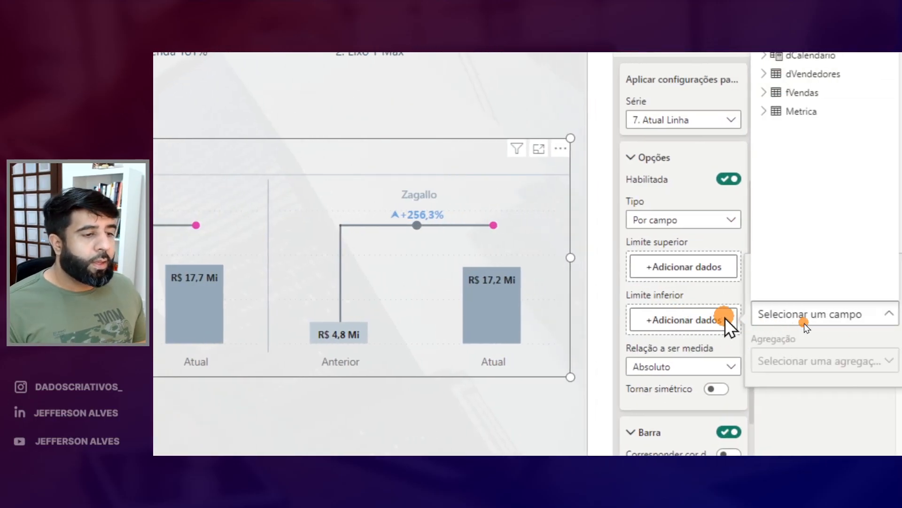
click(764, 35)
click(776, 54)
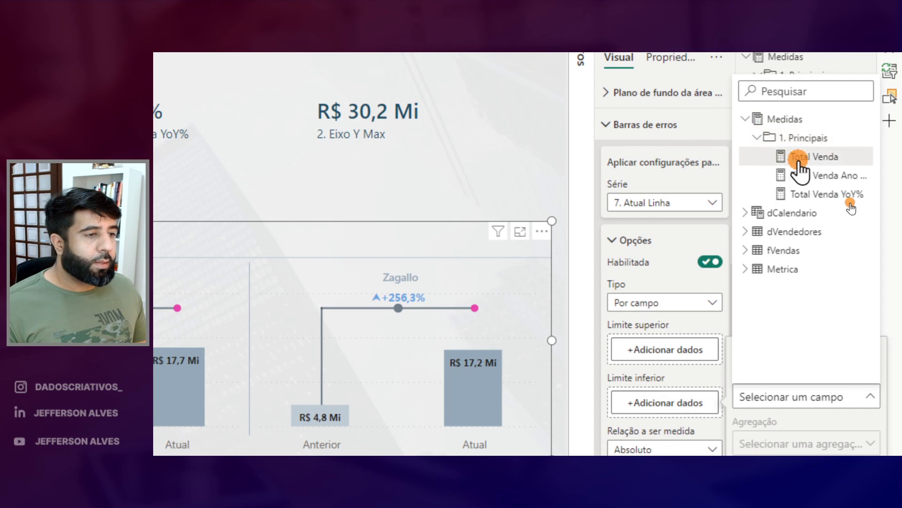
click(799, 157)
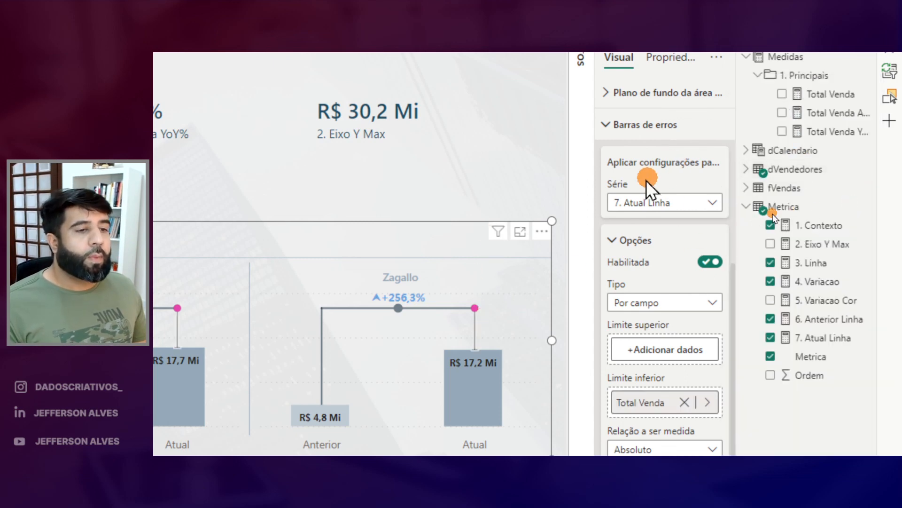
Give the 7. Atual Linha error bars a blue-grey colour, a width of 2 and a triangle marker shape
scroll(641, 254, down, 5)
scroll(681, 280, down, 1)
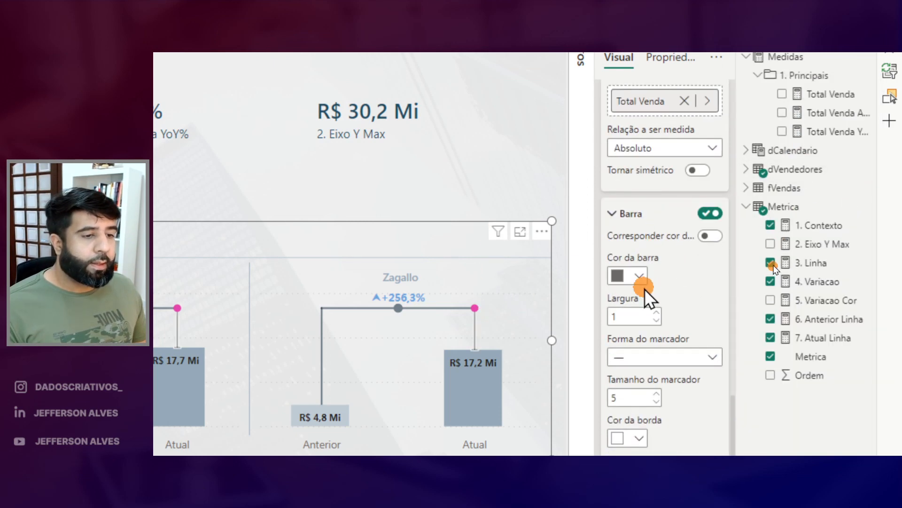
click(640, 275)
click(671, 357)
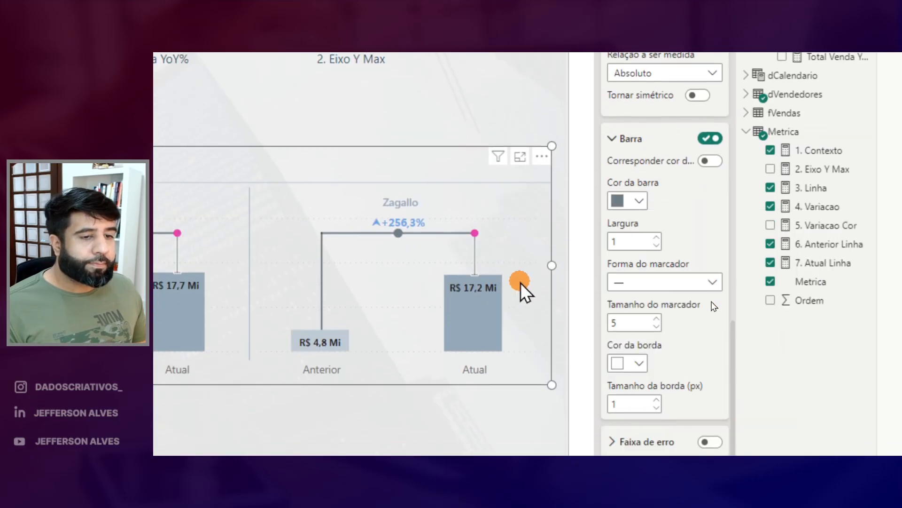
click(656, 238)
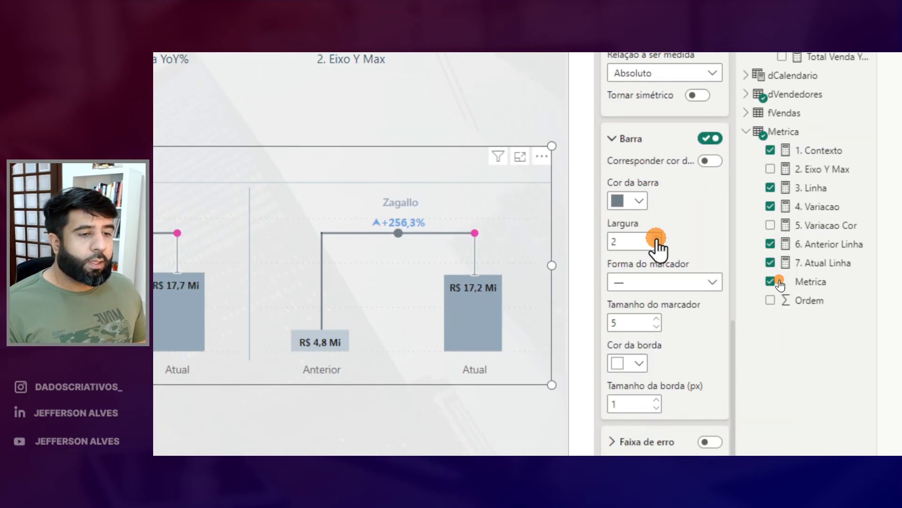
click(673, 283)
click(619, 359)
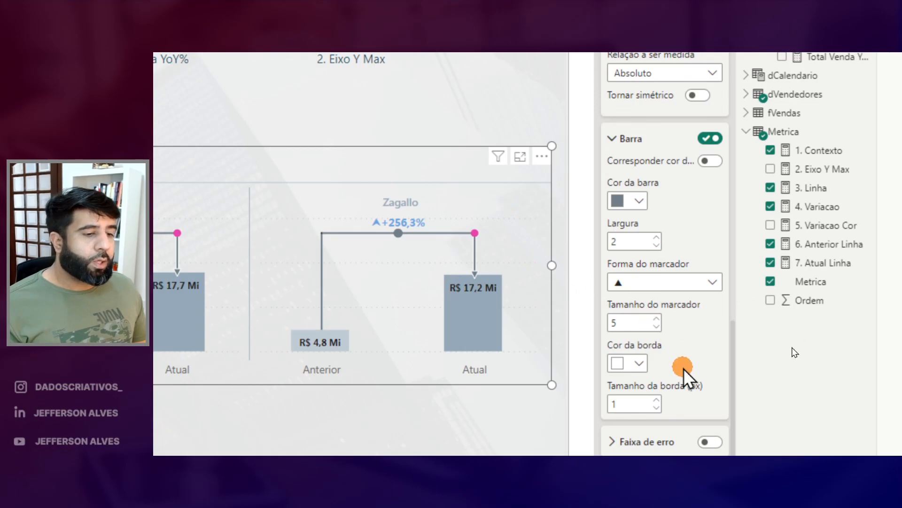
Set the 7. Atual Linha error bar border to 0 px and style the series markers as blue-grey dashes of size 1
click(657, 408)
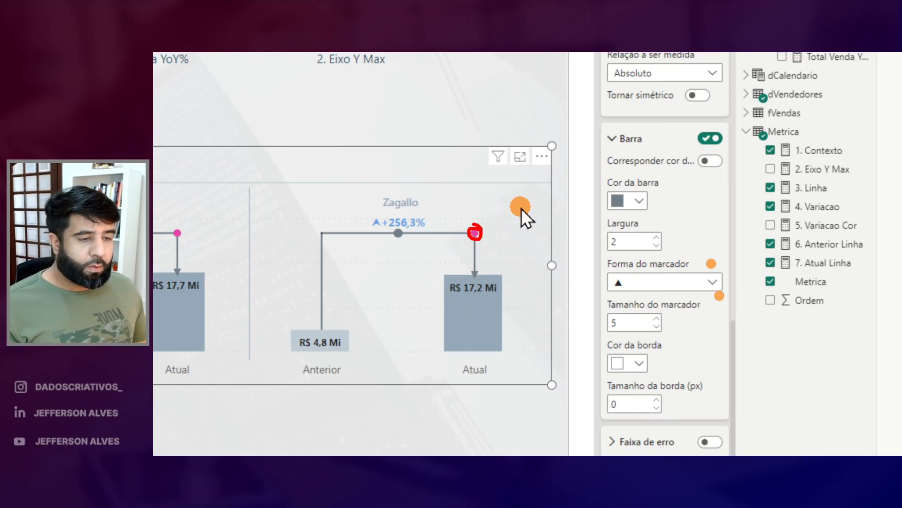
scroll(773, 290, up, 1)
scroll(773, 282, up, 10)
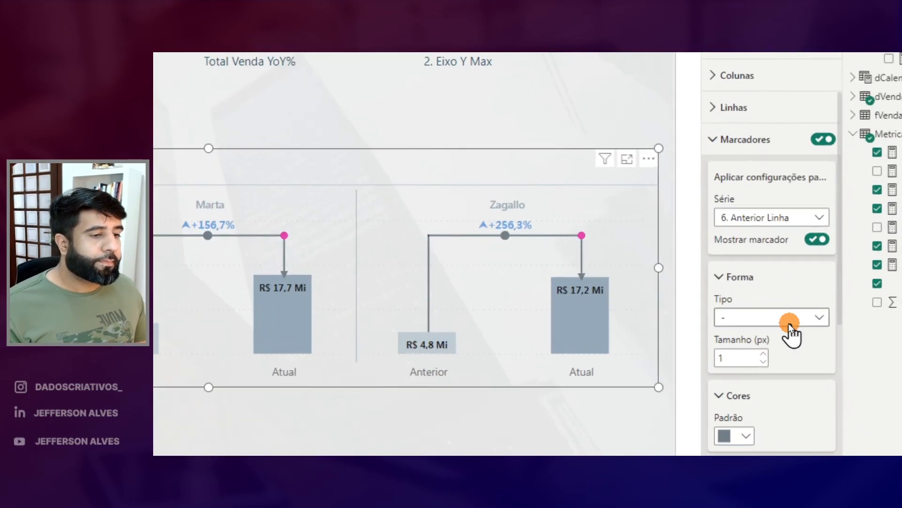
click(801, 268)
click(749, 311)
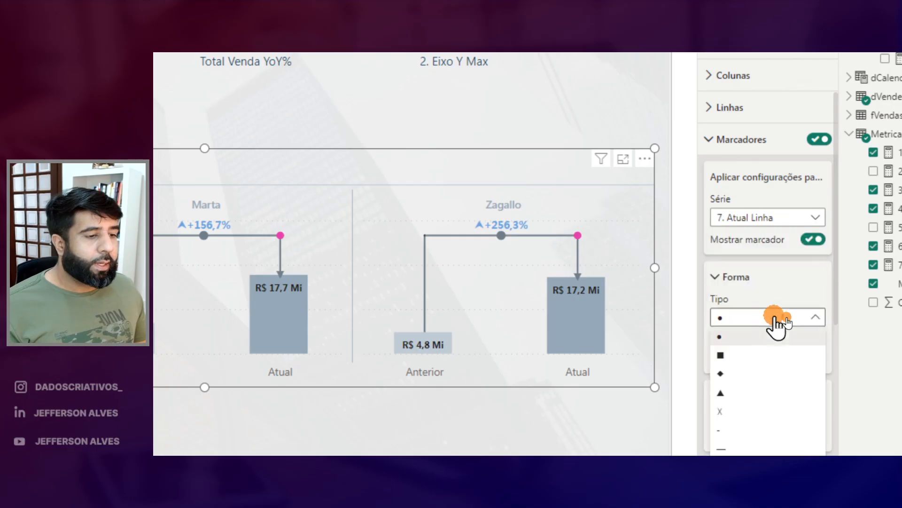
click(772, 316)
click(729, 374)
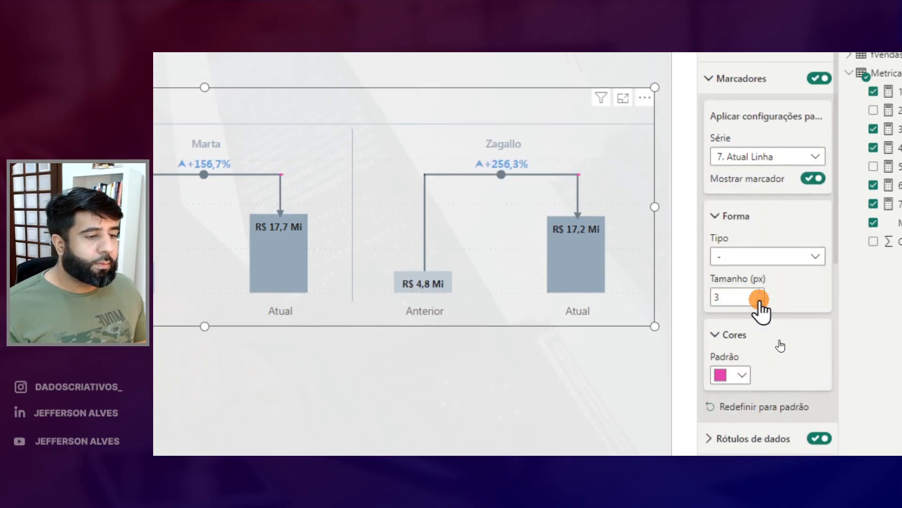
click(741, 374)
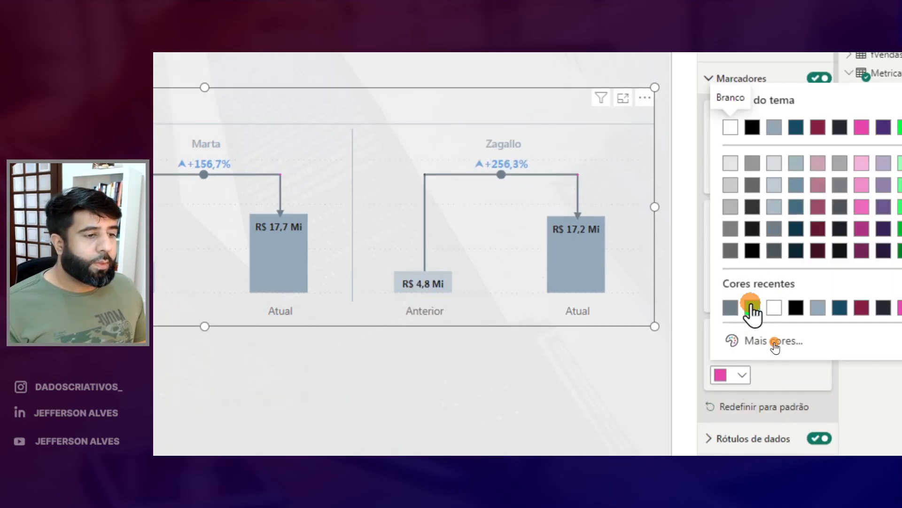
click(732, 309)
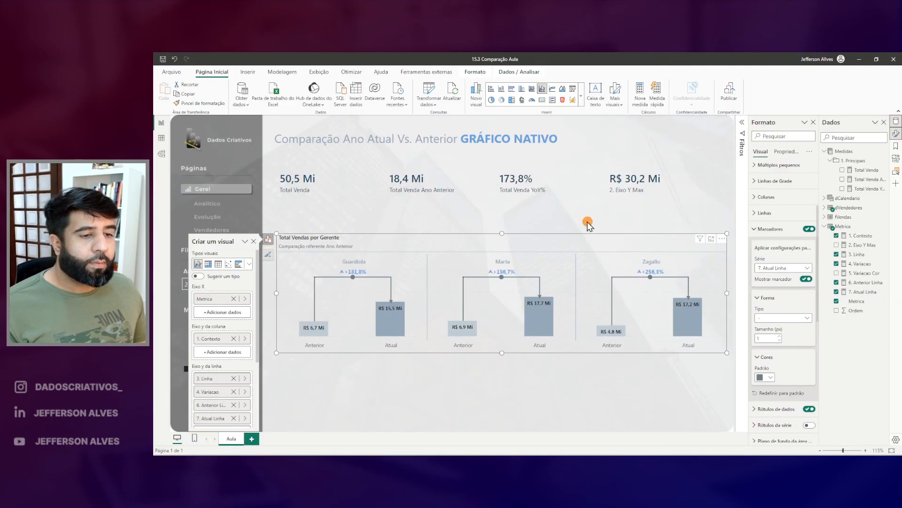
Filter the report by several months of 2019 and by abril 2020 to check the finished chart
click(588, 222)
click(196, 344)
click(198, 361)
click(199, 370)
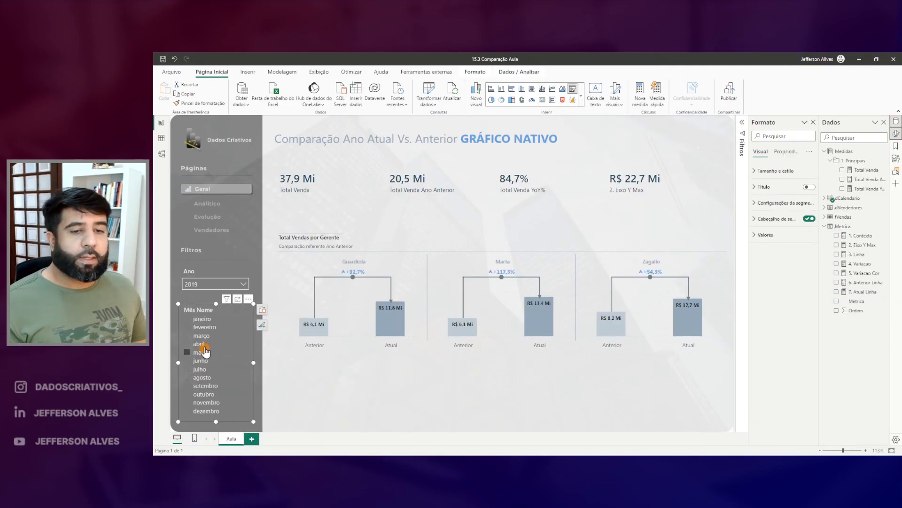
click(198, 343)
click(200, 284)
click(199, 216)
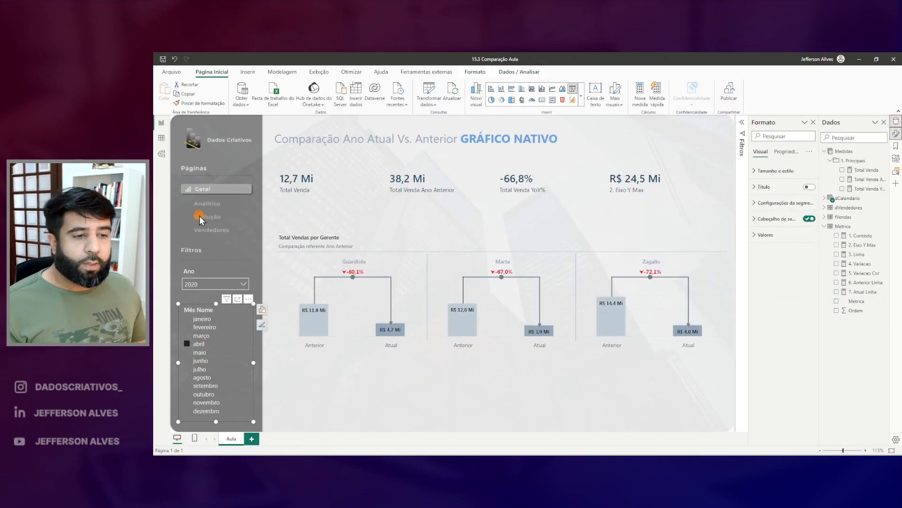
Check the chart for setembro and março of 2020 using the month filter
click(200, 376)
click(205, 386)
click(213, 286)
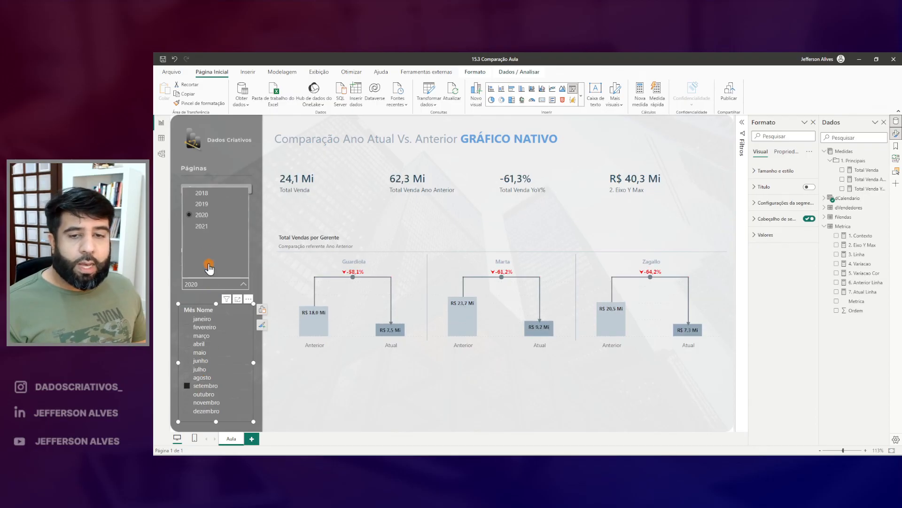
click(201, 336)
click(209, 274)
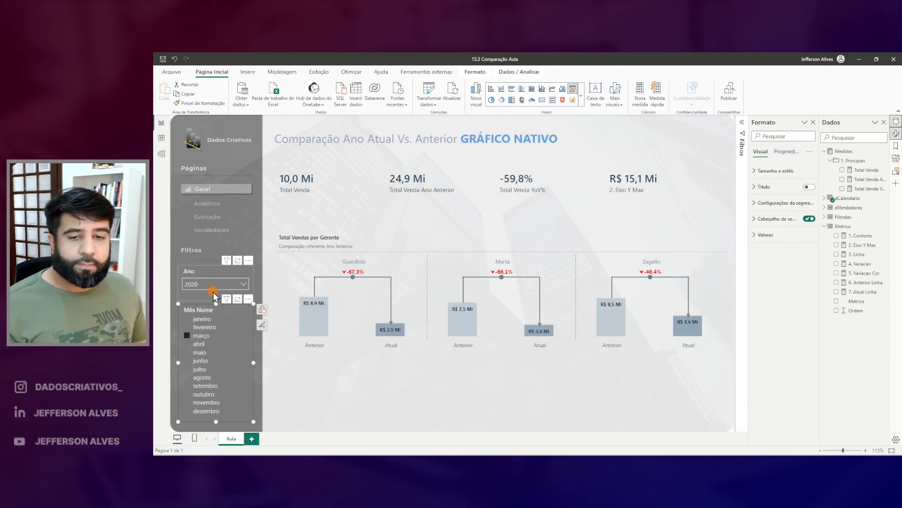
Change the year filter to 2021 and the month filter to abril to check the chart
click(206, 283)
click(202, 229)
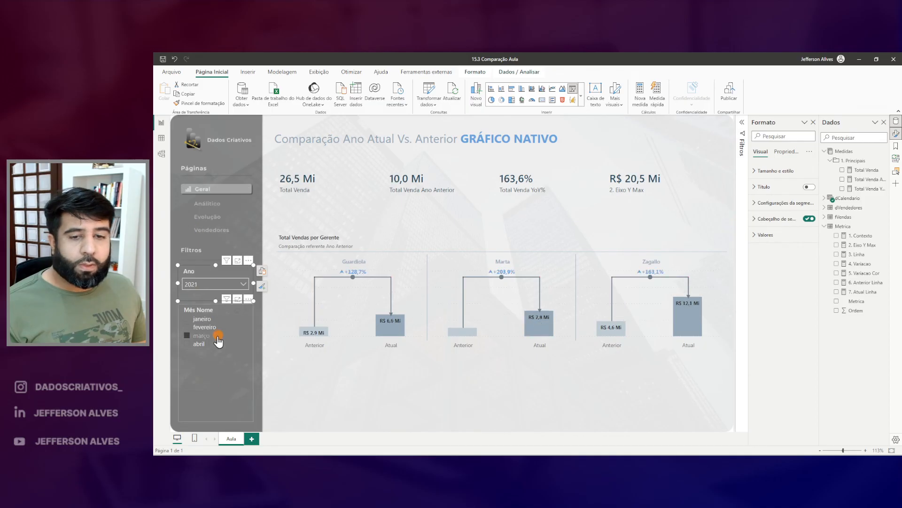
click(199, 344)
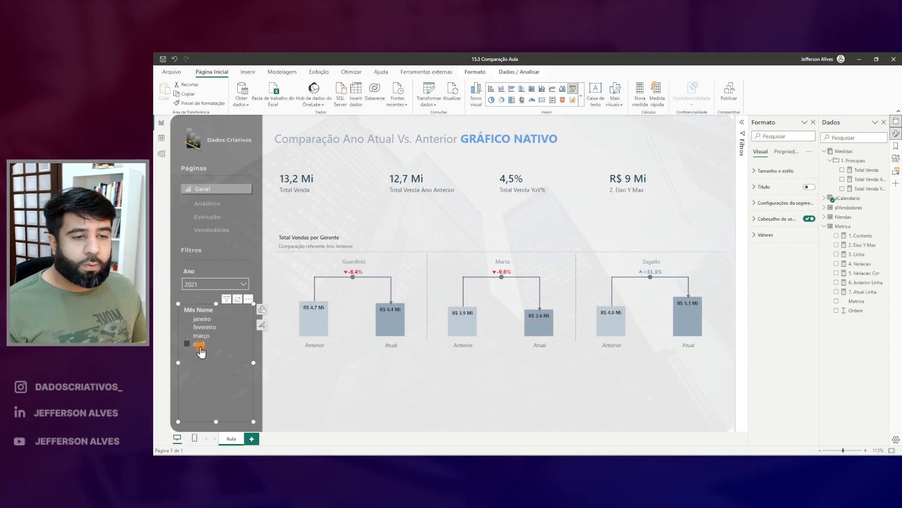
Filter the report to março 2018 and then março 2021 to compare the chart's columns and comparison lines
click(224, 286)
mouse_move(321, 294)
mouse_down()
mouse_move(321, 283)
mouse_move(391, 282)
mouse_up()
drag(868, 252, 845, 259)
drag(492, 286, 670, 272)
key(Escape)
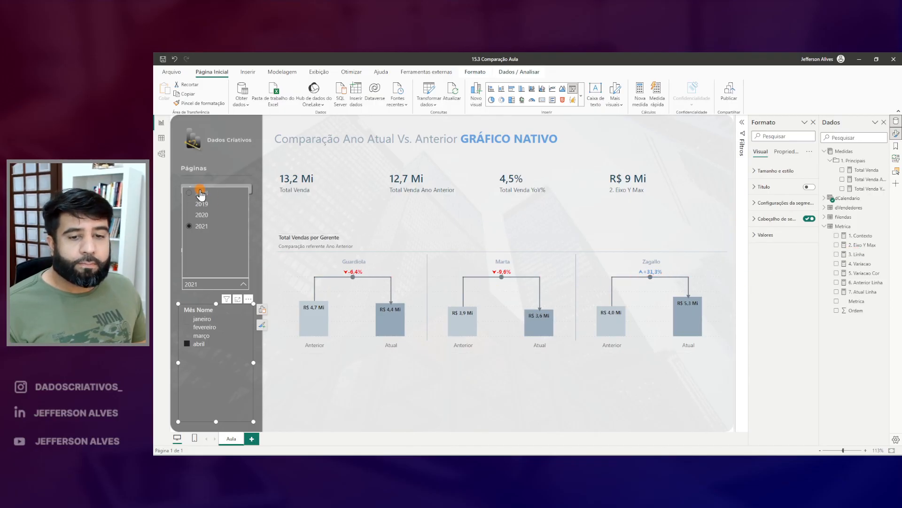
click(199, 196)
click(201, 336)
click(203, 286)
click(201, 226)
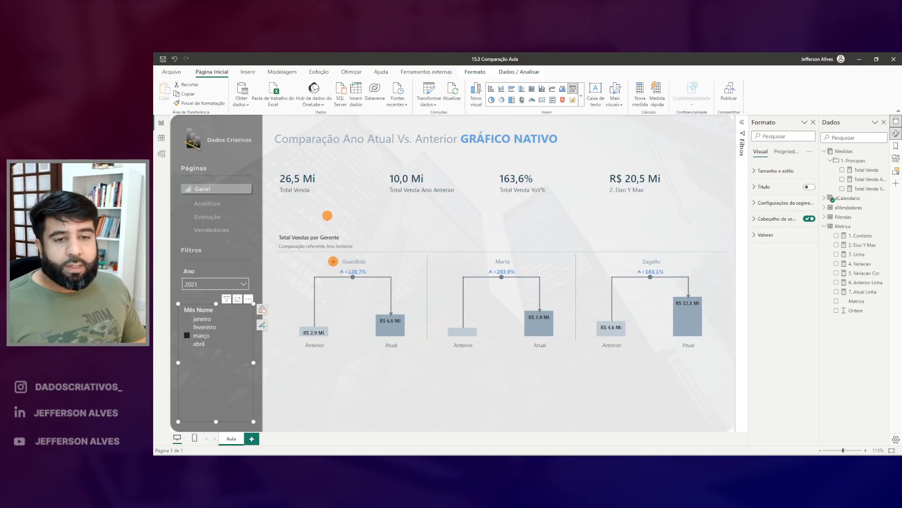
drag(339, 265, 365, 275)
drag(481, 264, 507, 275)
drag(631, 265, 662, 274)
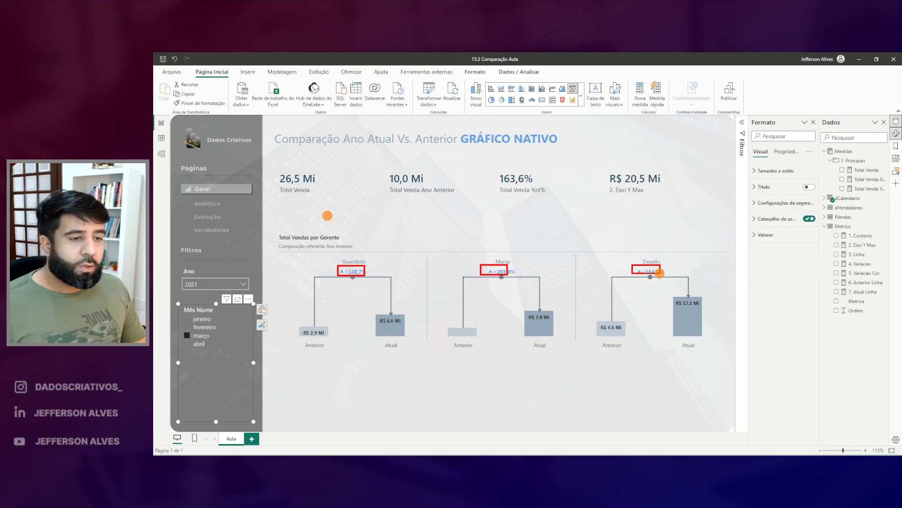
key(Escape)
key(ctrl+2)
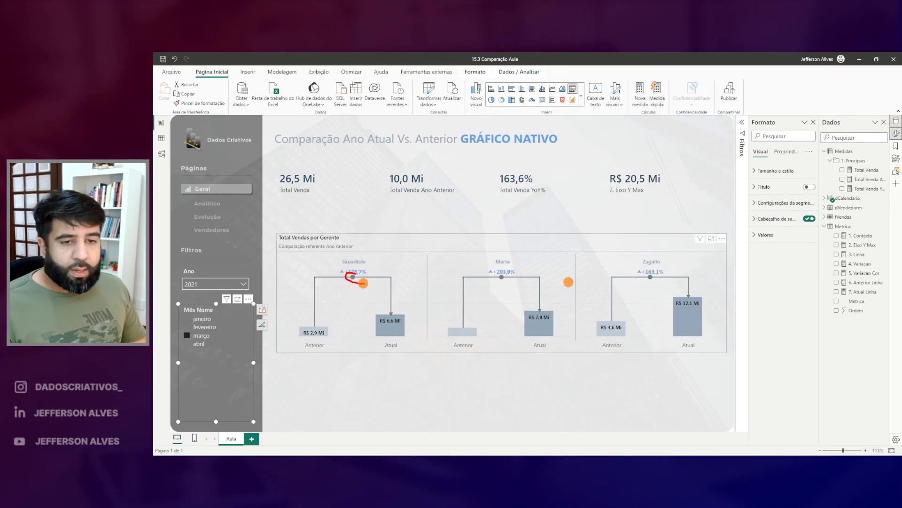
key(Escape)
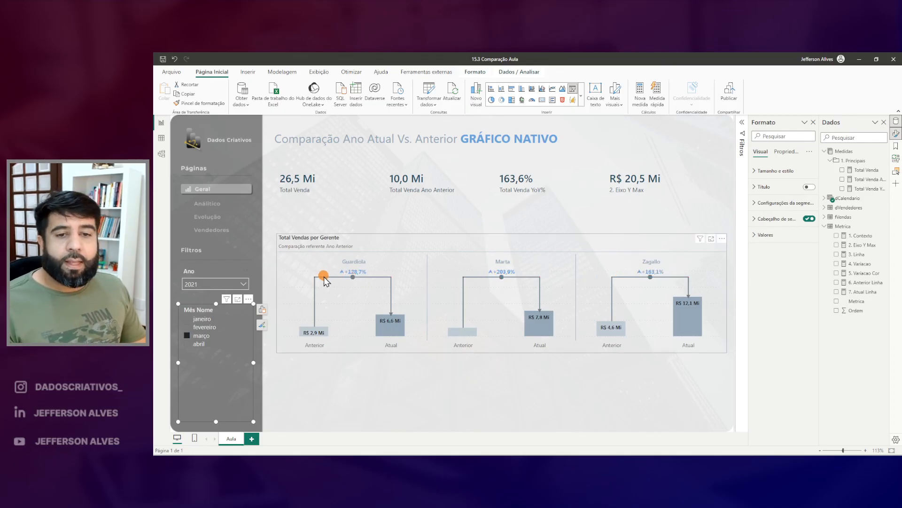
Set the report's year filter to 2020
click(202, 283)
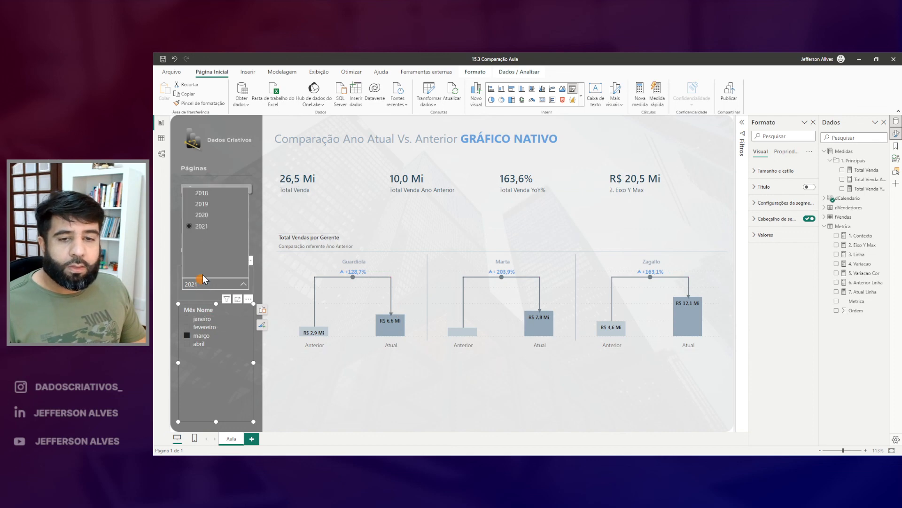
click(202, 216)
Switch to the 15.2 Comparação Final report and examine the marker colours on the managers' comparison lines
mouse_move(569, 458)
click(530, 418)
key(ctrl+2)
drag(418, 251, 428, 262)
drag(560, 251, 570, 263)
drag(701, 252, 711, 263)
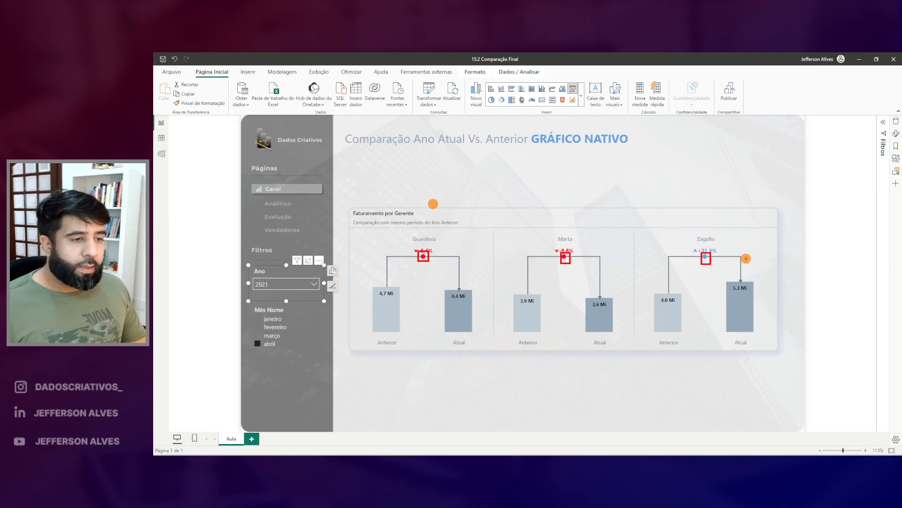
key(Escape)
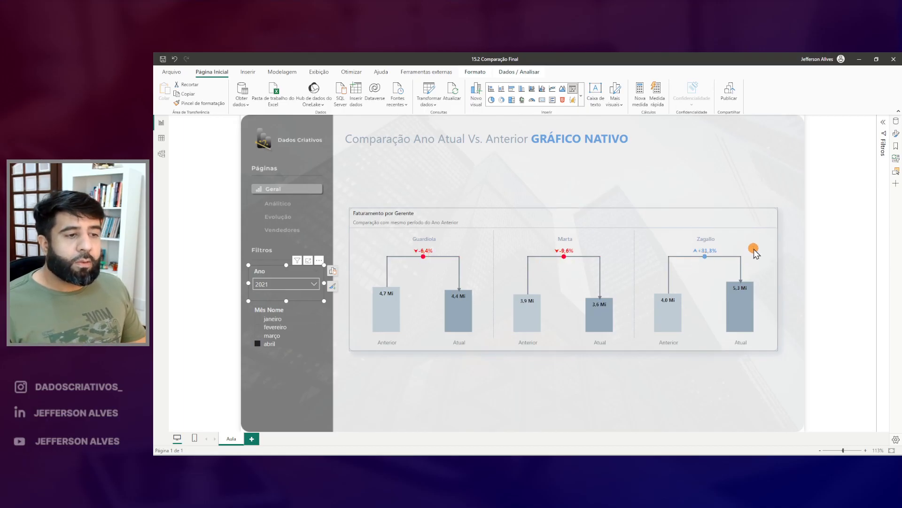
Filter the final report to fevereiro and examine how the comparison line markers are coloured
click(265, 327)
key(ctrl+2)
drag(419, 251, 436, 265)
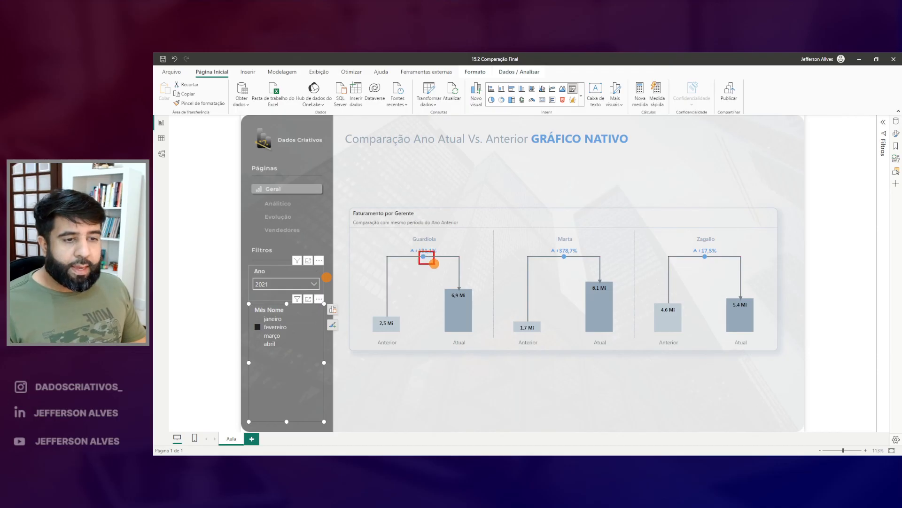
drag(561, 253, 586, 265)
key(Escape)
Change the final report's year filter to 2020 and examine the markers and comparison lines for each manager
click(287, 283)
click(277, 216)
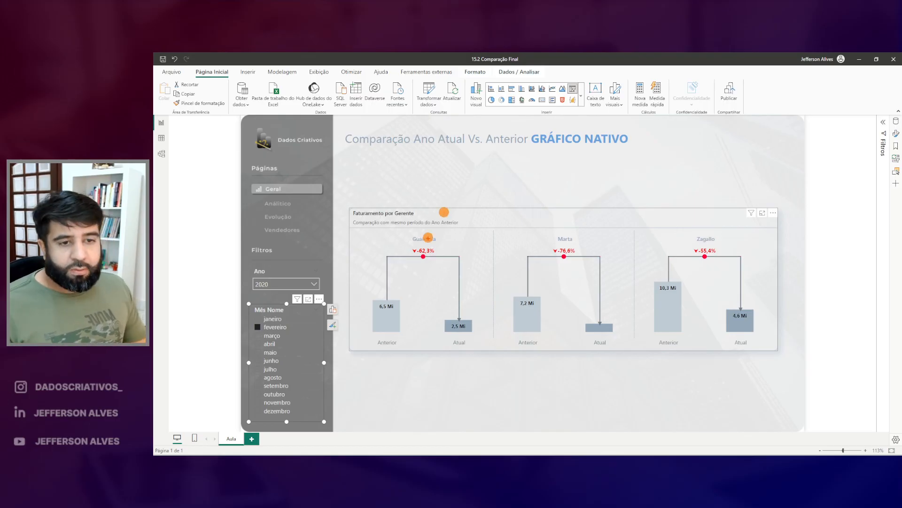
drag(420, 252, 438, 268)
drag(560, 252, 578, 266)
drag(700, 251, 715, 265)
key(Escape)
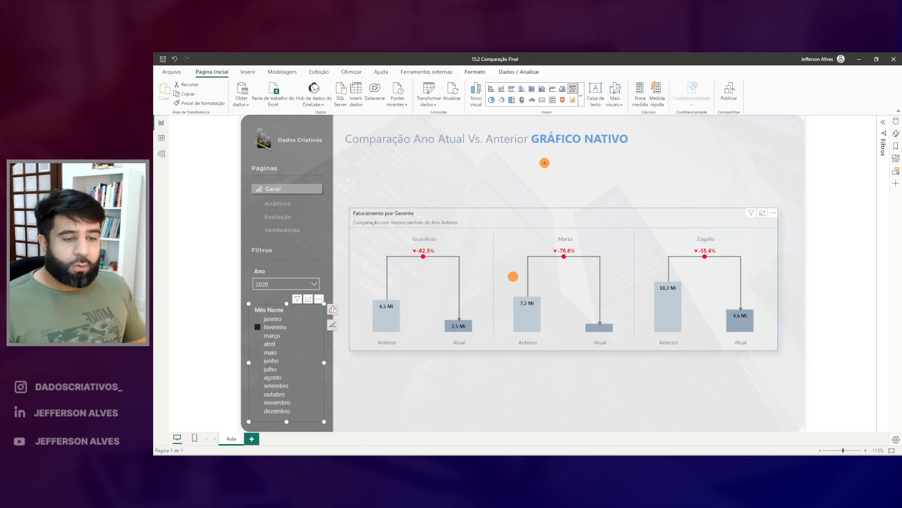
drag(452, 255, 478, 324)
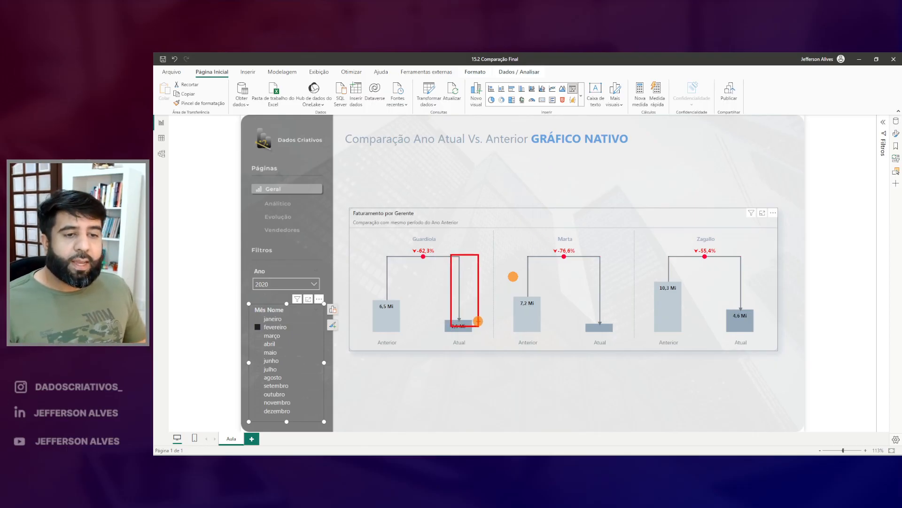